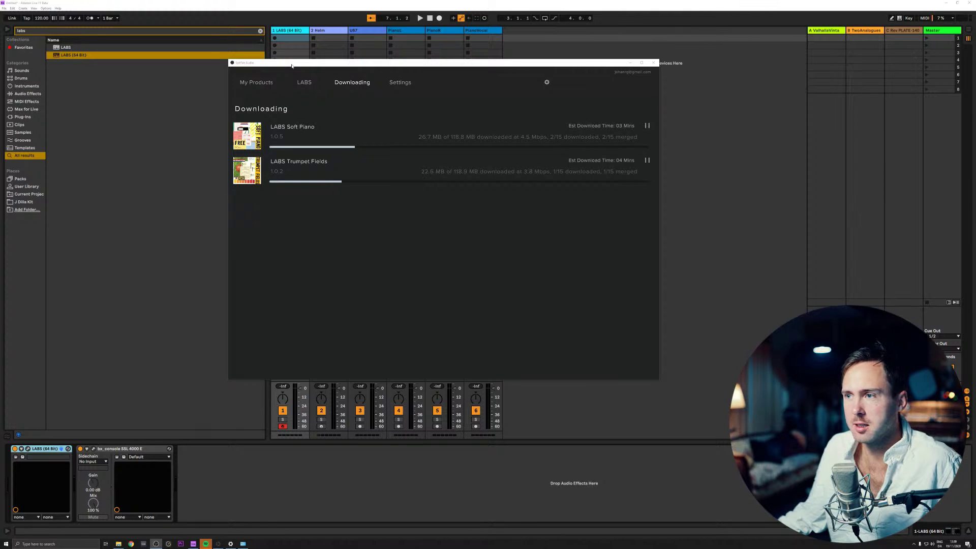
Step: Switch to Ableton Live, close the LABS plug-in window and make the program full screen
{"action": "left_click_drag", "start_coordinate": [291, 65], "coordinate": [315, 99]}
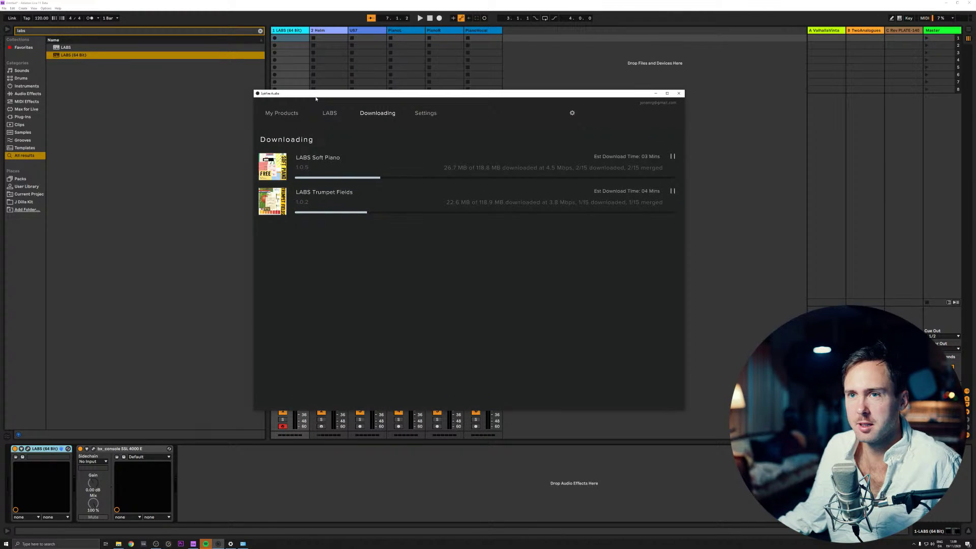
{"action": "key", "text": "alt+Tab"}
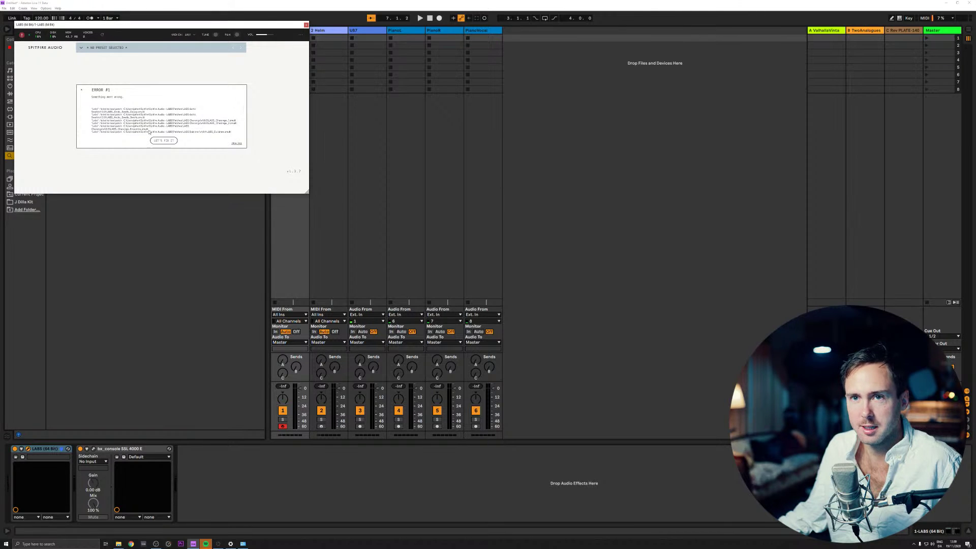
{"action": "scroll", "coordinate": [130, 103], "scroll_direction": "up", "scroll_amount": 3}
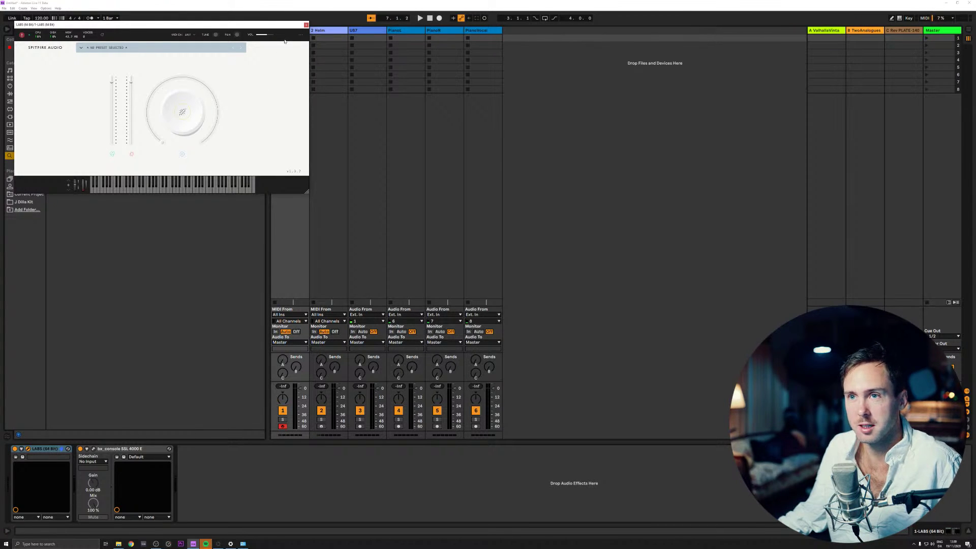
{"action": "left_click", "coordinate": [306, 25]}
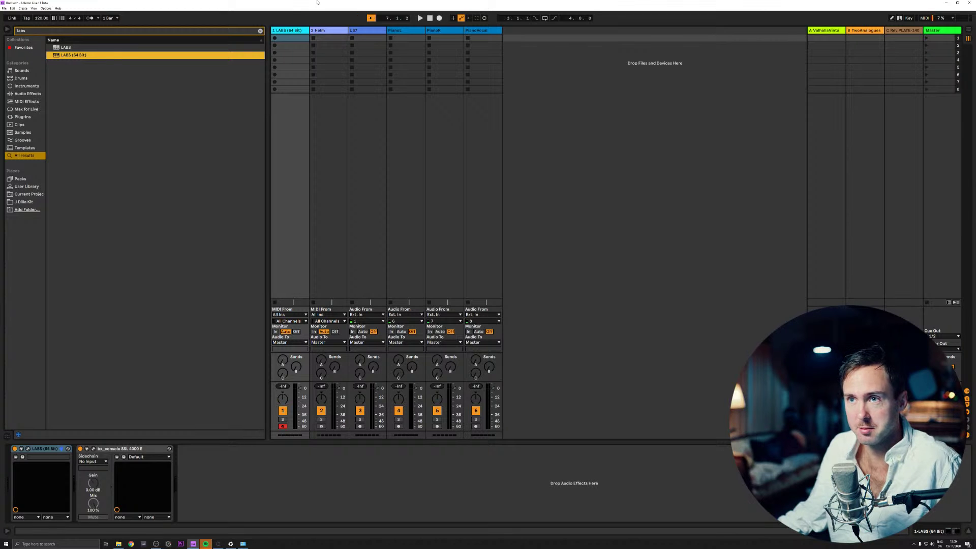
{"action": "key", "text": "F11"}
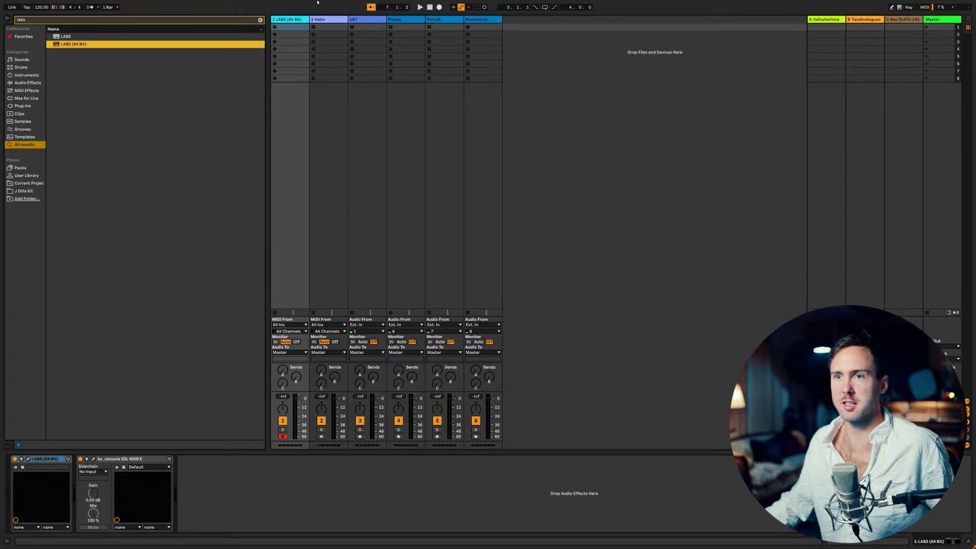
Step: Clear the browser search and delete the PianoL, PianoR and PianoVocal tracks
{"action": "left_click", "coordinate": [260, 20]}
{"action": "left_click", "coordinate": [367, 20]}
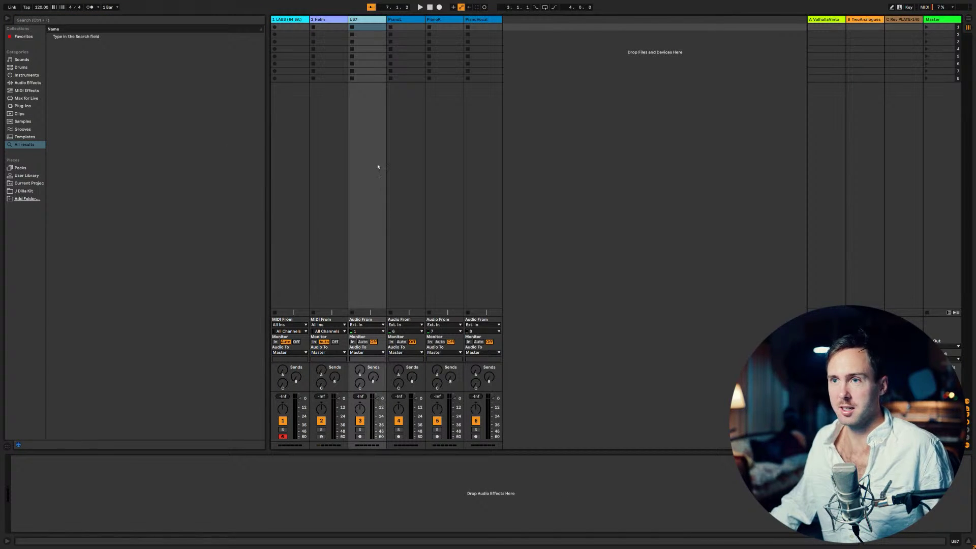
{"action": "left_click", "coordinate": [414, 19]}
{"action": "left_click", "coordinate": [484, 19], "text": "shift"}
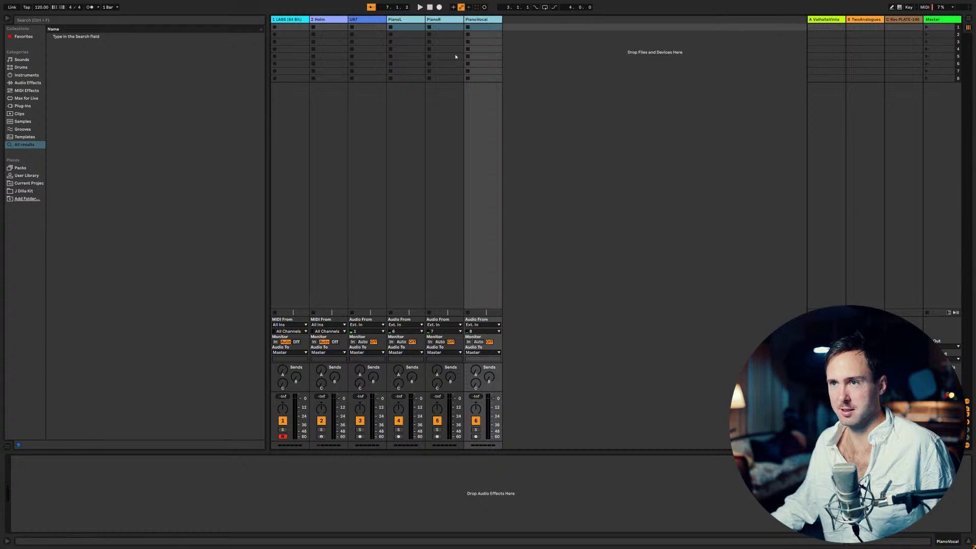
{"action": "left_click", "coordinate": [417, 19]}
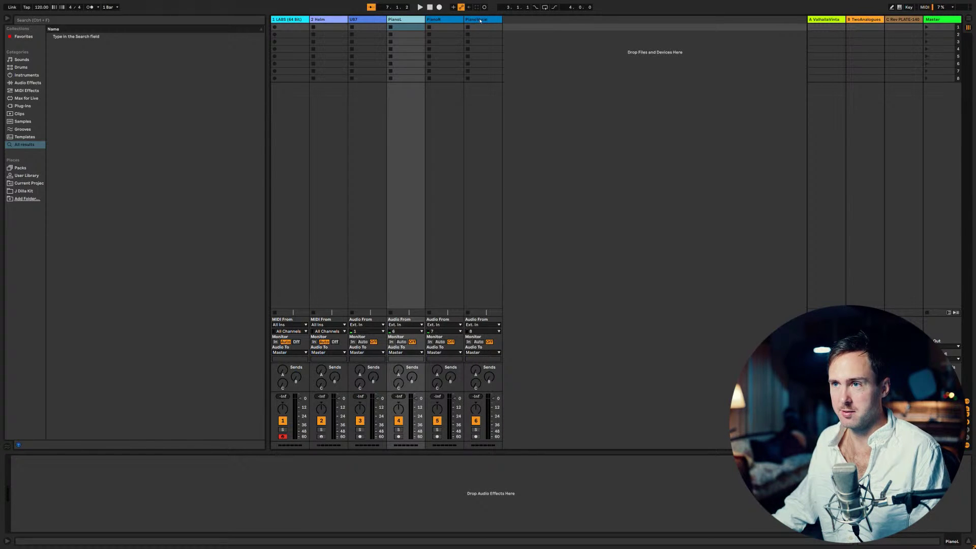
{"action": "left_click", "coordinate": [480, 20], "text": "shift"}
{"action": "key", "text": "Delete"}
Step: Delete the Helm and LABS tracks
{"action": "left_click", "coordinate": [323, 20]}
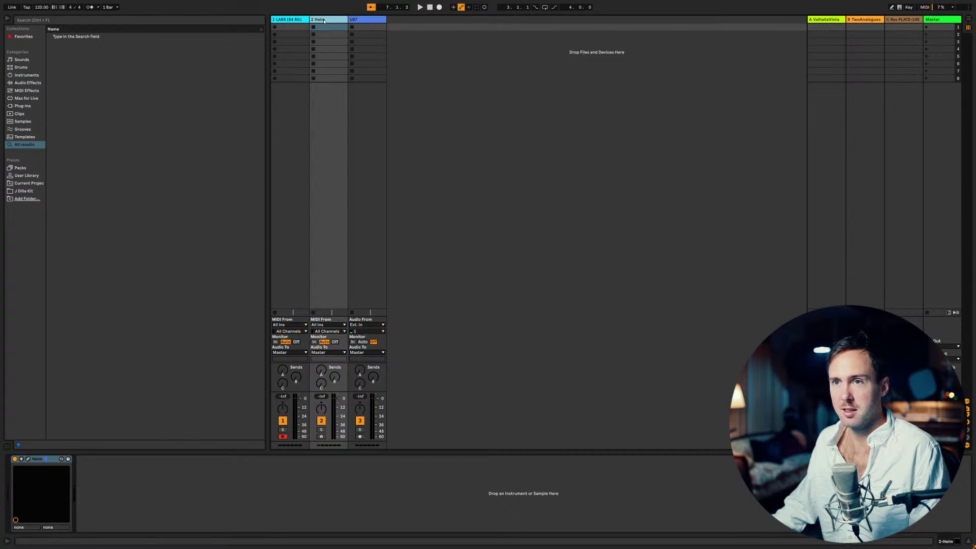
{"action": "key", "text": "Delete"}
{"action": "left_click", "coordinate": [287, 21]}
{"action": "key", "text": "Delete"}
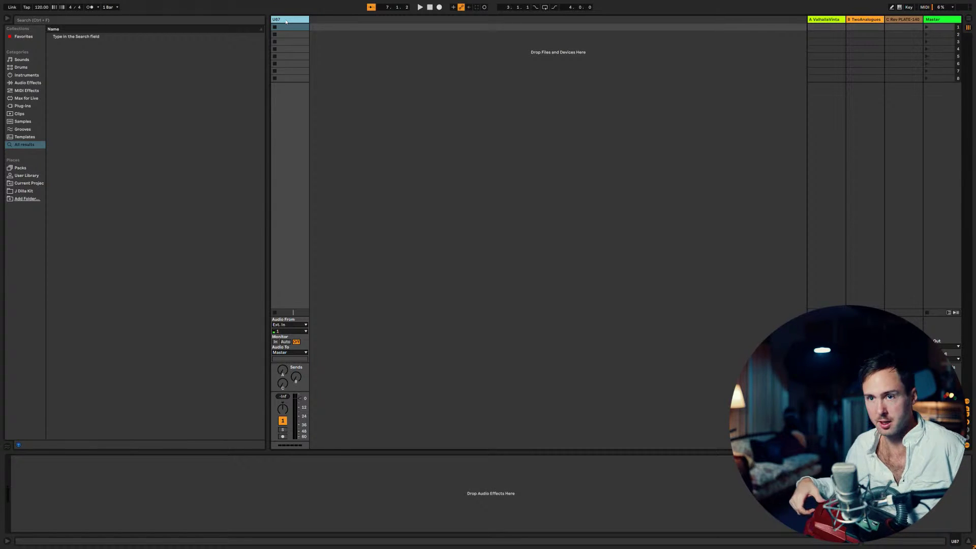
Step: Arm the U87 track, switch to Arrangement View and record a first take of about 20 bars from the start
{"action": "left_click", "coordinate": [281, 437]}
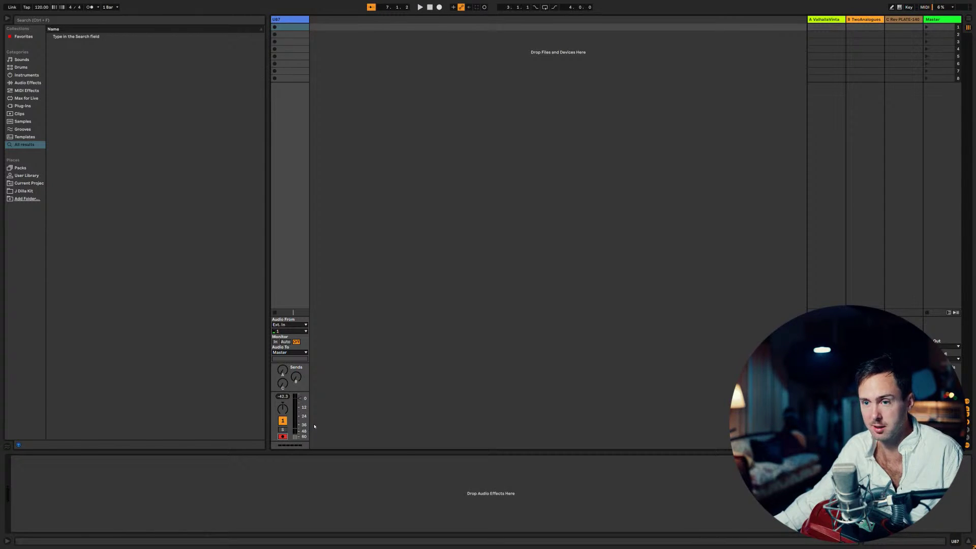
{"action": "key", "text": "Tab"}
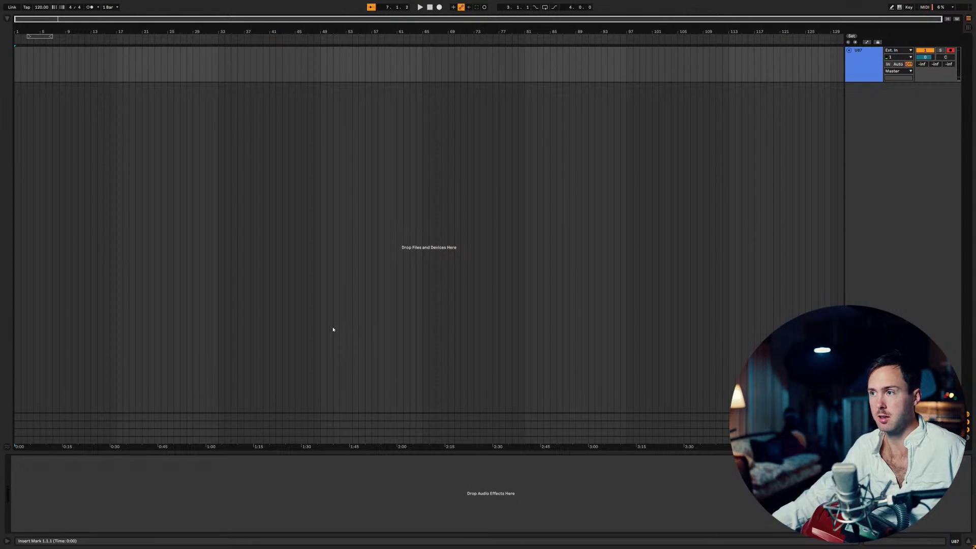
{"action": "left_click", "coordinate": [439, 7]}
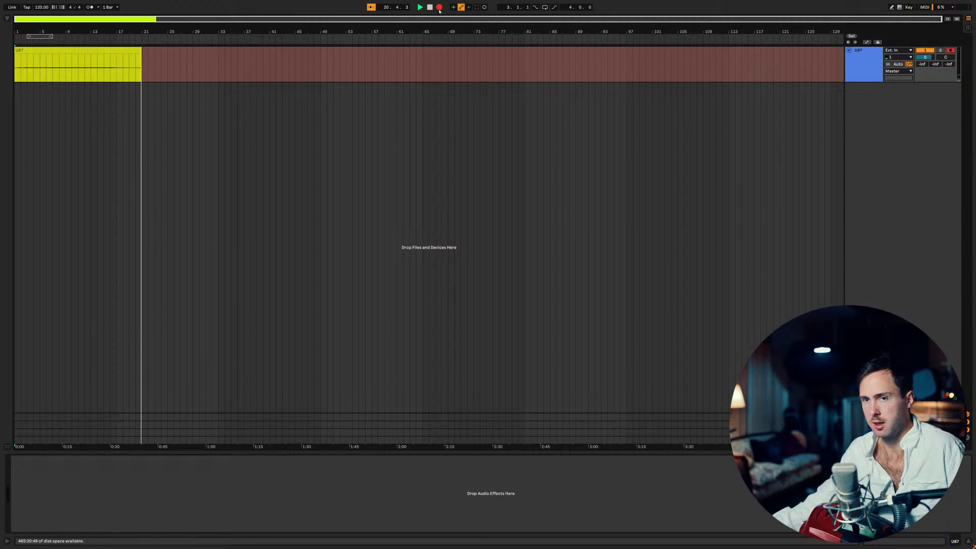
{"action": "key", "text": "space"}
Step: Play back the first recorded U87 clip and raise its clip gain to 24.0 dB
{"action": "left_click", "coordinate": [104, 48]}
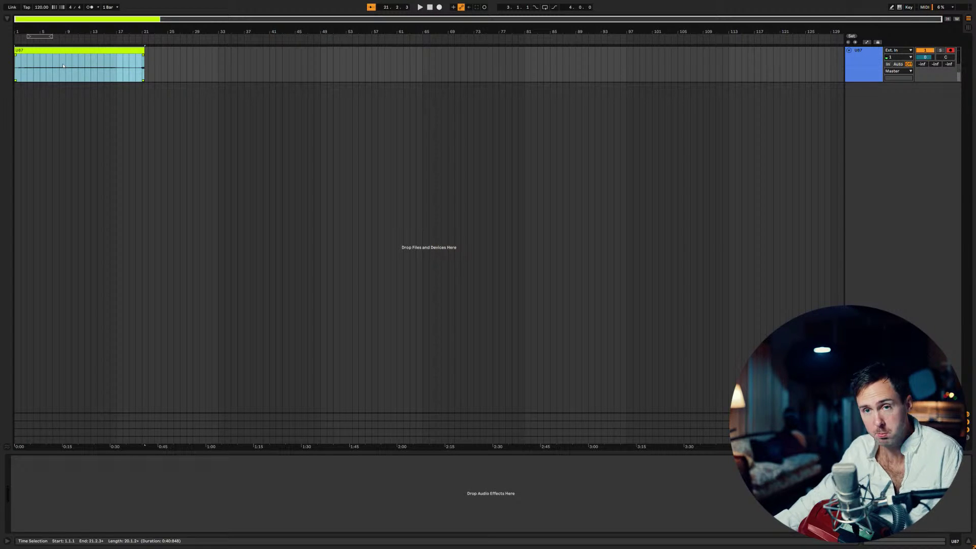
{"action": "key", "text": "space"}
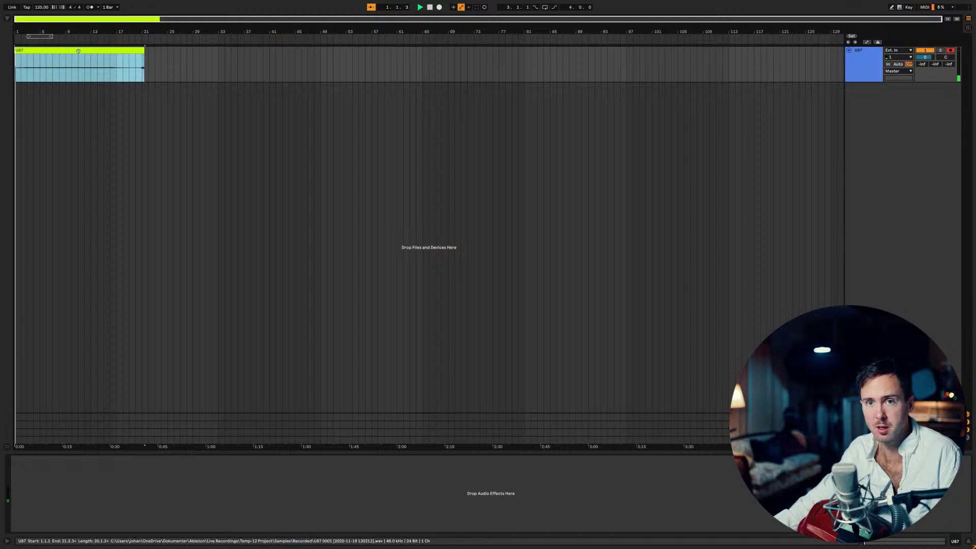
{"action": "double_click", "coordinate": [95, 49]}
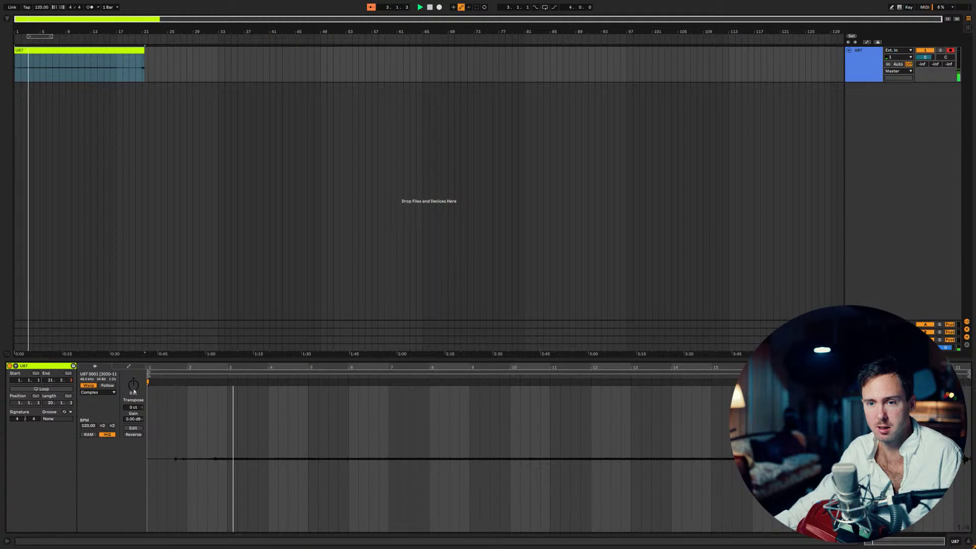
{"action": "left_click_drag", "start_coordinate": [133, 419], "coordinate": [133, 366]}
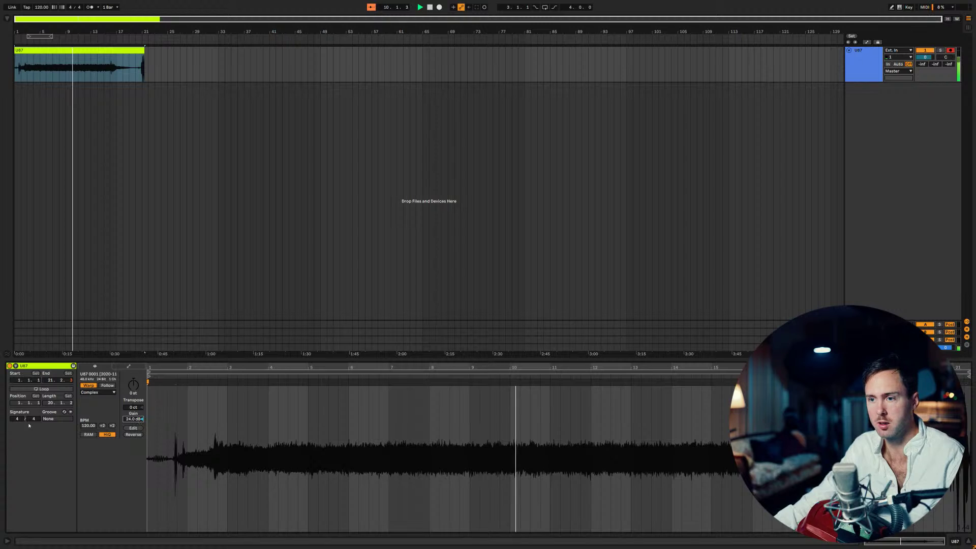
Step: Record a second take of about 29 bars on the U87 track, starting at bar 24
{"action": "left_click", "coordinate": [159, 67]}
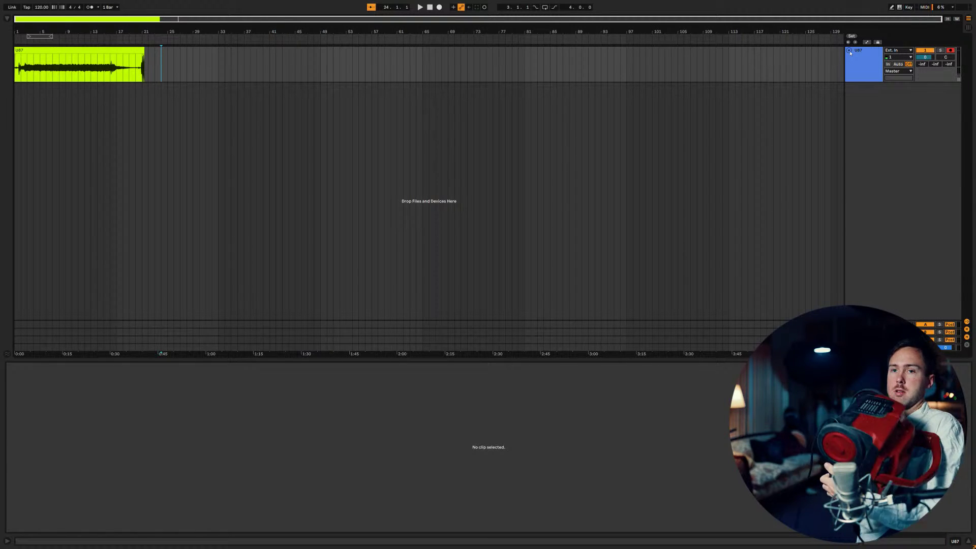
{"action": "left_click", "coordinate": [439, 7]}
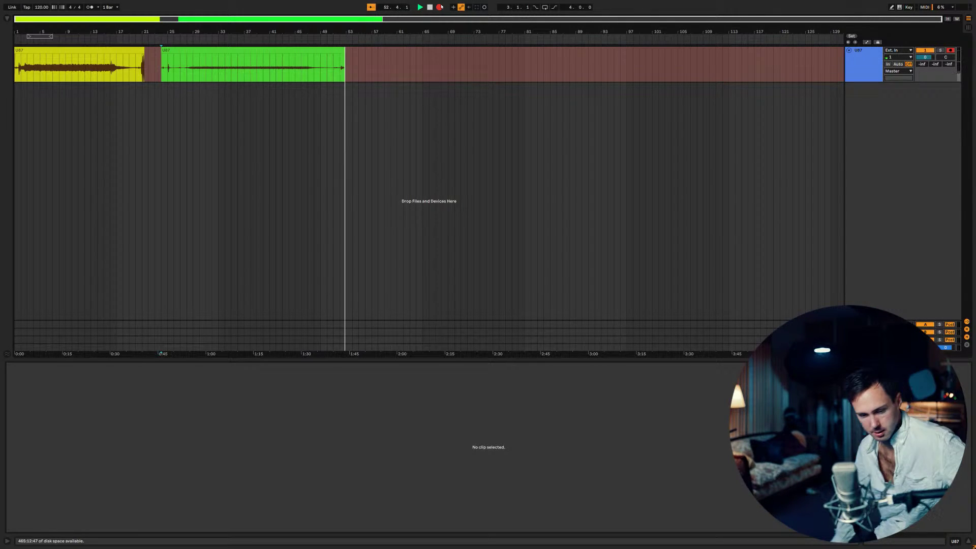
{"action": "key", "text": "space"}
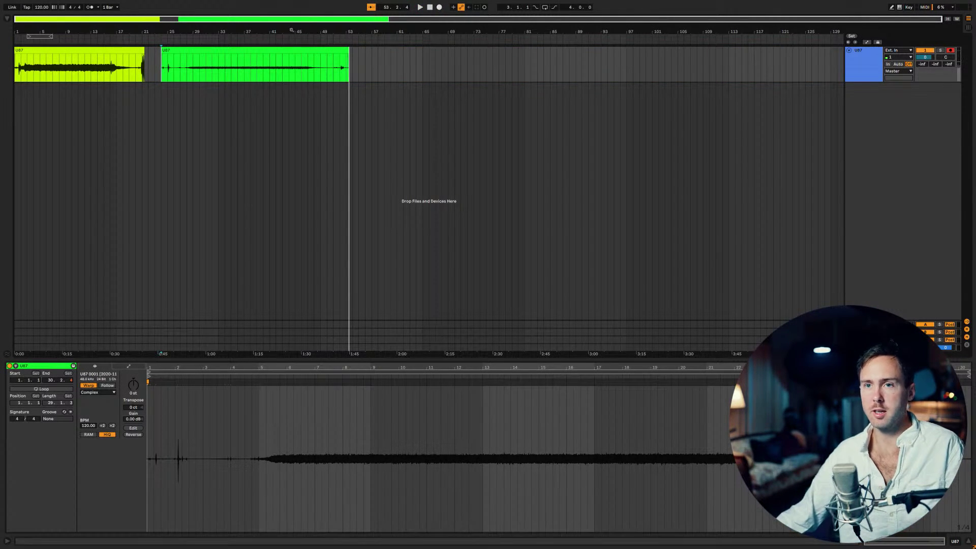
Step: Play back the second take from bar 28 and open its clip settings
{"action": "left_click", "coordinate": [187, 66]}
{"action": "key", "text": "space"}
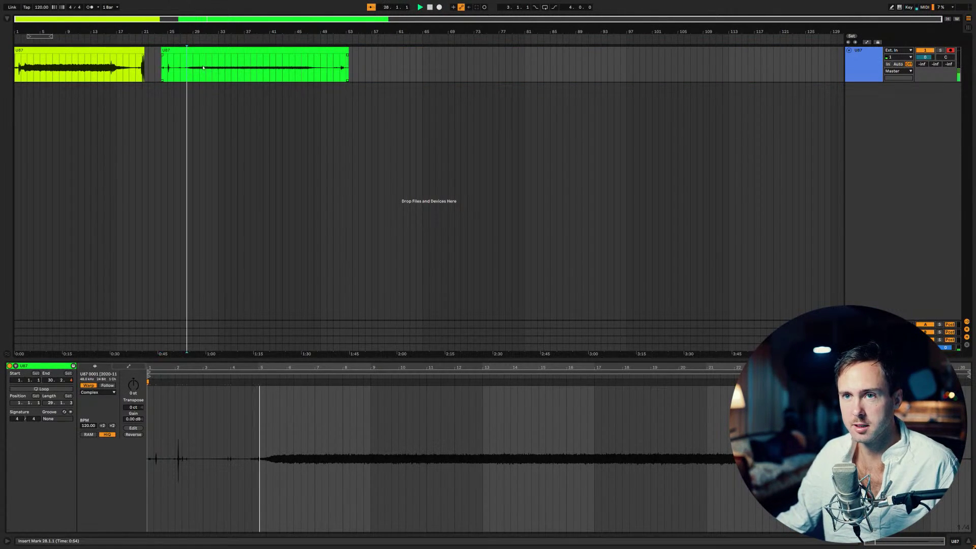
{"action": "left_click", "coordinate": [224, 51]}
{"action": "left_click", "coordinate": [224, 51]}
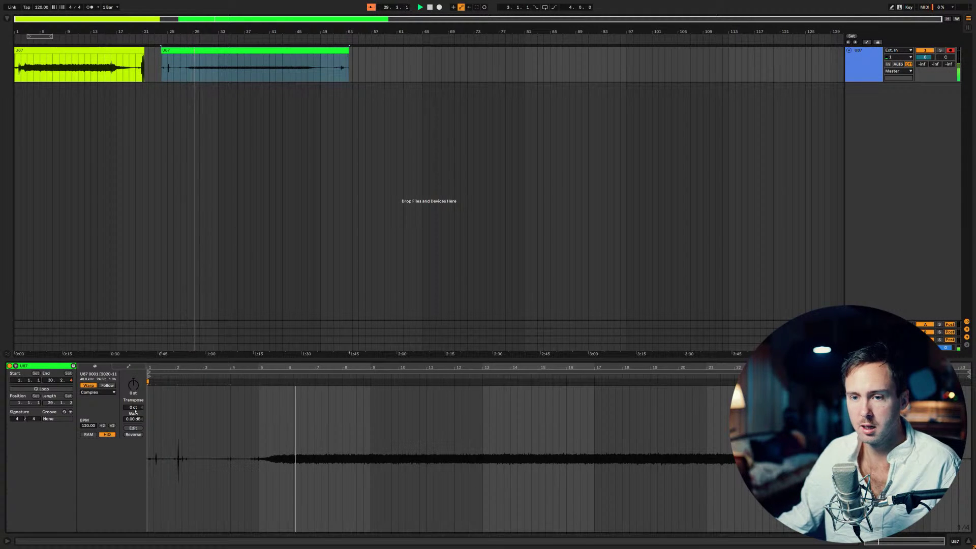
{"action": "left_click", "coordinate": [245, 65]}
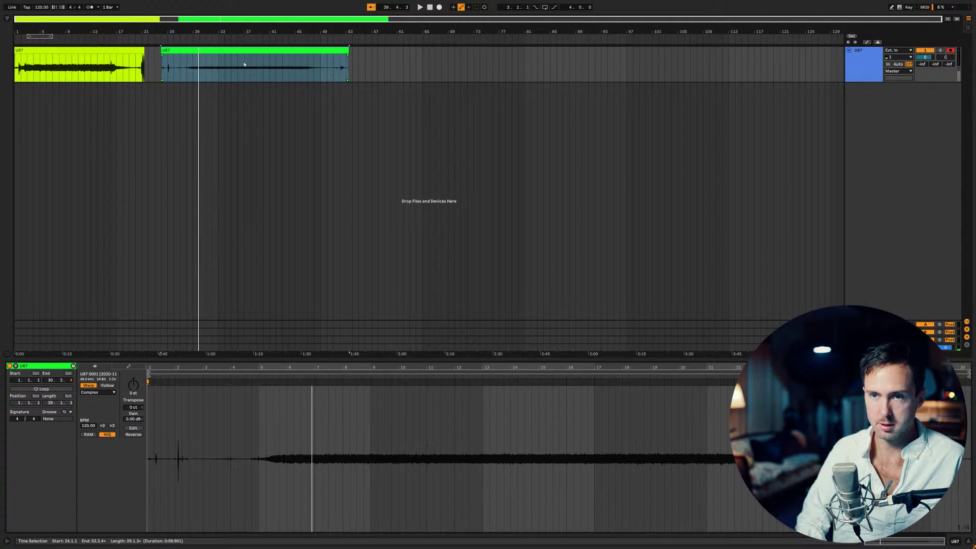
Step: Consolidate the second U87 clip and reset its gain to 0.00 dB
{"action": "left_click", "coordinate": [242, 51]}
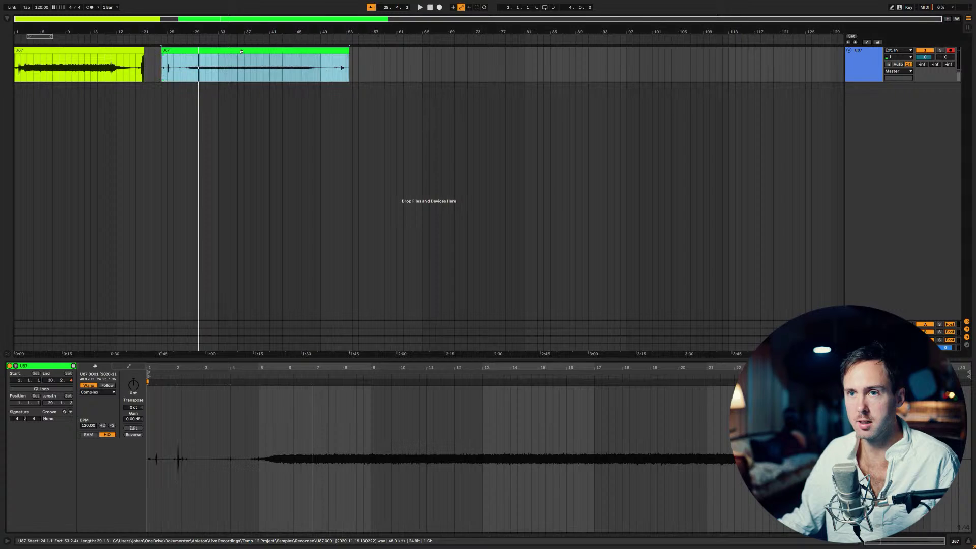
{"action": "key", "text": "ctrl+j"}
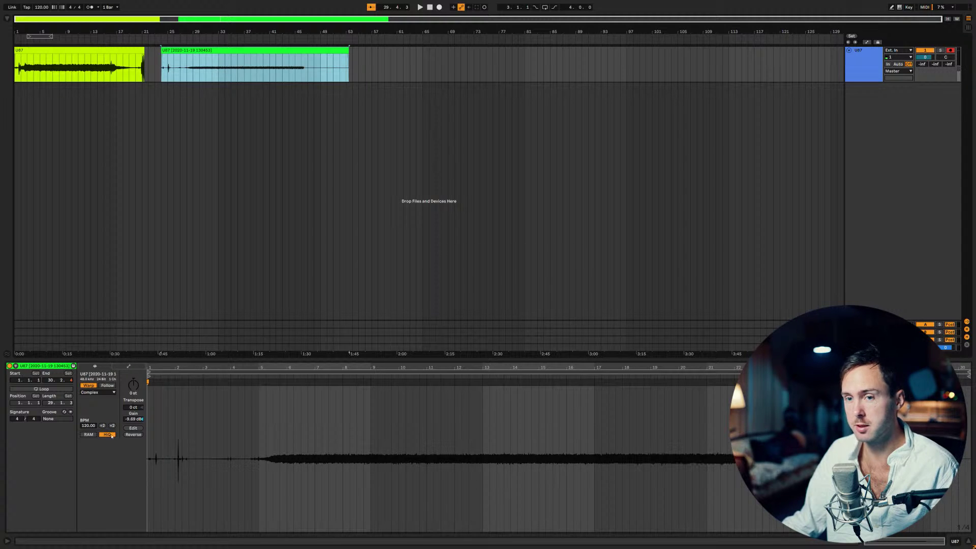
{"action": "key", "text": "Delete"}
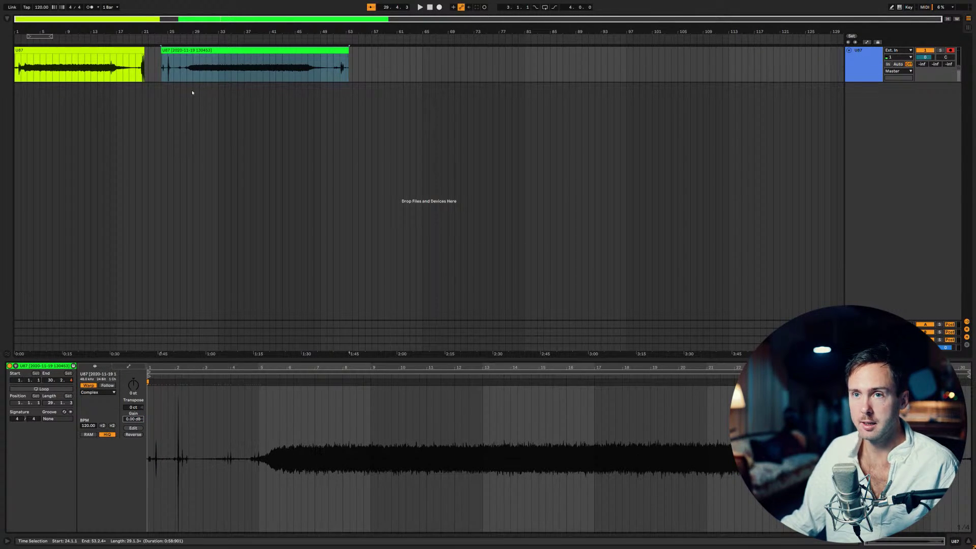
Step: Trim the consolidated clip to start at bar 27 and end at bar 49, and play it from bar 31
{"action": "left_click_drag", "start_coordinate": [162, 58], "coordinate": [181, 57]}
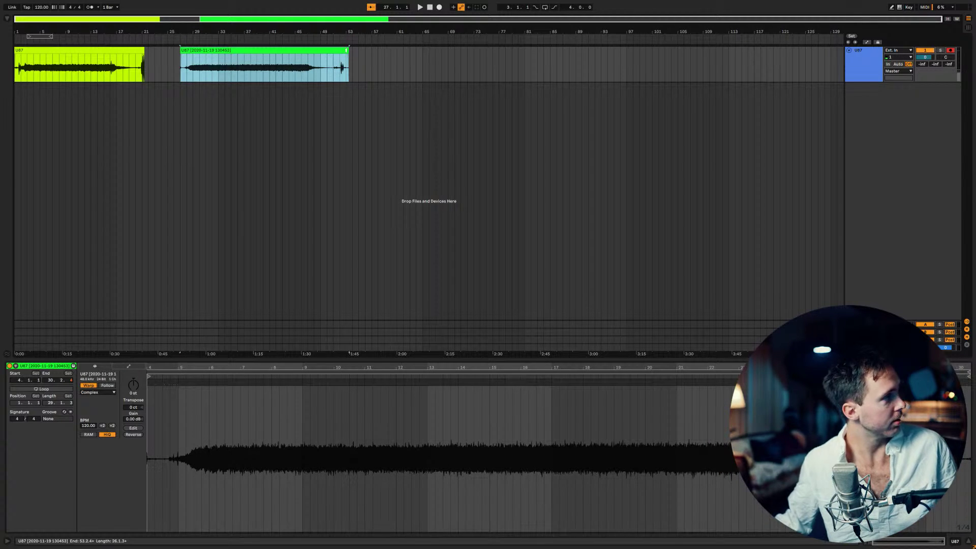
{"action": "left_click_drag", "start_coordinate": [347, 50], "coordinate": [320, 50]}
{"action": "left_click", "coordinate": [207, 71]}
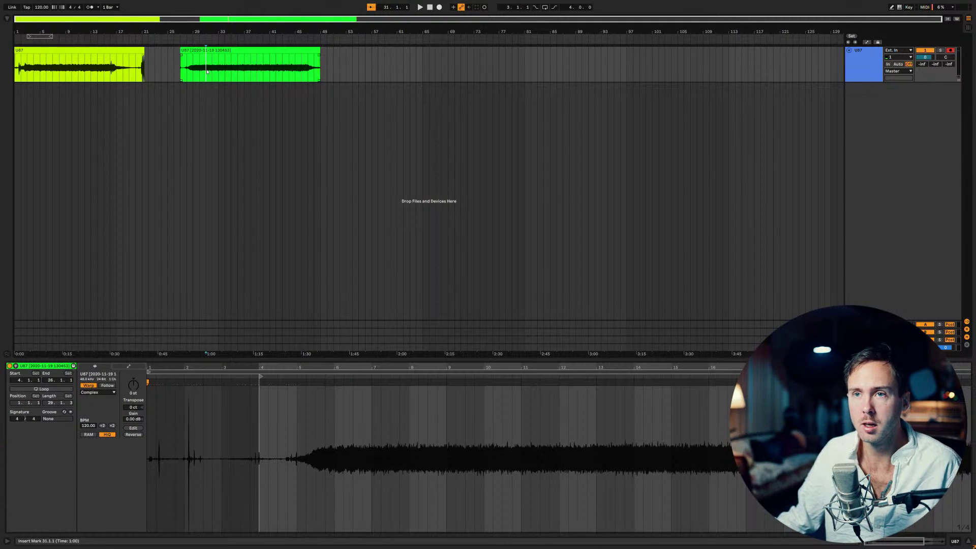
{"action": "key", "text": "space"}
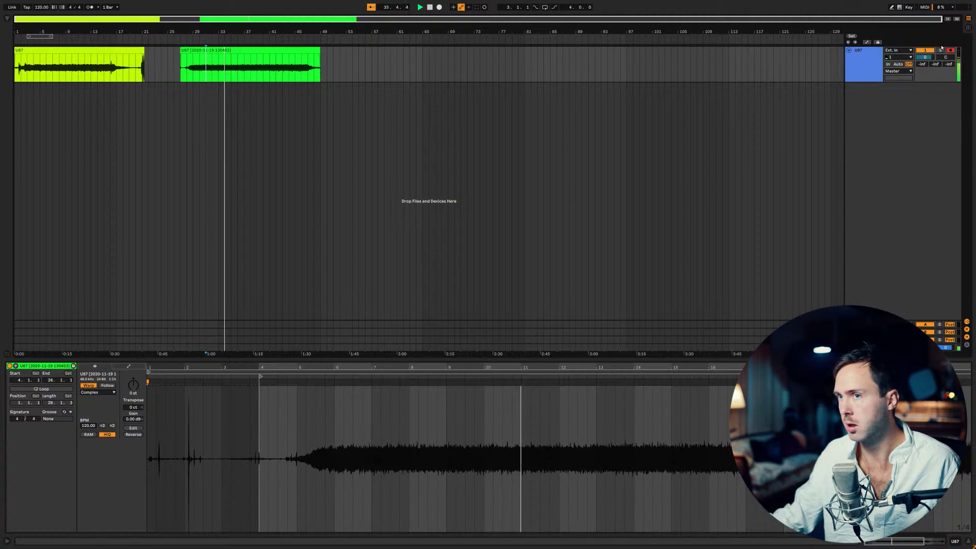
{"action": "left_click", "coordinate": [304, 50]}
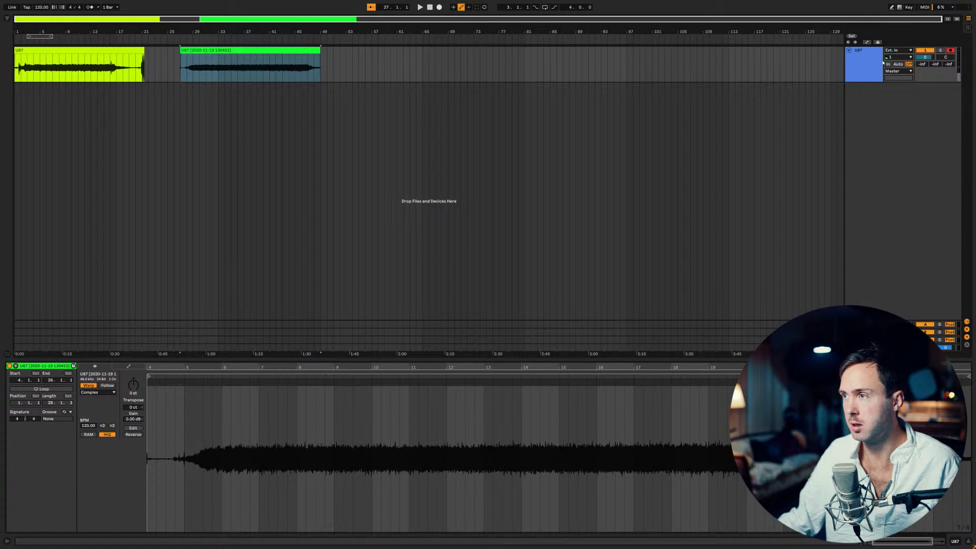
Step: Search the browser for "eq" and add EQ Eight to the U87 track
{"action": "left_click", "coordinate": [863, 64]}
{"action": "key", "text": "ctrl+f"}
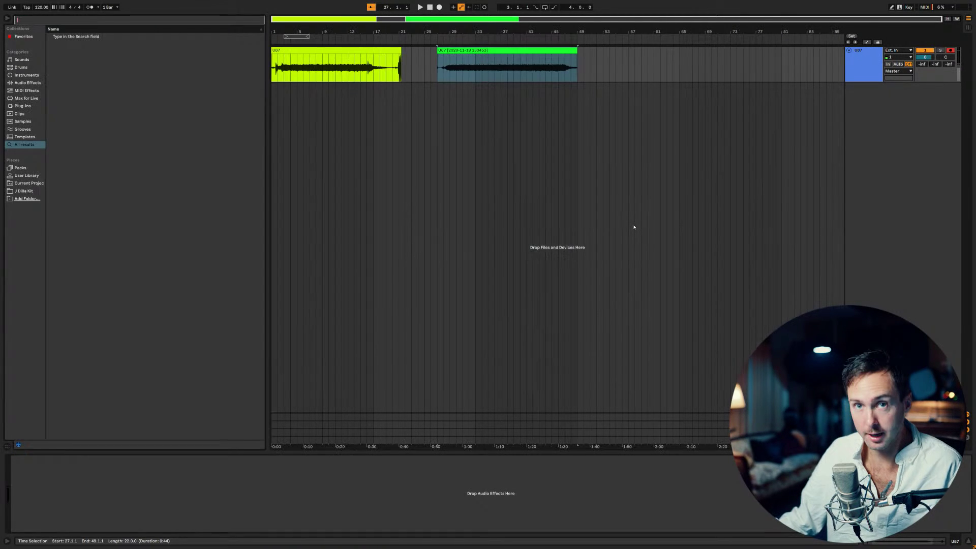
{"action": "type", "text": "eq"}
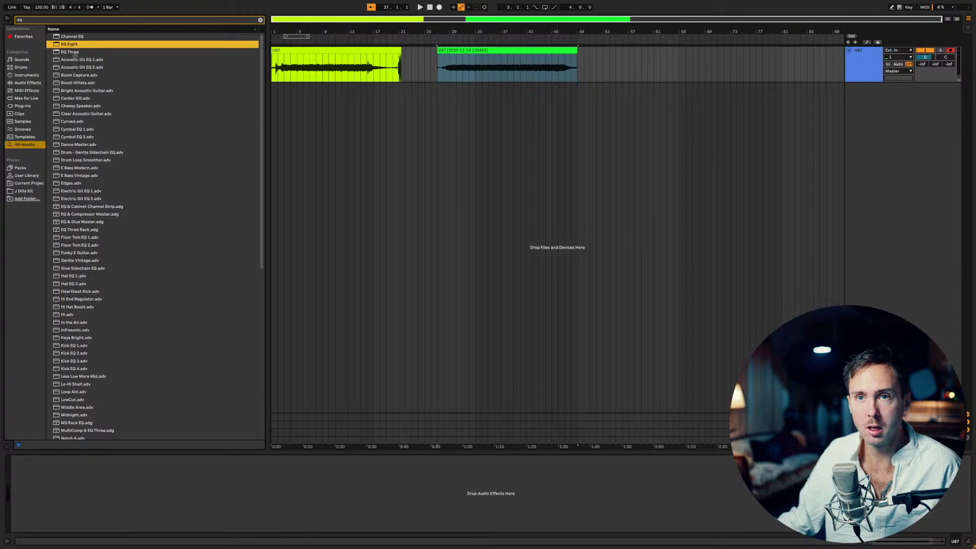
{"action": "key", "text": "Return"}
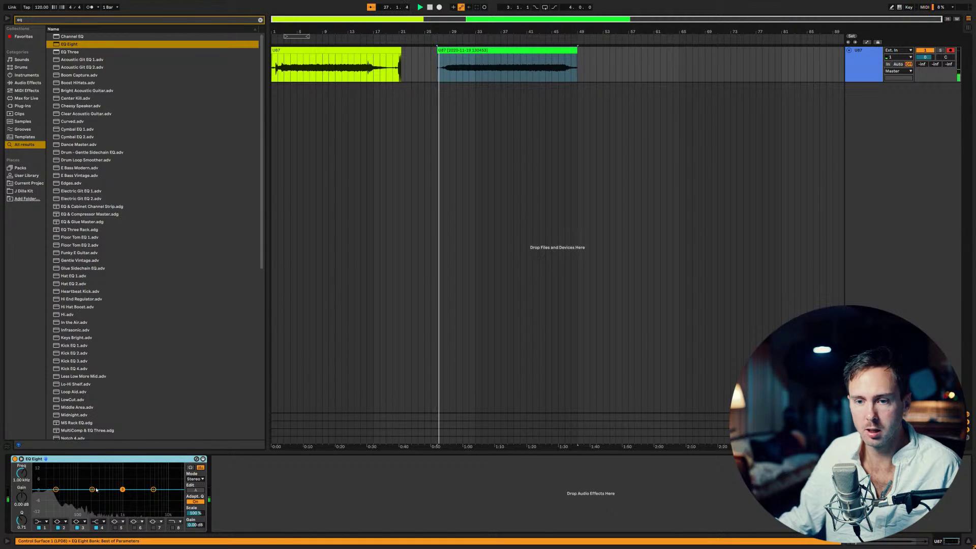
Step: Play the second clip from bar 30 and boost EQ Eight bands 2 and 3 by 15 dB at 100 Hz, with band 3's Q at 18.0
{"action": "left_click", "coordinate": [460, 73]}
{"action": "key", "text": "space"}
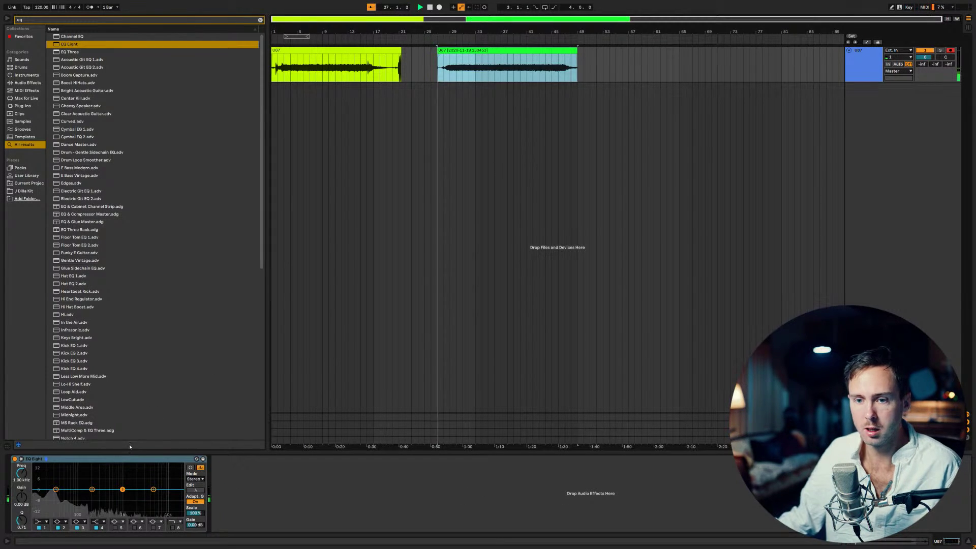
{"action": "left_click", "coordinate": [458, 110]}
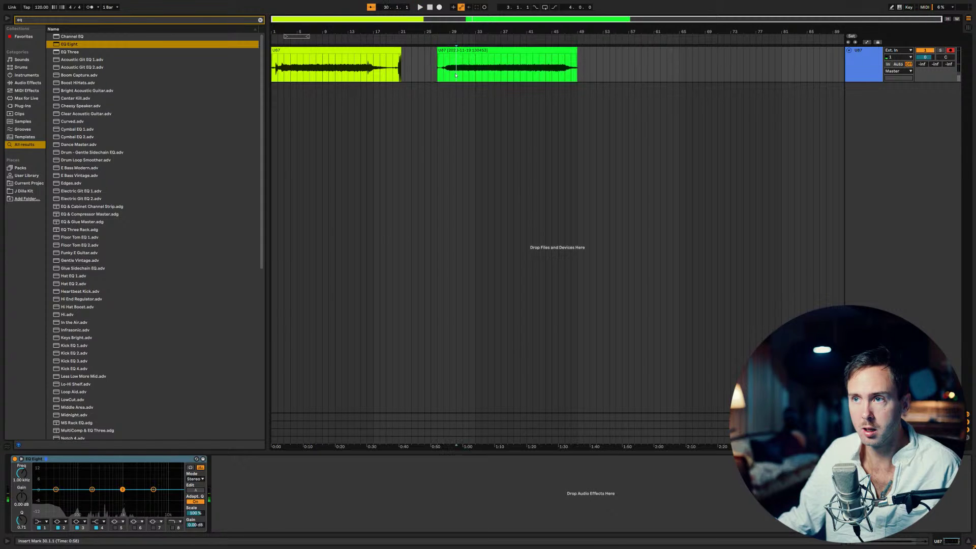
{"action": "left_click", "coordinate": [92, 489]}
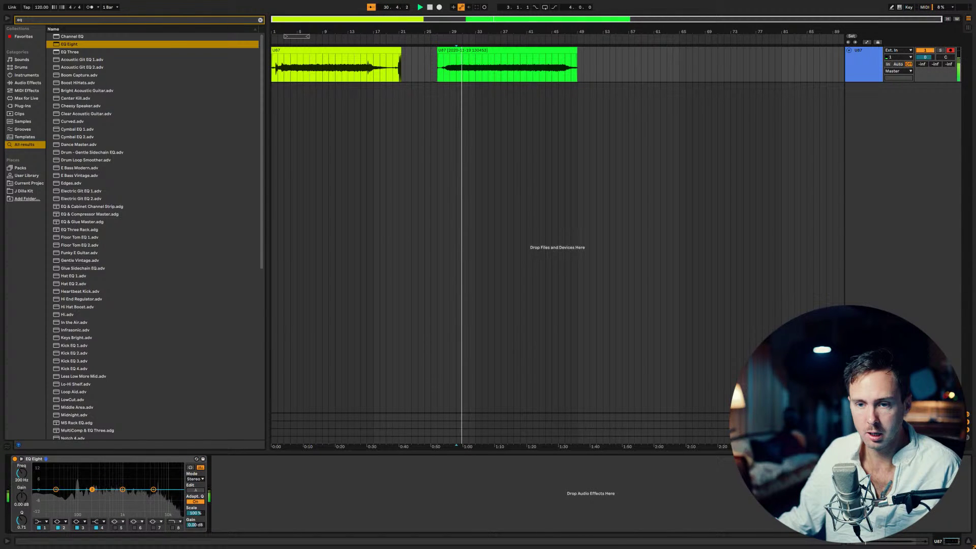
{"action": "left_click_drag", "start_coordinate": [92, 489], "coordinate": [78, 465]}
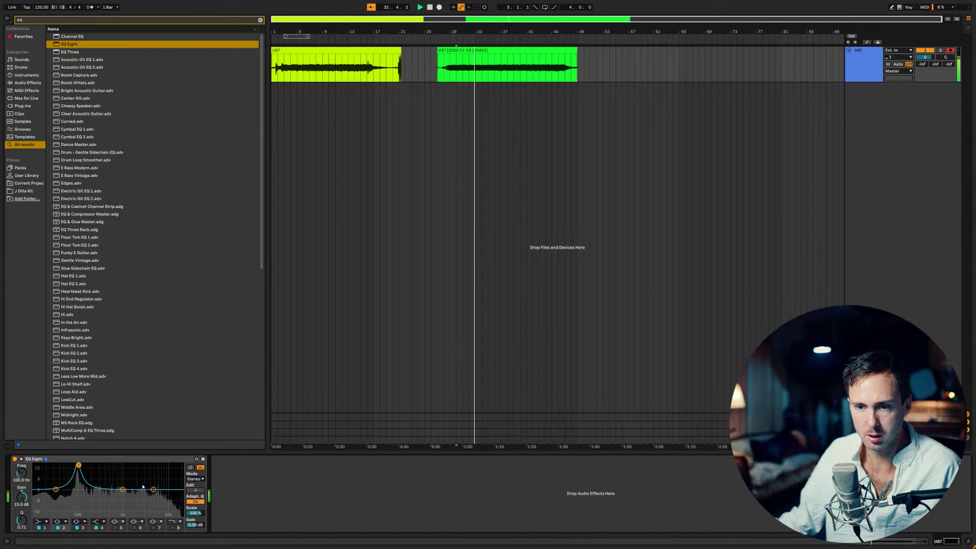
{"action": "left_click_drag", "start_coordinate": [122, 490], "coordinate": [116, 465]}
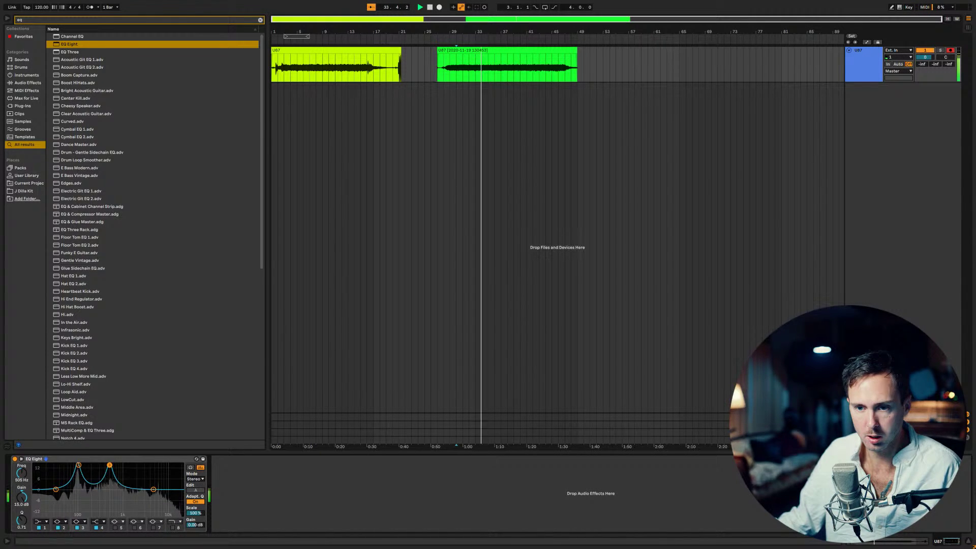
{"action": "left_click_drag", "start_coordinate": [22, 519], "coordinate": [79, 465]}
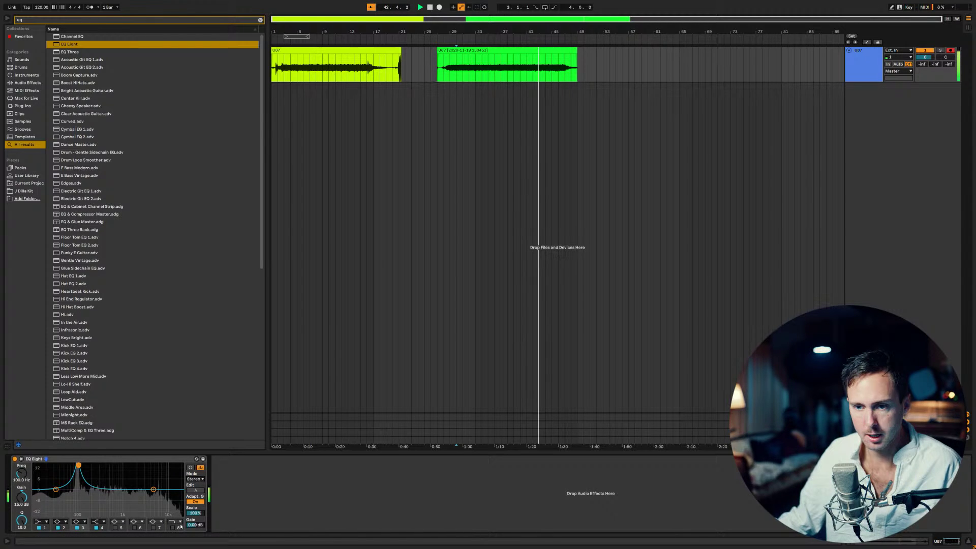
Step: Enable band 8 as a high cut, lower its frequency to 505 Hz, and play the clip from bar 28
{"action": "left_click", "coordinate": [176, 494]}
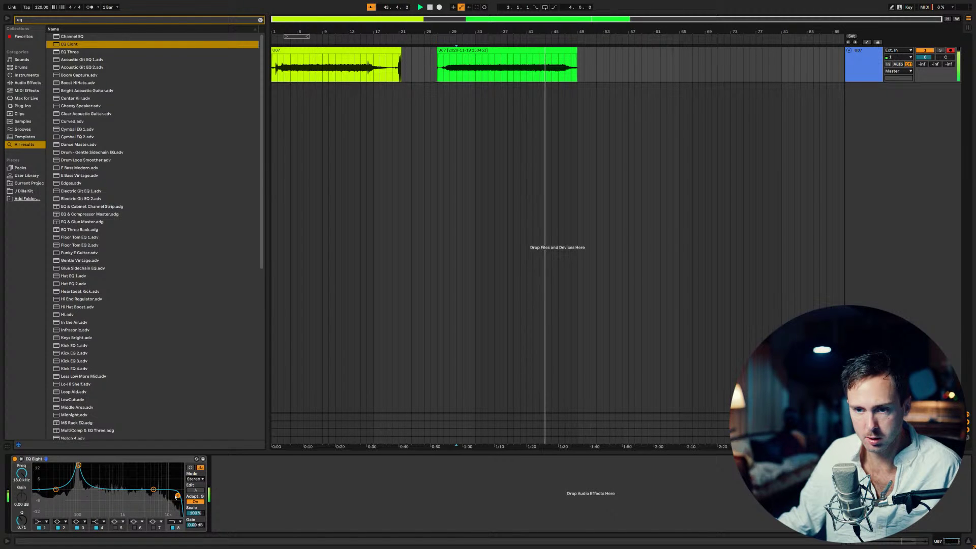
{"action": "left_click_drag", "start_coordinate": [176, 495], "coordinate": [109, 495]}
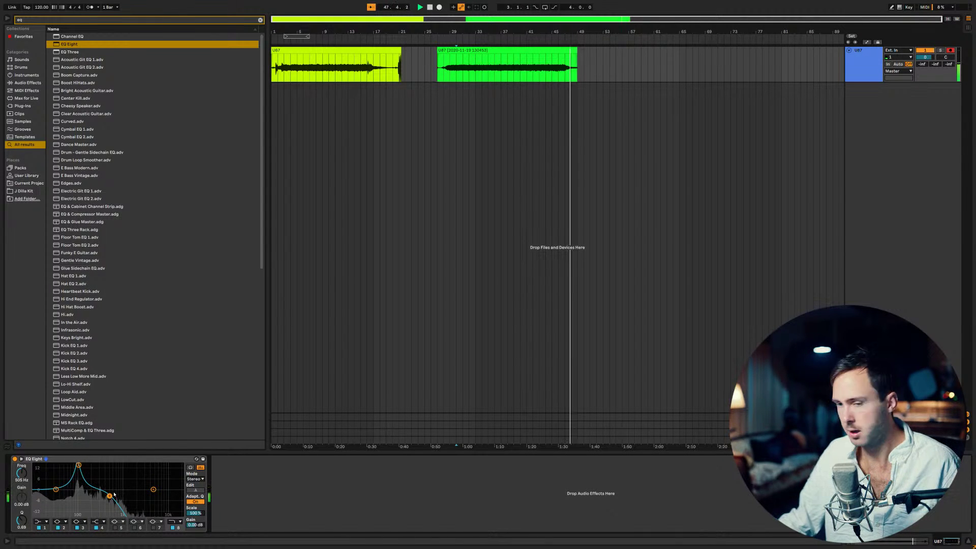
{"action": "left_click", "coordinate": [451, 76]}
{"action": "key", "text": "space"}
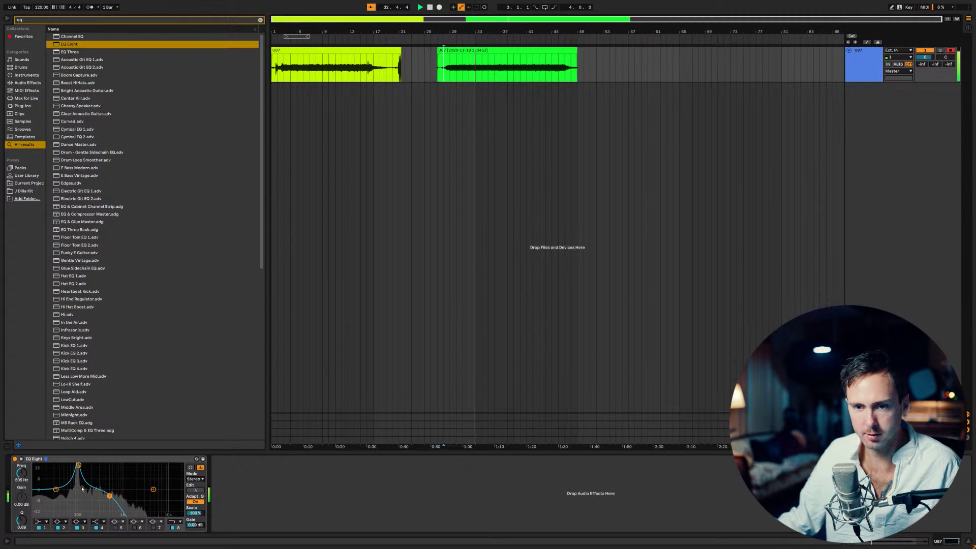
Step: Audition the narrow 100 Hz band cut to -15 dB against its 15 dB boost during playback
{"action": "left_click", "coordinate": [77, 465]}
{"action": "left_click_drag", "start_coordinate": [78, 465], "coordinate": [78, 465]}
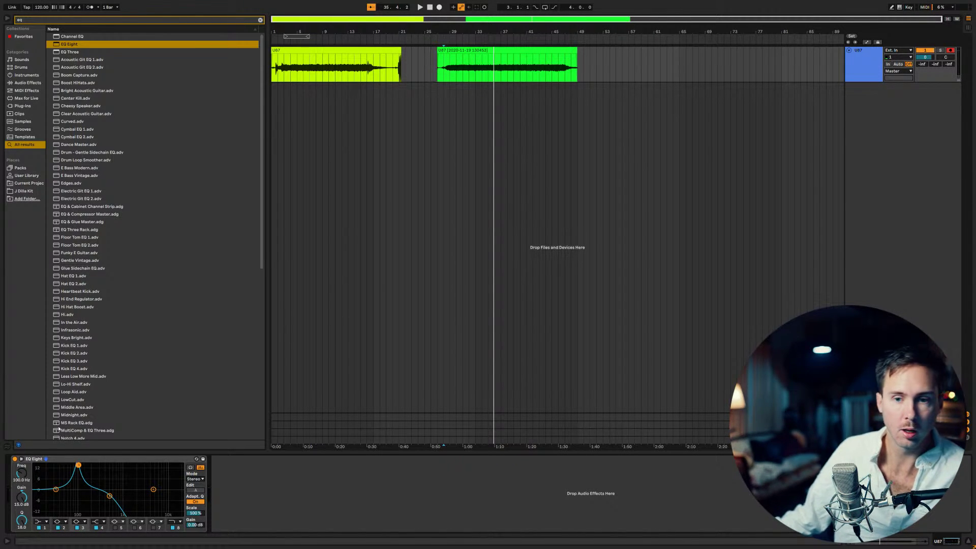
{"action": "key", "text": "space"}
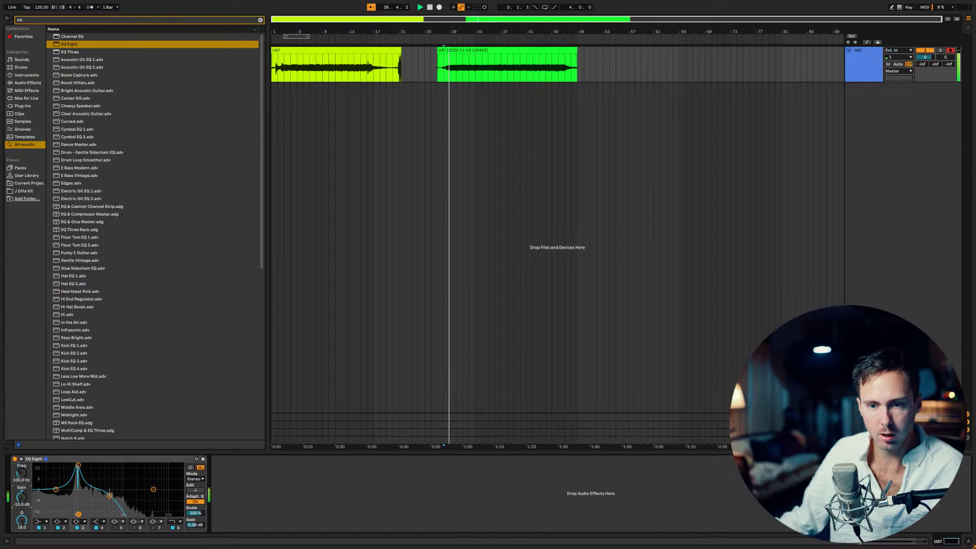
{"action": "key", "text": "space"}
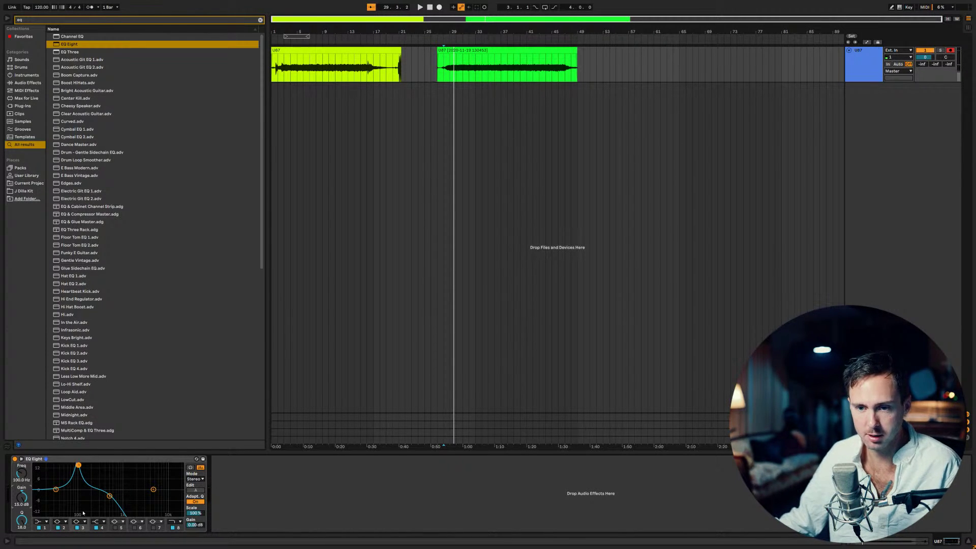
Step: Enable band 5 in EQ Eight and set its frequency to 150 Hz
{"action": "left_click", "coordinate": [115, 528]}
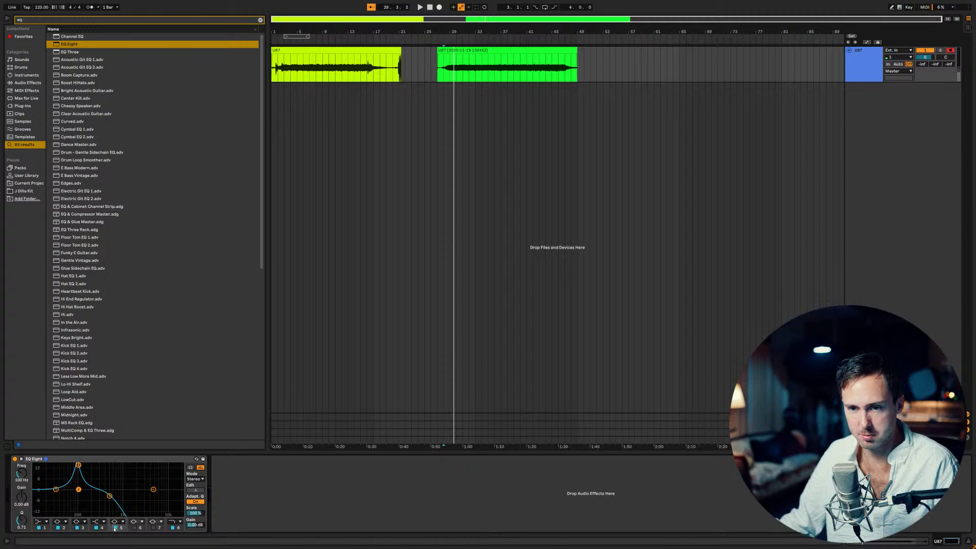
{"action": "left_click", "coordinate": [22, 476]}
{"action": "type", "text": "1"}
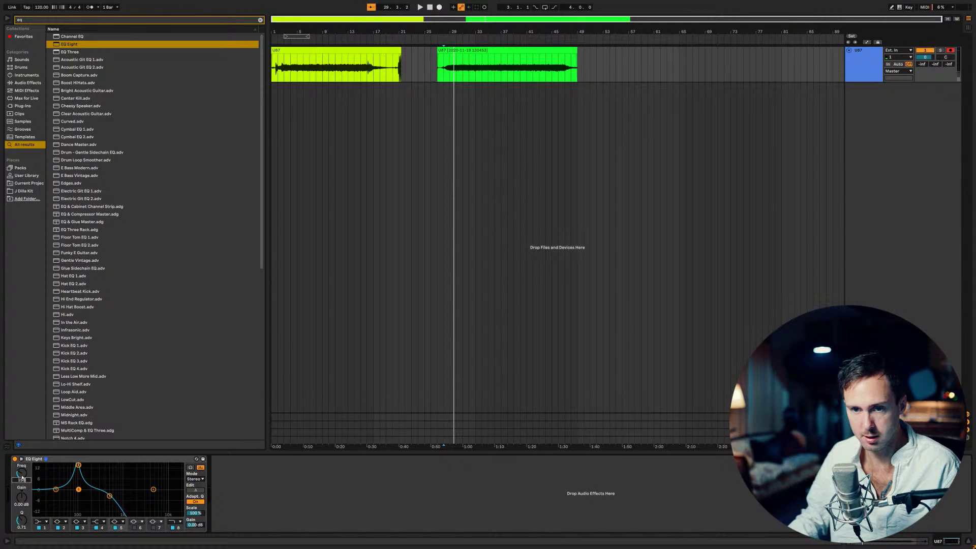
{"action": "type", "text": "50"}
{"action": "key", "text": "Return"}
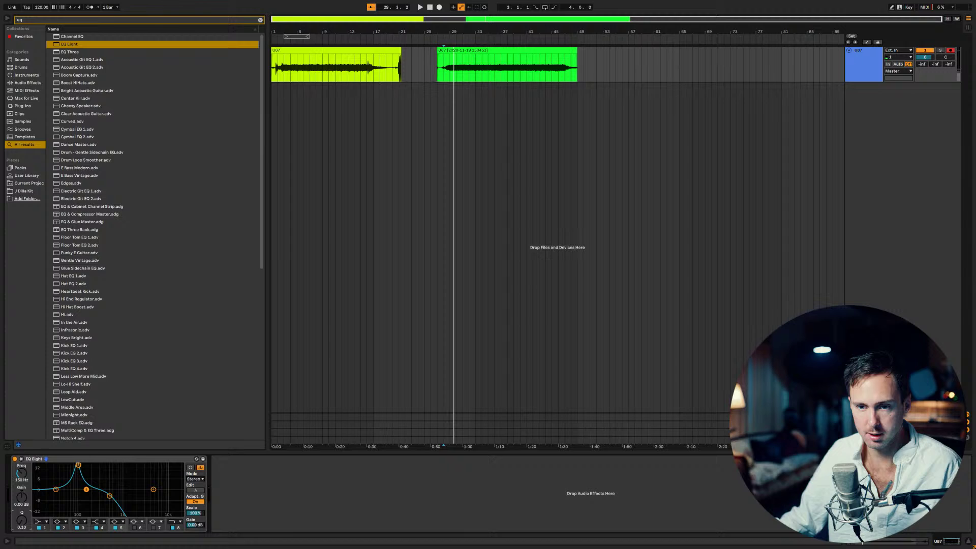
Step: Set band 5's Q to 18.0 and its gain to 15 dB, and play the clip
{"action": "left_click_drag", "start_coordinate": [23, 501], "coordinate": [24, 526]}
{"action": "left_click", "coordinate": [21, 503]}
{"action": "type", "text": "15"}
{"action": "key", "text": "Return"}
{"action": "key", "text": "space"}
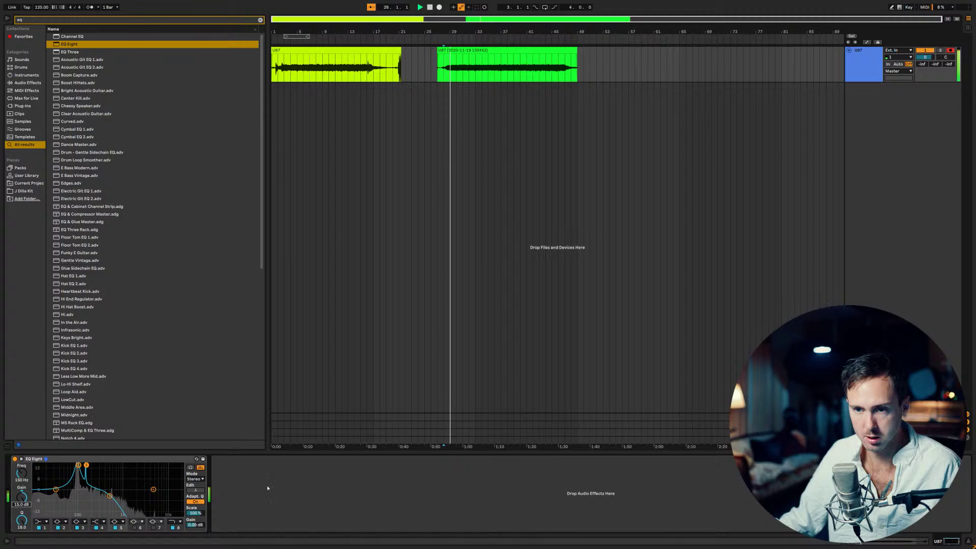
Step: Compare band 5 at -15 dB and 15 dB during playback, and raise its frequency to 200 Hz
{"action": "type", "text": "-15"}
{"action": "key", "text": "Return"}
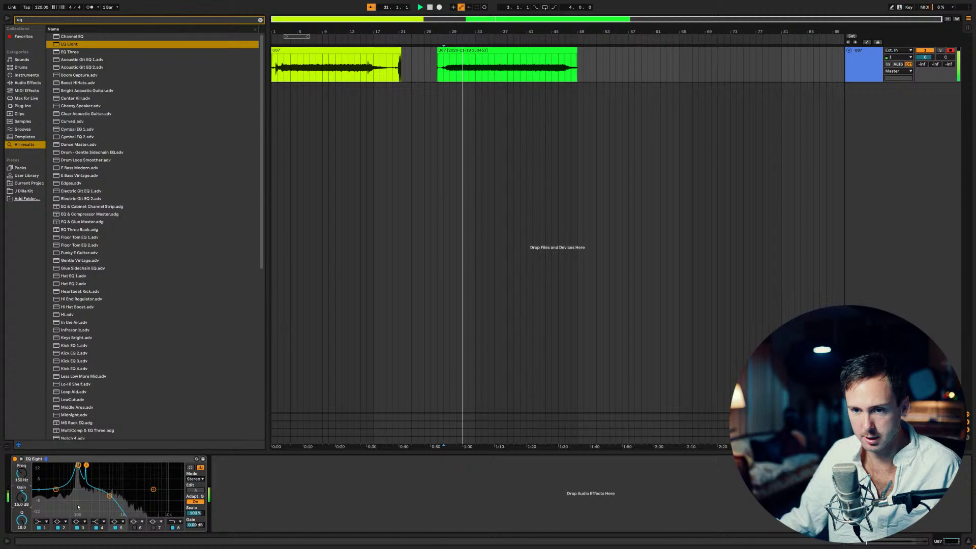
{"action": "type", "text": "15"}
{"action": "key", "text": "Return"}
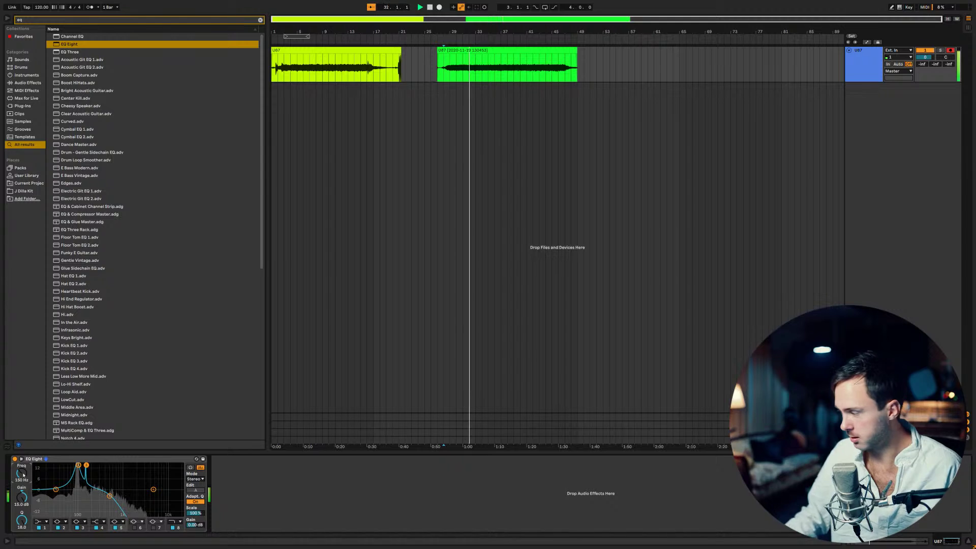
{"action": "left_click_drag", "start_coordinate": [23, 474], "coordinate": [23, 470]}
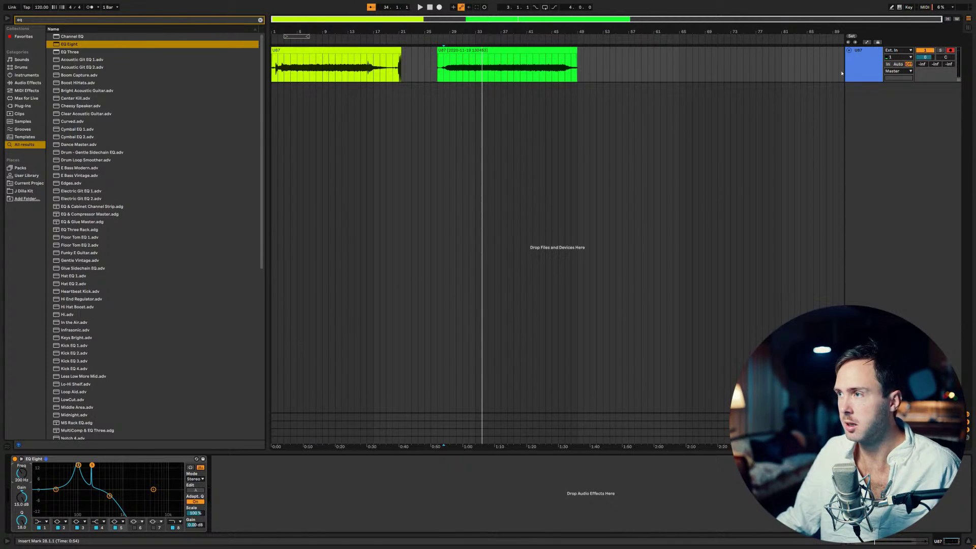
Step: Set EQ Eight's scale to 200 % and its output gain to -10 dB, and play the clip
{"action": "left_click_drag", "start_coordinate": [195, 524], "coordinate": [195, 534]}
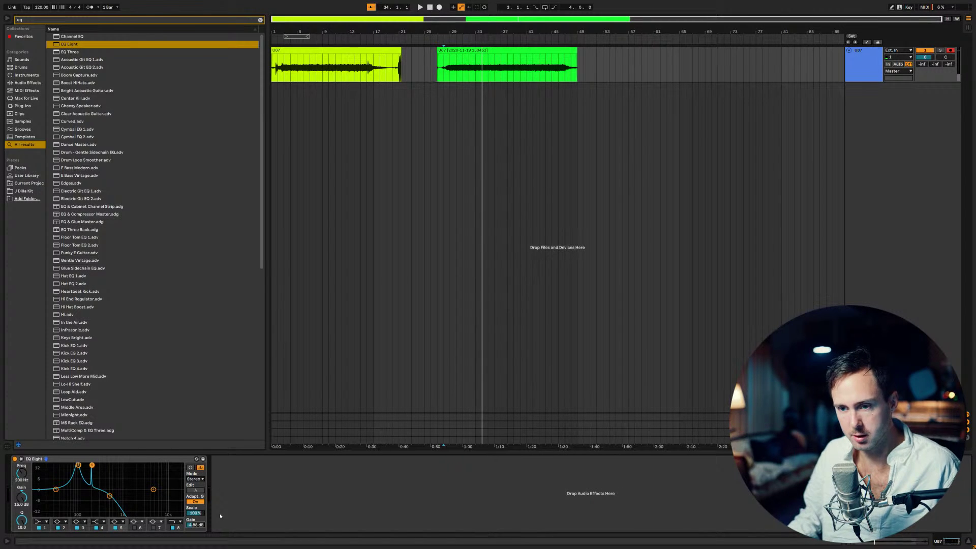
{"action": "type", "text": "5"}
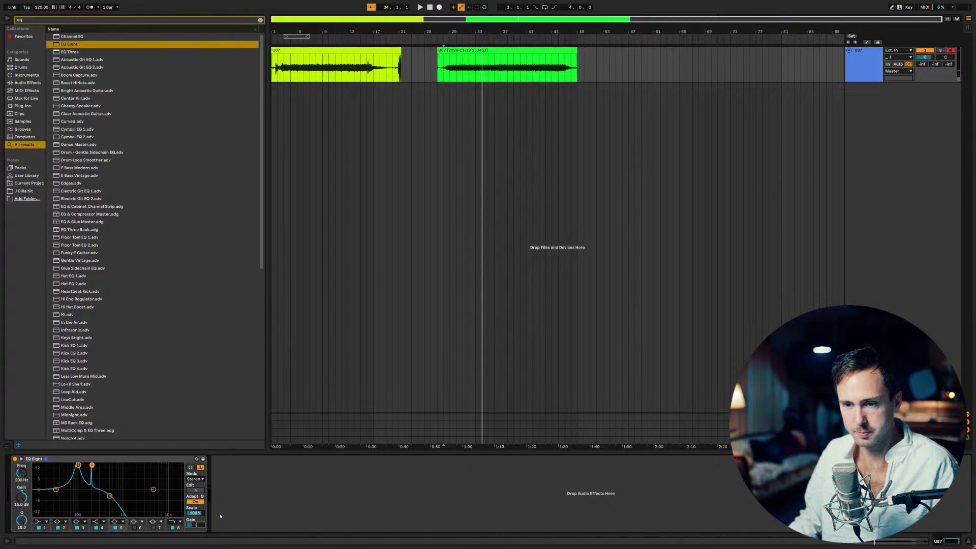
{"action": "key", "text": "Return"}
{"action": "left_click_drag", "start_coordinate": [195, 513], "coordinate": [195, 487]}
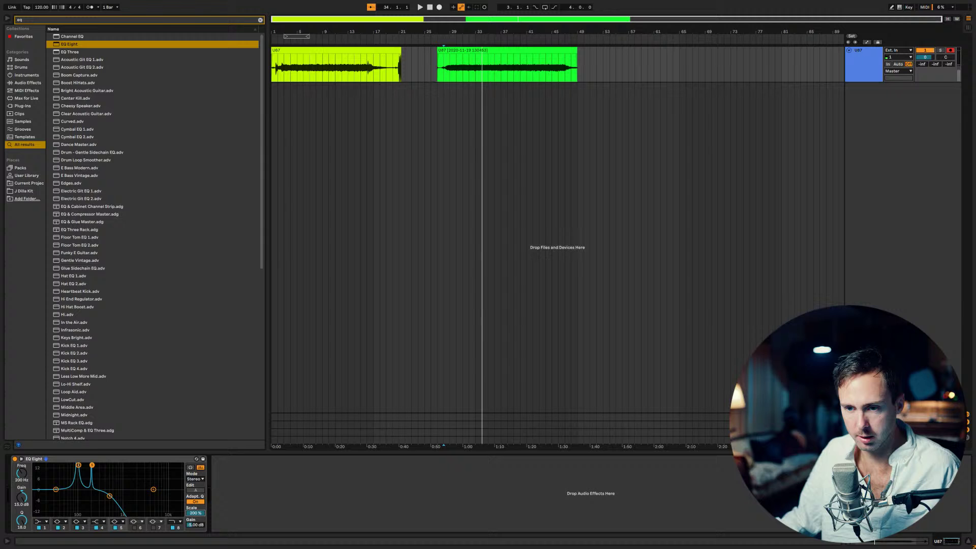
{"action": "type", "text": "-"}
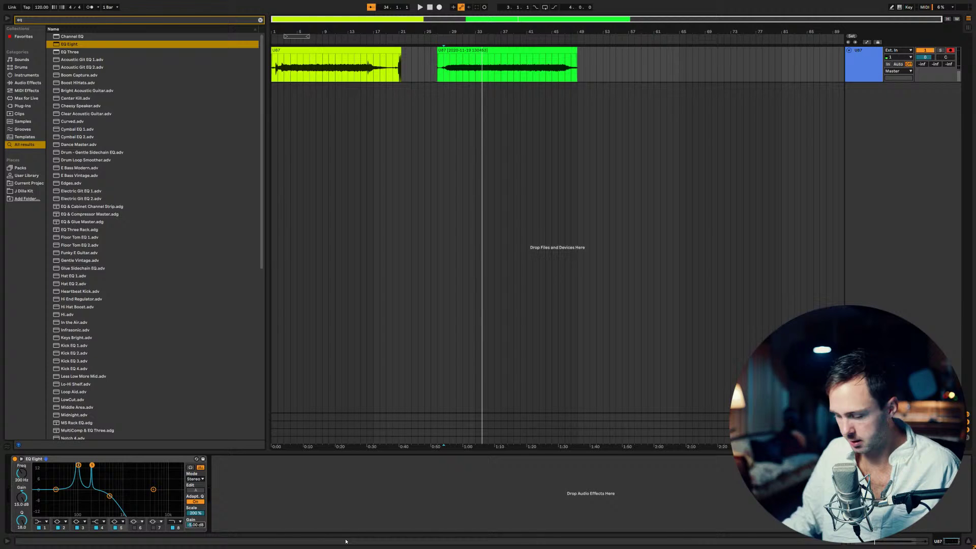
{"action": "type", "text": "10"}
{"action": "key", "text": "Return"}
{"action": "key", "text": "space"}
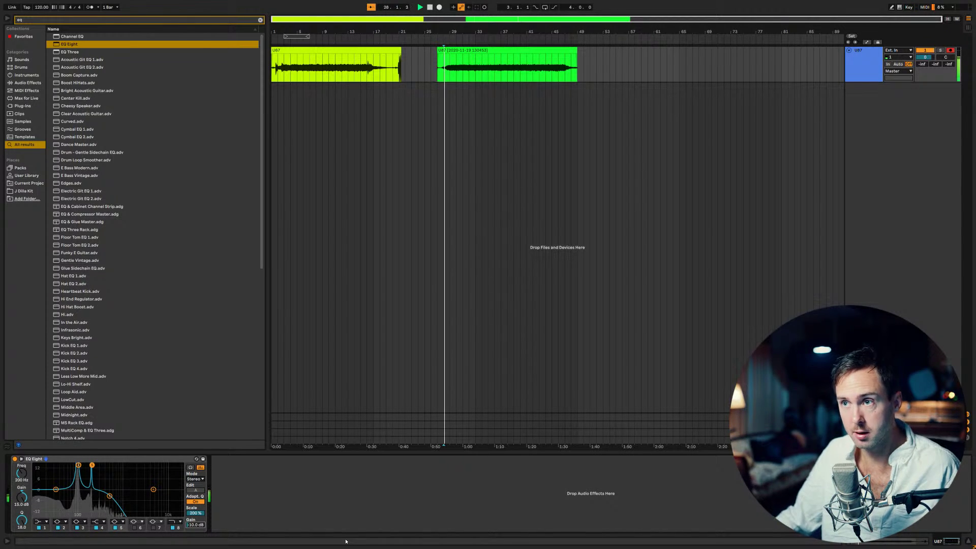
Step: Lower EQ Eight's output gain to -12.0 dB and its scale to 138 %, and play the clip to check
{"action": "left_click", "coordinate": [196, 514]}
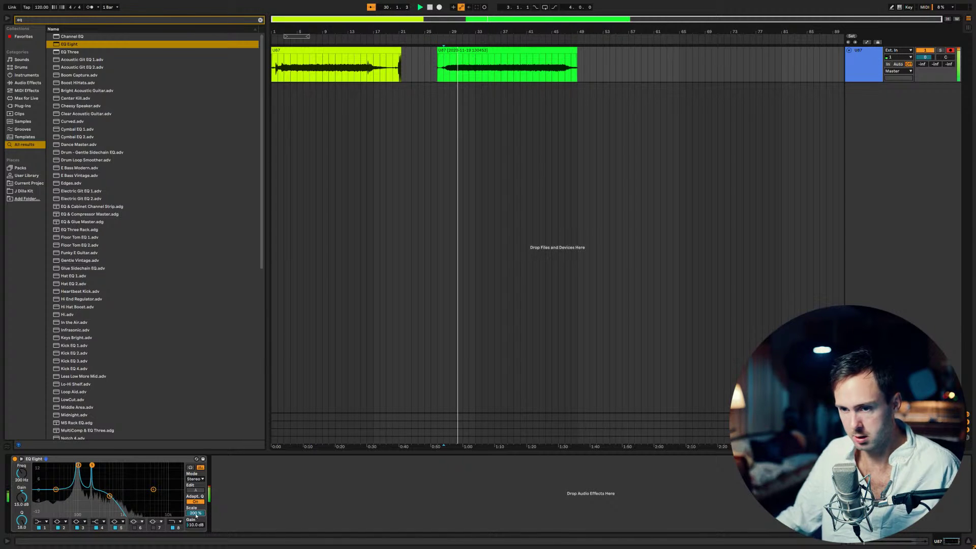
{"action": "scroll", "coordinate": [195, 530], "scroll_direction": "down", "scroll_amount": 2}
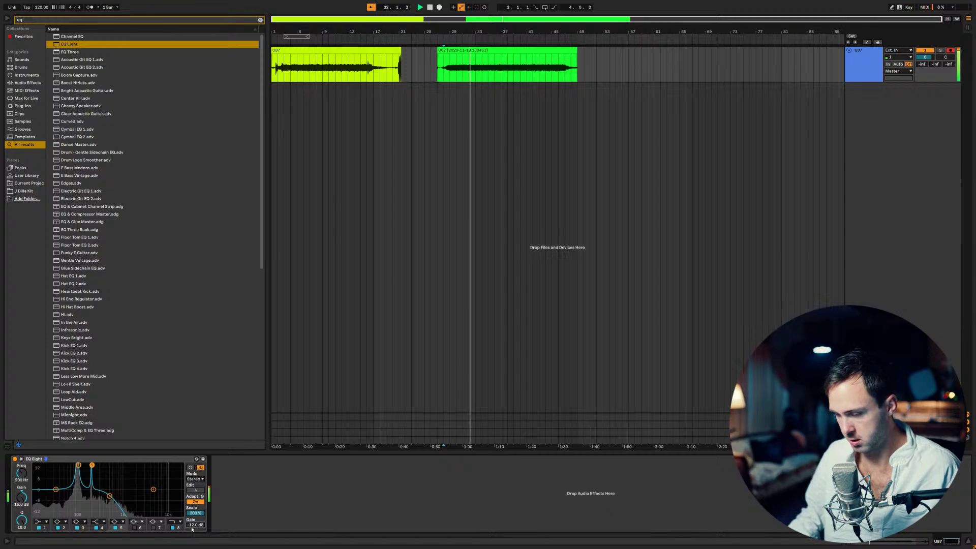
{"action": "type", "text": "-20"}
{"action": "key", "text": "Return"}
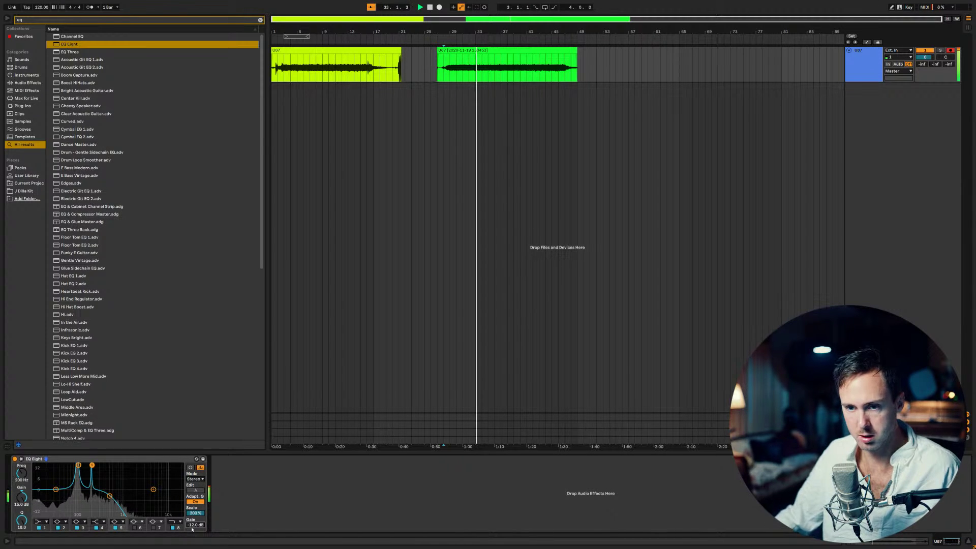
{"action": "left_click_drag", "start_coordinate": [198, 511], "coordinate": [195, 513]}
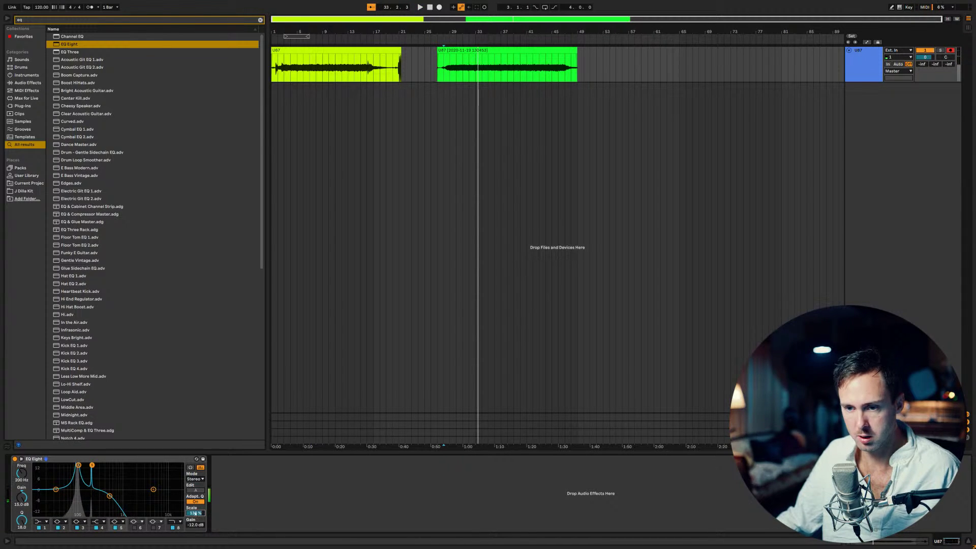
{"action": "key", "text": "space"}
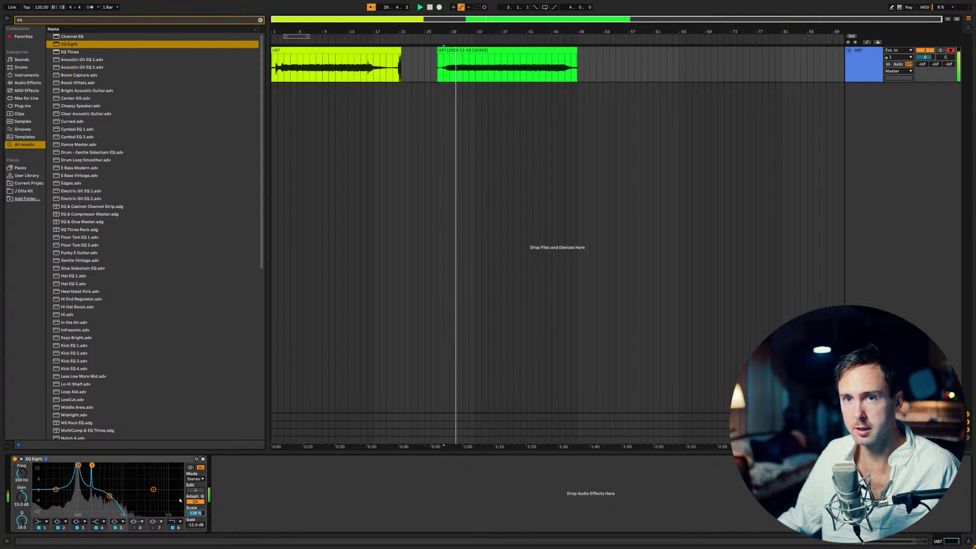
{"action": "key", "text": "space"}
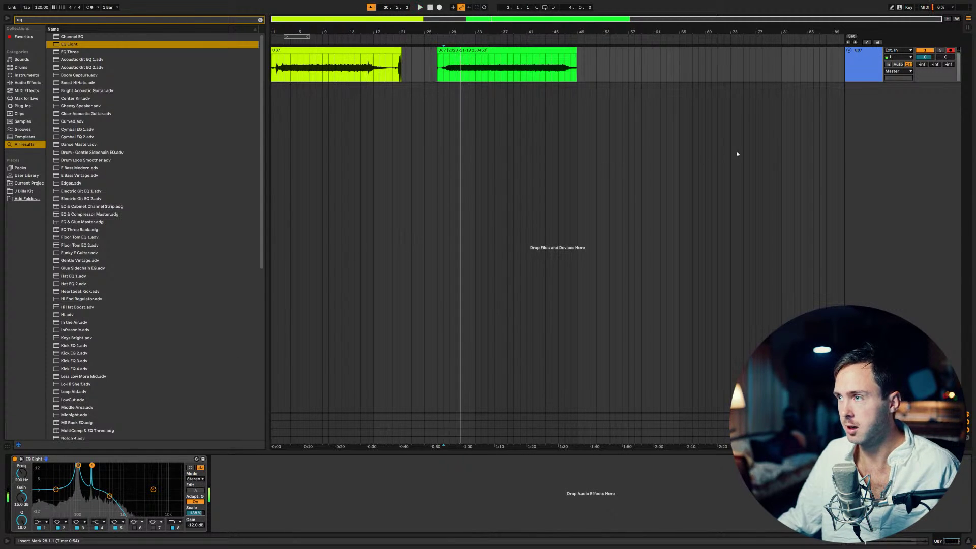
Step: Freeze the U87 track and copy its frozen second clip onto a new audio track below at bar 27
{"action": "left_click", "coordinate": [854, 63]}
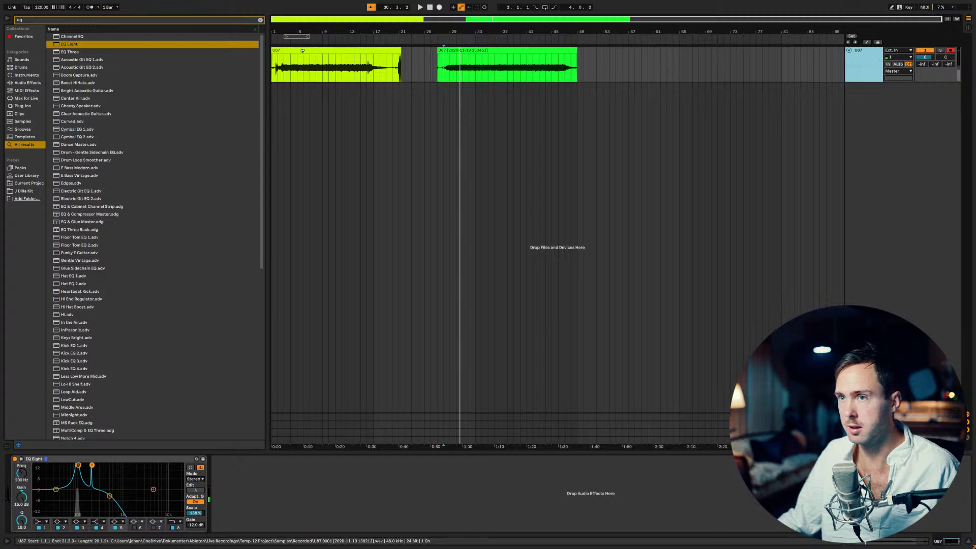
{"action": "right_click", "coordinate": [866, 61]}
{"action": "left_click", "coordinate": [897, 97]}
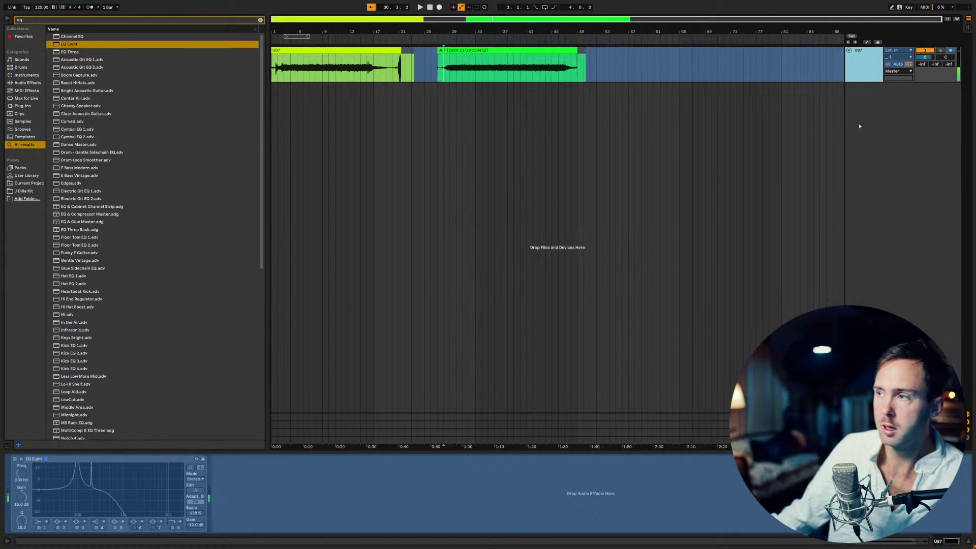
{"action": "key", "text": "ctrl+t"}
{"action": "left_click_drag", "start_coordinate": [508, 57], "coordinate": [508, 95]}
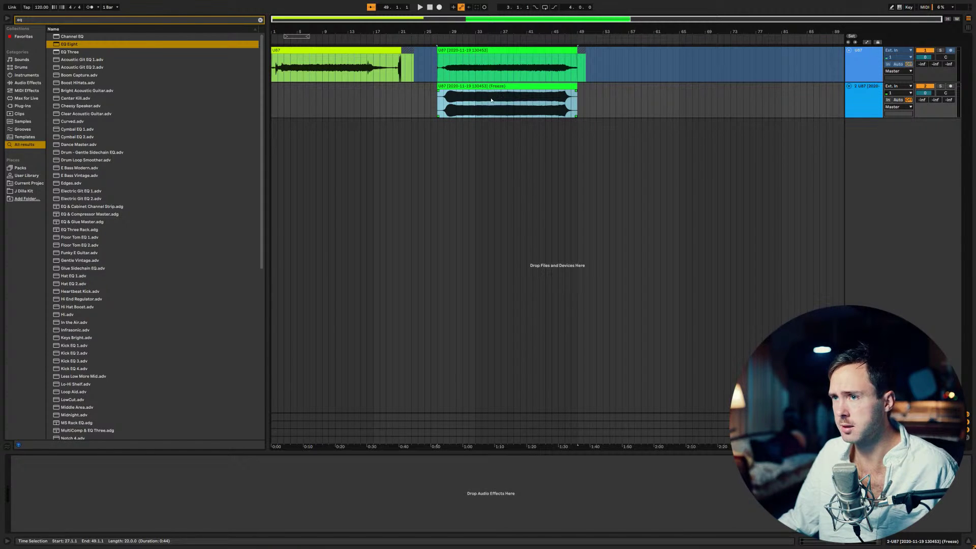
Step: Load the frozen audio clip into a Simpler on a new MIDI track and set its sample start where the swell begins
{"action": "left_click", "coordinate": [864, 166]}
{"action": "key", "text": "ctrl+f"}
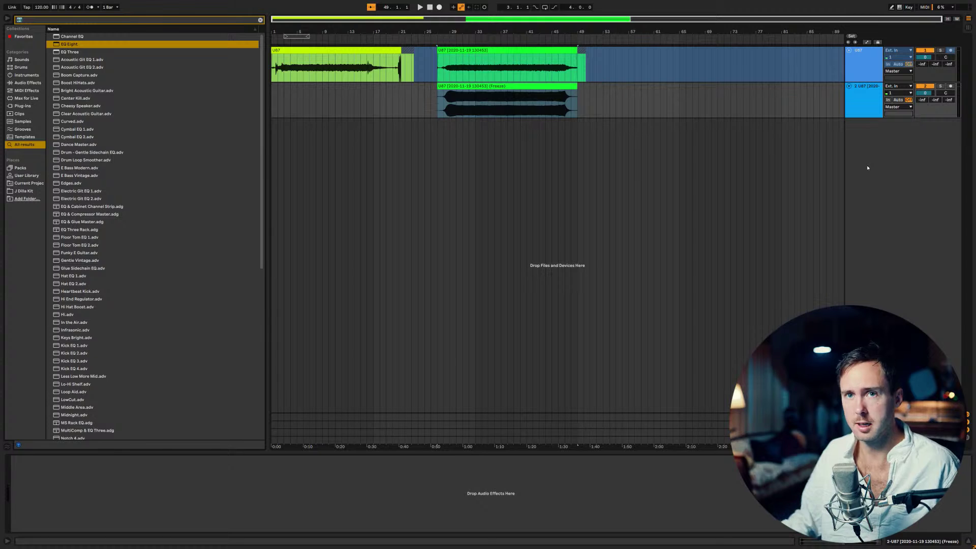
{"action": "type", "text": "simpler"}
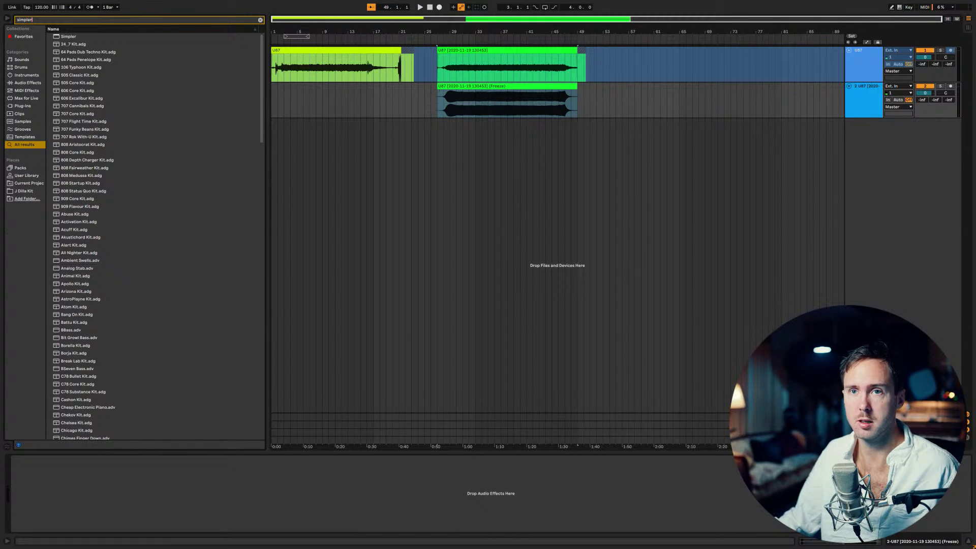
{"action": "left_click_drag", "start_coordinate": [69, 36], "coordinate": [808, 161]}
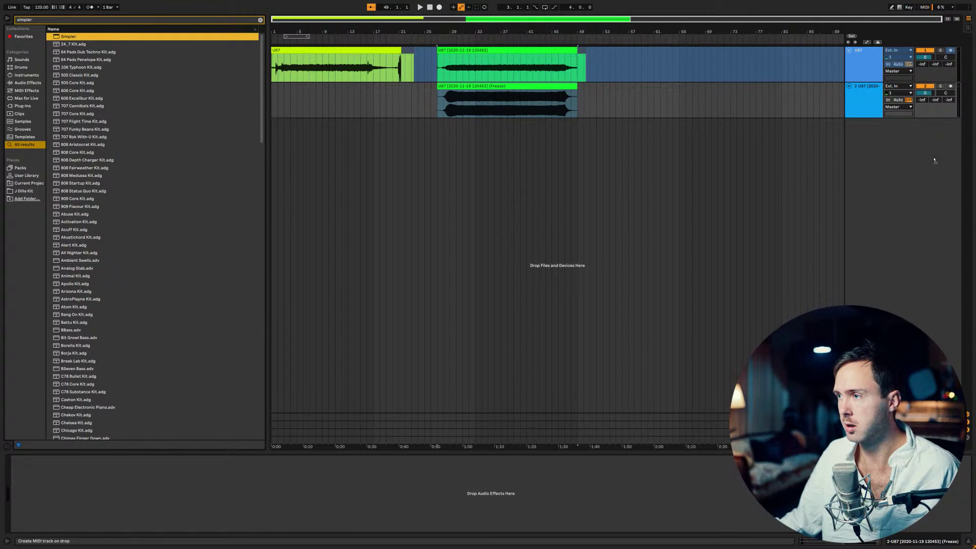
{"action": "left_click_drag", "start_coordinate": [934, 160], "coordinate": [932, 167]}
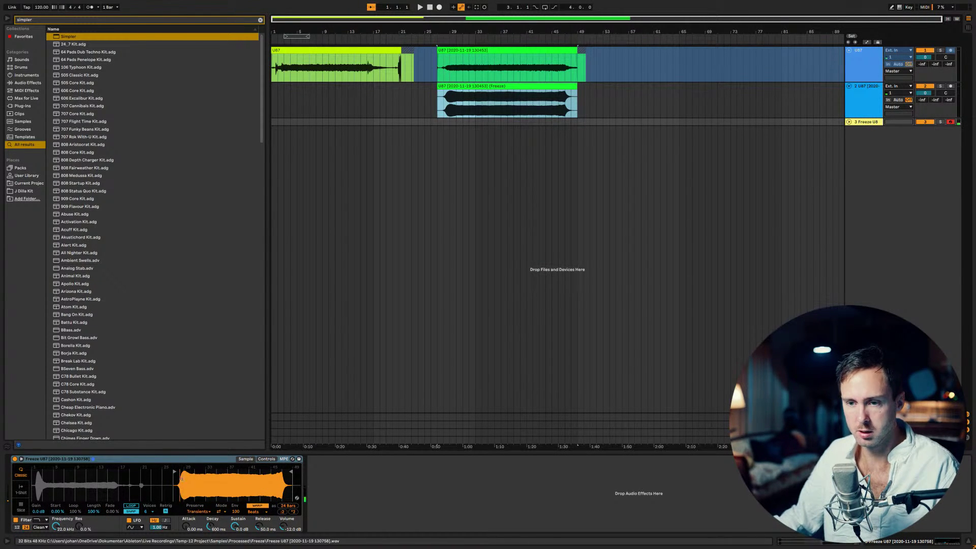
{"action": "scroll", "coordinate": [253, 464], "scroll_direction": "up", "scroll_amount": 5}
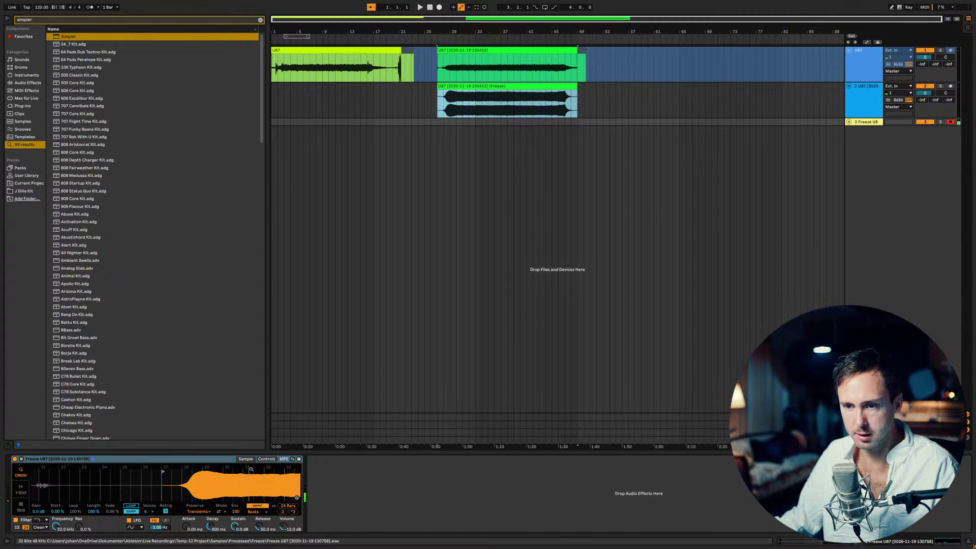
{"action": "left_click_drag", "start_coordinate": [162, 471], "coordinate": [188, 471]}
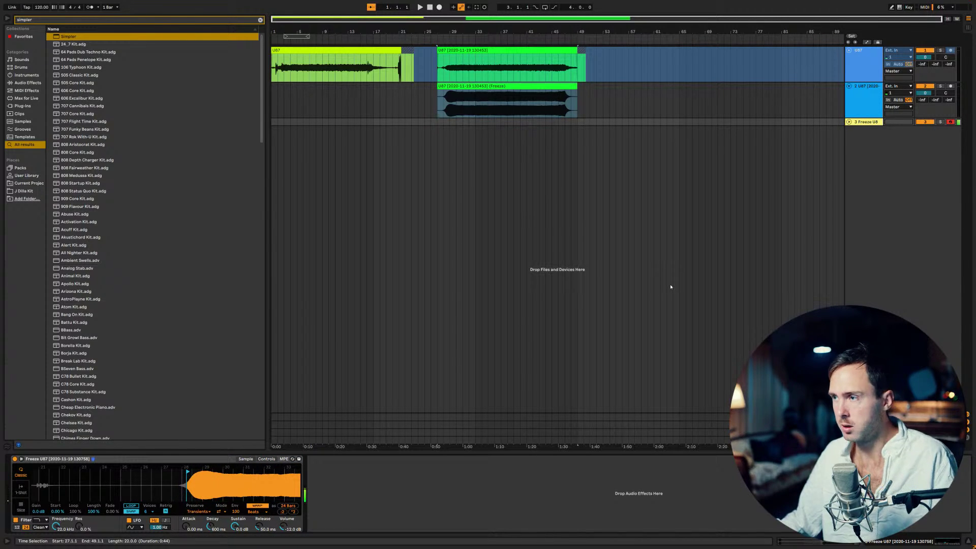
Step: Add the Helm synth on a new MIDI track and record-arm the Simpler track alongside it
{"action": "key", "text": "ctrl+f"}
{"action": "type", "text": "he"}
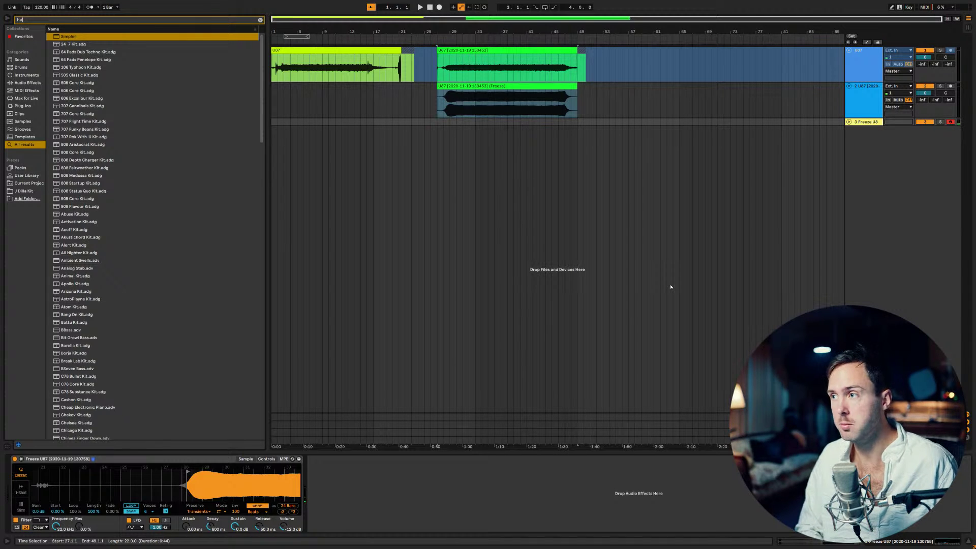
{"action": "type", "text": "lm"}
{"action": "key", "text": "Down"}
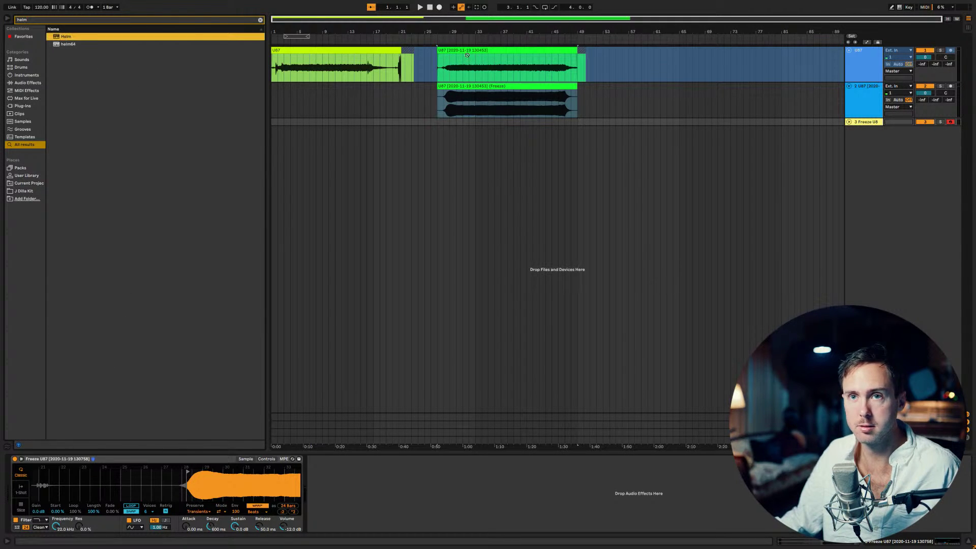
{"action": "key", "text": "Return"}
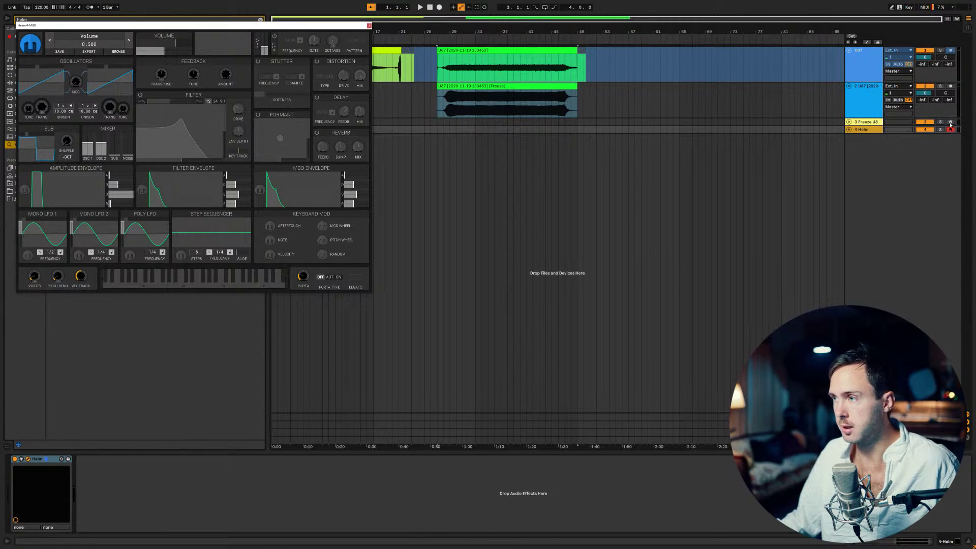
{"action": "left_click", "coordinate": [950, 123]}
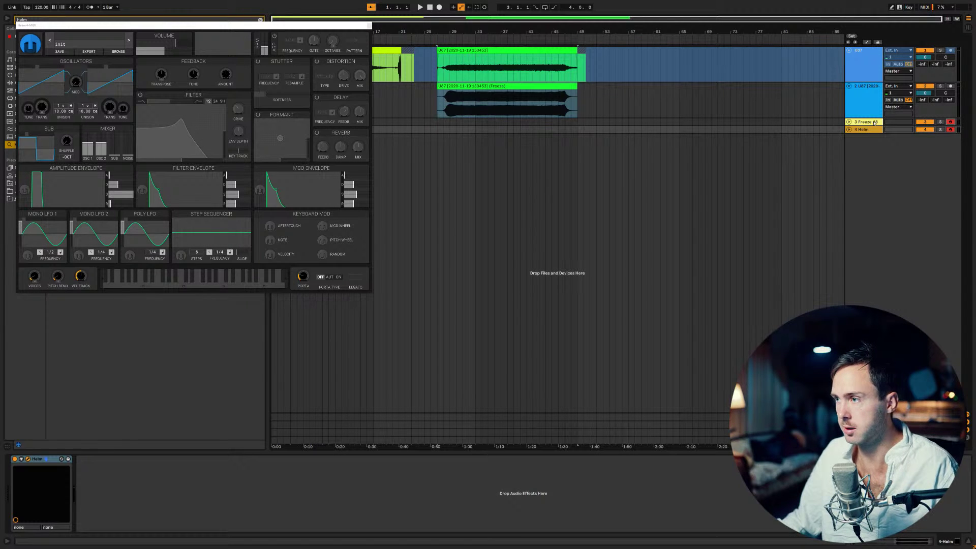
Step: Compare the Simpler and Helm tracks, expand the Helm track, and lower its volume to about -13 dB
{"action": "left_click", "coordinate": [857, 121]}
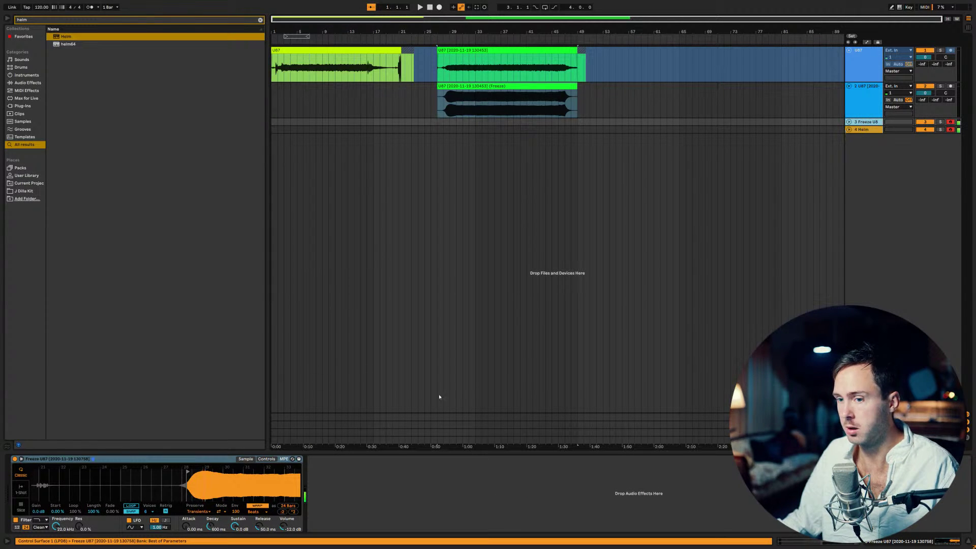
{"action": "left_click", "coordinate": [866, 130]}
{"action": "left_click_drag", "start_coordinate": [868, 132], "coordinate": [868, 168]}
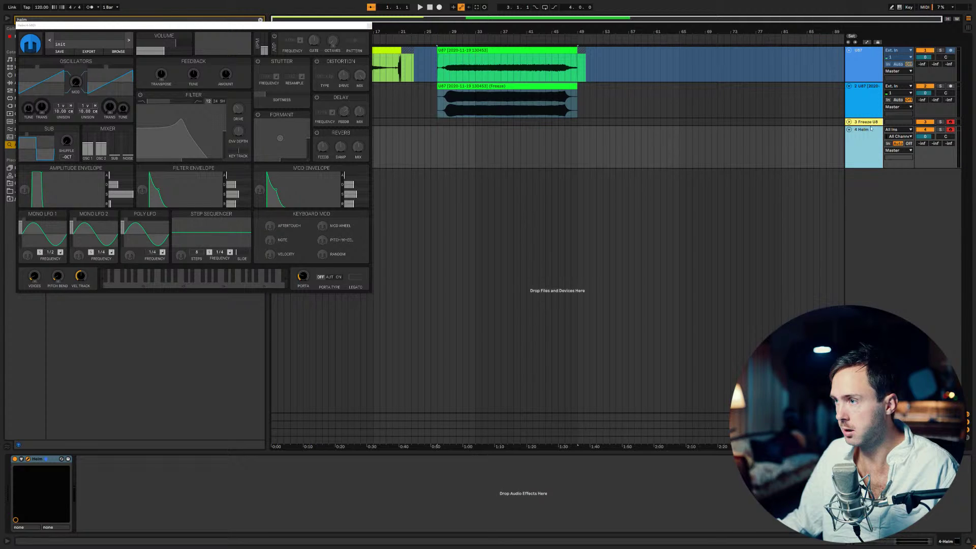
{"action": "left_click_drag", "start_coordinate": [925, 136], "coordinate": [925, 155]}
Step: Tune Simpler against Helm with a +17 st transpose and -34 ct detune, lowering the Helm track to -22.0 dB
{"action": "left_click", "coordinate": [862, 122]}
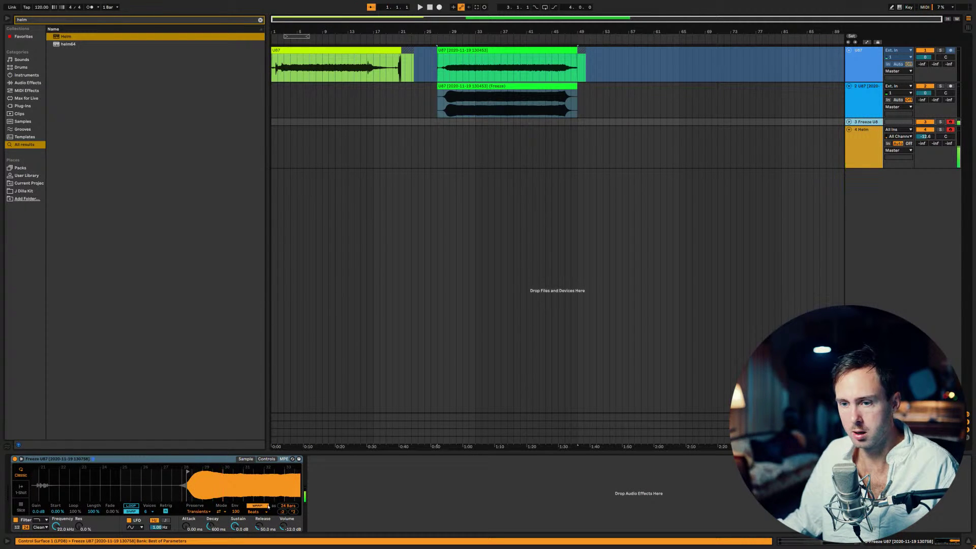
{"action": "left_click", "coordinate": [267, 459]}
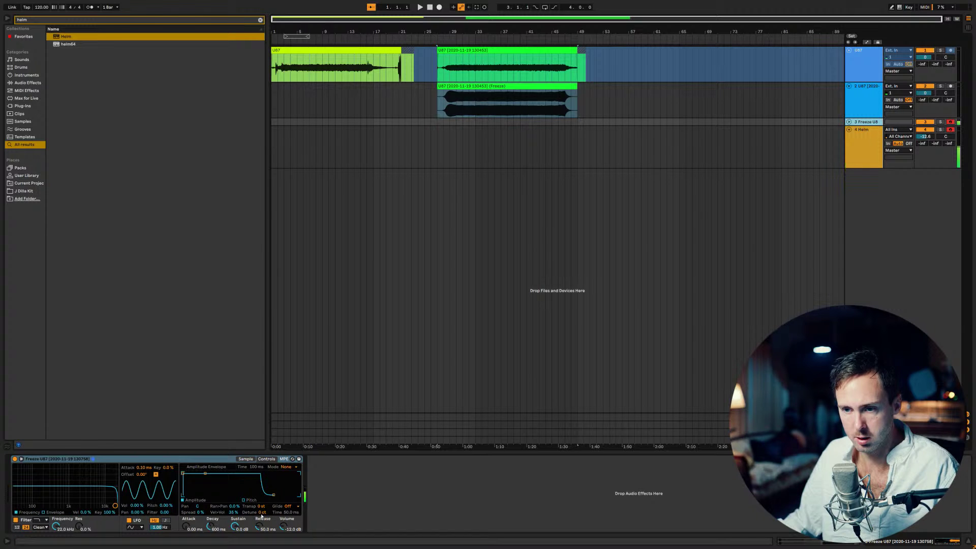
{"action": "left_click_drag", "start_coordinate": [261, 506], "coordinate": [261, 501]}
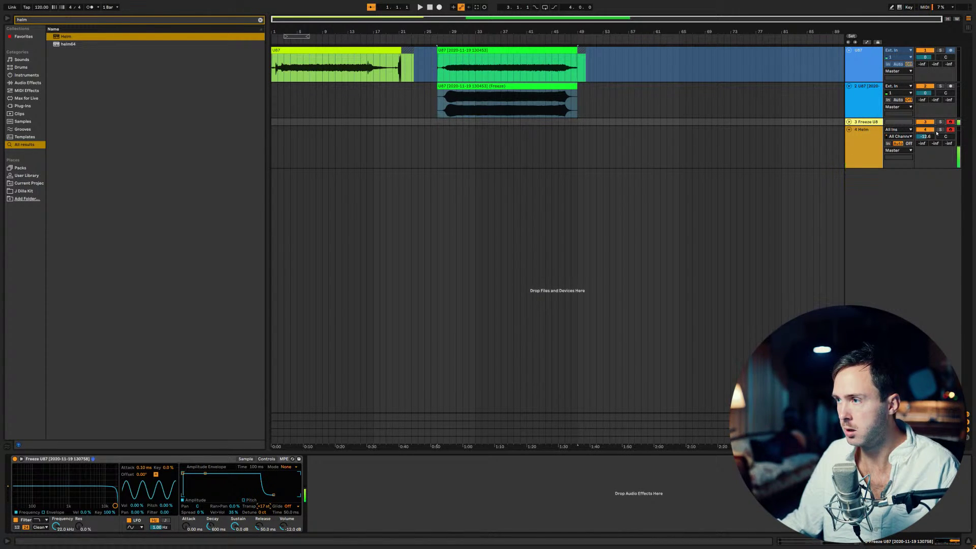
{"action": "left_click_drag", "start_coordinate": [936, 133], "coordinate": [937, 168]}
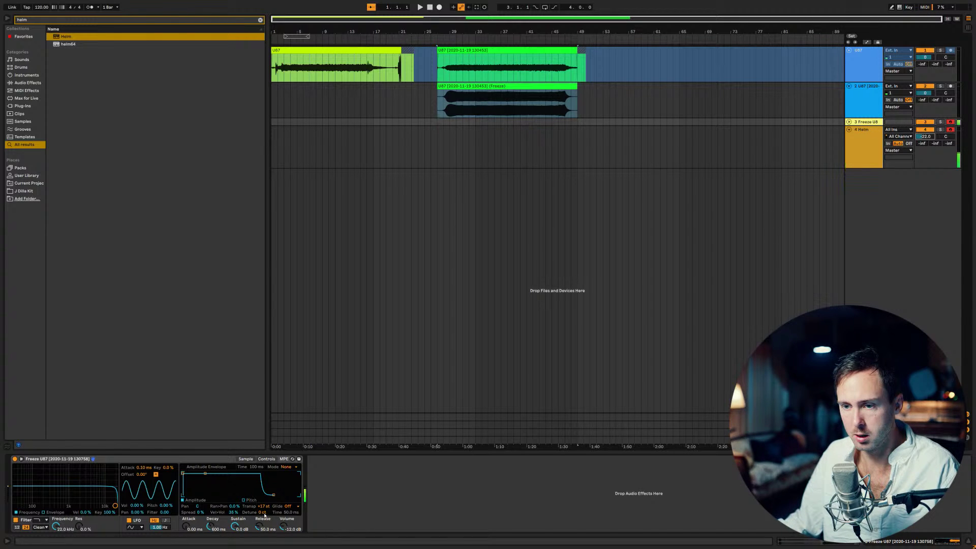
{"action": "left_click_drag", "start_coordinate": [262, 512], "coordinate": [418, 531]}
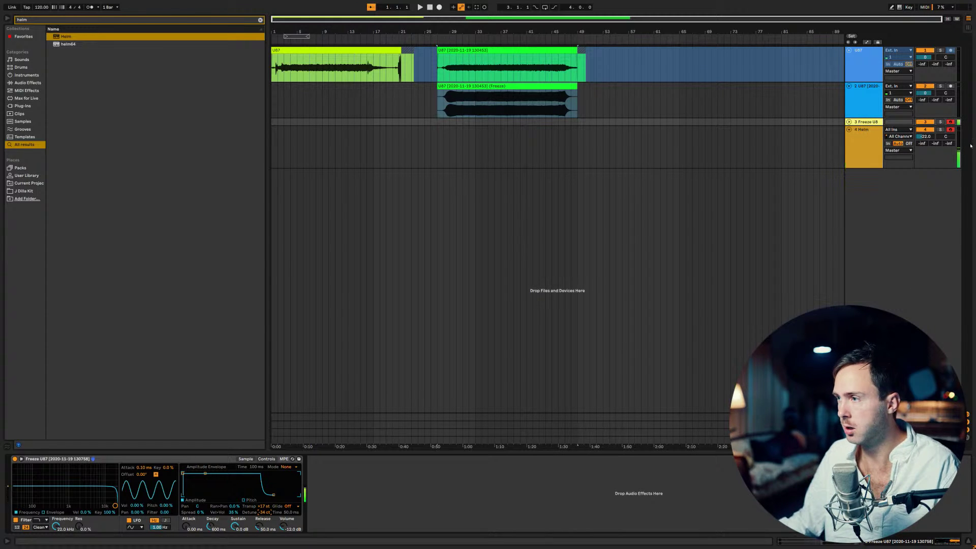
Step: Mute the Helm track and bring the Simpler device back into view
{"action": "left_click", "coordinate": [926, 130]}
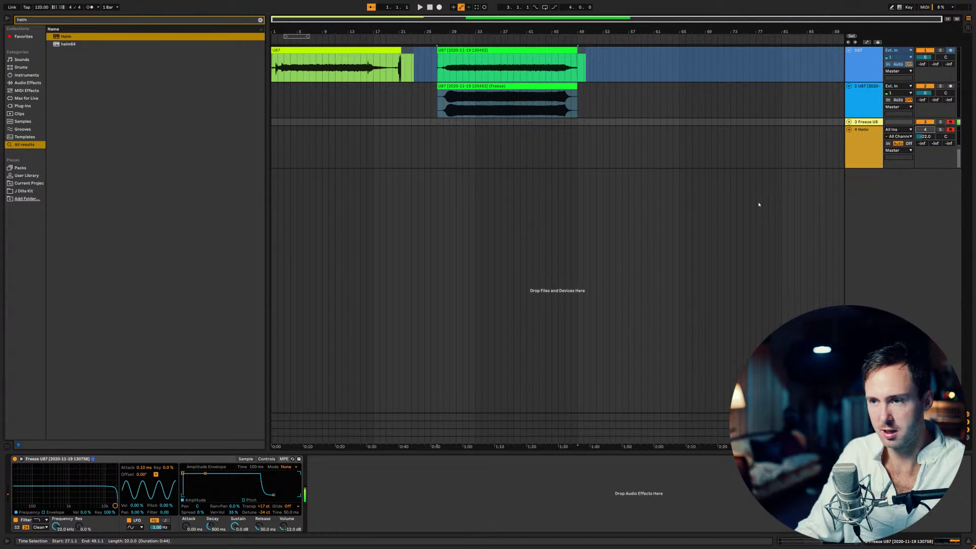
{"action": "left_click", "coordinate": [867, 131]}
{"action": "left_click", "coordinate": [864, 122]}
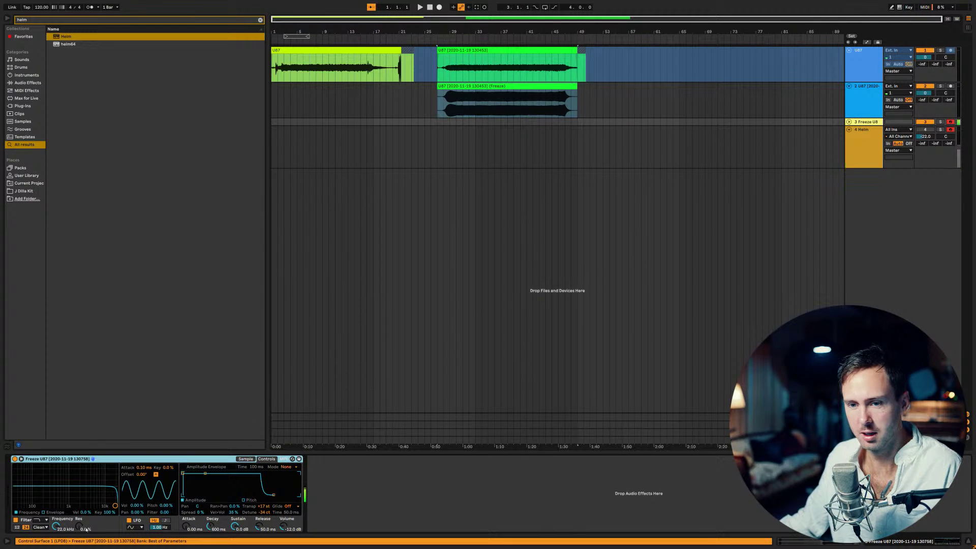
Step: Set Simpler to 32 voices and turn off Warp for its sample
{"action": "left_click", "coordinate": [245, 459]}
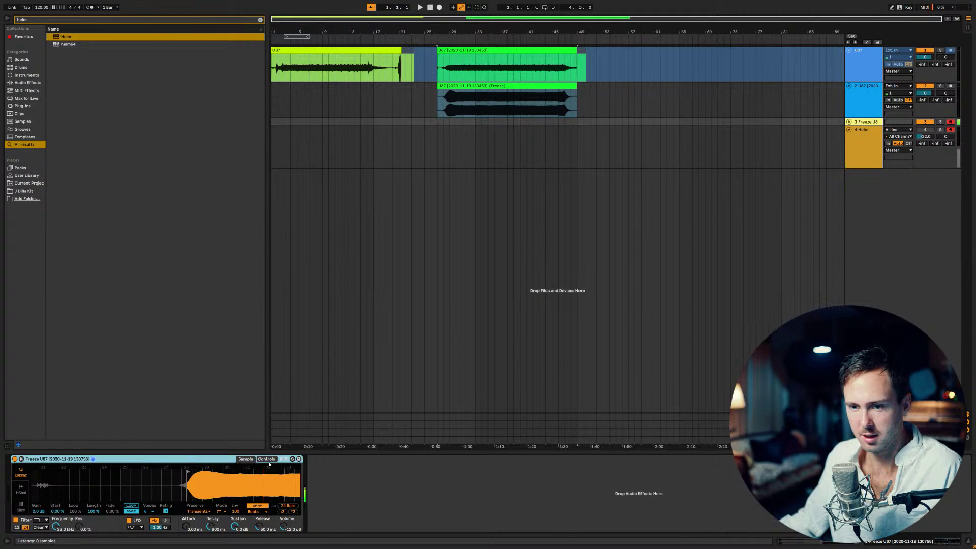
{"action": "left_click", "coordinate": [266, 459]}
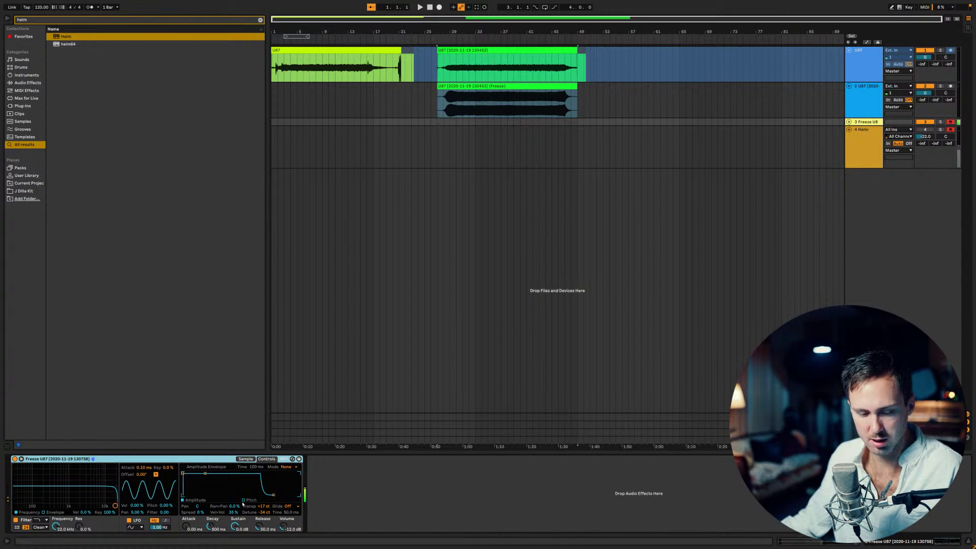
{"action": "left_click", "coordinate": [262, 460]}
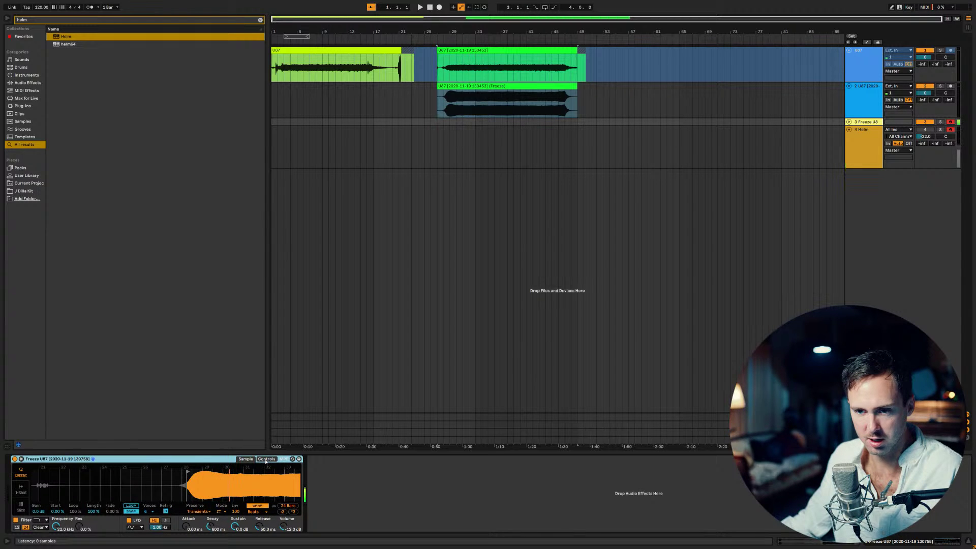
{"action": "left_click", "coordinate": [147, 511]}
{"action": "left_click", "coordinate": [148, 509]}
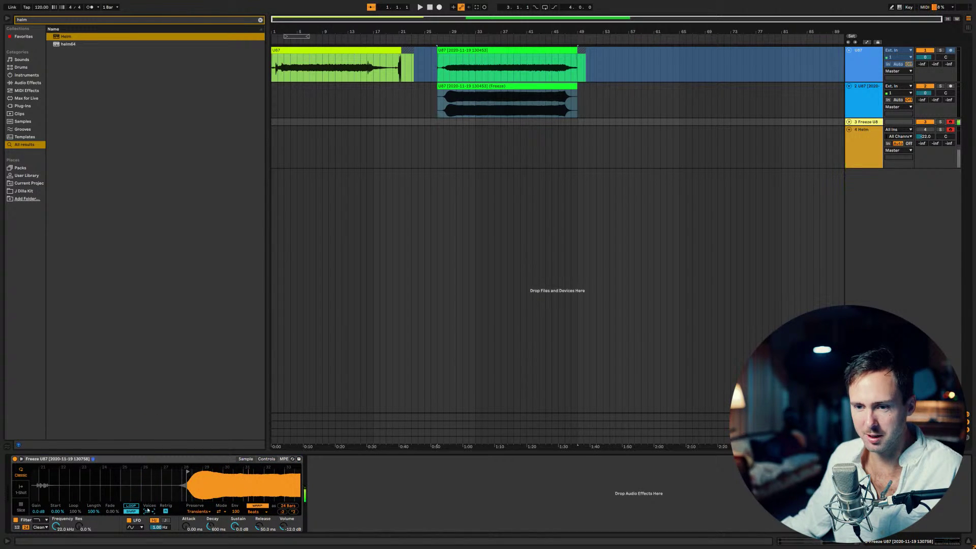
{"action": "left_click", "coordinate": [257, 506]}
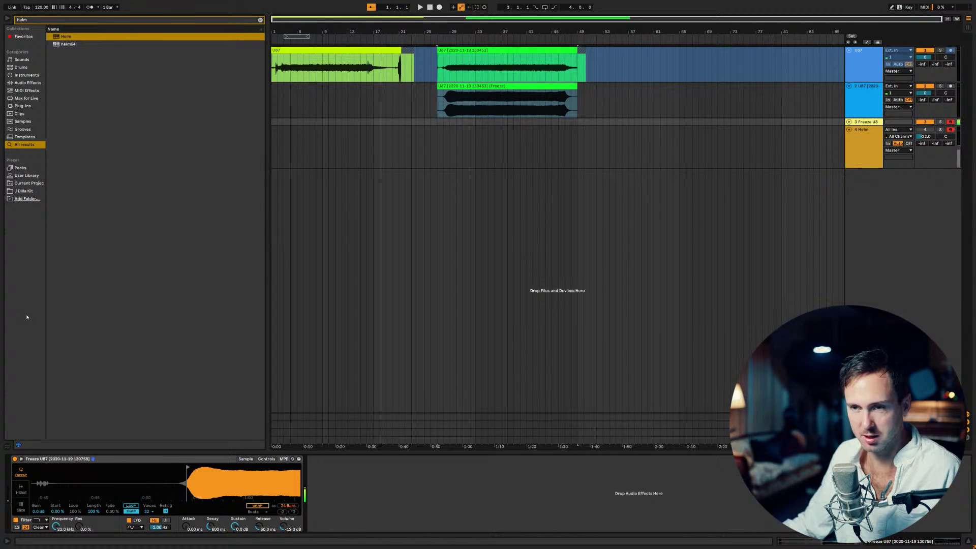
Step: Unfreeze the U87 track so its EQ Eight can be edited
{"action": "left_click", "coordinate": [861, 64]}
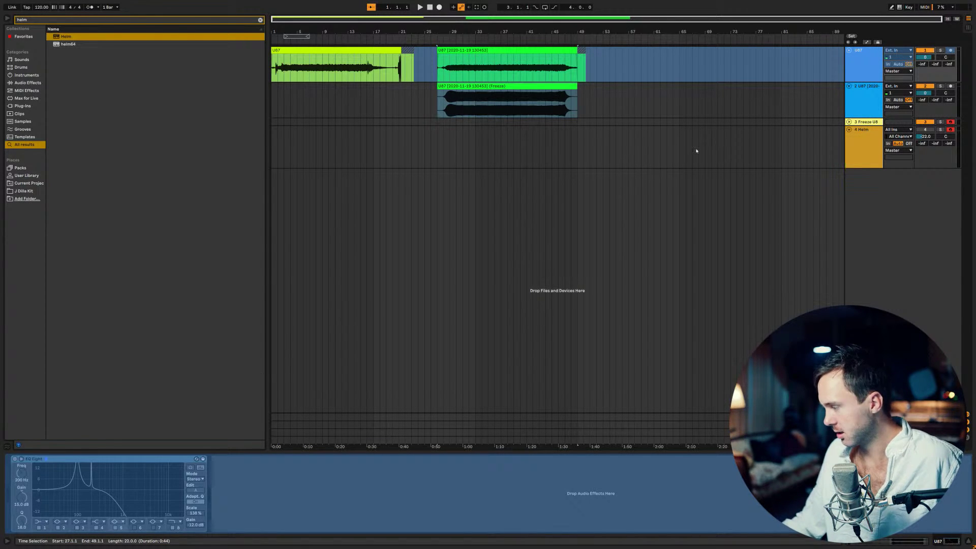
{"action": "right_click", "coordinate": [873, 56]}
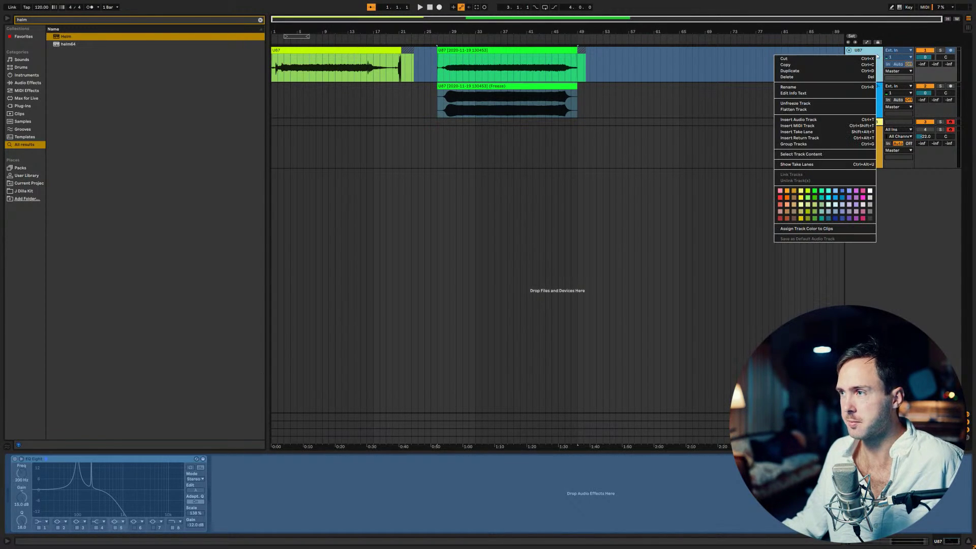
{"action": "left_click", "coordinate": [817, 107]}
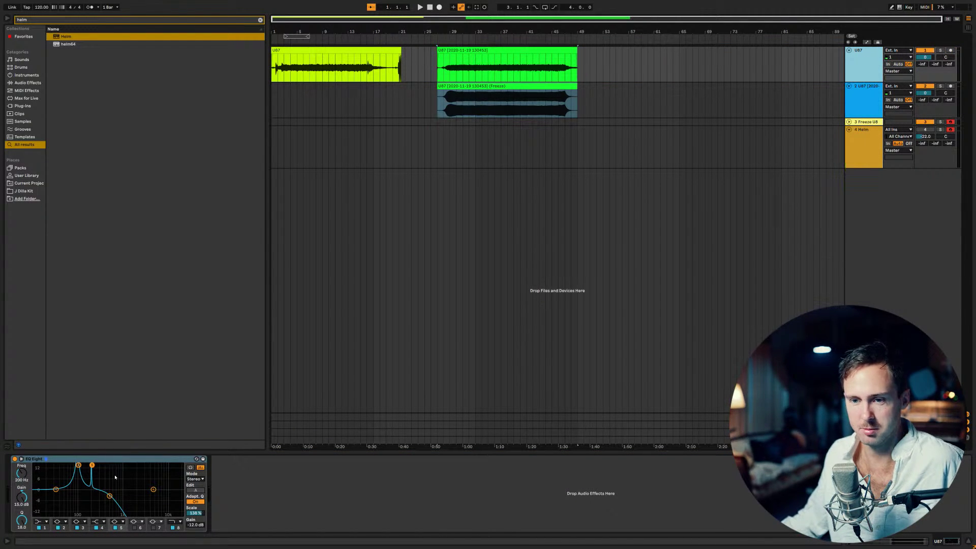
Step: Play the clips while raising EQ Eight's high-cut band 8 to about 19.8 kHz, and switch that band off
{"action": "left_click", "coordinate": [456, 98]}
{"action": "key", "text": "space"}
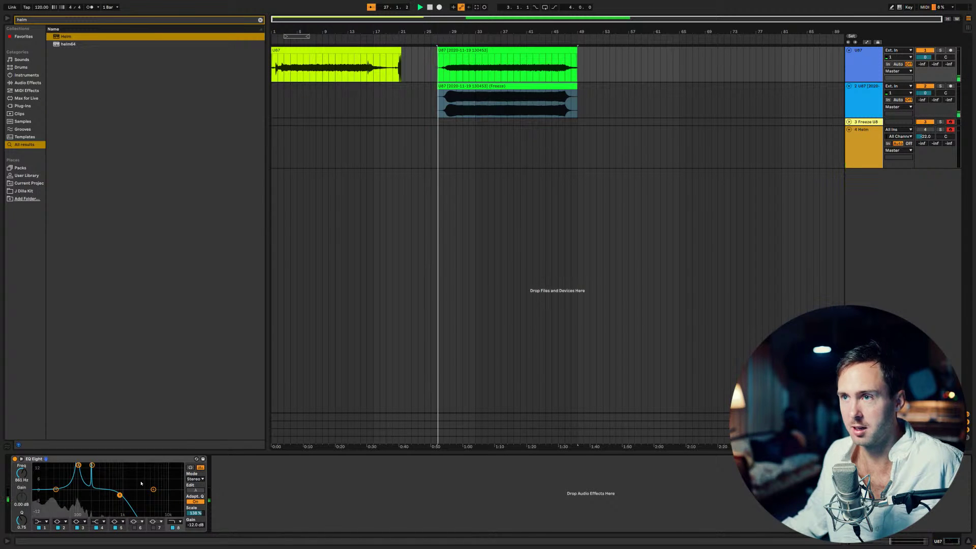
{"action": "left_click", "coordinate": [457, 97]}
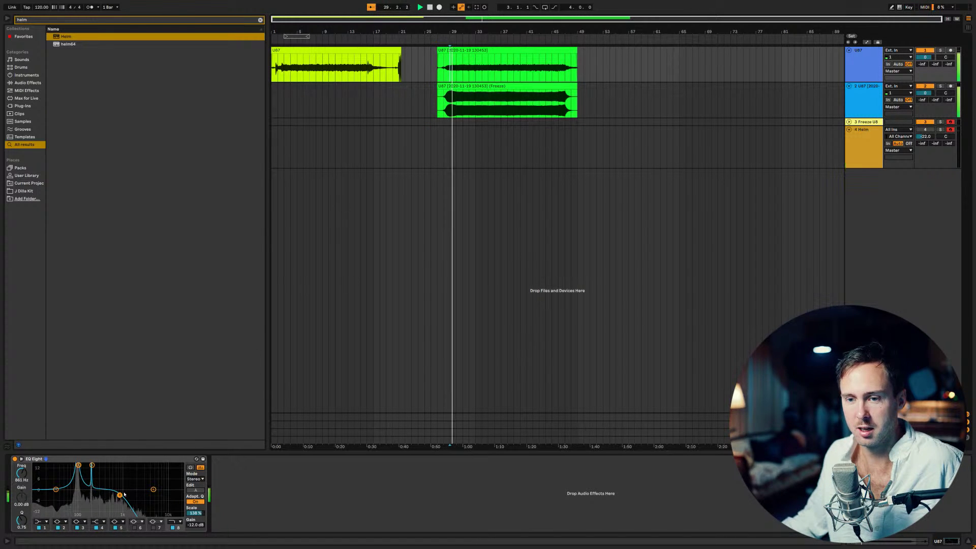
{"action": "left_click_drag", "start_coordinate": [125, 496], "coordinate": [178, 502]}
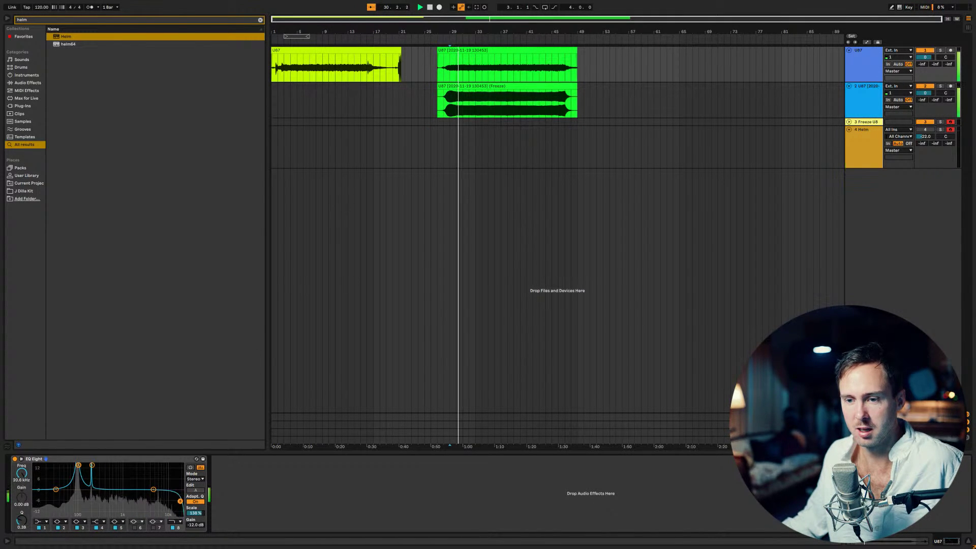
{"action": "left_click", "coordinate": [173, 528]}
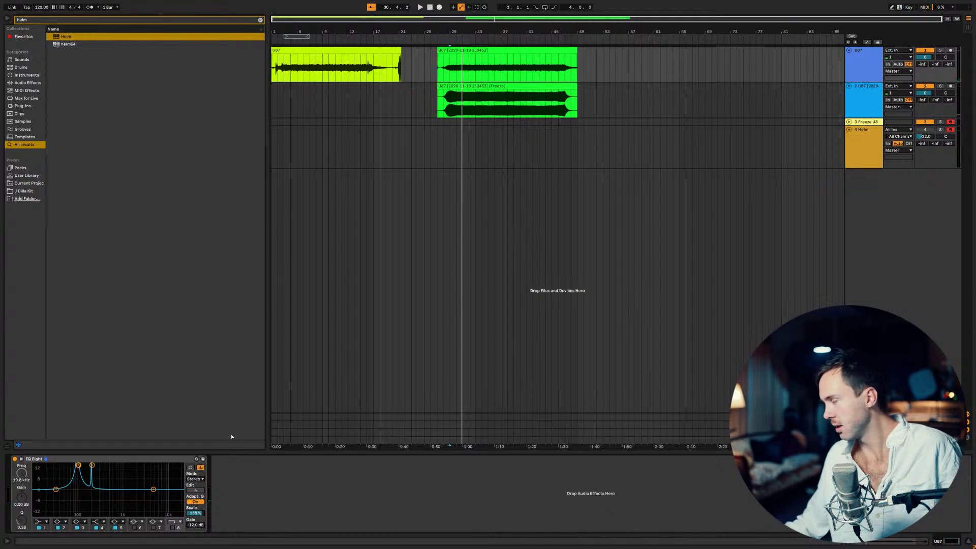
Step: Briefly monitor the U87 input through EQ Eight, switch monitoring back off, and freeze the U87 track
{"action": "left_click", "coordinate": [887, 64]}
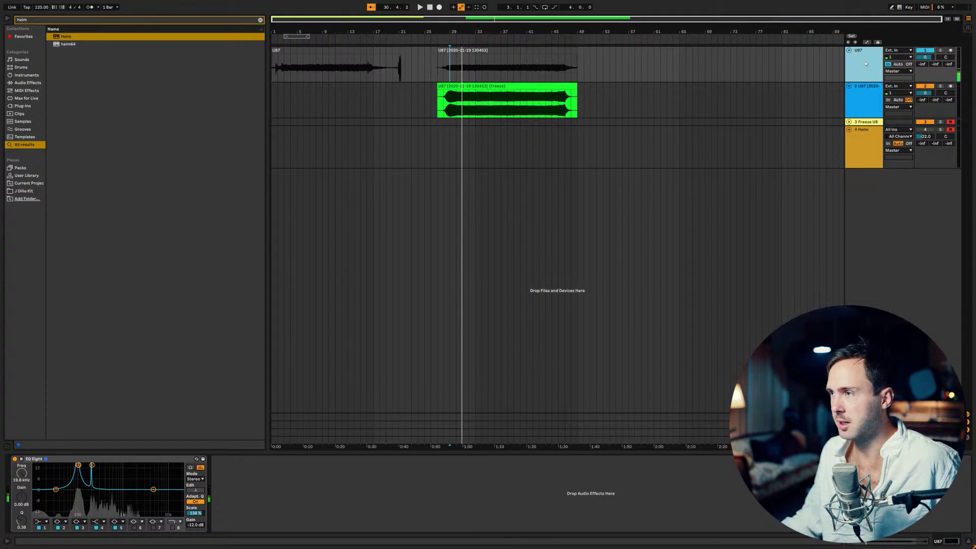
{"action": "left_click", "coordinate": [908, 64]}
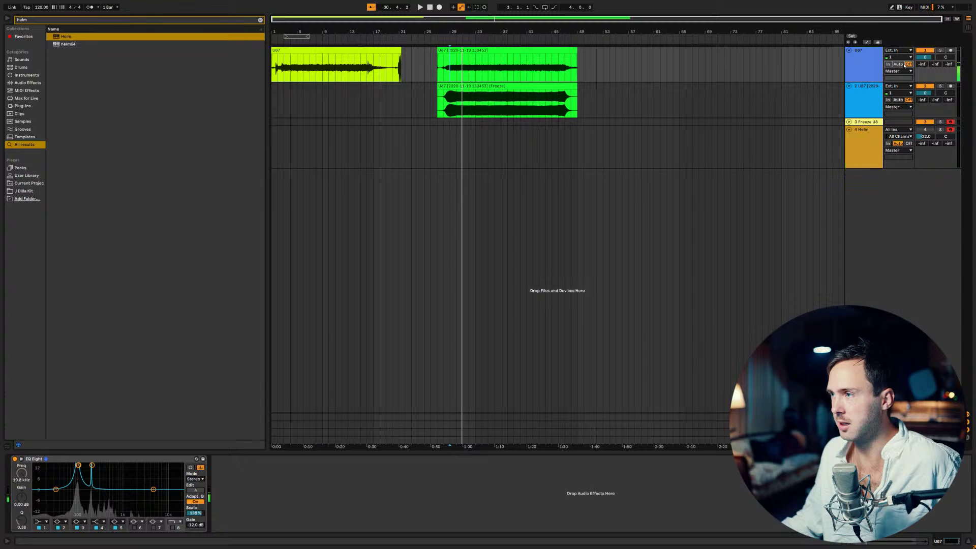
{"action": "right_click", "coordinate": [875, 64]}
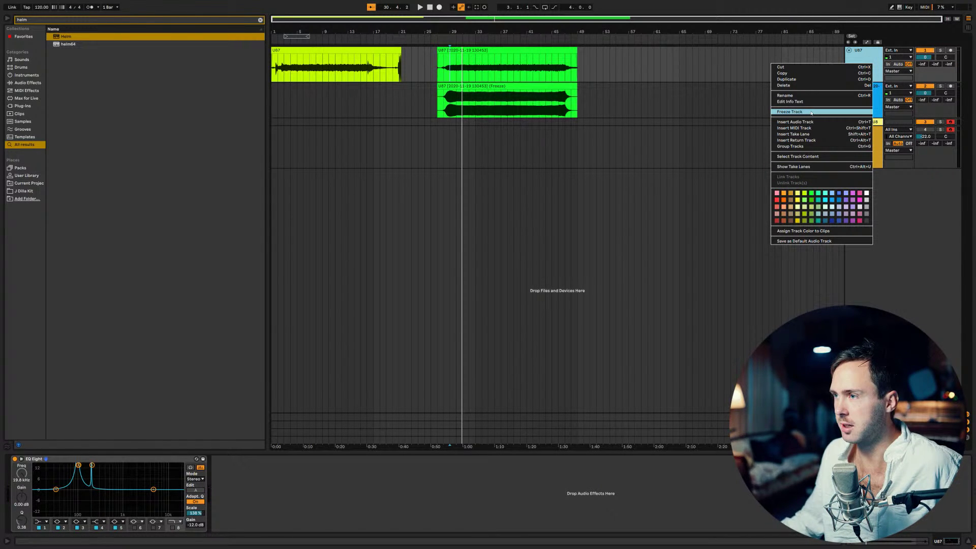
{"action": "left_click", "coordinate": [811, 112]}
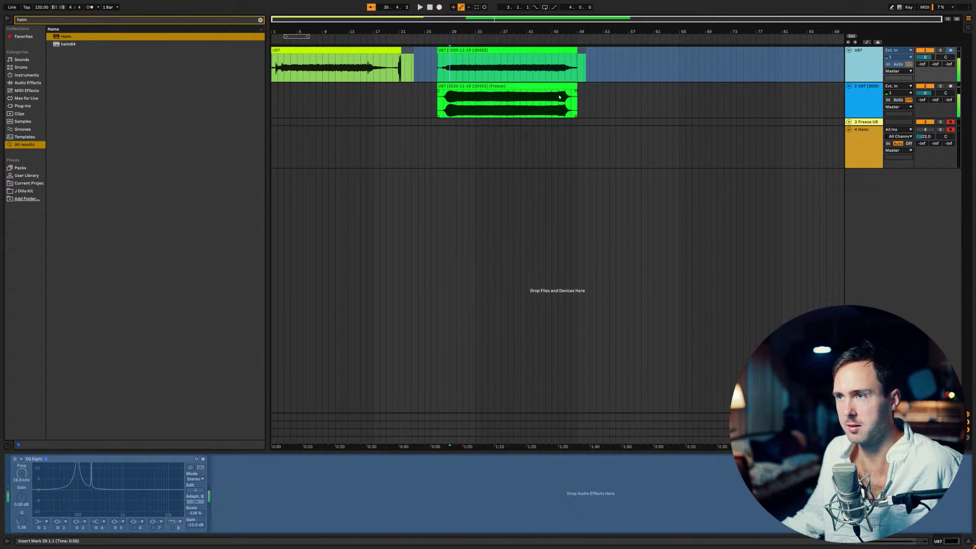
Step: Copy the newly frozen U87 clip to bar 53 on the second U87 track, and duplicate the Freeze U87 Simpler track
{"action": "left_click_drag", "start_coordinate": [508, 109], "coordinate": [673, 109]}
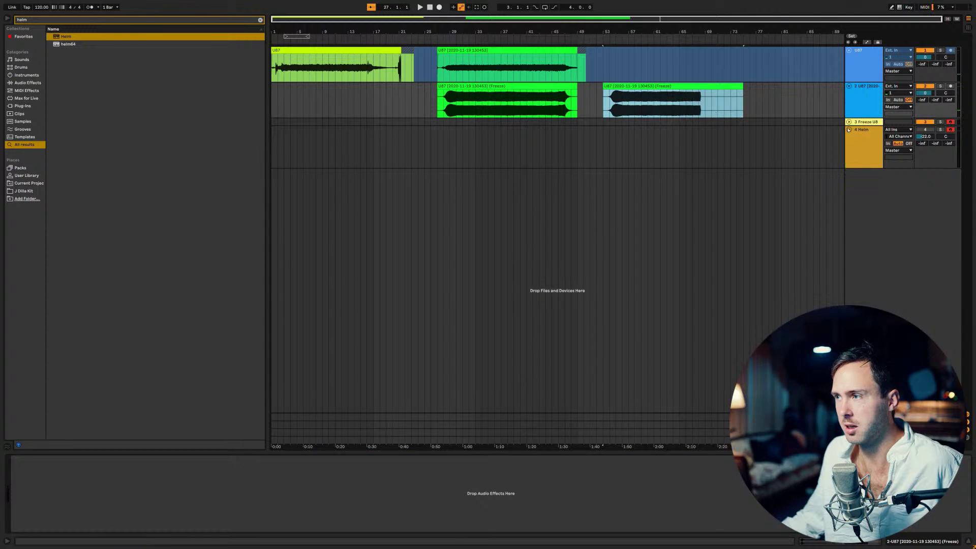
{"action": "left_click", "coordinate": [864, 133]}
{"action": "left_click", "coordinate": [866, 123]}
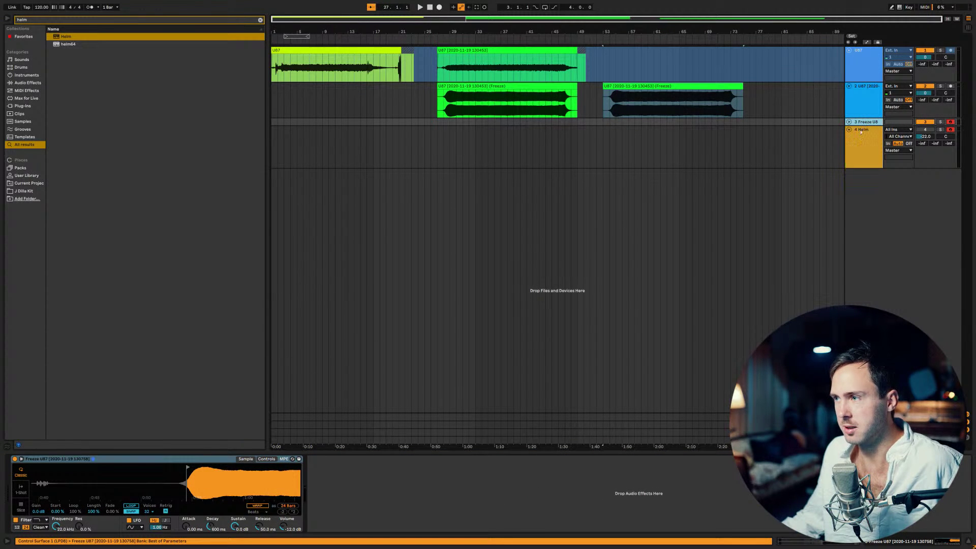
{"action": "key", "text": "ctrl+d"}
Step: Load the frozen clip at bar 53 into the duplicated track's Simpler, with that track armed for playing
{"action": "left_click", "coordinate": [707, 95]}
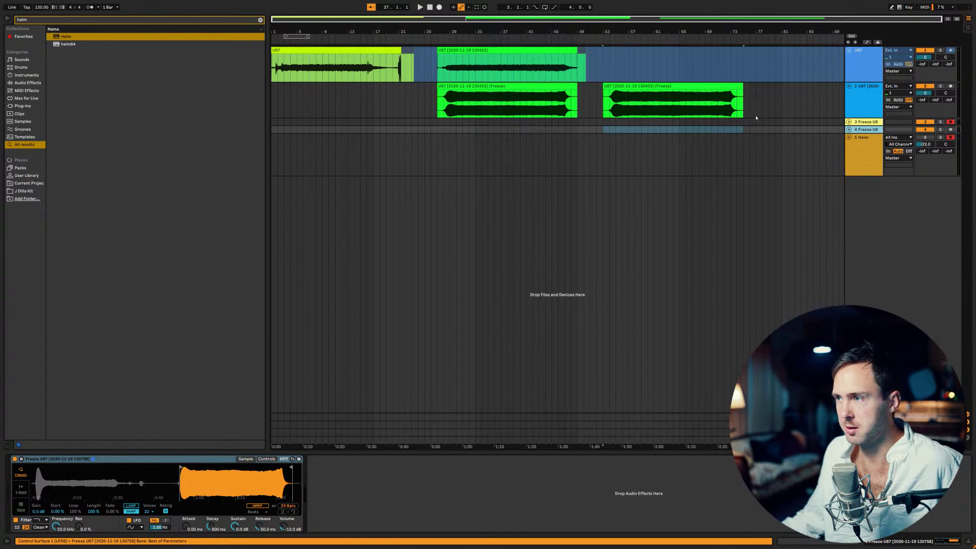
{"action": "left_click_drag", "start_coordinate": [674, 87], "coordinate": [248, 481]}
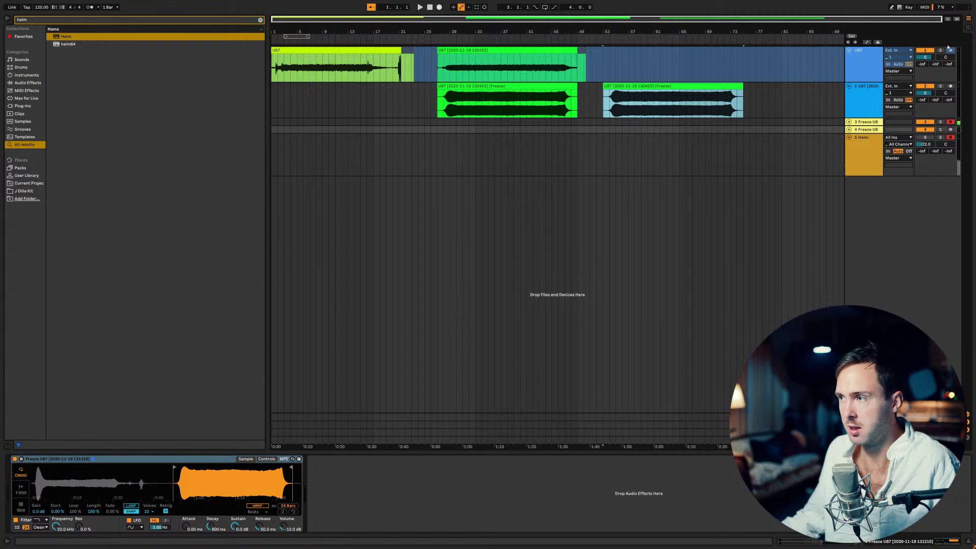
{"action": "left_click", "coordinate": [735, 183]}
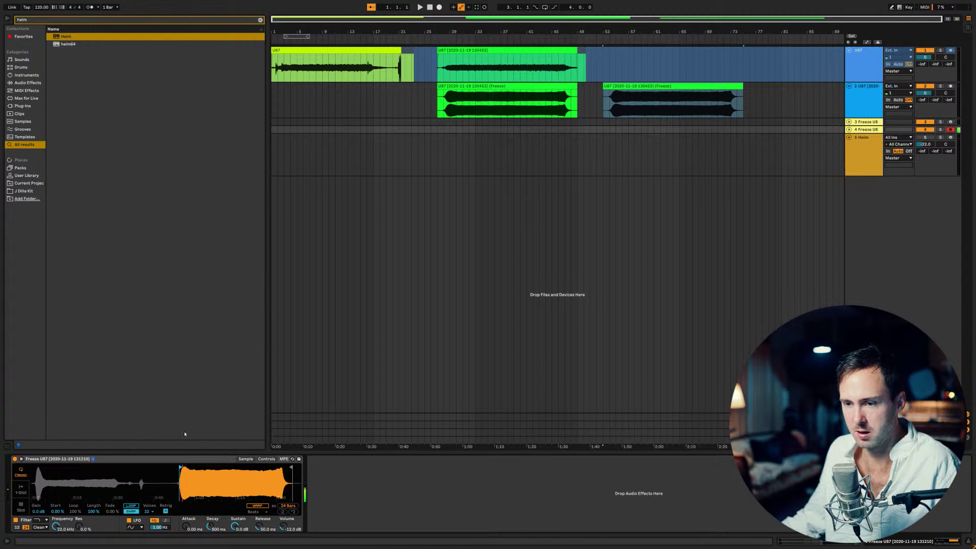
Step: Trim Simpler's sample to end before the fade-out, set it to loop, and turn on Warp
{"action": "left_click_drag", "start_coordinate": [180, 467], "coordinate": [181, 467]}
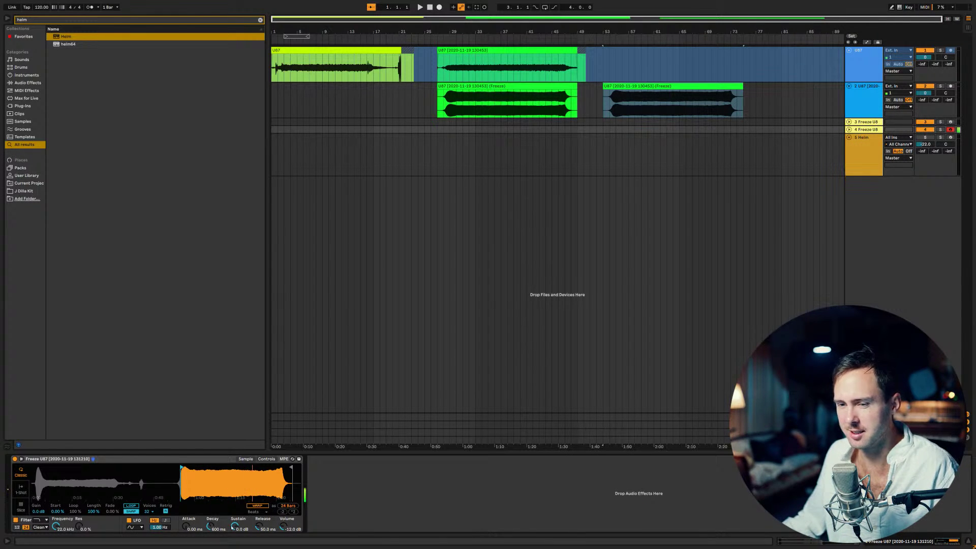
{"action": "left_click_drag", "start_coordinate": [291, 466], "coordinate": [279, 467]}
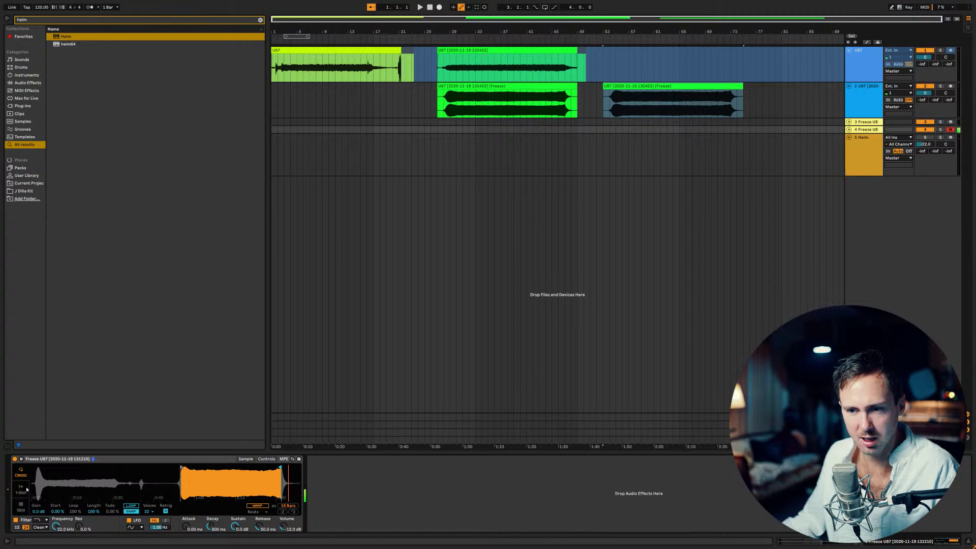
{"action": "left_click", "coordinate": [131, 506]}
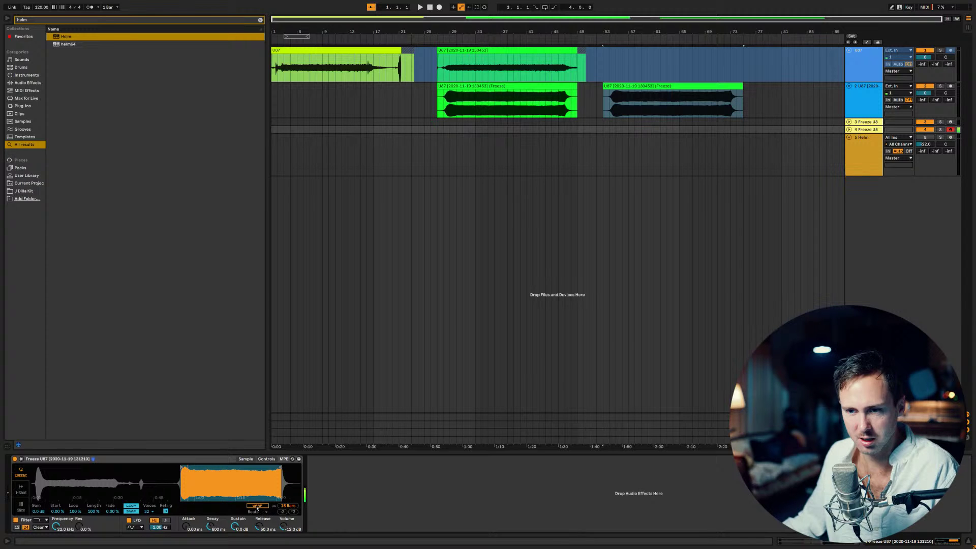
{"action": "left_click", "coordinate": [257, 506]}
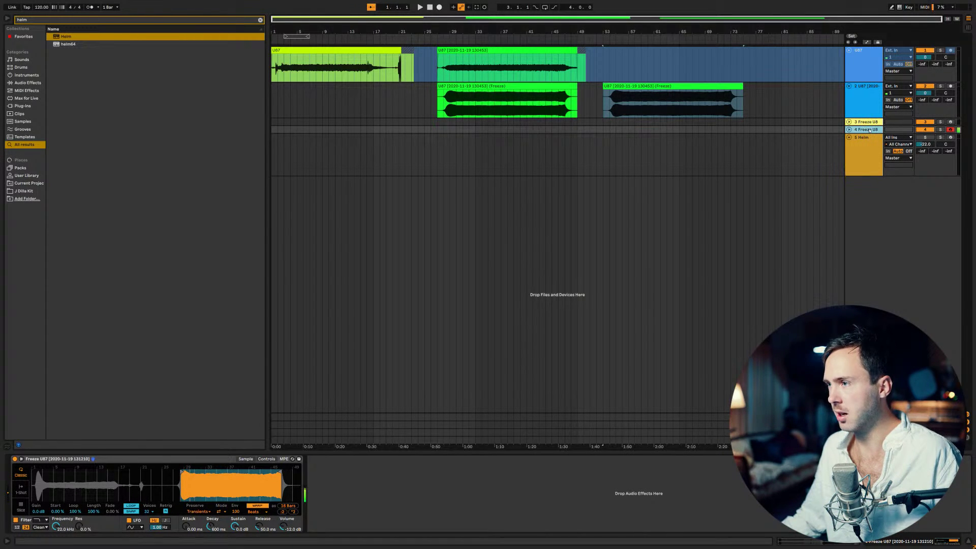
Step: Search the browser for "limit", add a Limiter to the Master track, and hide the browser
{"action": "left_click", "coordinate": [848, 130]}
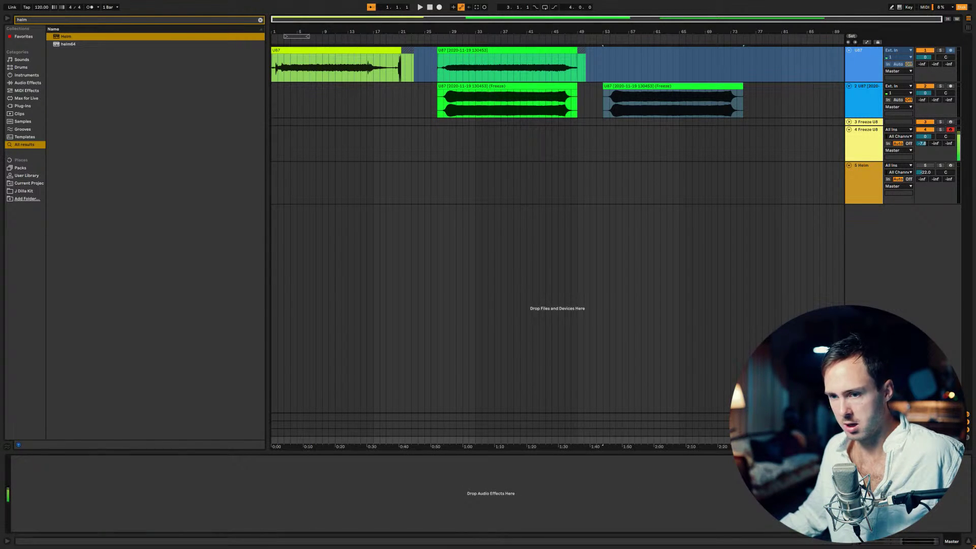
{"action": "key", "text": "ctrl+f"}
{"action": "type", "text": "limit"}
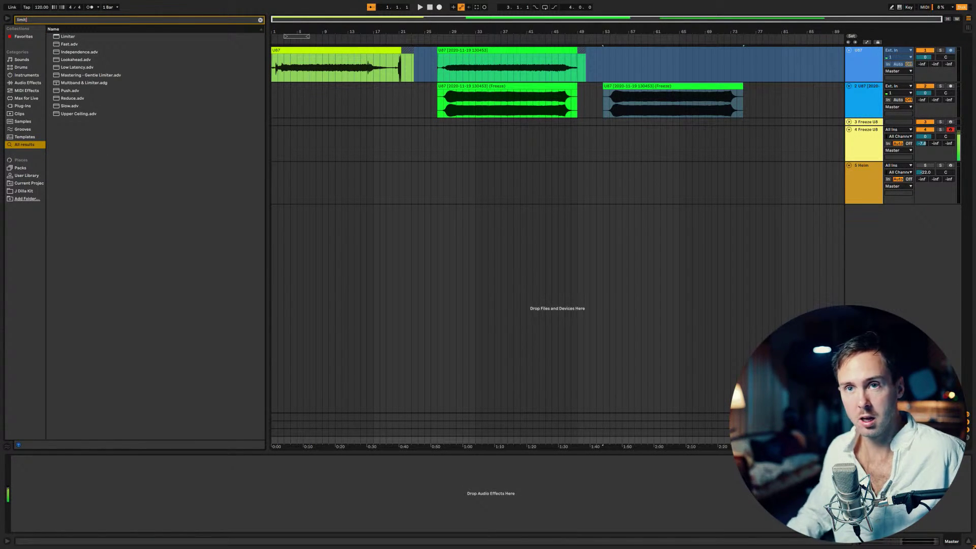
{"action": "left_click_drag", "start_coordinate": [81, 41], "coordinate": [115, 495]}
{"action": "left_click", "coordinate": [7, 20]}
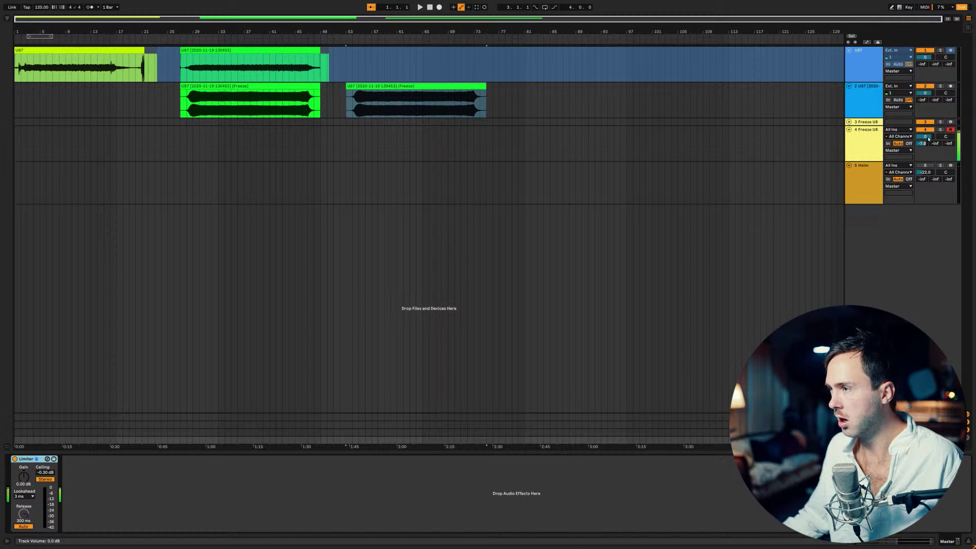
Step: Lower the duplicated Freeze U87 track's volume to -3.0 dB and raise the loop Fade in its Simpler
{"action": "left_click", "coordinate": [925, 137]}
{"action": "key", "text": "Down"}
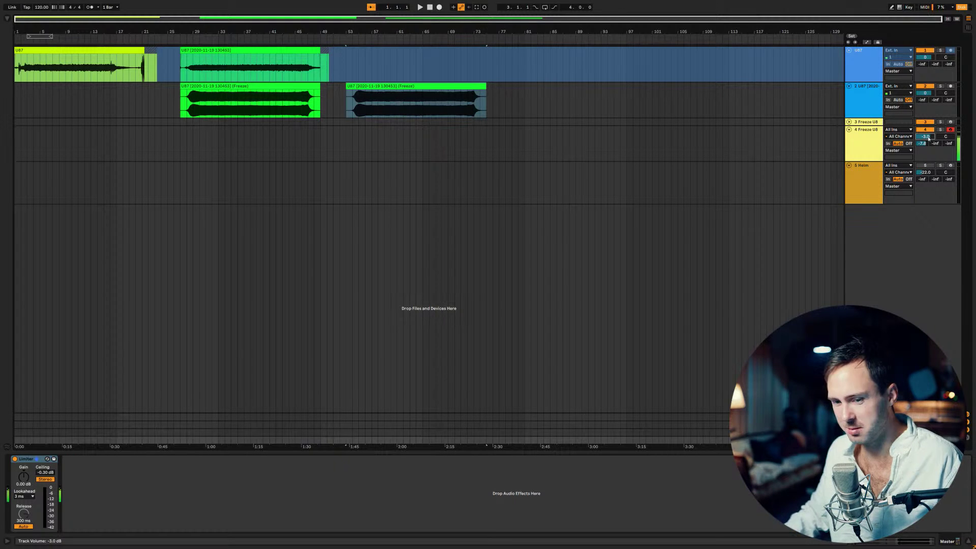
{"action": "left_click", "coordinate": [869, 136]}
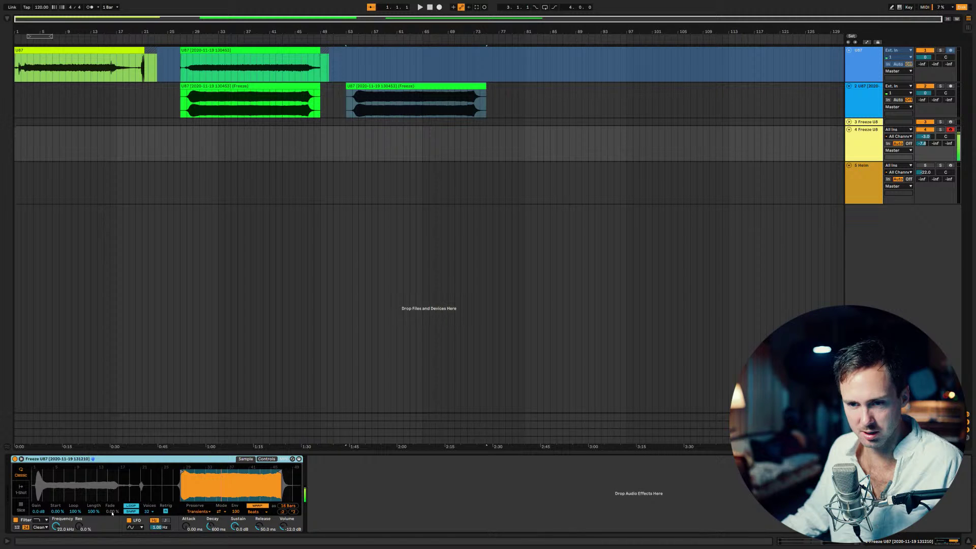
{"action": "left_click_drag", "start_coordinate": [112, 512], "coordinate": [112, 503]}
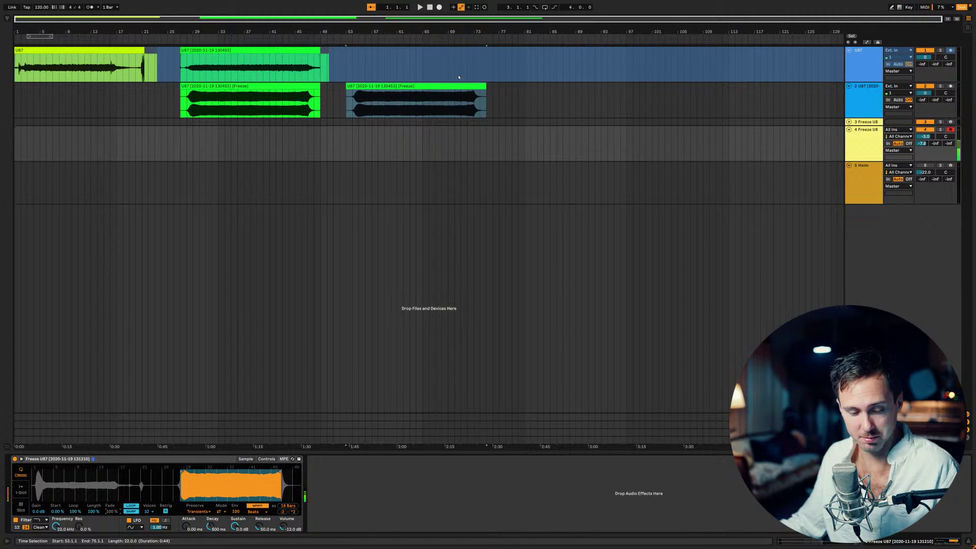
Step: Lower the filter cutoff to about 2.11 kHz in the duplicated Freeze U87 track's Simpler controls
{"action": "left_click", "coordinate": [867, 173]}
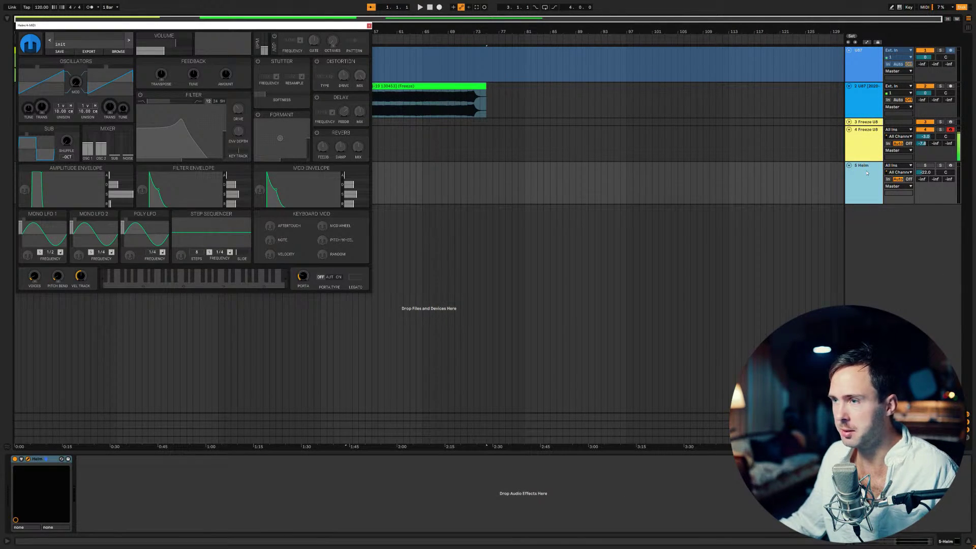
{"action": "left_click", "coordinate": [863, 145]}
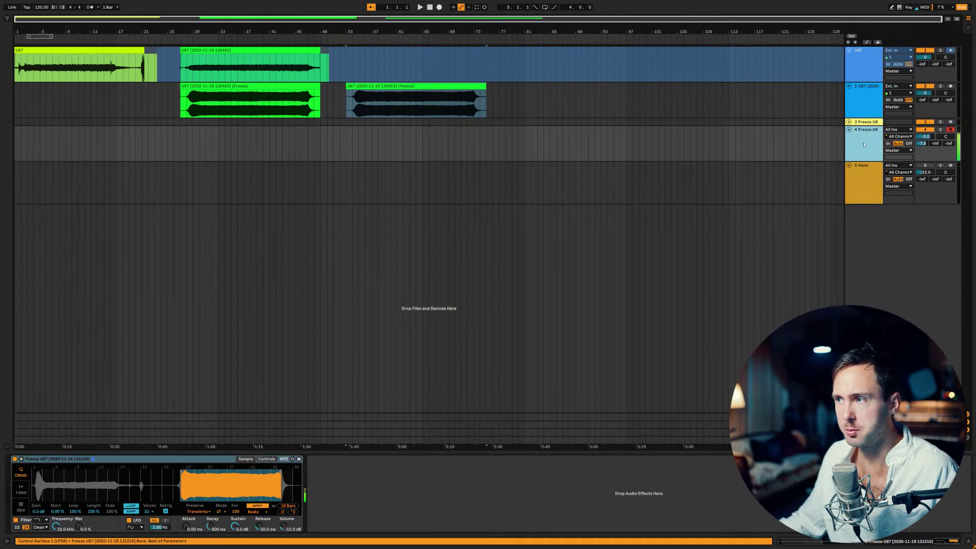
{"action": "left_click", "coordinate": [259, 460]}
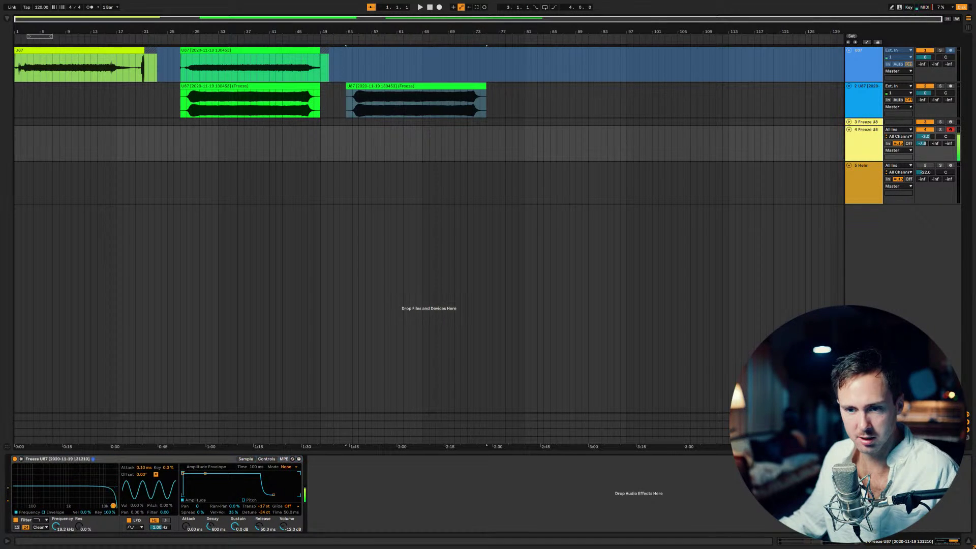
{"action": "left_click_drag", "start_coordinate": [85, 506], "coordinate": [81, 500]}
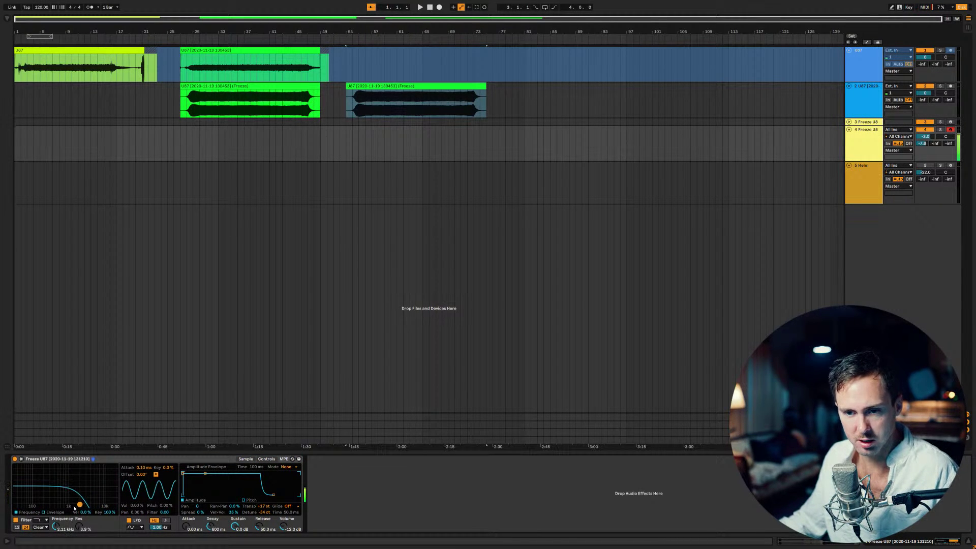
Step: Enable Simpler's filter envelope with an amount of 72 and a decay of about 5 s, and adjust the cutoff to about 2.23 kHz
{"action": "left_click", "coordinate": [44, 513]}
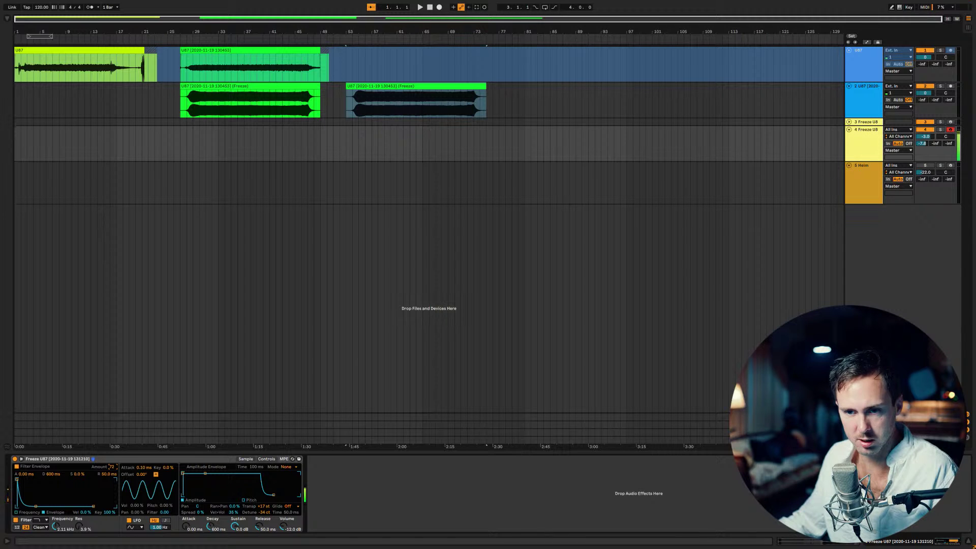
{"action": "left_click_drag", "start_coordinate": [35, 507], "coordinate": [42, 506]}
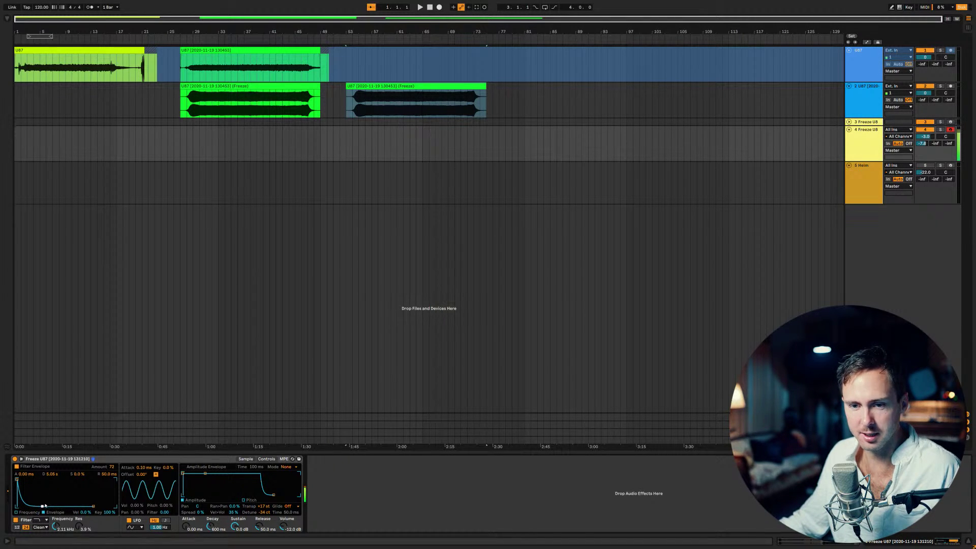
{"action": "left_click", "coordinate": [29, 513]}
{"action": "left_click_drag", "start_coordinate": [80, 504], "coordinate": [81, 508]}
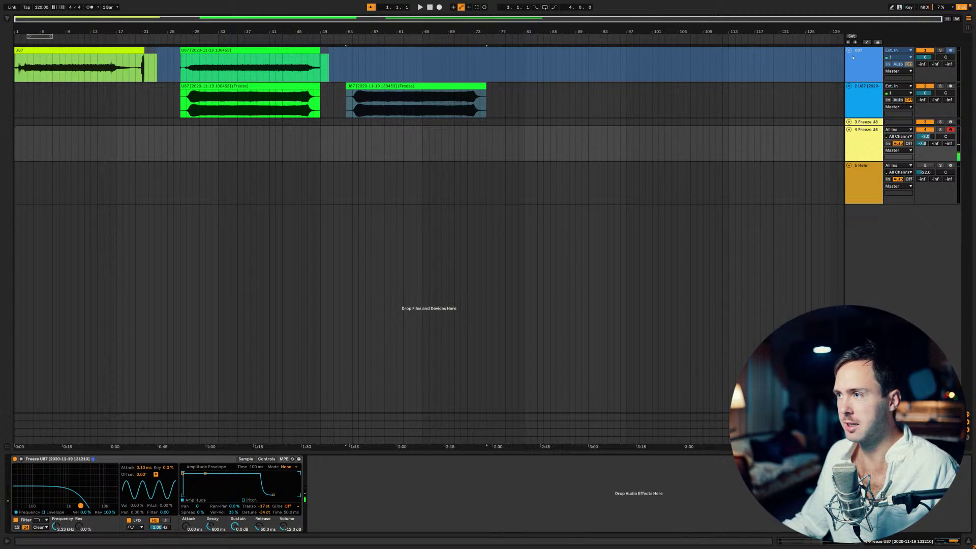
Step: Duplicate the frozen U87 track and unfreeze the copy
{"action": "left_click", "coordinate": [852, 58]}
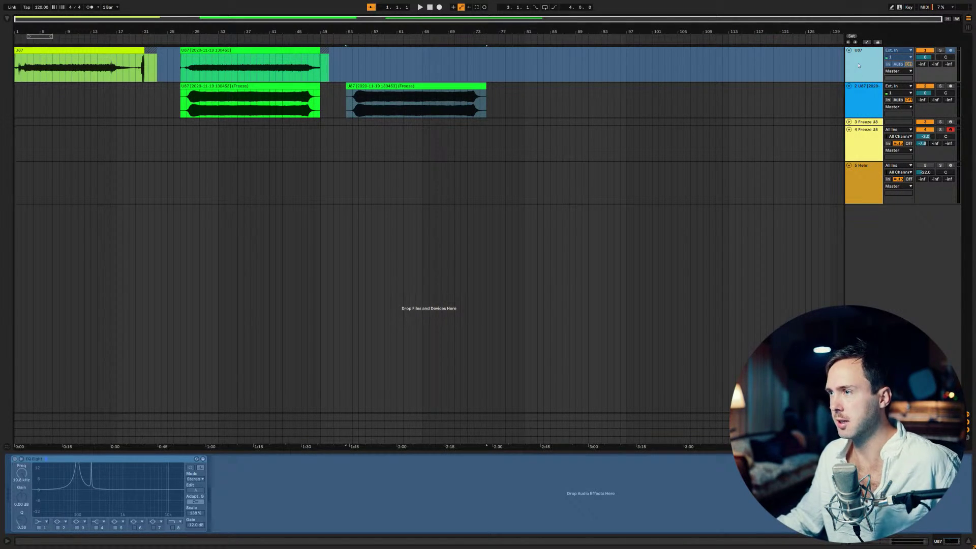
{"action": "key", "text": "ctrl+d"}
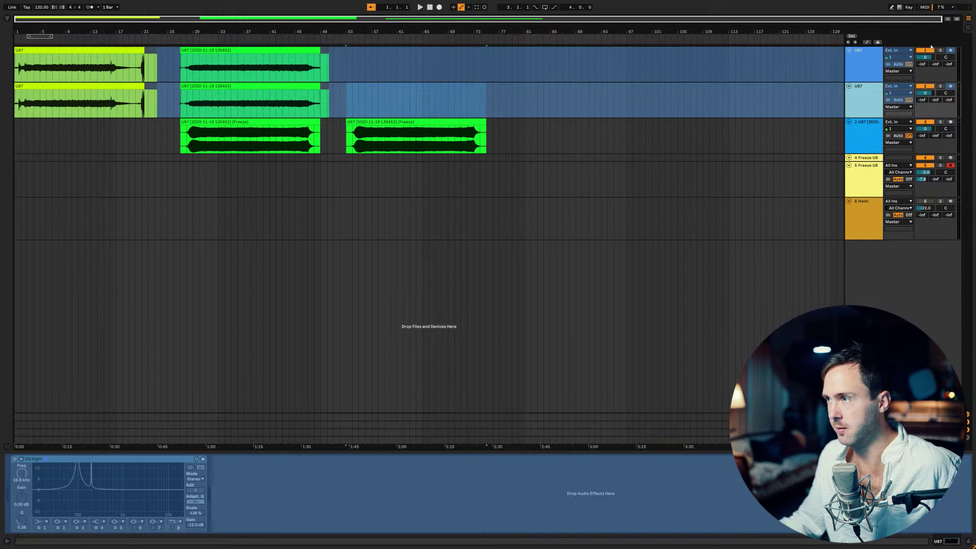
{"action": "right_click", "coordinate": [870, 98]}
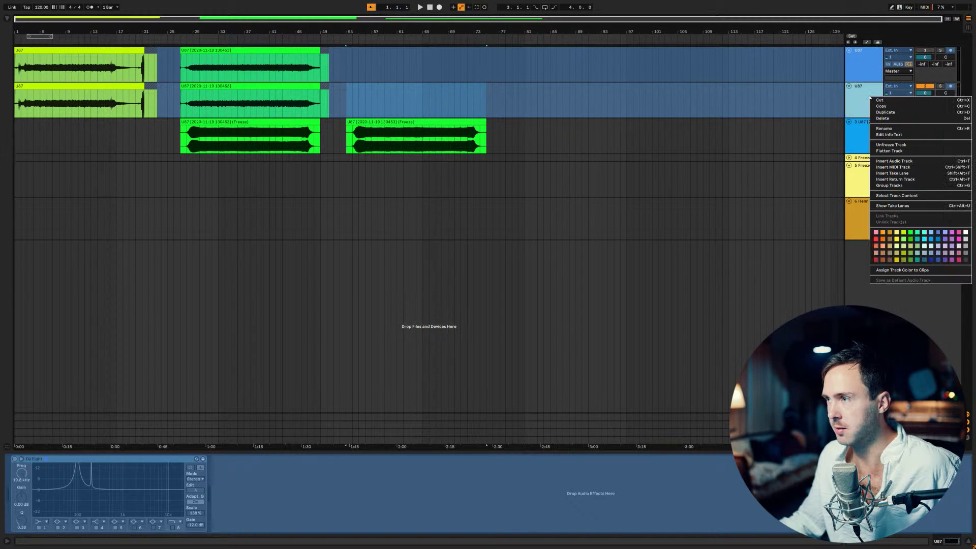
{"action": "left_click", "coordinate": [898, 146]}
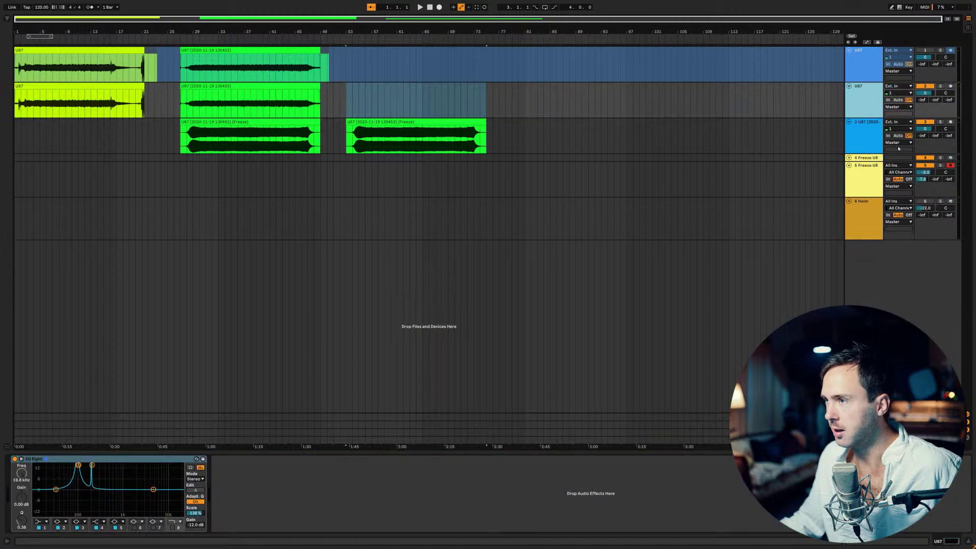
Step: Play the duplicated U87 track soloed from bar 28 and delete its EQ Eight
{"action": "left_click", "coordinate": [192, 101]}
{"action": "key", "text": "space"}
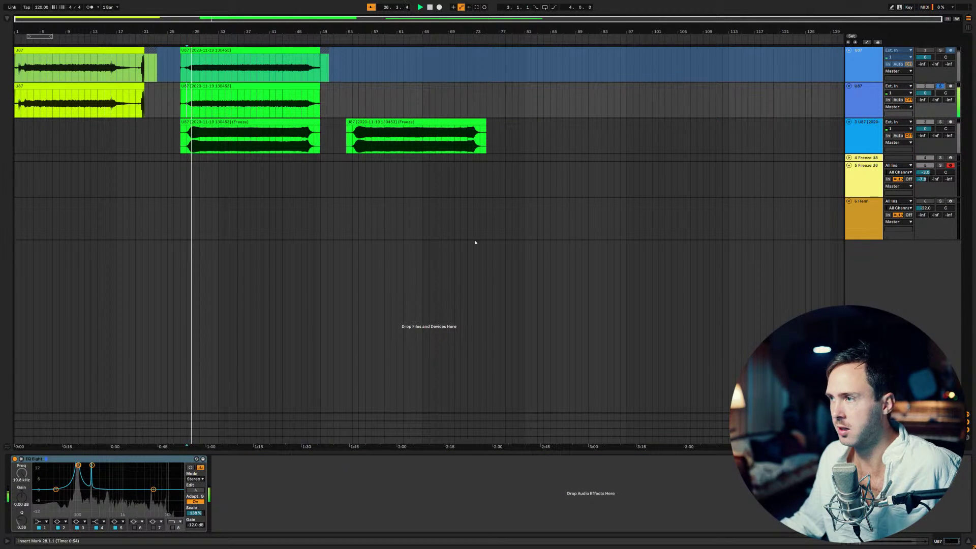
{"action": "left_click", "coordinate": [79, 465]}
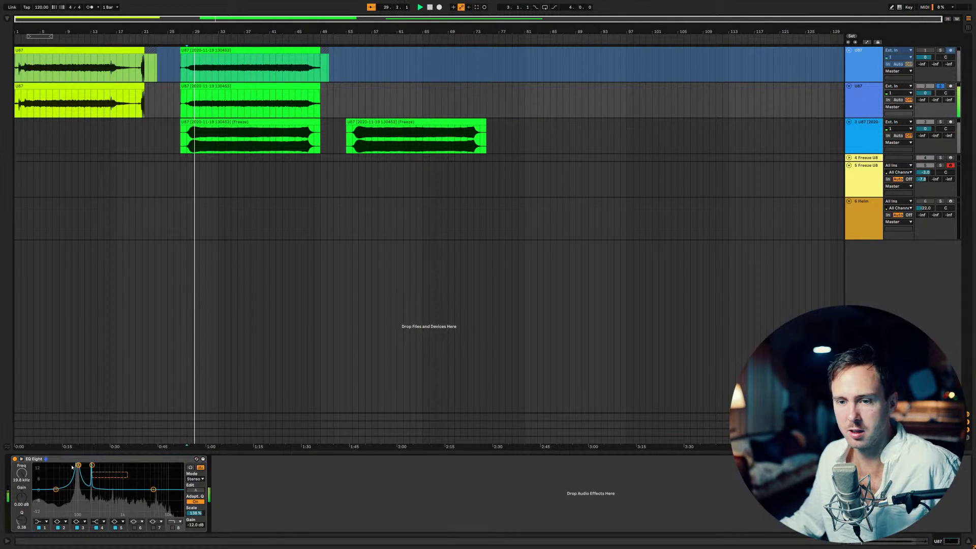
{"action": "left_click", "coordinate": [149, 461]}
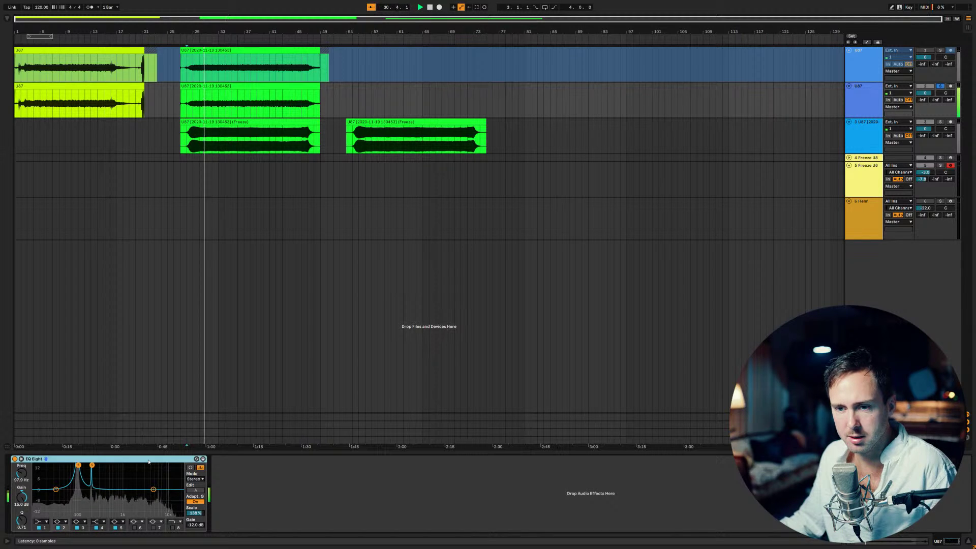
{"action": "key", "text": "Delete"}
Step: Search the browser for "eq", add a fresh EQ Eight to the duplicated U87 track, and hide the browser
{"action": "key", "text": "super+f"}
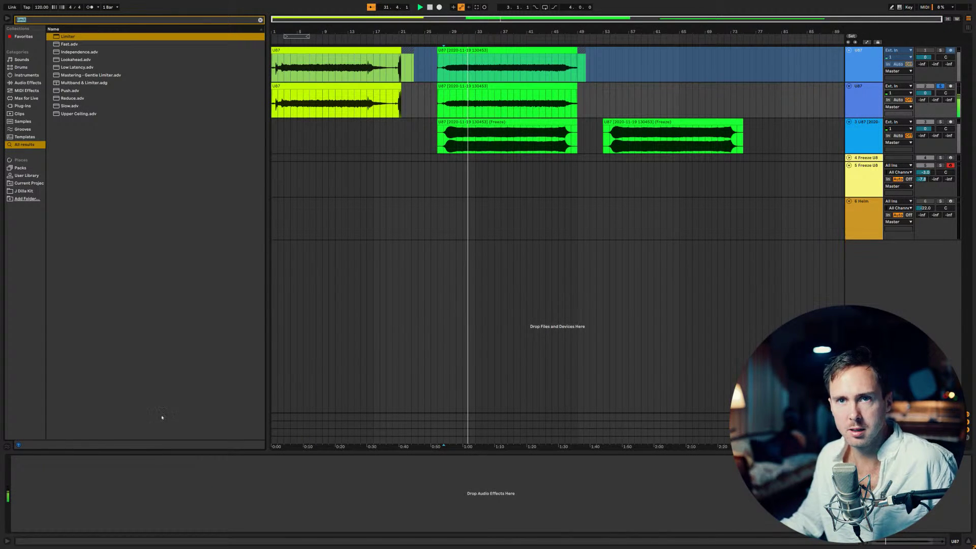
{"action": "type", "text": "eq"}
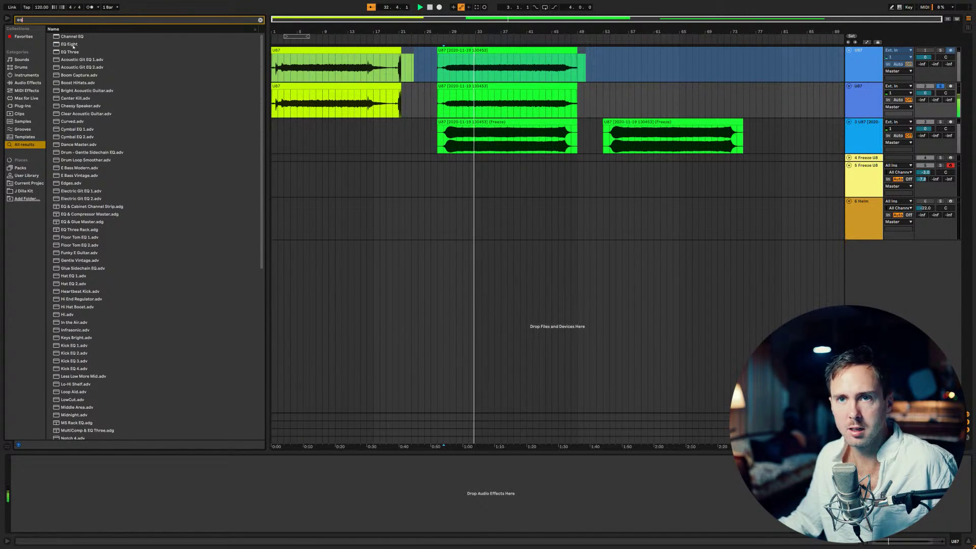
{"action": "left_click_drag", "start_coordinate": [69, 44], "coordinate": [252, 511]}
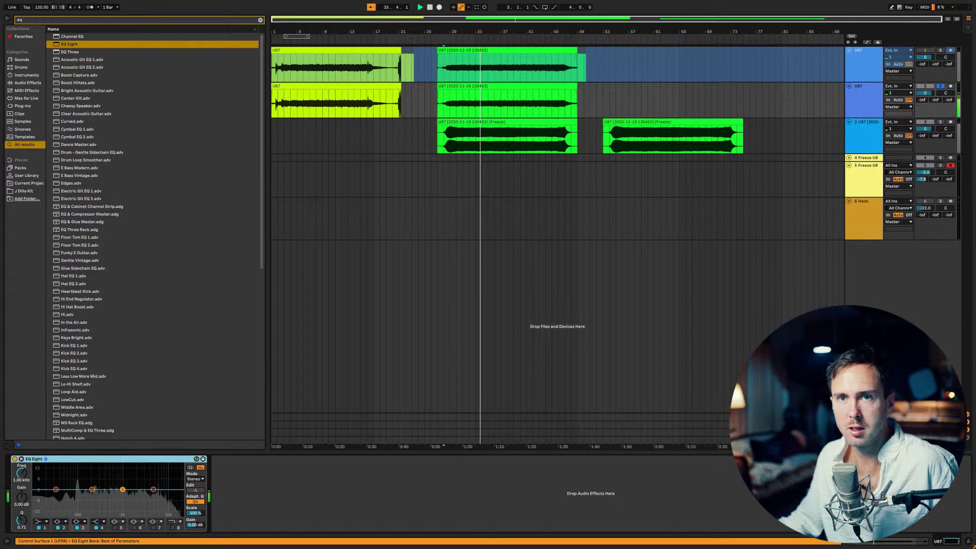
{"action": "key", "text": "ctrl+alt+b"}
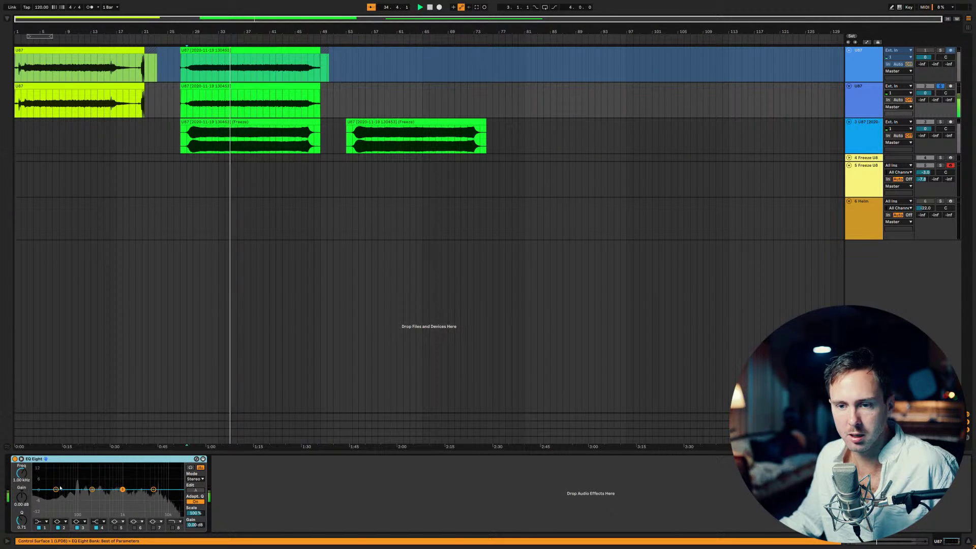
Step: Change EQ Eight's band 1 to a low-cut filter and raise its frequency to about 2.97 kHz
{"action": "left_click", "coordinate": [39, 521]}
{"action": "left_click", "coordinate": [38, 484]}
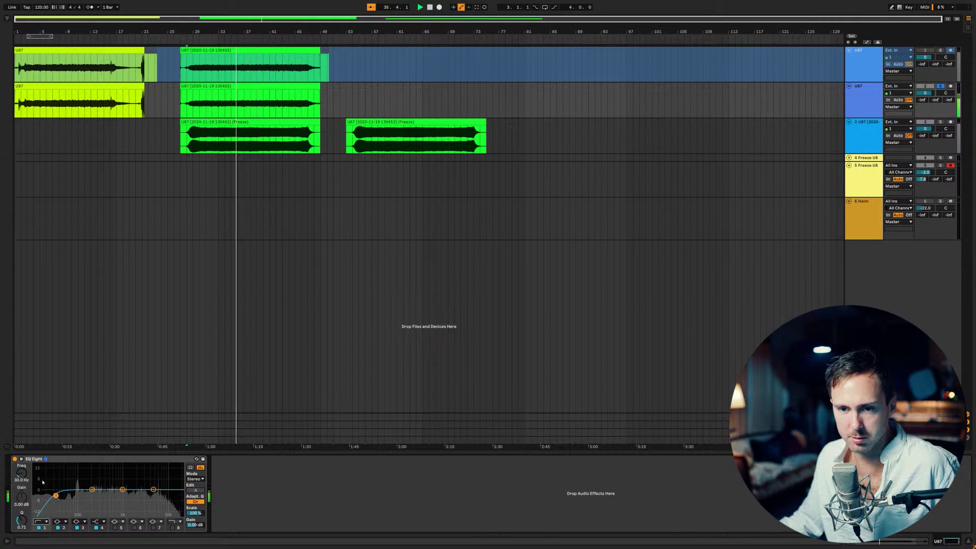
{"action": "left_click_drag", "start_coordinate": [56, 489], "coordinate": [144, 493]}
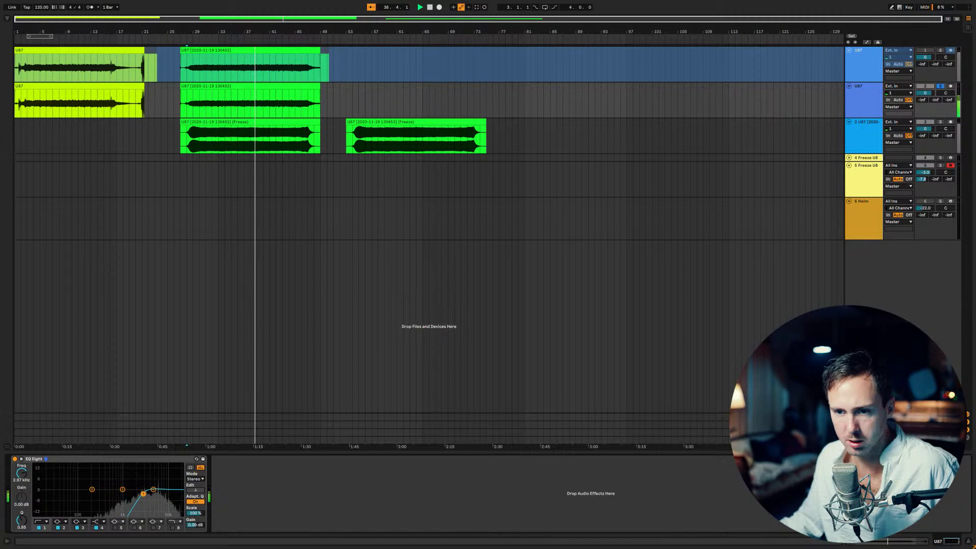
Step: Enable EQ Eight's band 8 high cut and lower it, then sweep band 2's narrow 15 dB peak to about 1.26 kHz during playback
{"action": "left_click", "coordinate": [173, 528]}
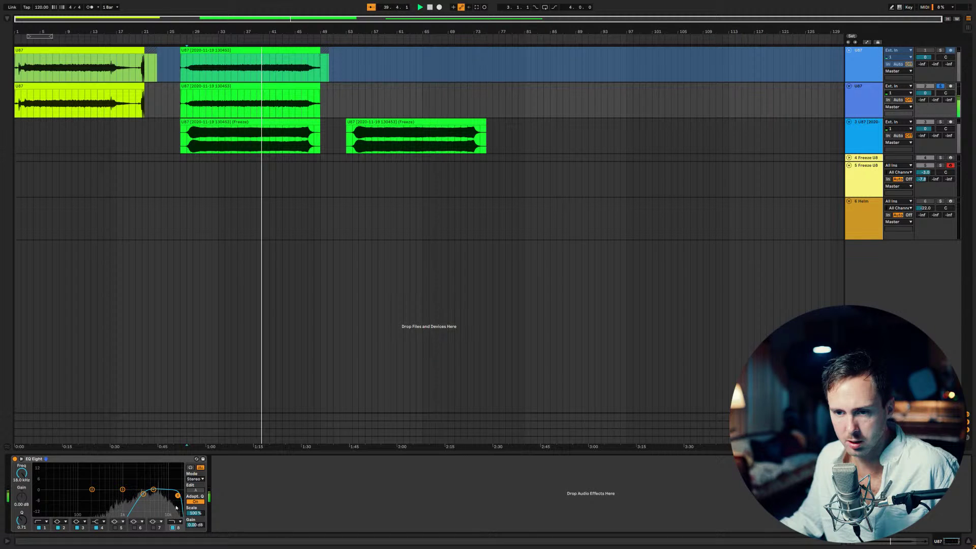
{"action": "left_click_drag", "start_coordinate": [157, 494], "coordinate": [130, 493]}
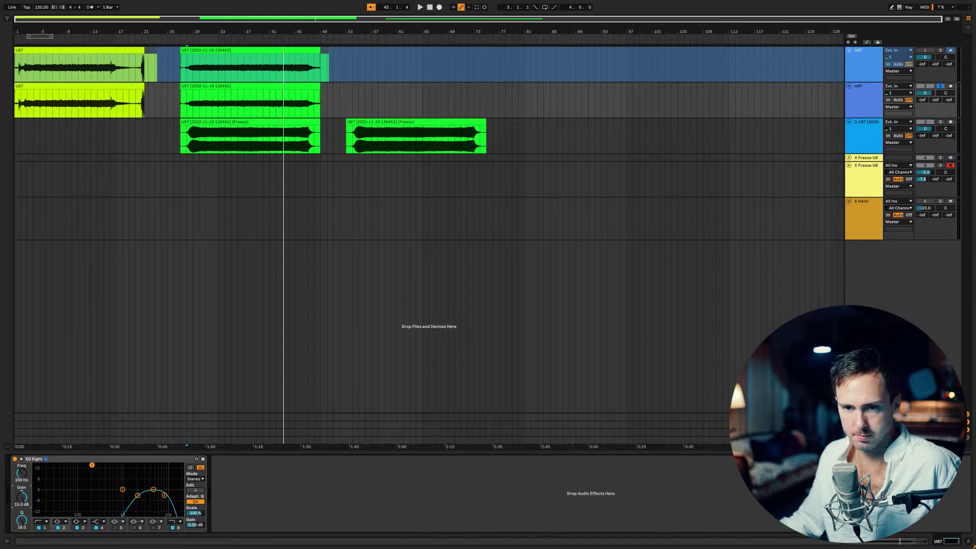
{"action": "key", "text": "space"}
{"action": "mouse_move", "coordinate": [92, 465]}
{"action": "left_mouse_down"}
{"action": "mouse_move", "coordinate": [149, 465]}
{"action": "mouse_move", "coordinate": [111, 465]}
{"action": "mouse_move", "coordinate": [128, 465]}
{"action": "left_mouse_up"}
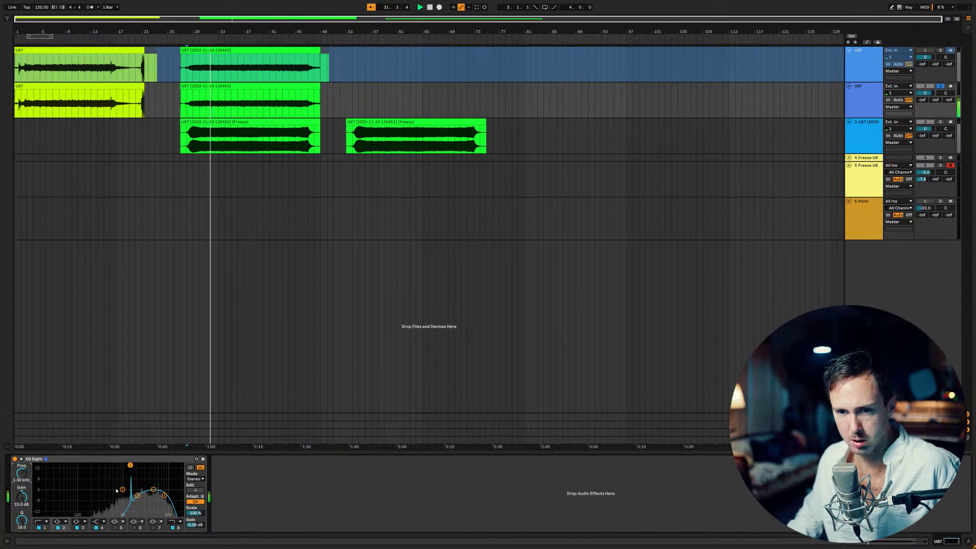
{"action": "left_click_drag", "start_coordinate": [127, 465], "coordinate": [116, 490]}
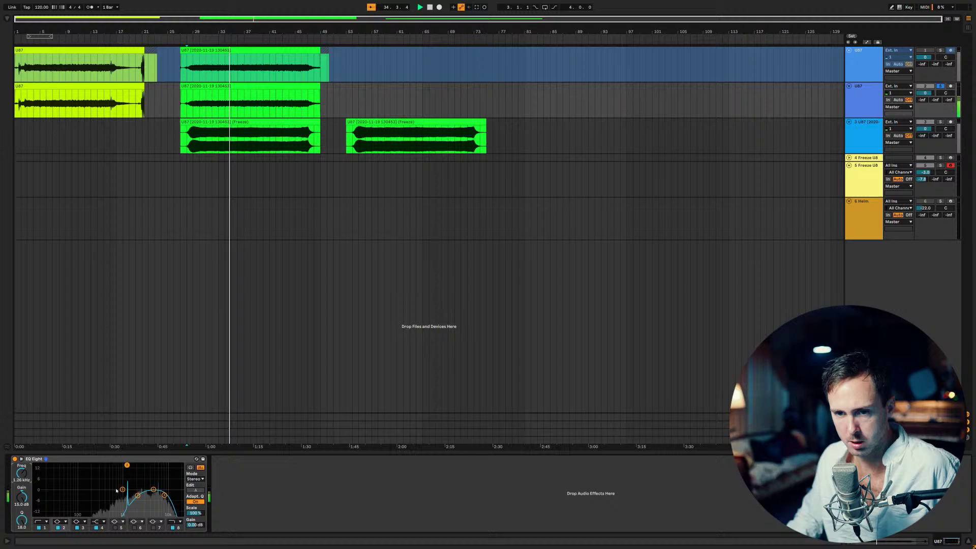
Step: Enable EQ Eight's band 5 as a 15 dB peak at 5.03 kHz with Q 18, and raise the EQ scale to 172%
{"action": "left_click", "coordinate": [115, 527]}
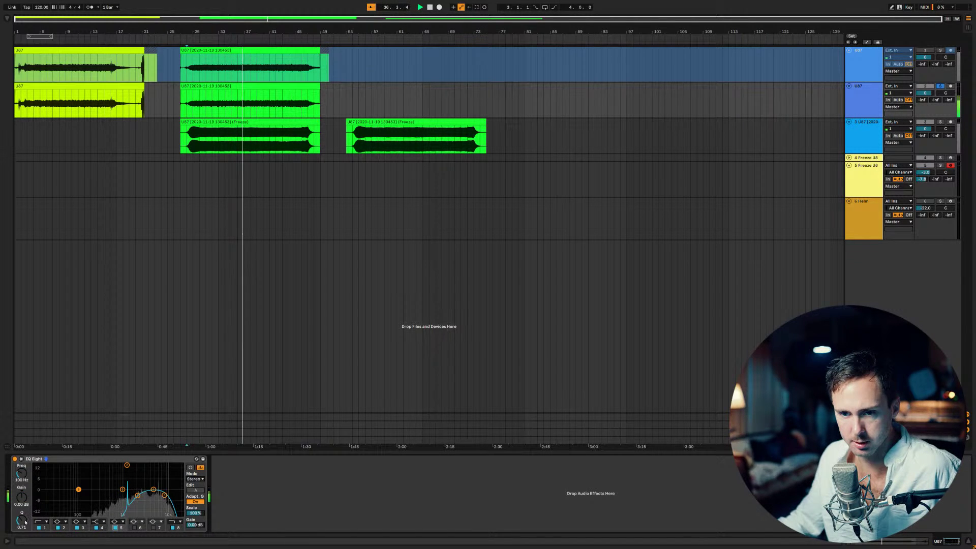
{"action": "left_click_drag", "start_coordinate": [26, 522], "coordinate": [153, 465]}
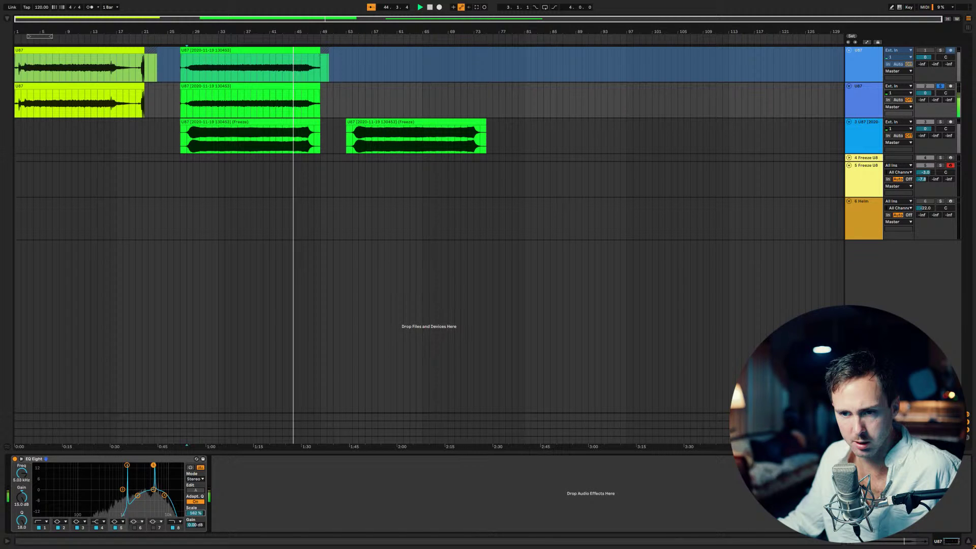
{"action": "left_click_drag", "start_coordinate": [195, 513], "coordinate": [194, 499]}
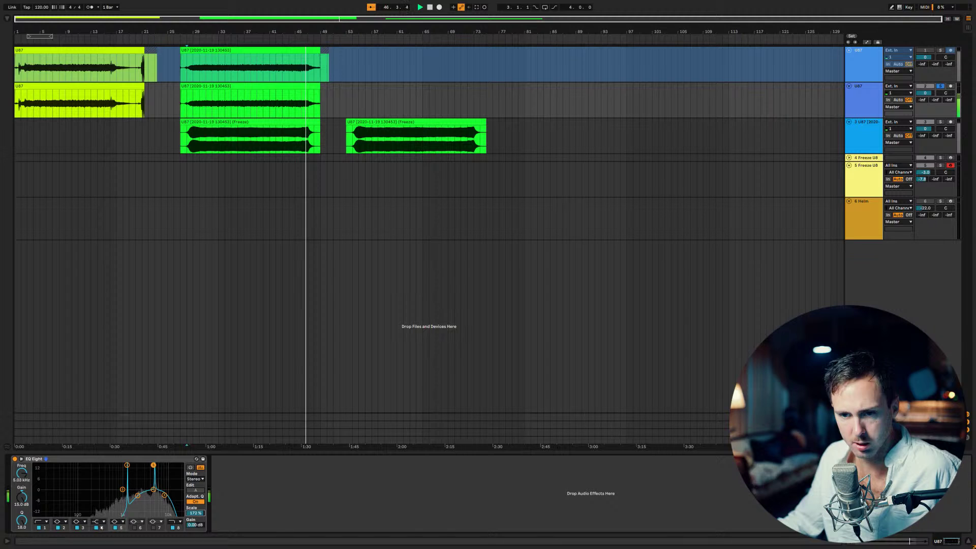
Step: Restart playback and enable EQ Eight's band 6 as a 15 dB peak at about 2.54 kHz with Q 18
{"action": "left_click", "coordinate": [135, 527]}
{"action": "key", "text": "space"}
{"action": "key", "text": "space"}
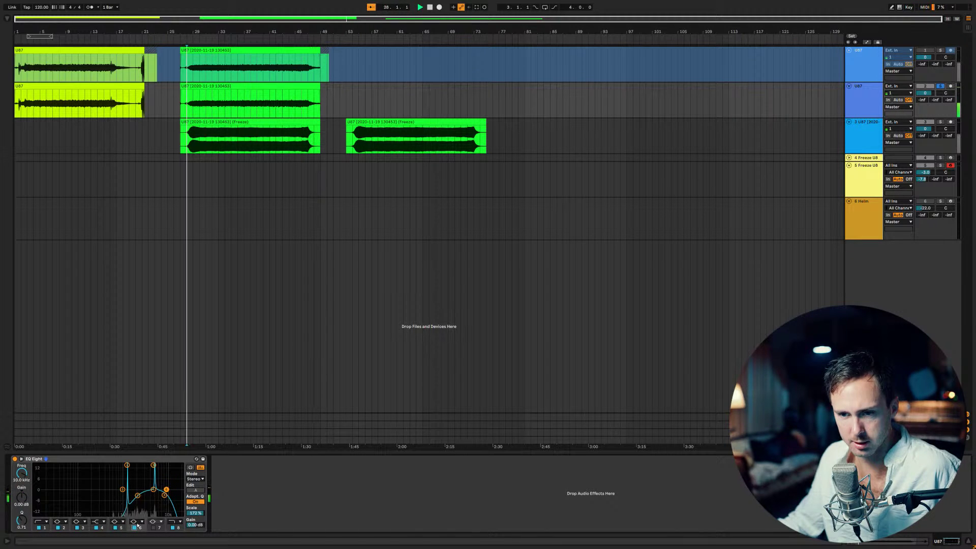
{"action": "left_click_drag", "start_coordinate": [22, 519], "coordinate": [25, 479]}
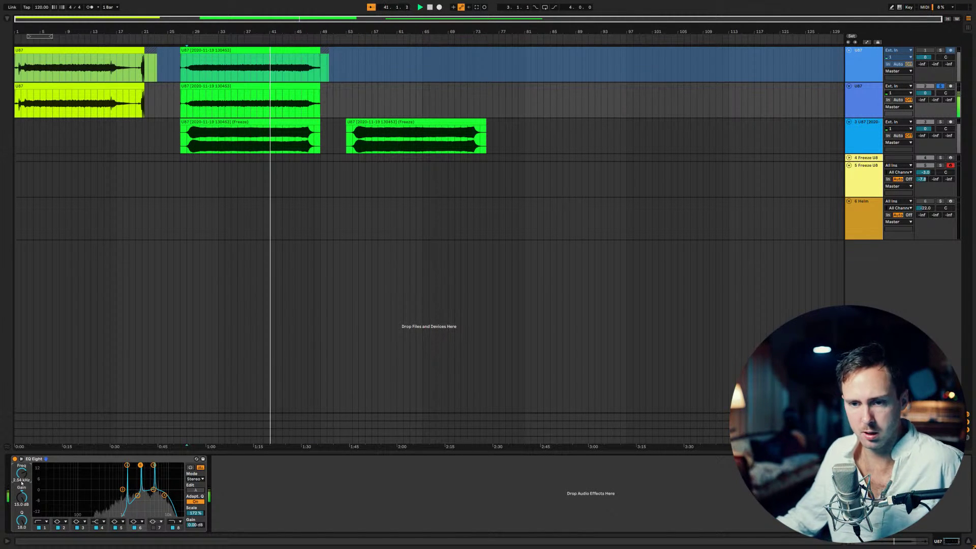
Step: Enable EQ Eight's band 7 as a narrow 15 dB peak and lower its frequency to about 632 Hz
{"action": "left_click", "coordinate": [153, 528]}
{"action": "left_click_drag", "start_coordinate": [21, 498], "coordinate": [21, 473]}
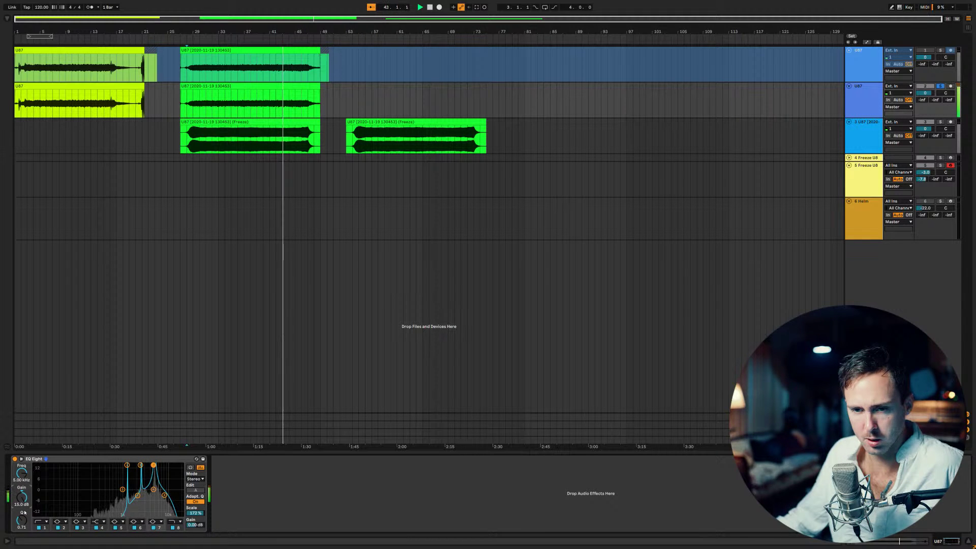
{"action": "left_click_drag", "start_coordinate": [24, 512], "coordinate": [21, 472]}
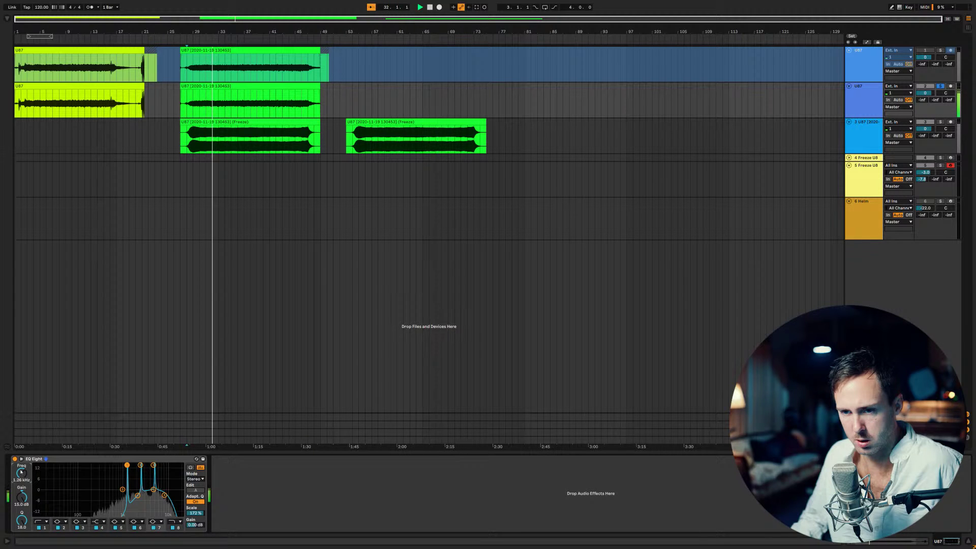
{"action": "left_click_drag", "start_coordinate": [21, 472], "coordinate": [20, 472]}
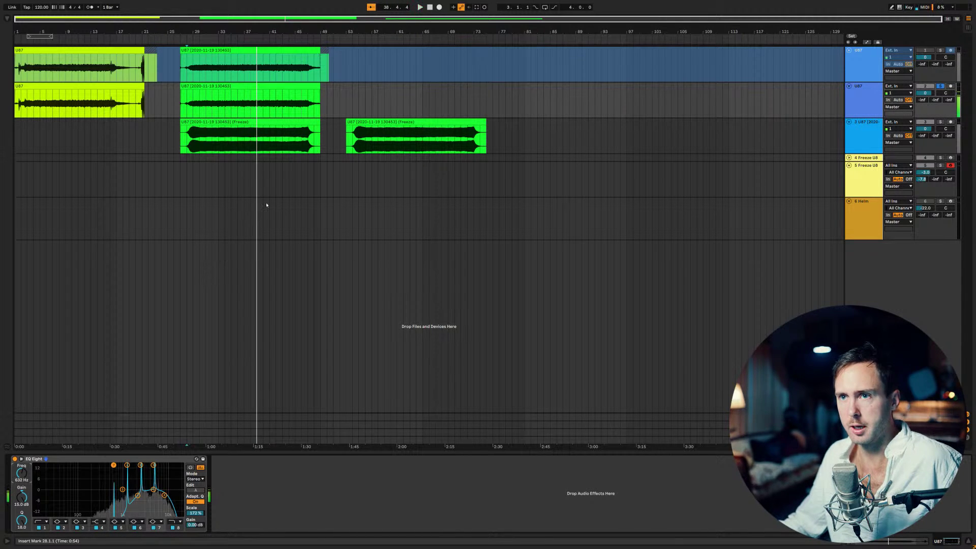
Step: Freeze the second U87 track and copy its frozen clip onto track 3 at bar 81
{"action": "right_click", "coordinate": [857, 101]}
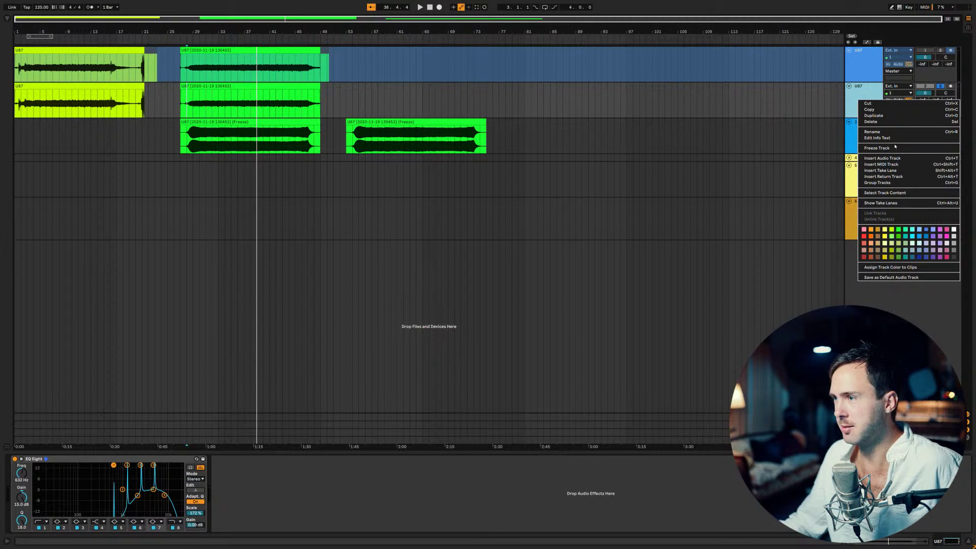
{"action": "left_click", "coordinate": [894, 148]}
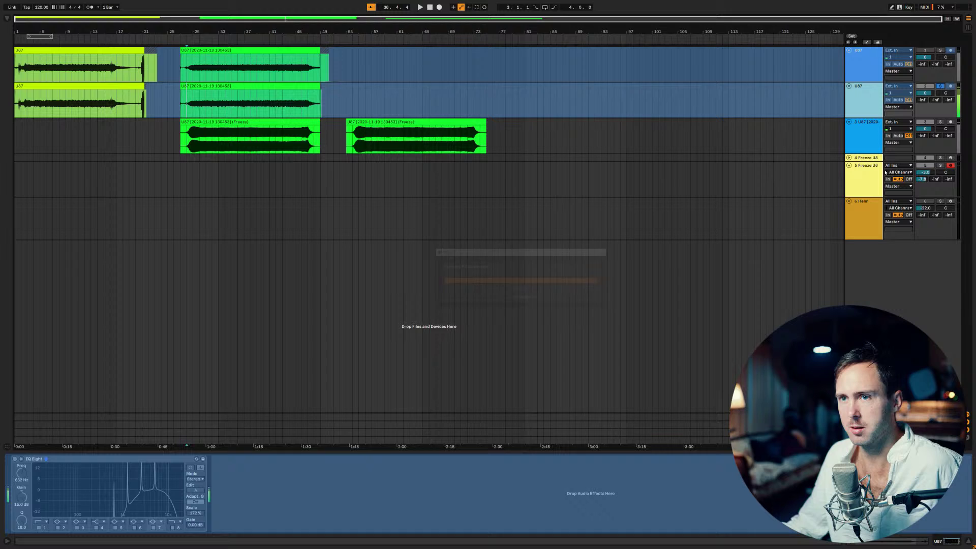
{"action": "left_click_drag", "start_coordinate": [456, 142], "coordinate": [635, 142]}
{"action": "left_click", "coordinate": [619, 123]}
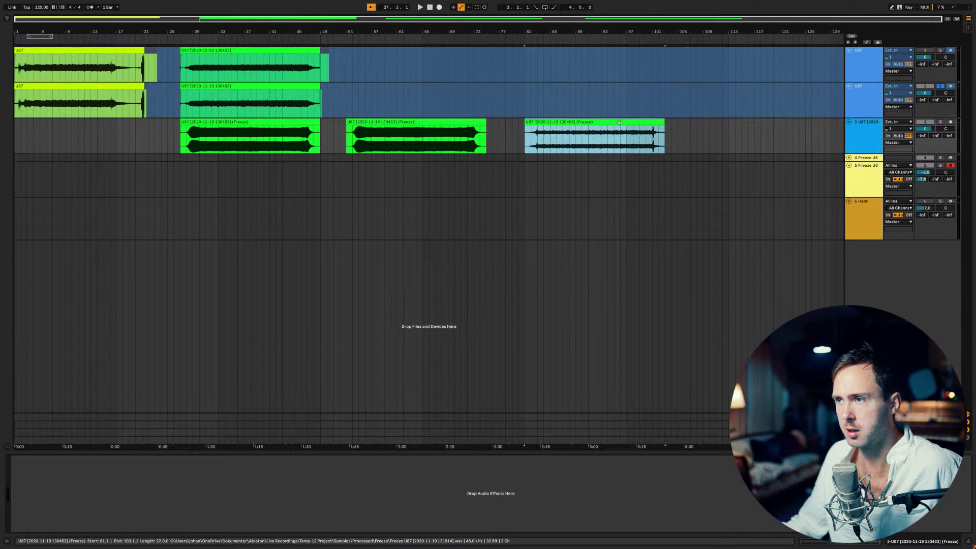
Step: Open the new frozen clip, play it with track 3 soloed, and set its warp mode to Re-Pitch
{"action": "double_click", "coordinate": [619, 122]}
{"action": "key", "text": "space"}
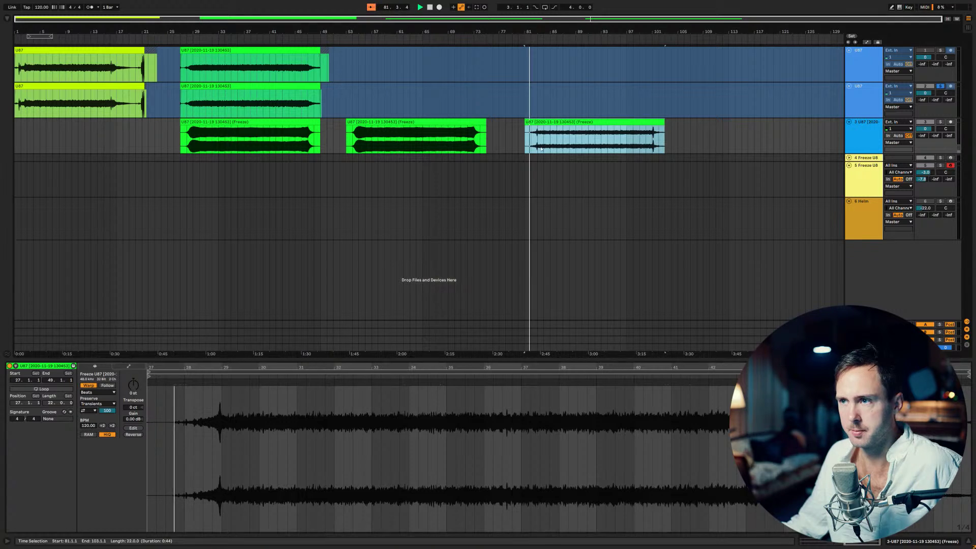
{"action": "left_click", "coordinate": [940, 122]}
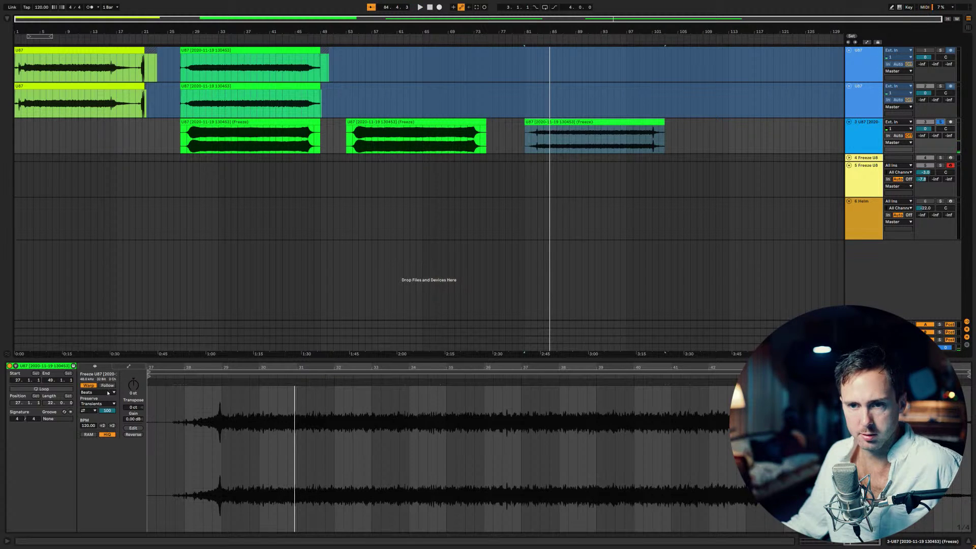
{"action": "left_click", "coordinate": [108, 393]}
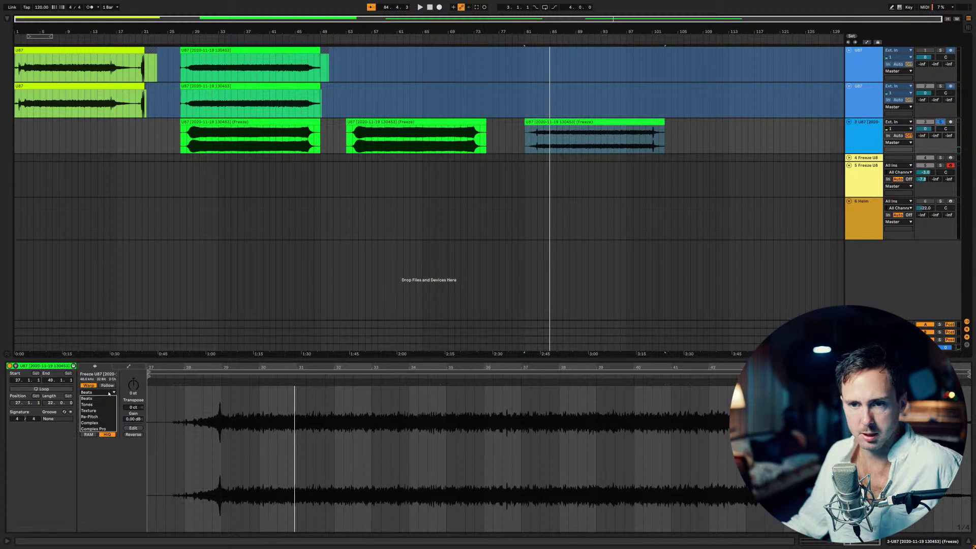
{"action": "left_click", "coordinate": [110, 416]}
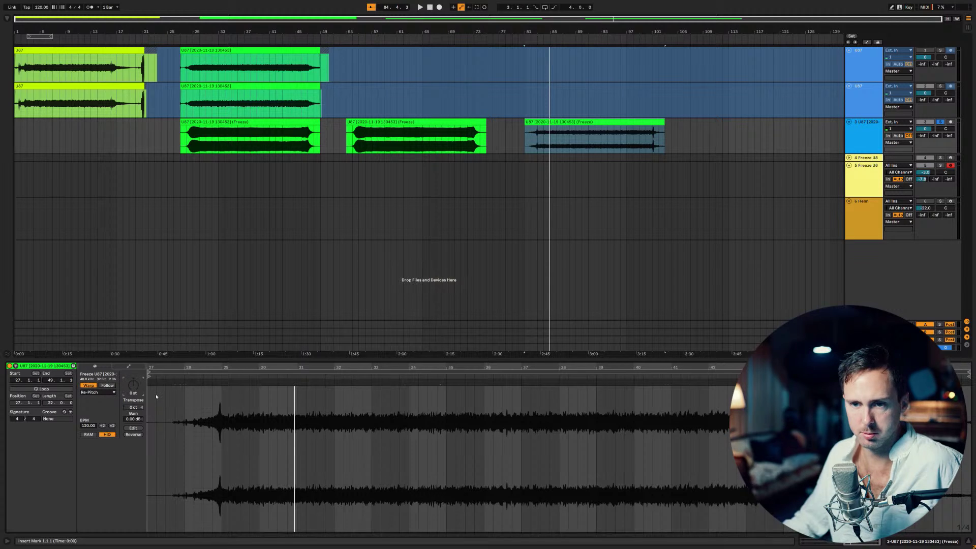
Step: Transpose the clip to -12 st, reset it to 0 st for comparison, and lower it to -12 st again
{"action": "left_click_drag", "start_coordinate": [133, 385], "coordinate": [156, 397]}
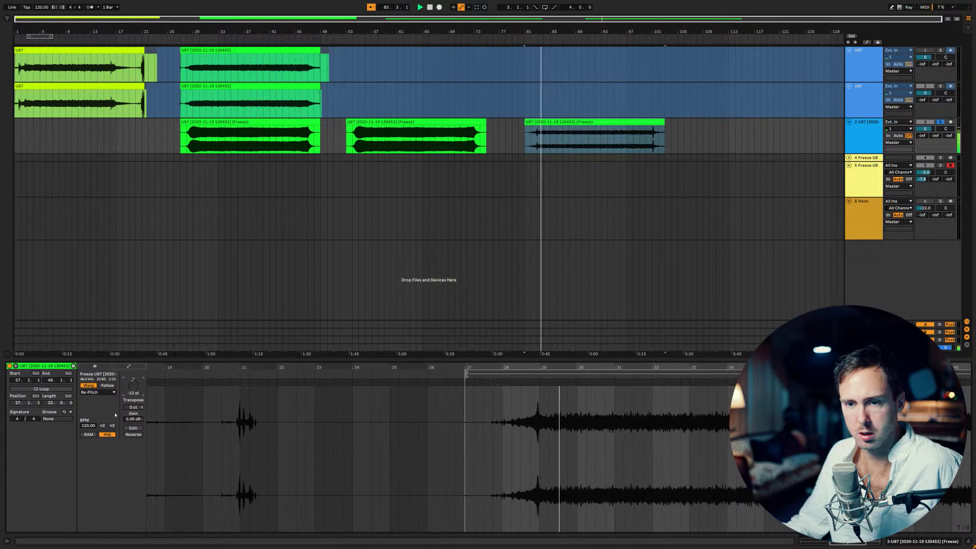
{"action": "left_click", "coordinate": [133, 389]}
{"action": "key", "text": "Delete"}
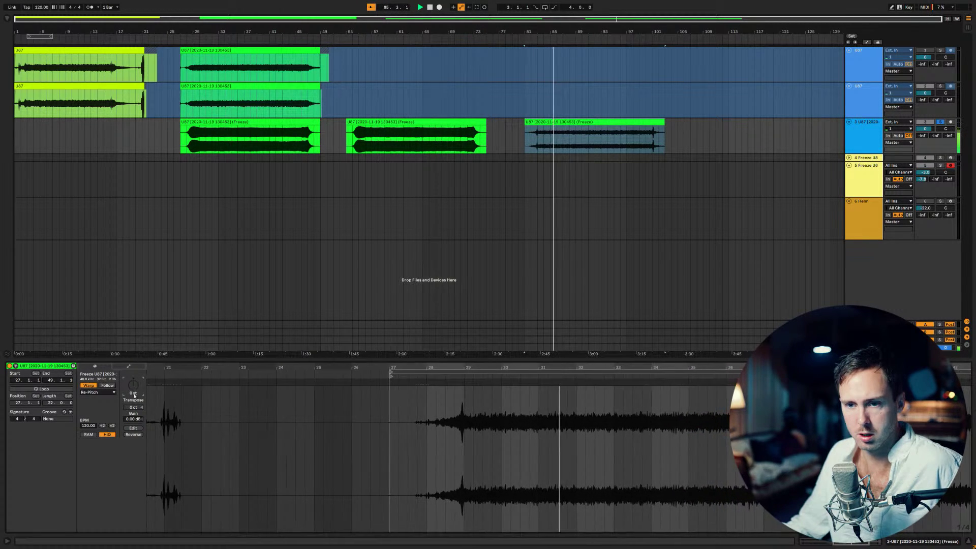
{"action": "left_click", "coordinate": [97, 392]}
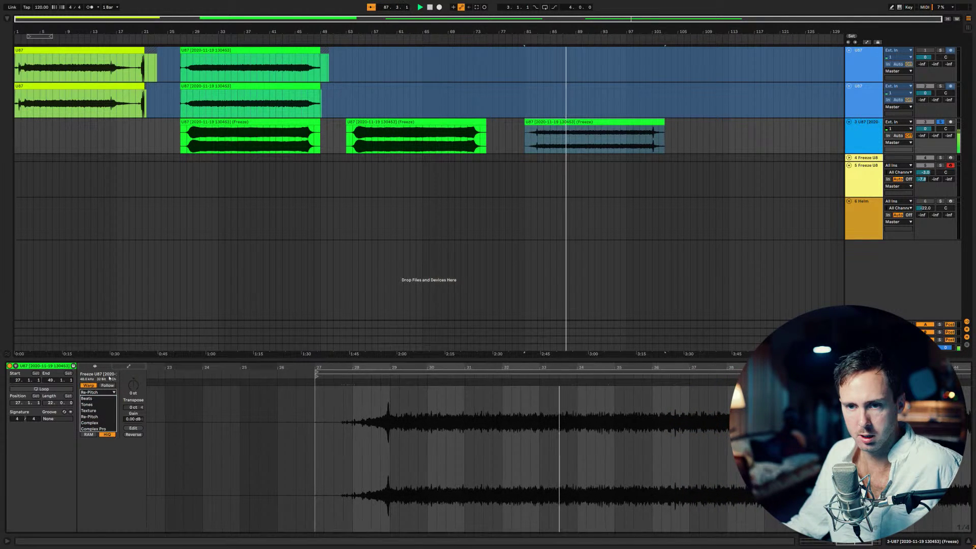
{"action": "left_click", "coordinate": [98, 392]}
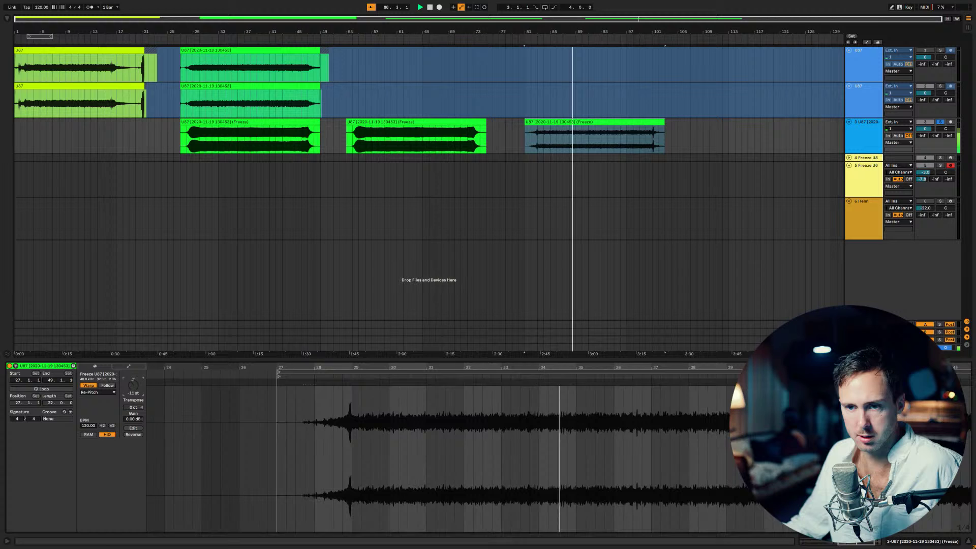
{"action": "left_click_drag", "start_coordinate": [133, 384], "coordinate": [133, 410]}
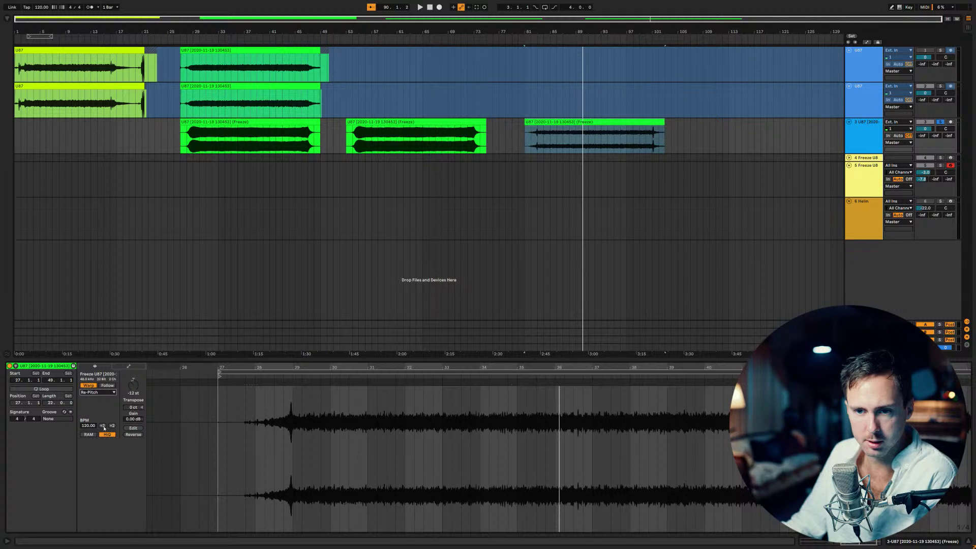
Step: Set the clip's tempo to 240 BPM to lengthen it, and audition it from its start and from bar 85
{"action": "left_click", "coordinate": [103, 426]}
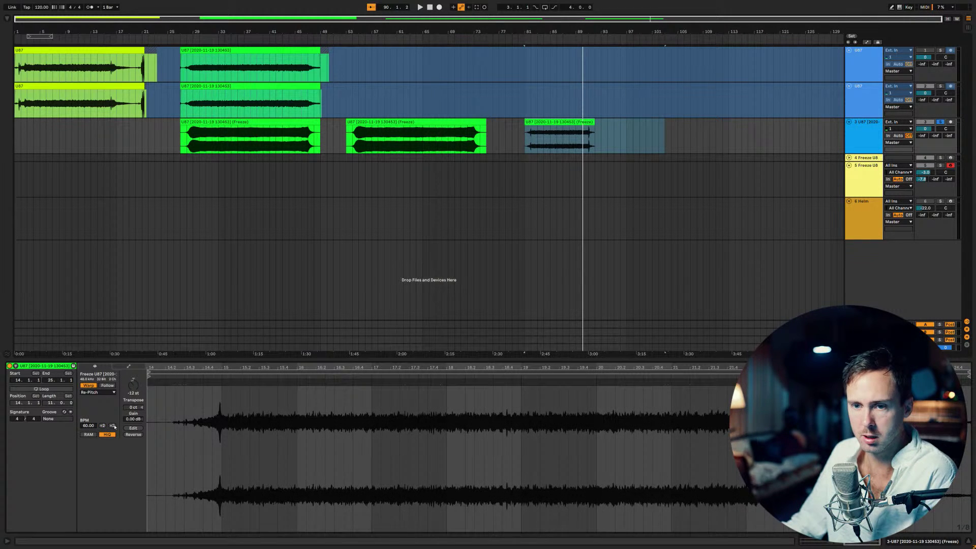
{"action": "double_click", "coordinate": [113, 426]}
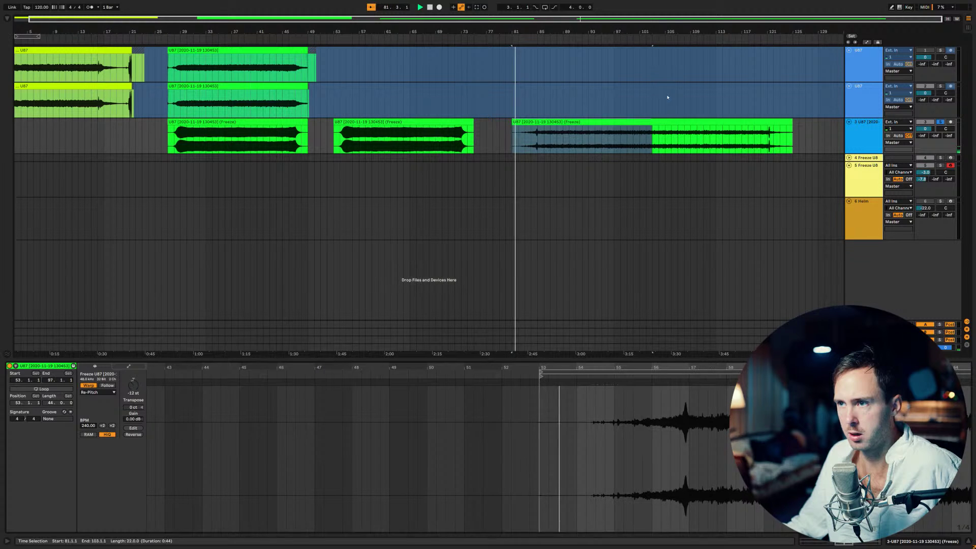
{"action": "key", "text": "space"}
{"action": "left_click", "coordinate": [536, 145]}
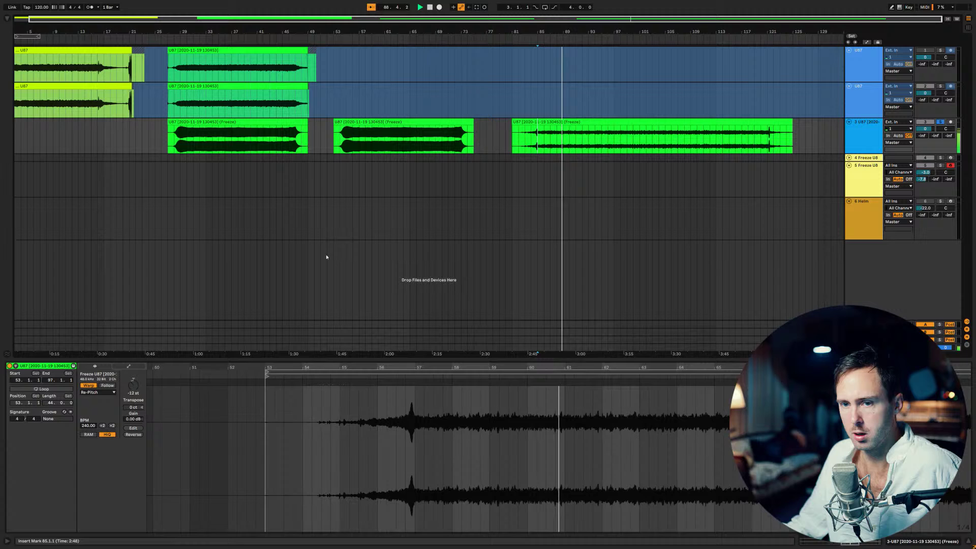
{"action": "key", "text": "space"}
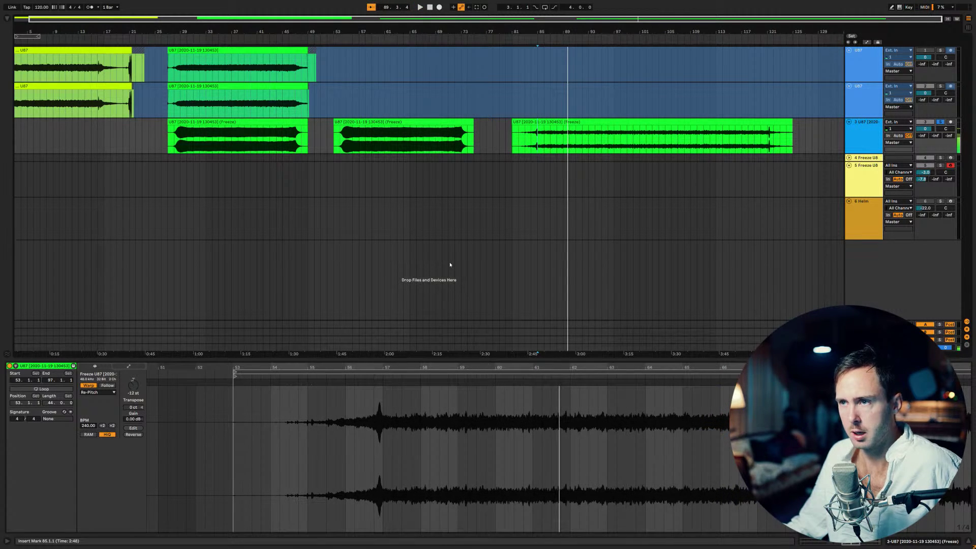
Step: Search the browser for "simpler", add Simpler on a new track, and load the lengthened frozen clip into it
{"action": "key", "text": "ctrl+f"}
{"action": "type", "text": "simpler"}
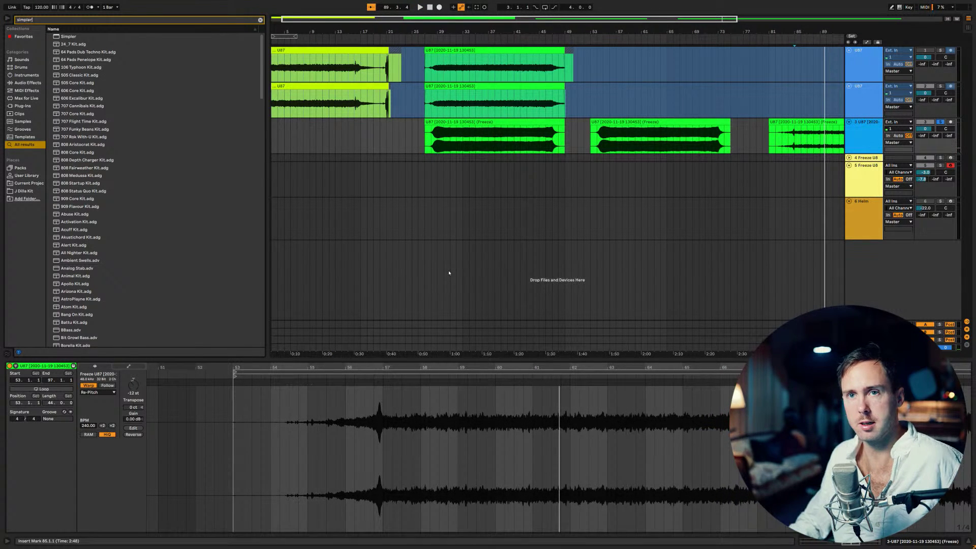
{"action": "key", "text": "Down"}
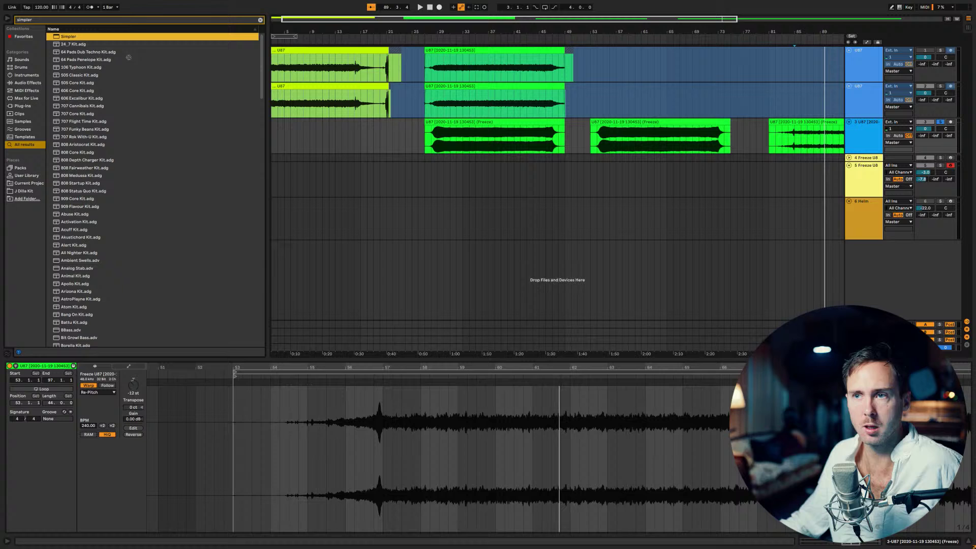
{"action": "key", "text": "Return"}
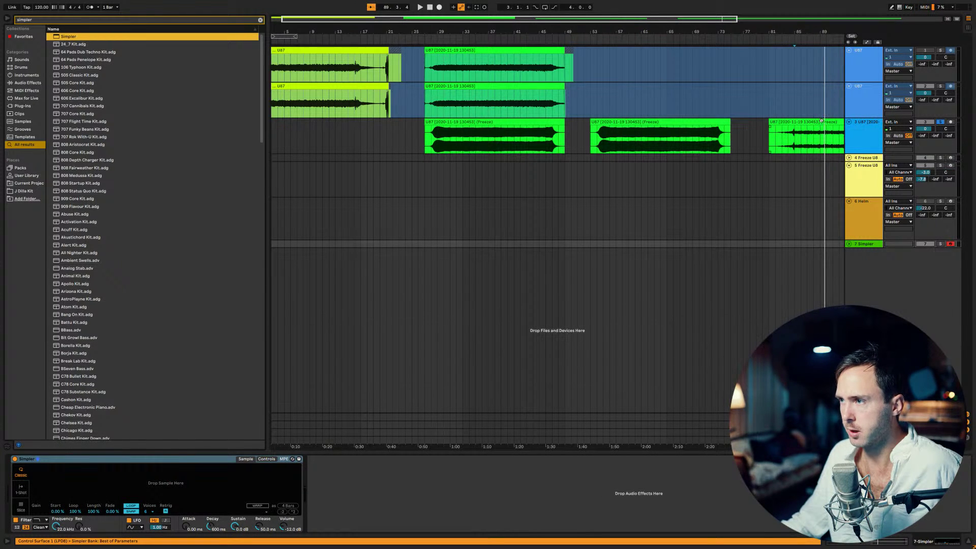
{"action": "left_click_drag", "start_coordinate": [821, 121], "coordinate": [174, 486]}
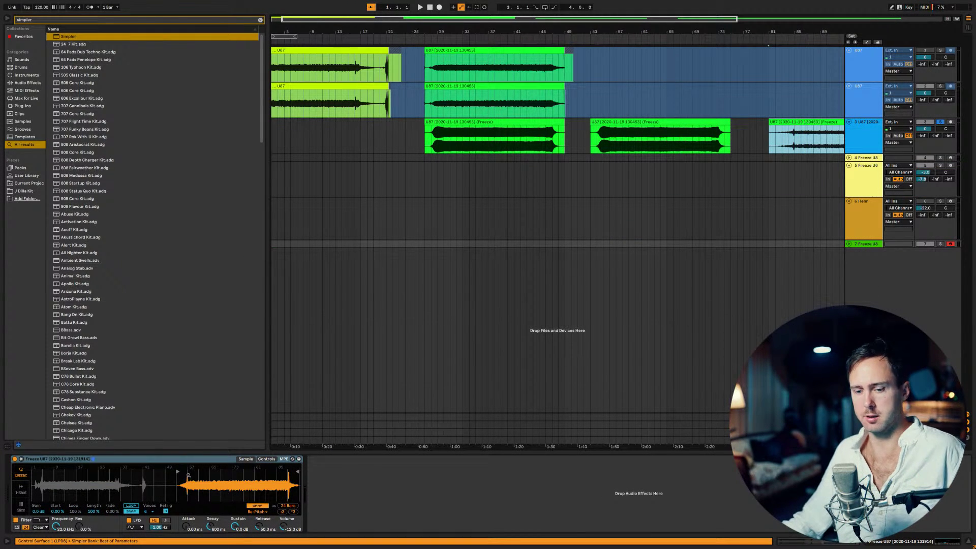
Step: Solo the new Simpler track, move the sample start to about bar 57, and change the warp mode to Beats
{"action": "left_click", "coordinate": [940, 244]}
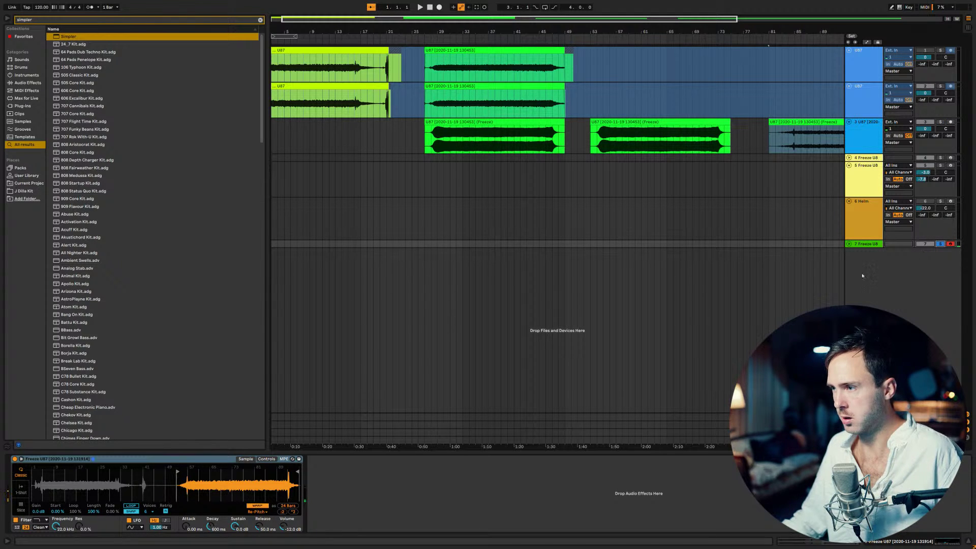
{"action": "mouse_move", "coordinate": [203, 465]}
{"action": "left_mouse_down"}
{"action": "mouse_move", "coordinate": [148, 471]}
{"action": "mouse_move", "coordinate": [212, 465]}
{"action": "left_mouse_up"}
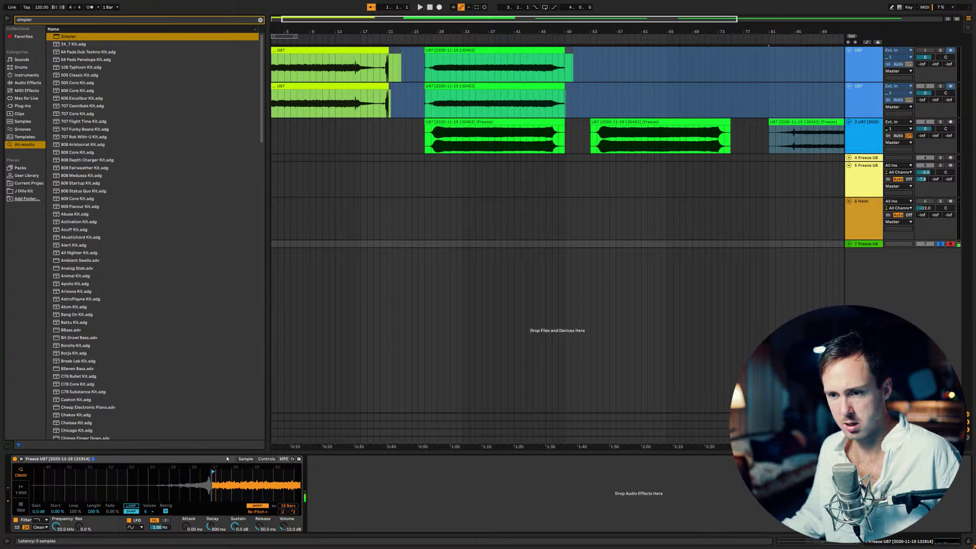
{"action": "left_click", "coordinate": [257, 512]}
{"action": "left_click", "coordinate": [264, 475]}
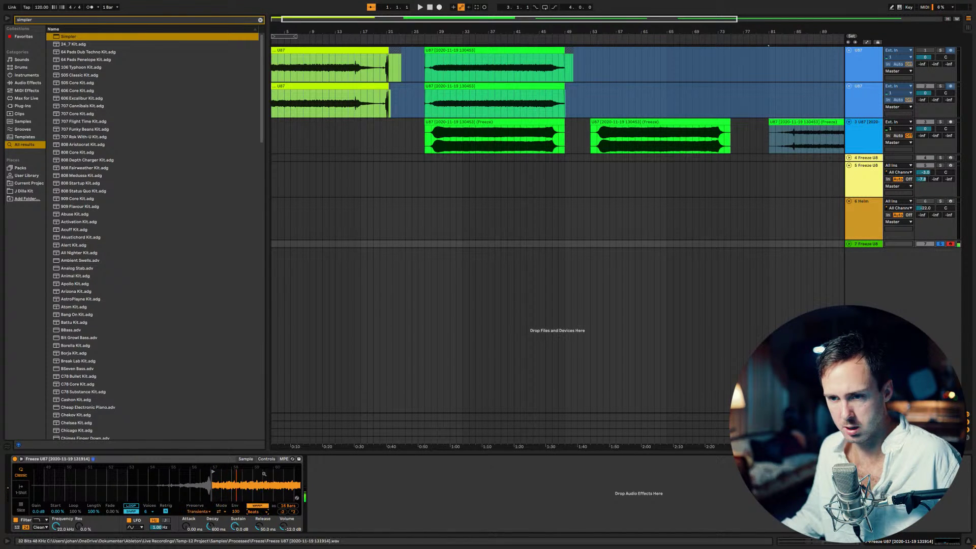
Step: Turn off warping in Simpler and lower its transposition to -24 st in the pitch controls
{"action": "left_click", "coordinate": [264, 506]}
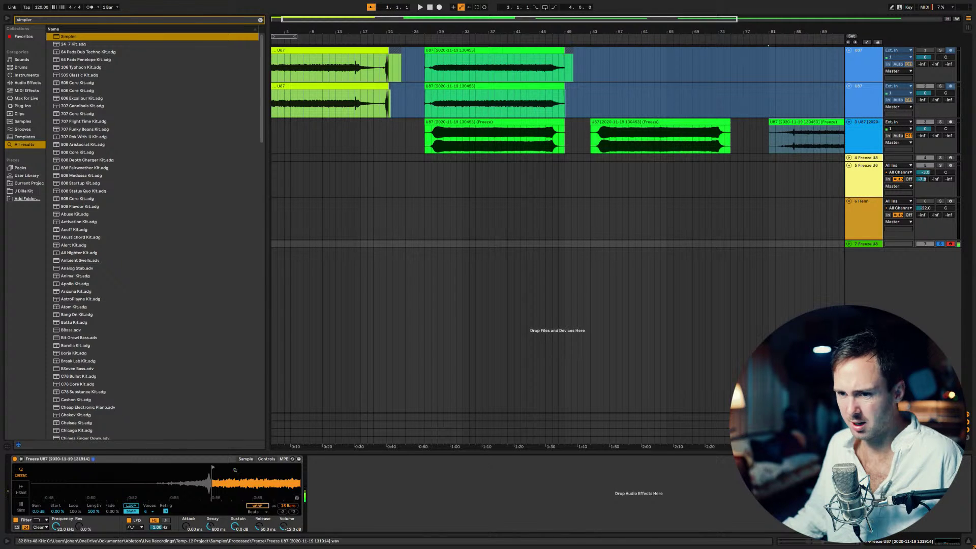
{"action": "left_click", "coordinate": [265, 459]}
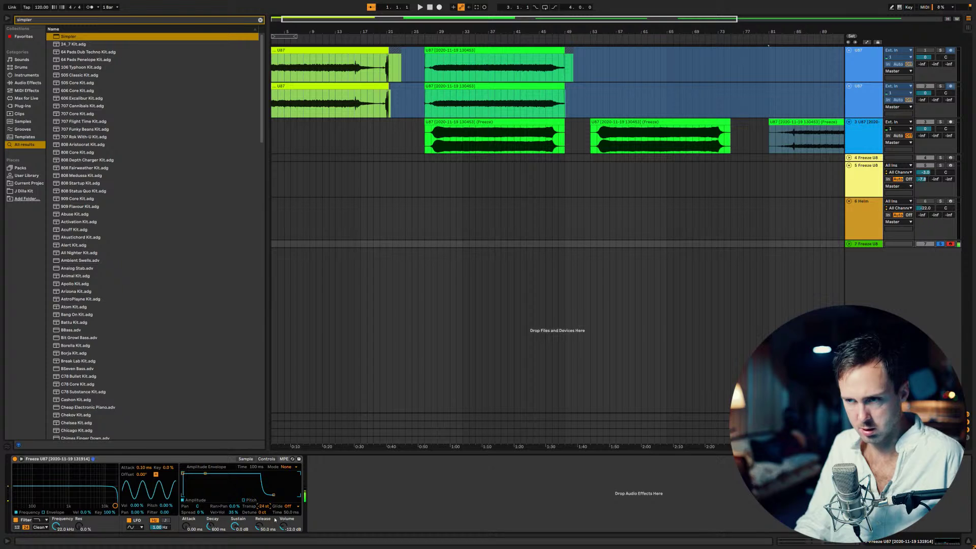
Step: Unfreeze the second U87 track and delete its EQ Eight device
{"action": "left_click", "coordinate": [875, 99]}
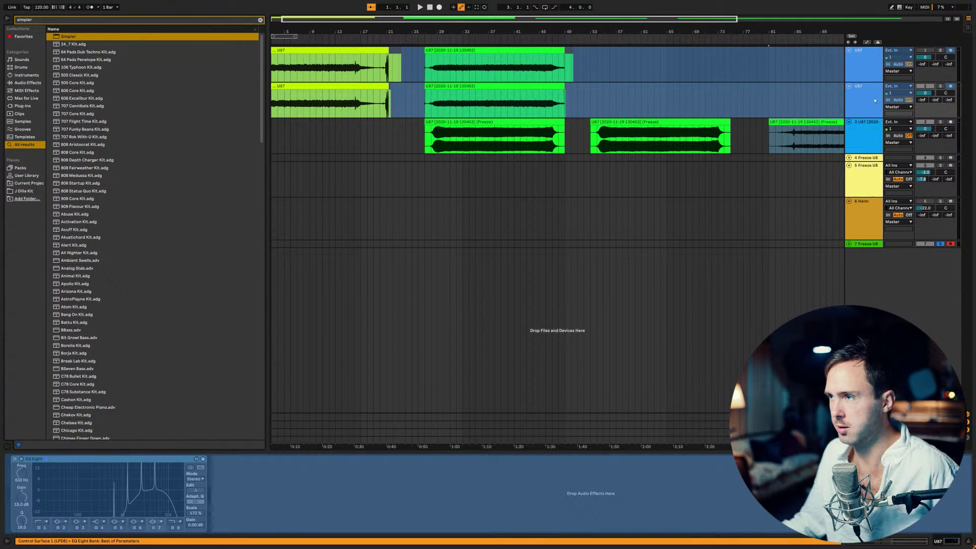
{"action": "right_click", "coordinate": [875, 100]}
{"action": "left_click", "coordinate": [837, 145]}
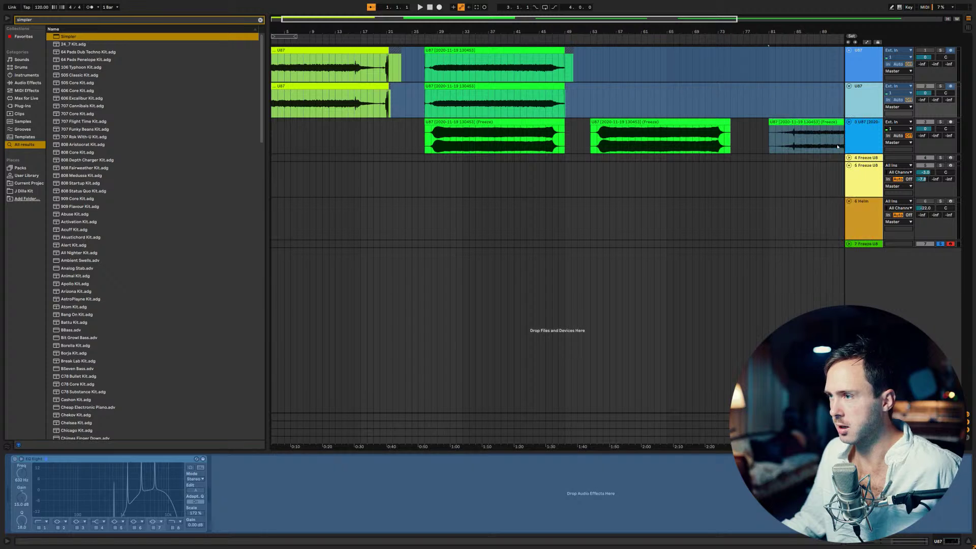
{"action": "left_click", "coordinate": [146, 490]}
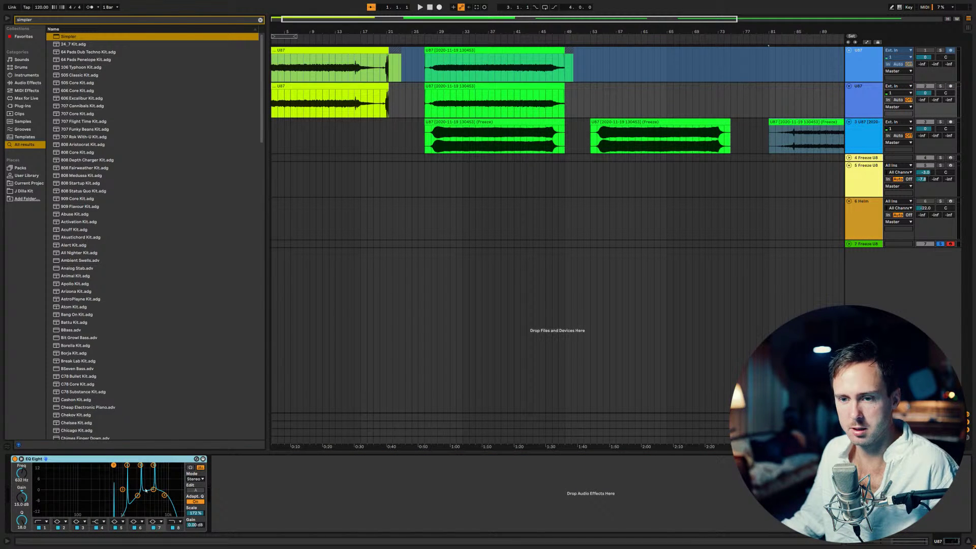
{"action": "key", "text": "Delete"}
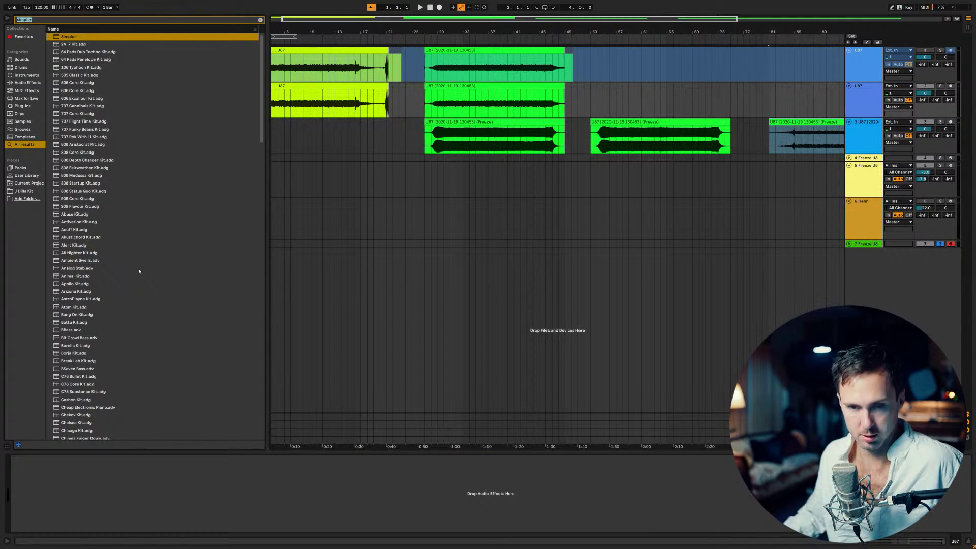
Step: Search the browser for "eq" and add a fresh EQ Eight to the unfrozen U87 track
{"action": "type", "text": "eq"}
{"action": "left_click", "coordinate": [70, 45]}
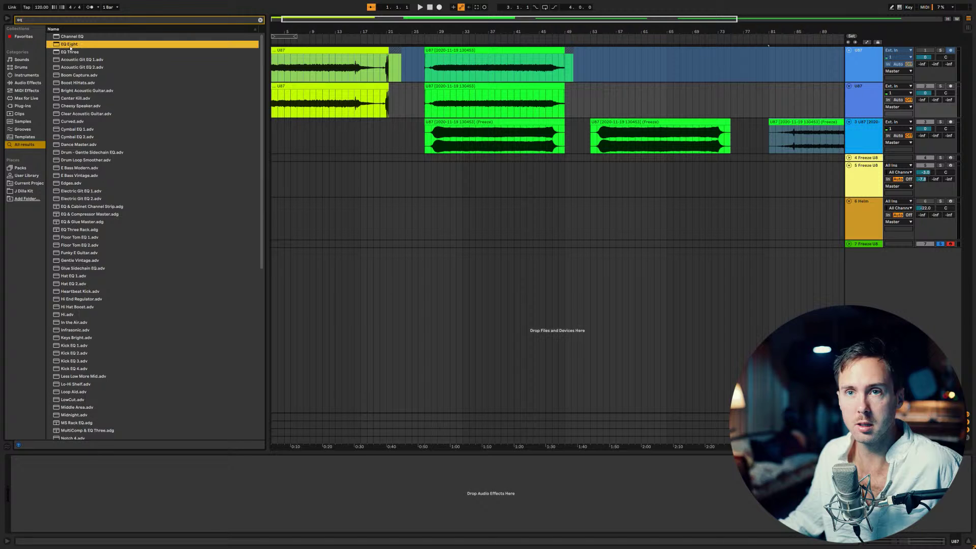
{"action": "left_click_drag", "start_coordinate": [181, 547], "coordinate": [176, 513]}
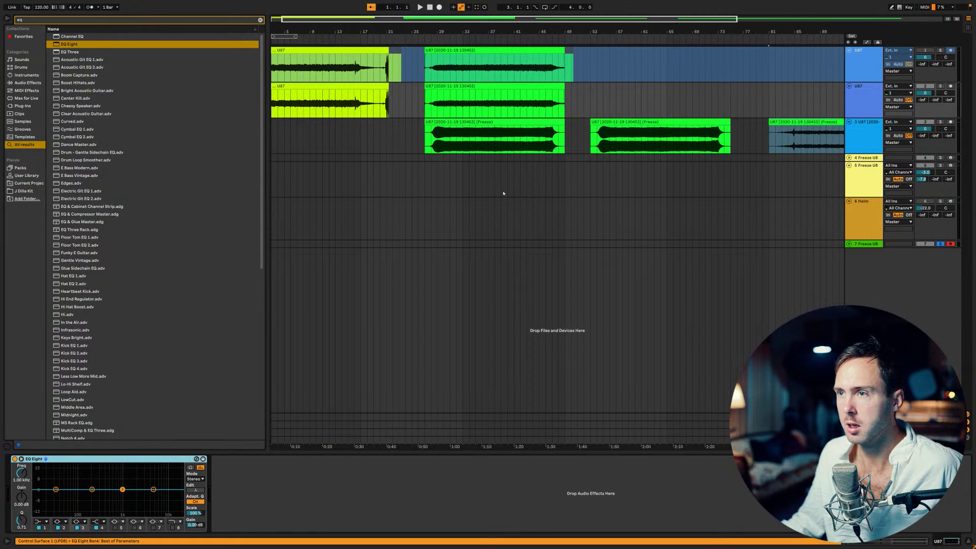
Step: With the track soloed and playing from about bar 29, shape EQ band 3 into a narrow 625 Hz peak, gain 15 dB, Q 18
{"action": "left_click", "coordinate": [444, 102]}
{"action": "key", "text": "space"}
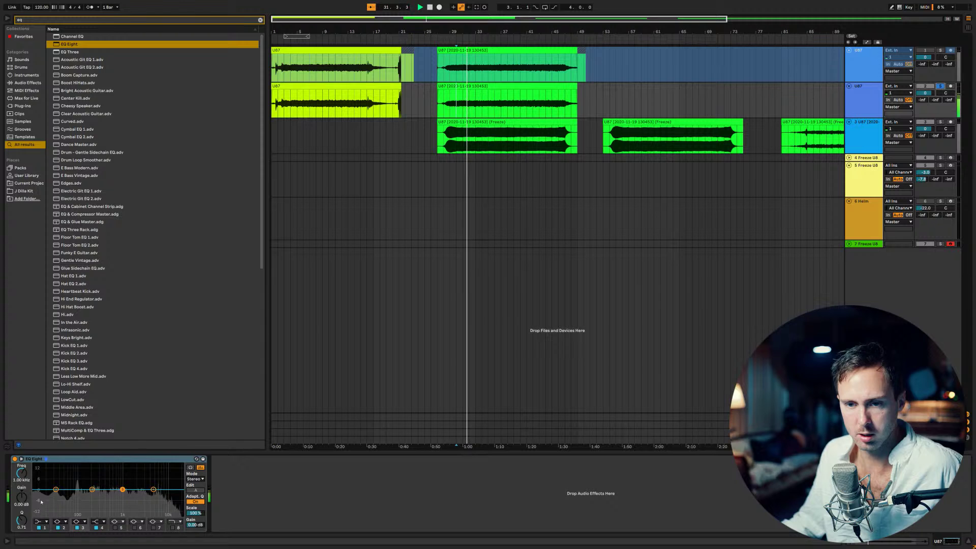
{"action": "left_click_drag", "start_coordinate": [24, 500], "coordinate": [24, 457]}
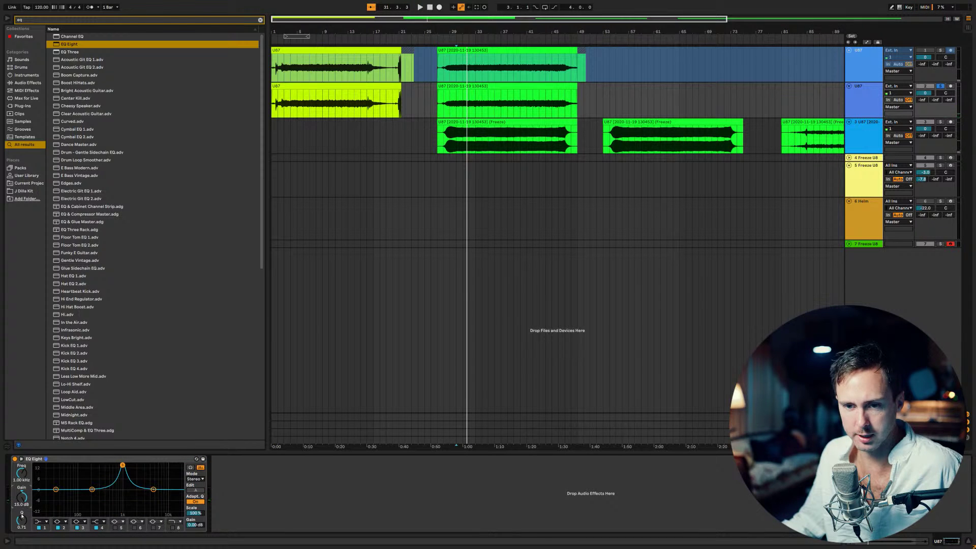
{"action": "key", "text": "space"}
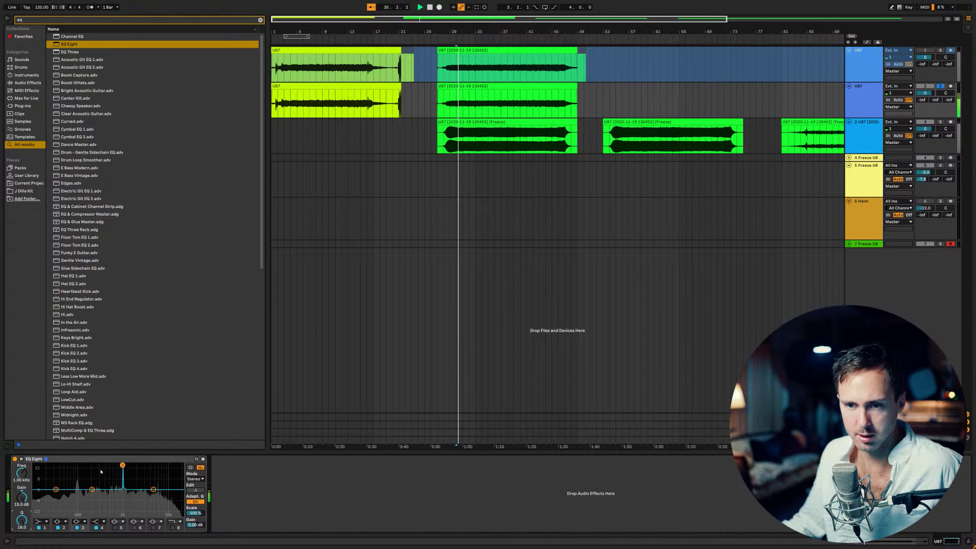
{"action": "mouse_move", "coordinate": [21, 473]}
{"action": "left_mouse_down"}
{"action": "mouse_move", "coordinate": [22, 489]}
{"action": "mouse_move", "coordinate": [233, 474]}
{"action": "left_mouse_up"}
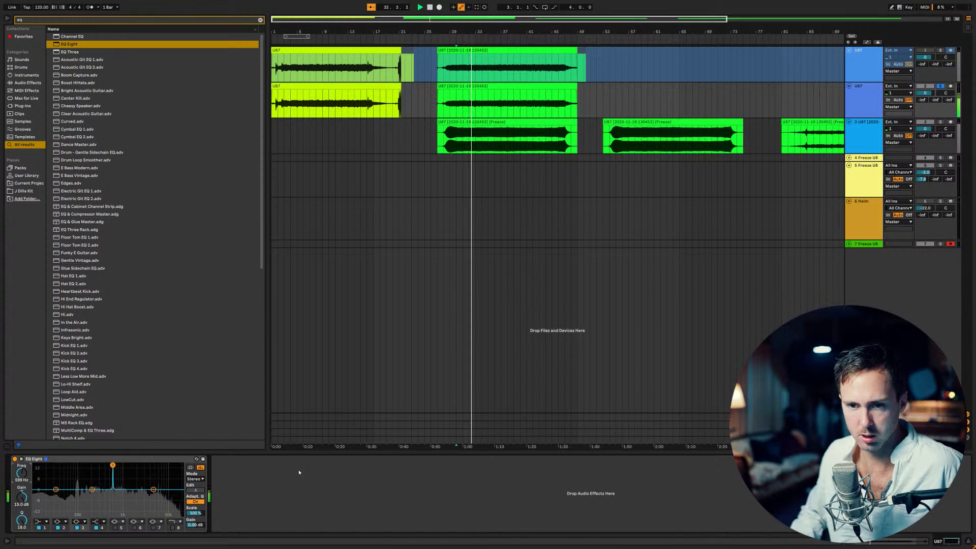
{"action": "key", "text": "Up"}
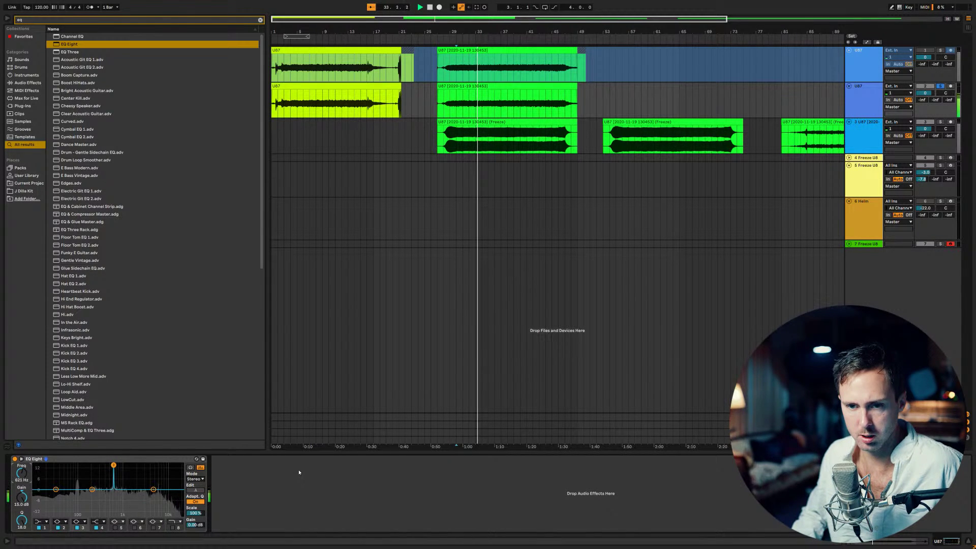
{"action": "key", "text": "Down"}
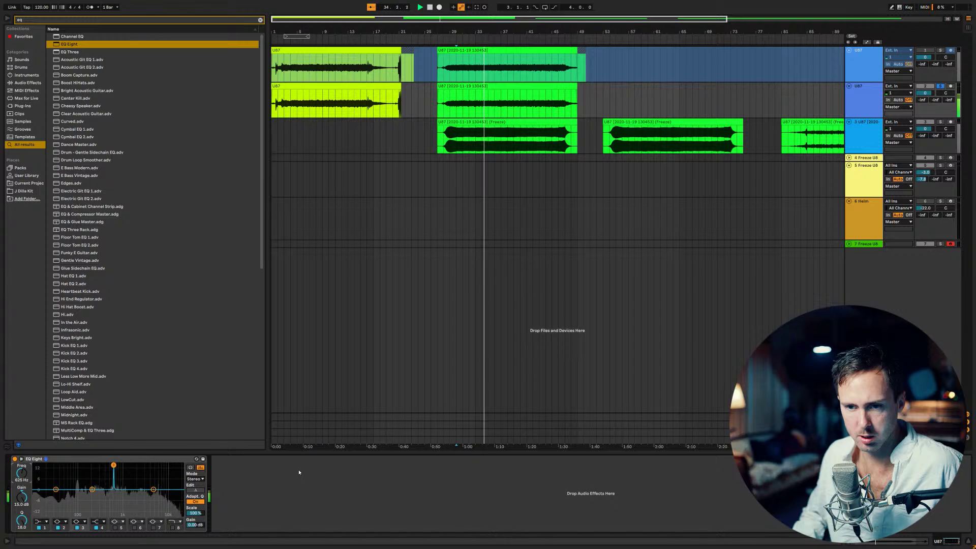
Step: Set the EQ Eight's scale to 200 % to exaggerate the peak
{"action": "left_click", "coordinate": [195, 513]}
{"action": "type", "text": "200"}
{"action": "key", "text": "Return"}
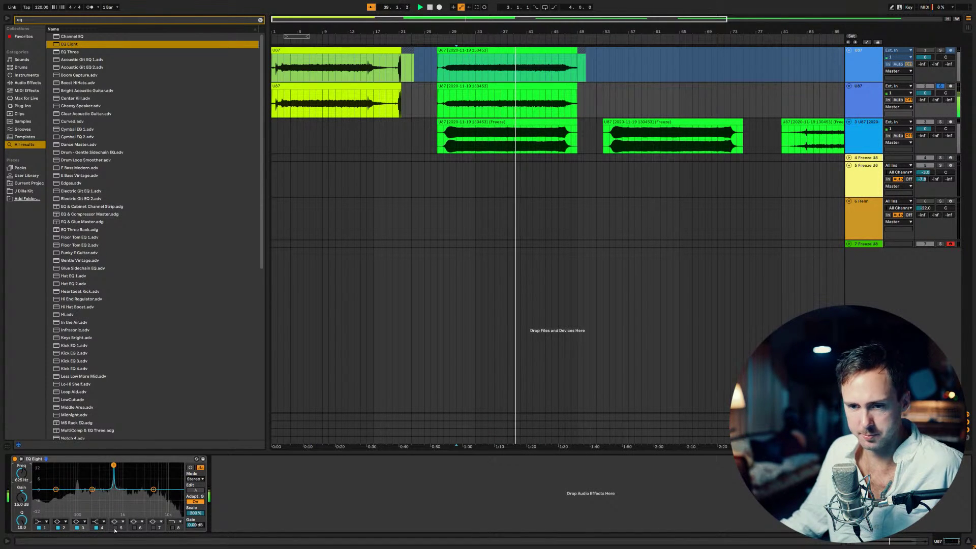
Step: Shape a second narrow EQ peak with band 2 at 1.25 kHz, gain 15 dB, Q 18
{"action": "left_click", "coordinate": [64, 528]}
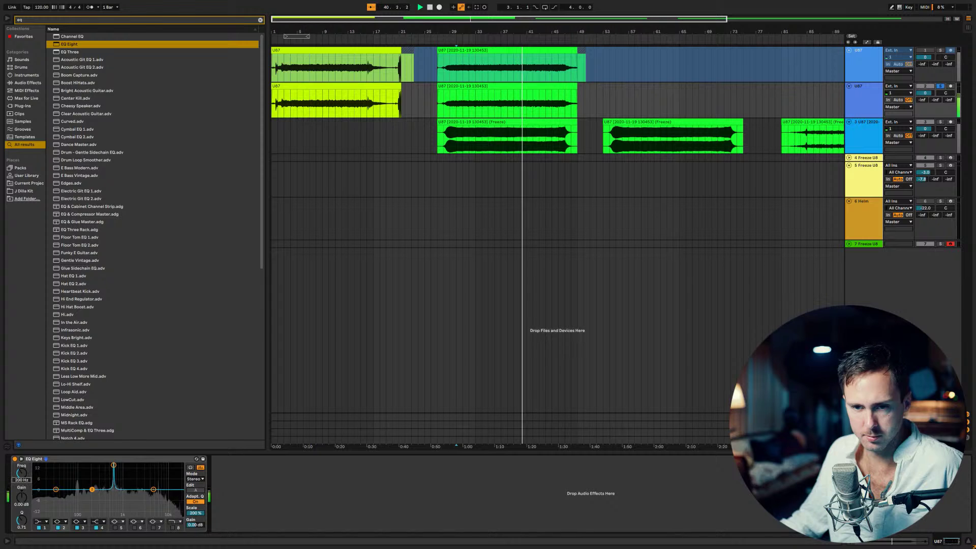
{"action": "left_click_drag", "start_coordinate": [21, 481], "coordinate": [22, 457]}
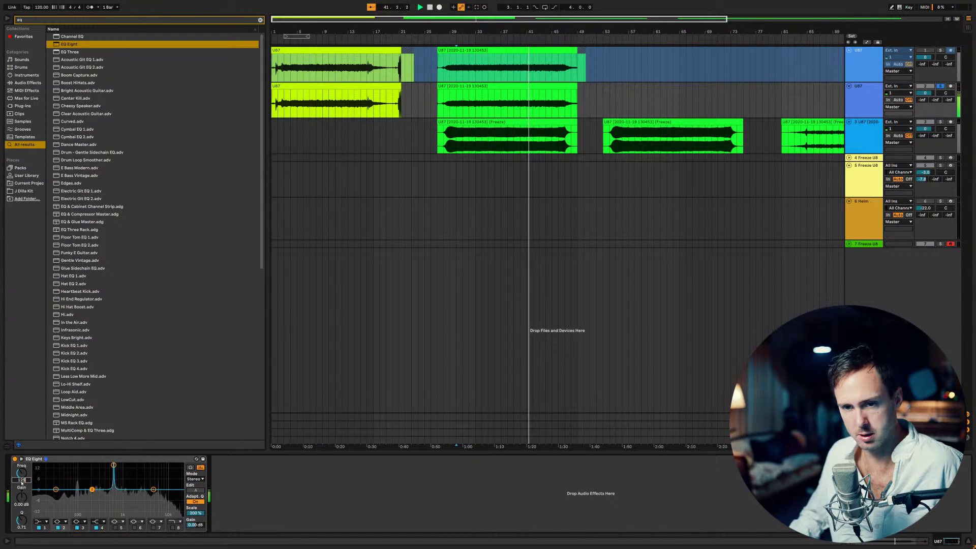
{"action": "left_click_drag", "start_coordinate": [21, 519], "coordinate": [20, 472]}
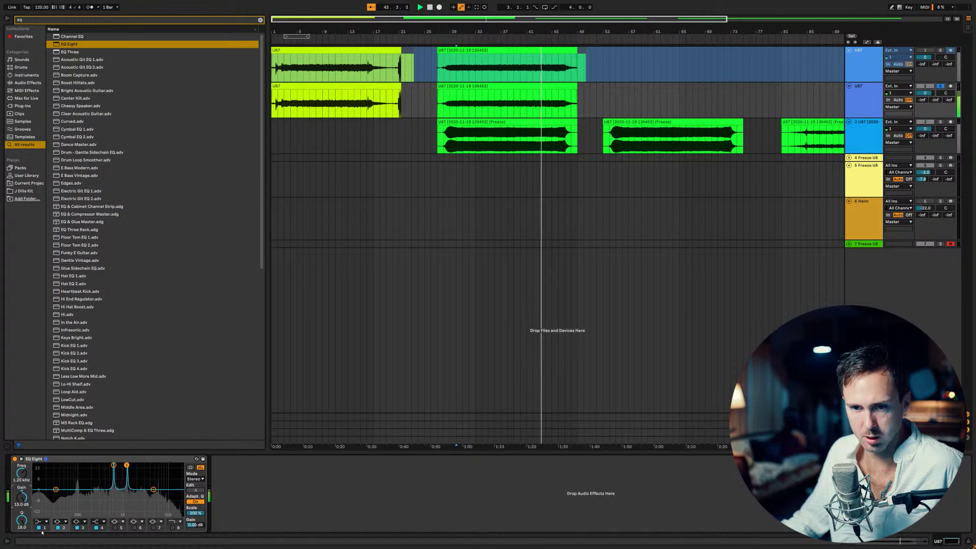
Step: Enable EQ band 5 and shape it into a third narrow peak at 2.50 kHz, gain 15 dB, Q 18
{"action": "left_click", "coordinate": [116, 527]}
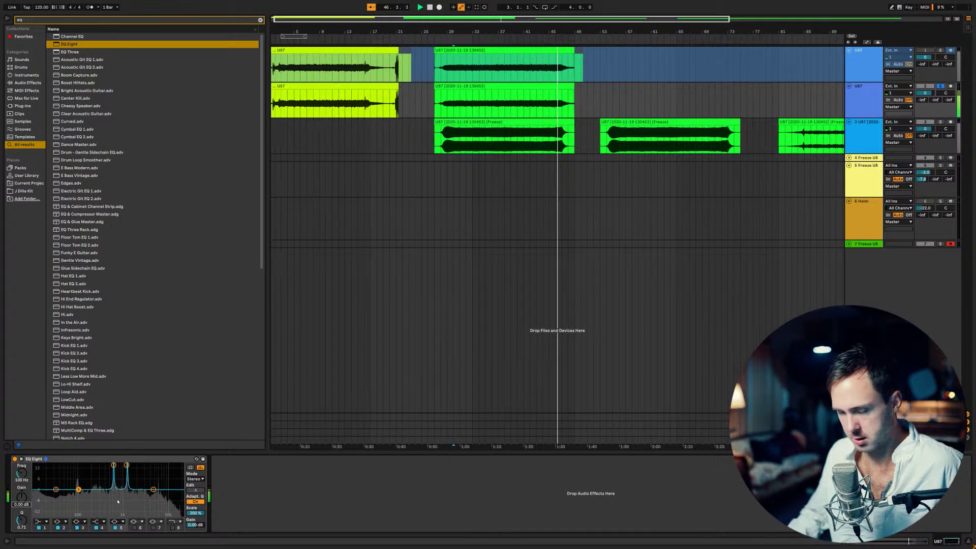
{"action": "left_click", "coordinate": [25, 481]}
{"action": "type", "text": "2500"}
{"action": "key", "text": "Return"}
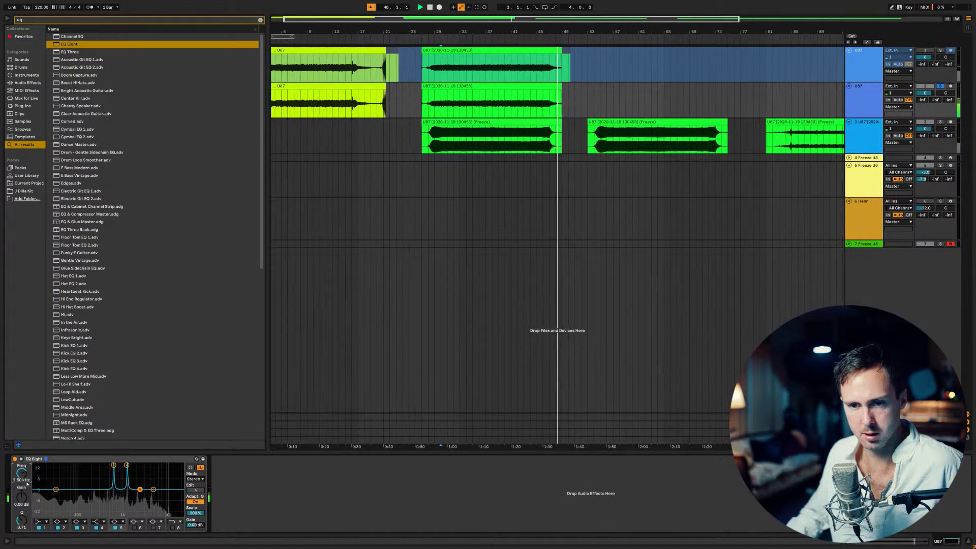
{"action": "left_click", "coordinate": [21, 526]}
{"action": "type", "text": "18"}
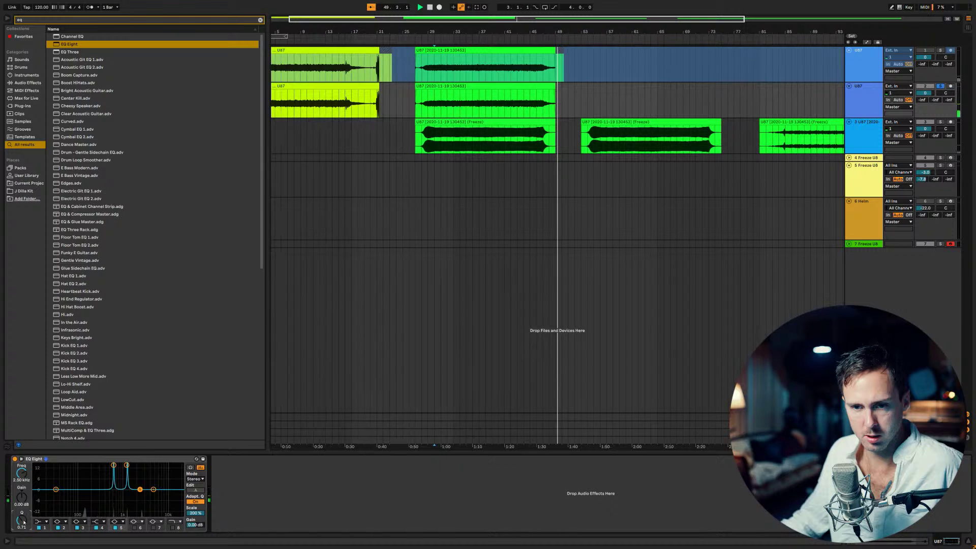
{"action": "key", "text": "Return"}
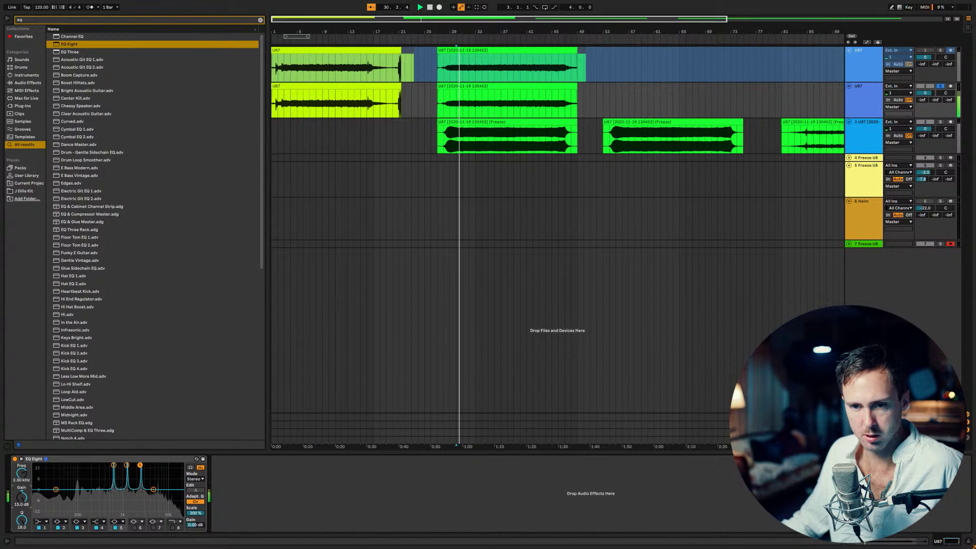
Step: Reduce the 2.50 kHz and 1.25 kHz peaks to about 8.5 dB and turn band 1 into a low cut at 550 Hz
{"action": "left_click_drag", "start_coordinate": [22, 500], "coordinate": [23, 508]}
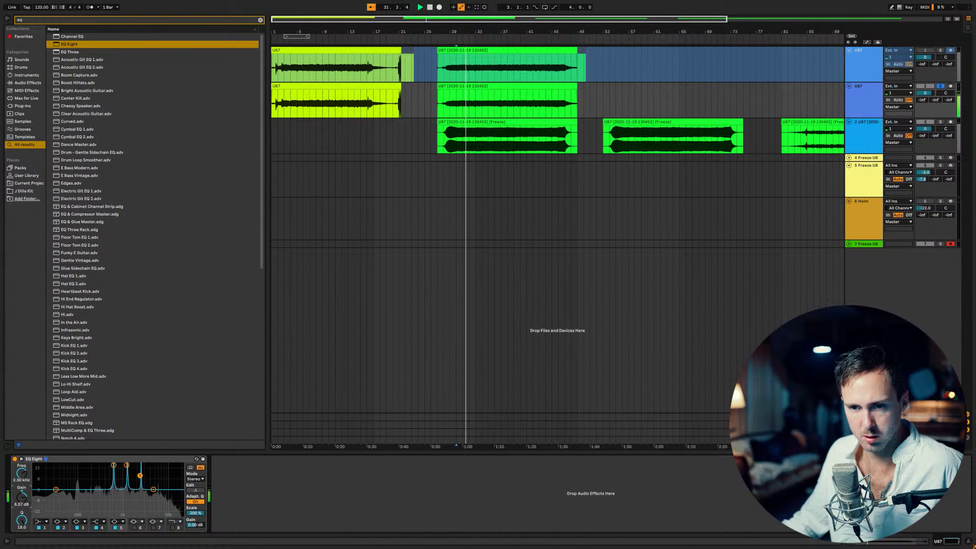
{"action": "left_click_drag", "start_coordinate": [130, 467], "coordinate": [131, 477]}
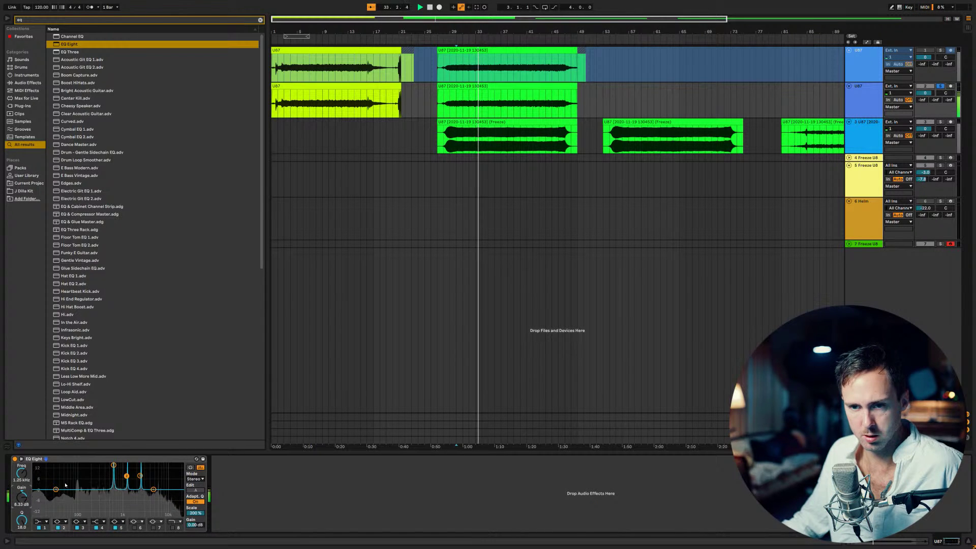
{"action": "left_click", "coordinate": [41, 522]}
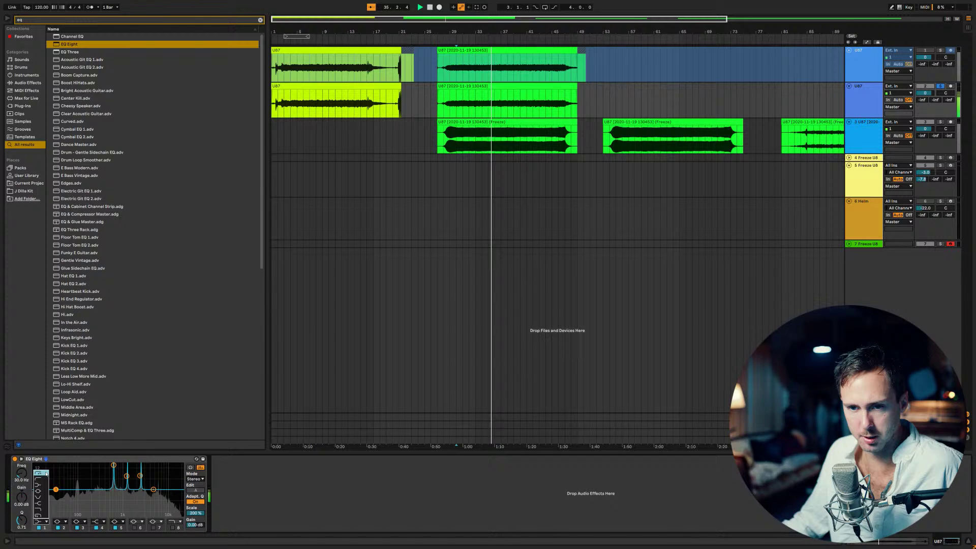
{"action": "left_click", "coordinate": [66, 497]}
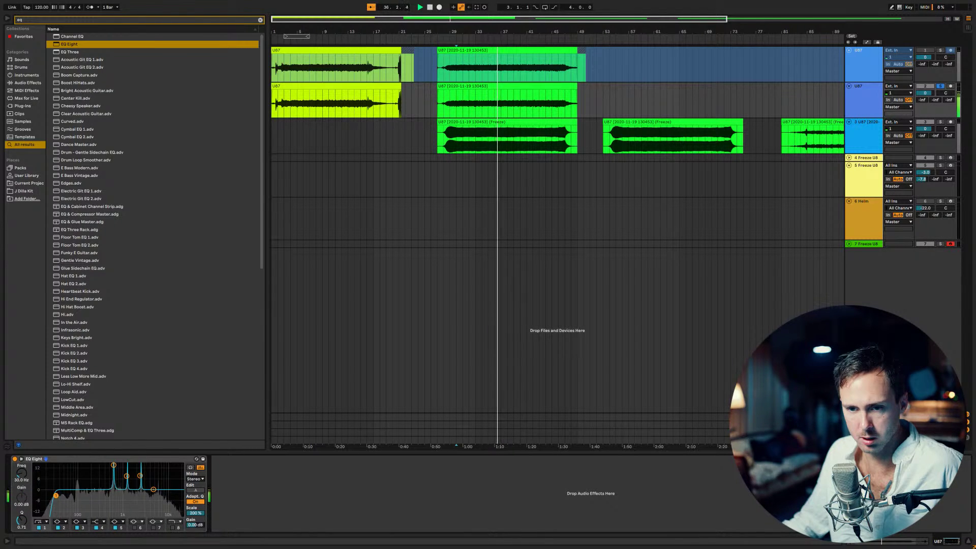
{"action": "left_click_drag", "start_coordinate": [66, 497], "coordinate": [111, 495]}
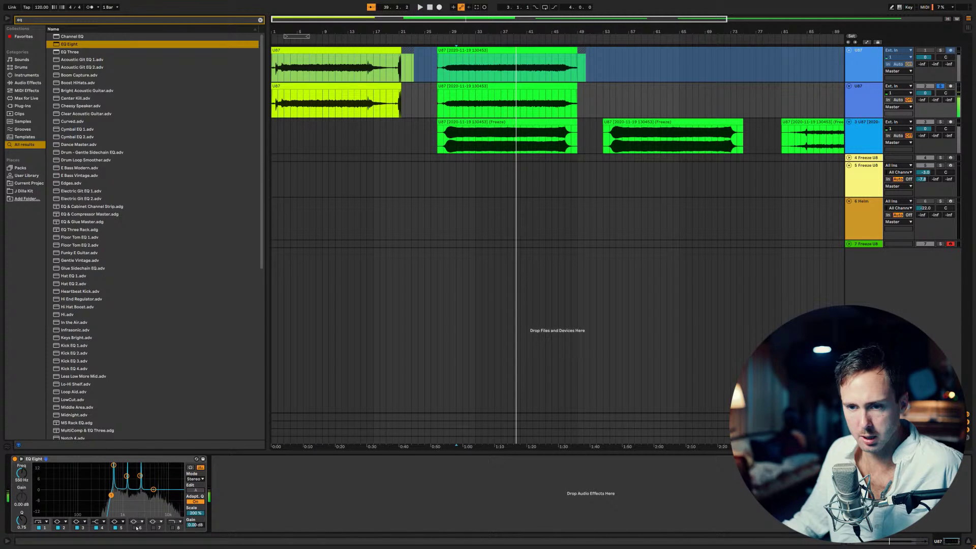
Step: Enable EQ band 6, try boosting it around 719 Hz, and settle on a gain of -3.33 dB there
{"action": "left_click", "coordinate": [134, 528]}
{"action": "key", "text": "space"}
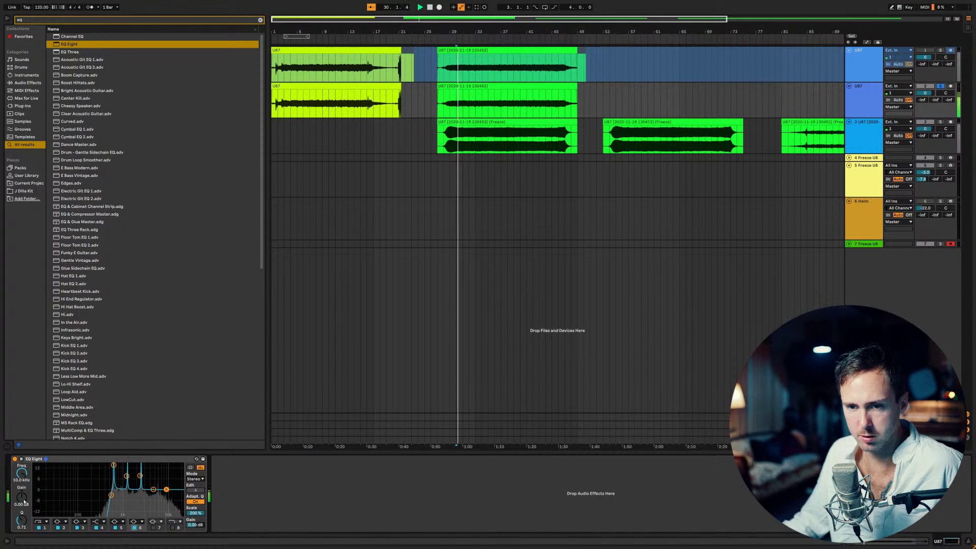
{"action": "mouse_move", "coordinate": [21, 497]}
{"action": "left_mouse_down"}
{"action": "mouse_move", "coordinate": [21, 485]}
{"action": "mouse_move", "coordinate": [21, 497]}
{"action": "left_mouse_up"}
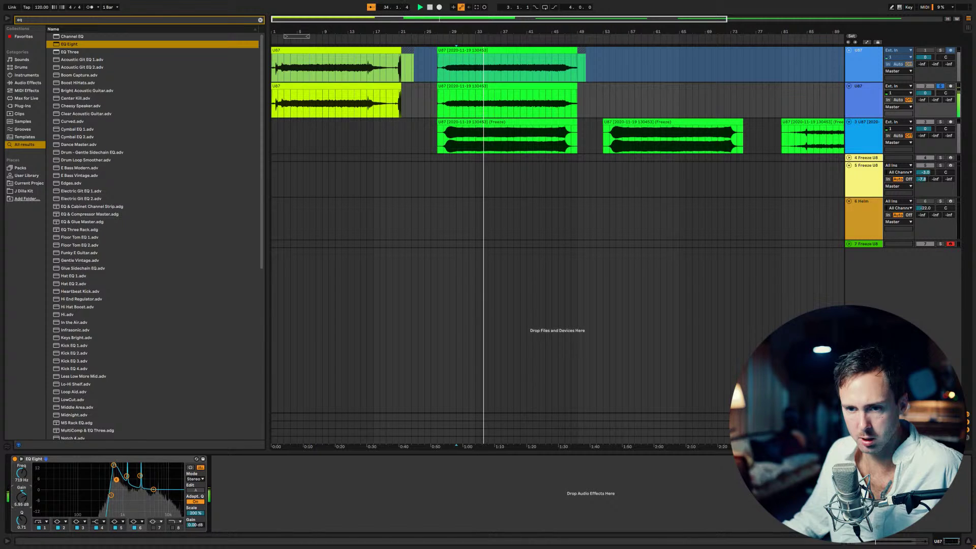
{"action": "mouse_move", "coordinate": [21, 493]}
{"action": "left_mouse_down"}
{"action": "mouse_move", "coordinate": [21, 508]}
{"action": "mouse_move", "coordinate": [22, 497]}
{"action": "left_mouse_up"}
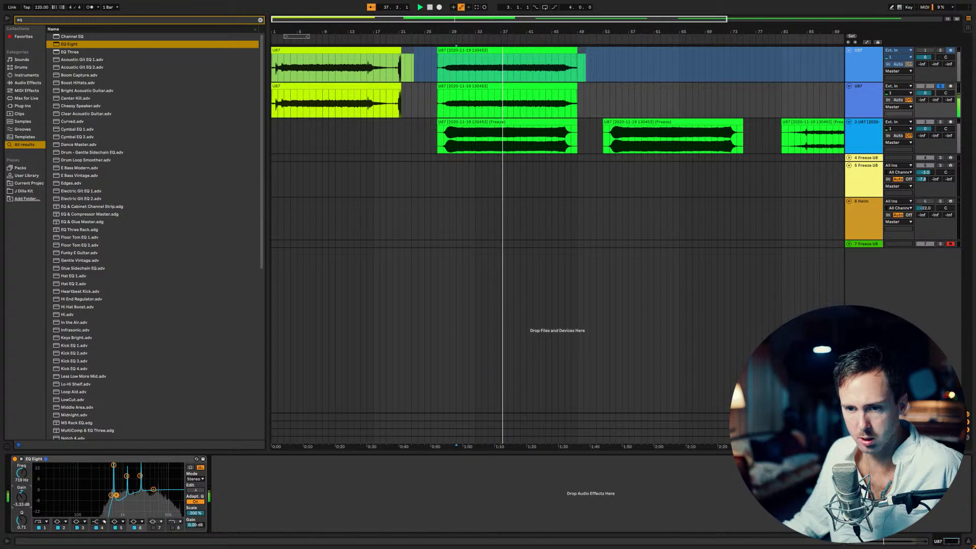
Step: Duplicate the EQ Eight twice to stack three identical instances, auditioning the track from about bar 29
{"action": "left_click", "coordinate": [87, 460]}
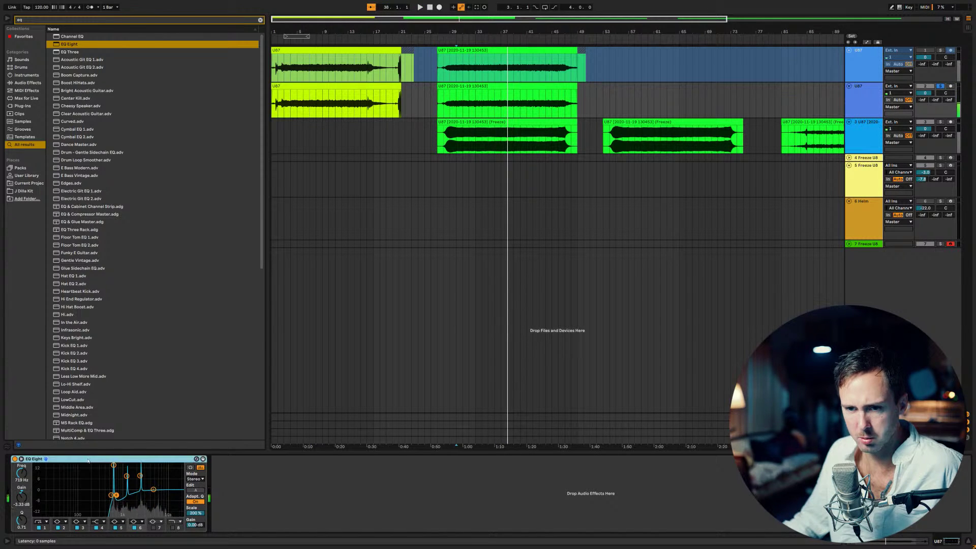
{"action": "key", "text": "super+d"}
{"action": "key", "text": "space"}
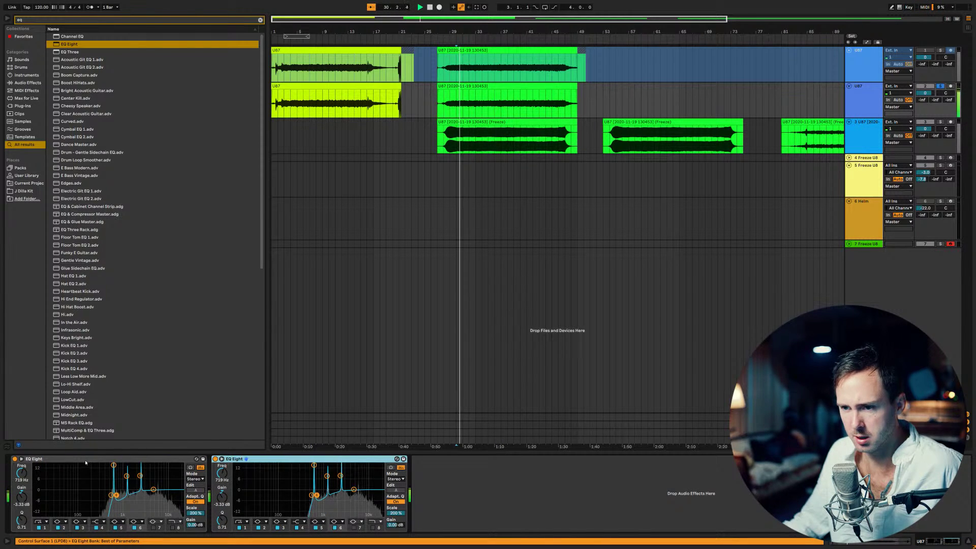
{"action": "key", "text": "super+d"}
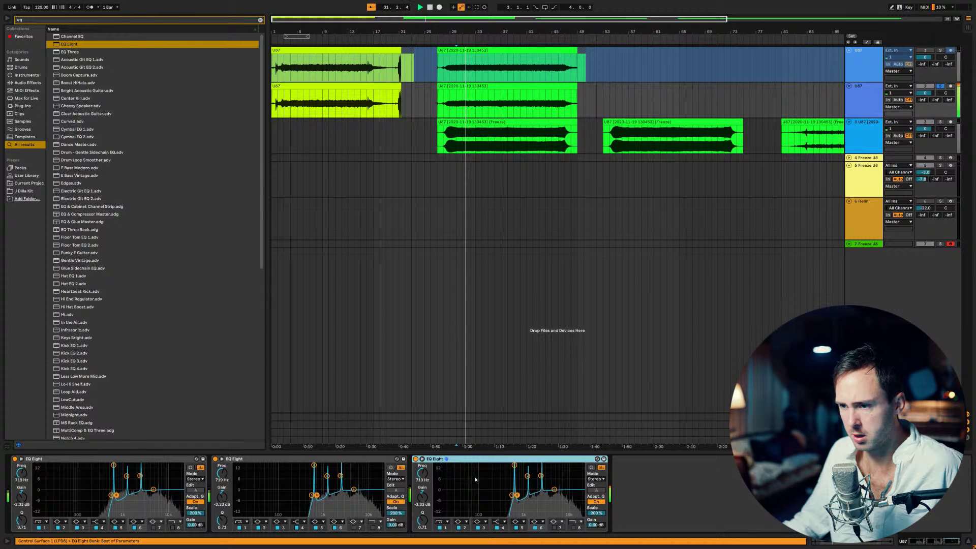
Step: Find the Utility effect in the browser, add it after the third EQ Eight, and lower its gain to about -16.7 dB
{"action": "key", "text": "super+f"}
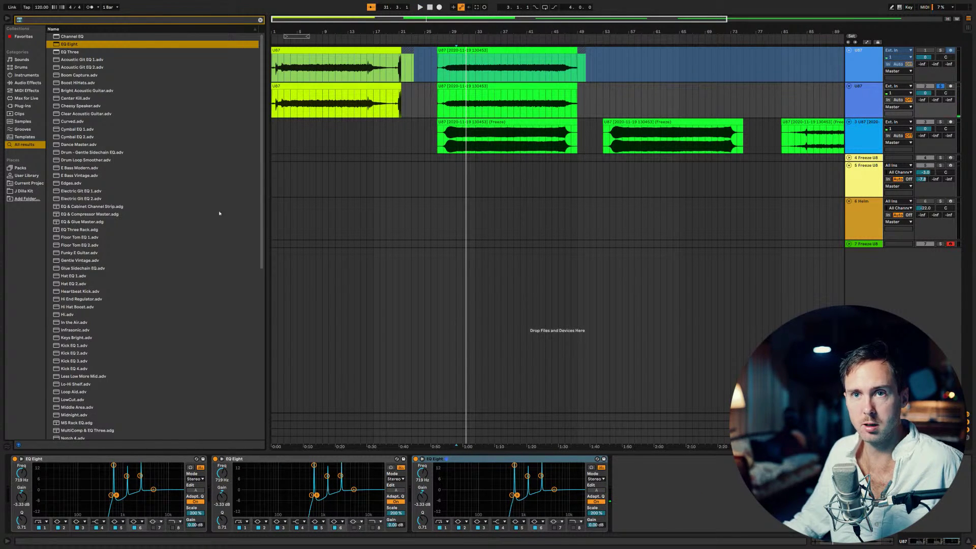
{"action": "left_click", "coordinate": [66, 44]}
{"action": "key", "text": "super+f"}
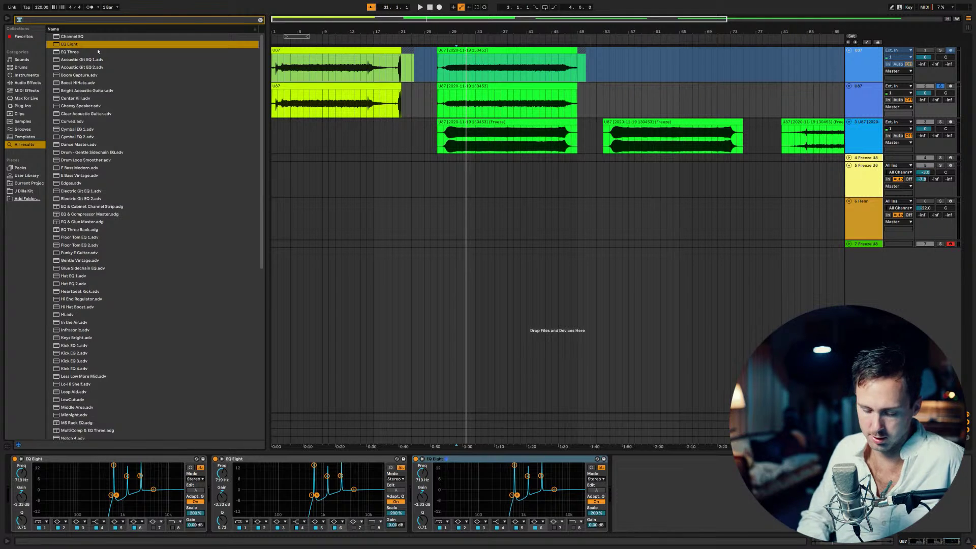
{"action": "type", "text": "uti"}
{"action": "left_click_drag", "start_coordinate": [67, 40], "coordinate": [671, 485]}
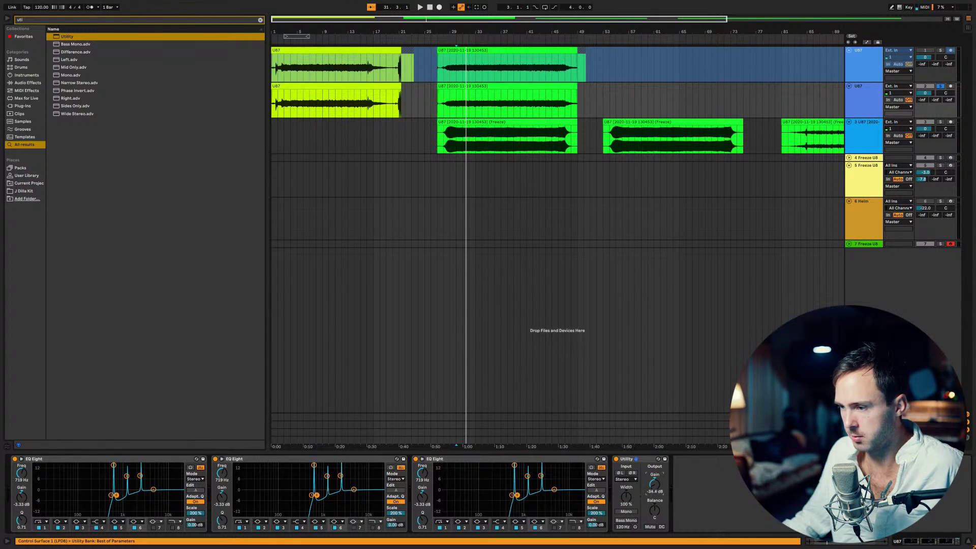
{"action": "key", "text": "space"}
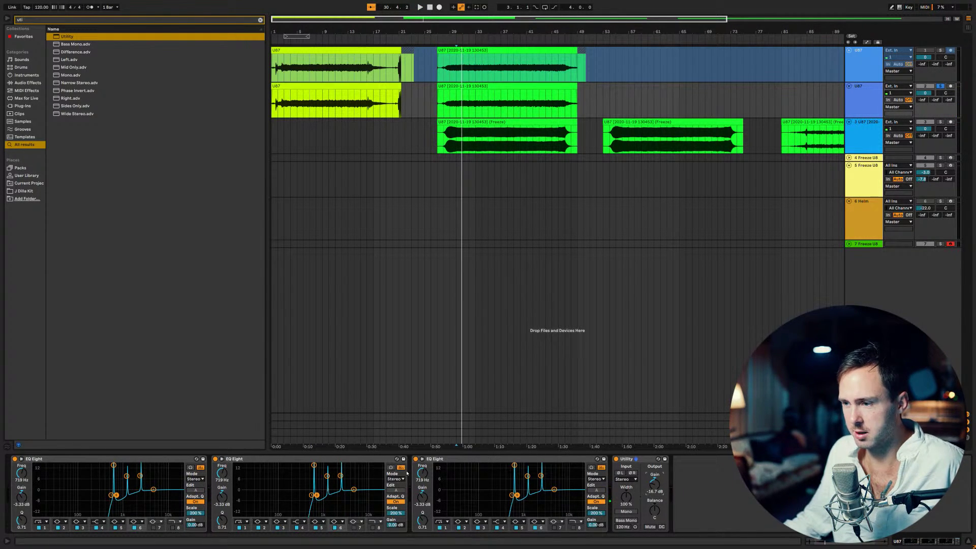
Step: Disable and re-enable the band 1 low cut in the stacked EQ Eights during playback to compare the sound
{"action": "left_click", "coordinate": [440, 528]}
{"action": "key", "text": "space"}
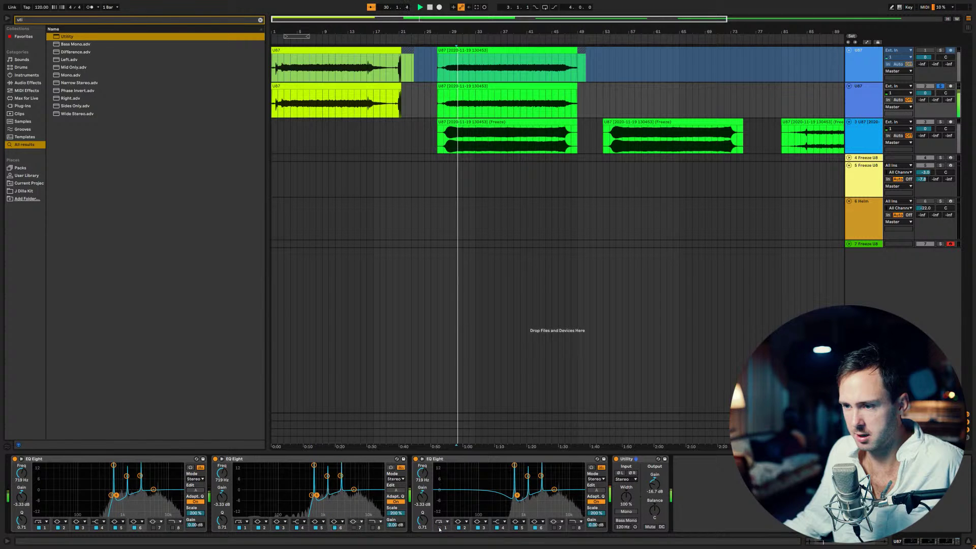
{"action": "left_click", "coordinate": [38, 528]}
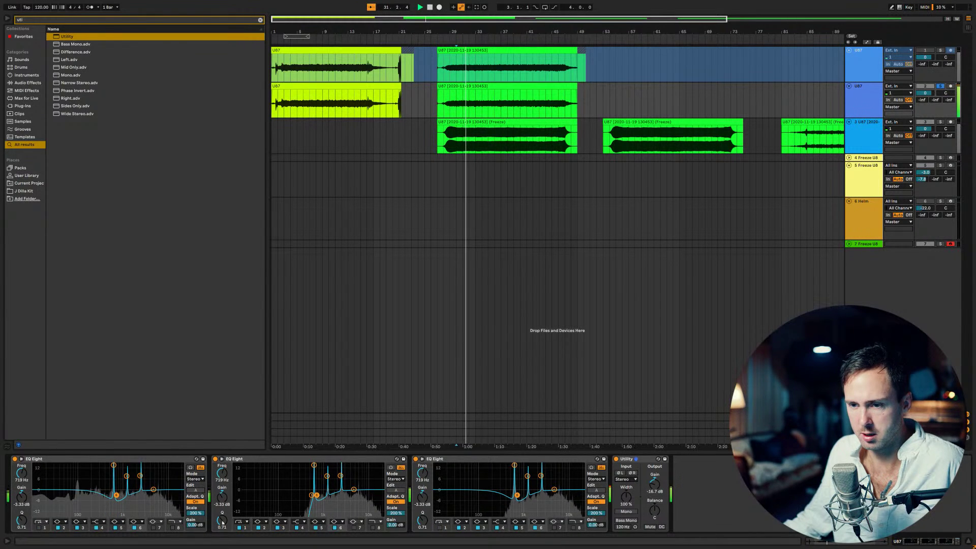
{"action": "left_click", "coordinate": [239, 527]}
{"action": "left_click", "coordinate": [39, 528]}
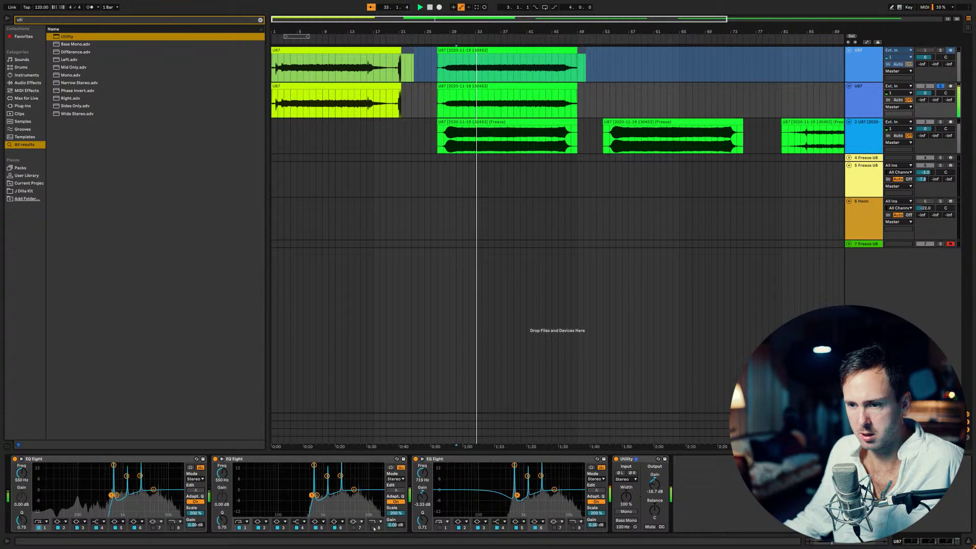
{"action": "left_click", "coordinate": [439, 528]}
{"action": "key", "text": "space"}
{"action": "key", "text": "space"}
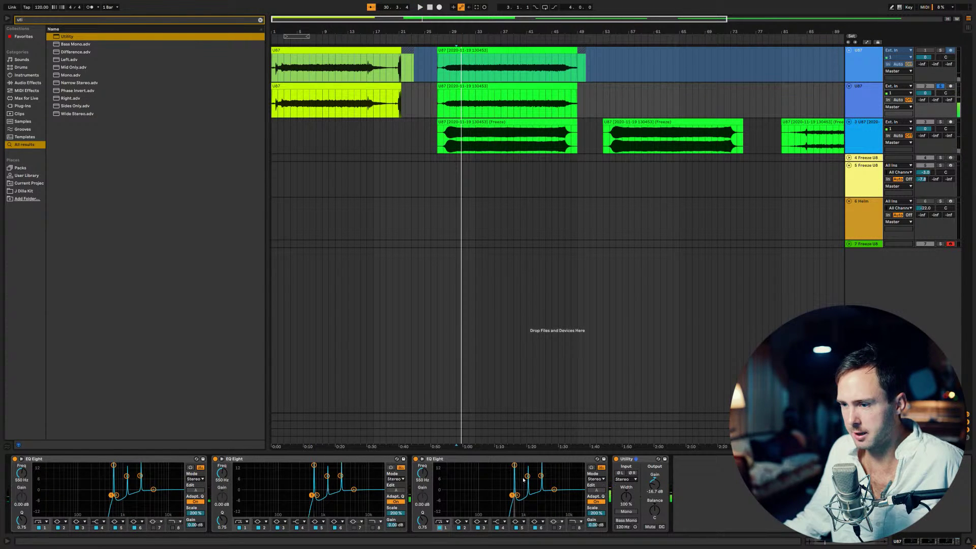
Step: Delete the two duplicate EQ Eights so only the first instance stays ahead of the Utility
{"action": "left_click", "coordinate": [513, 466]}
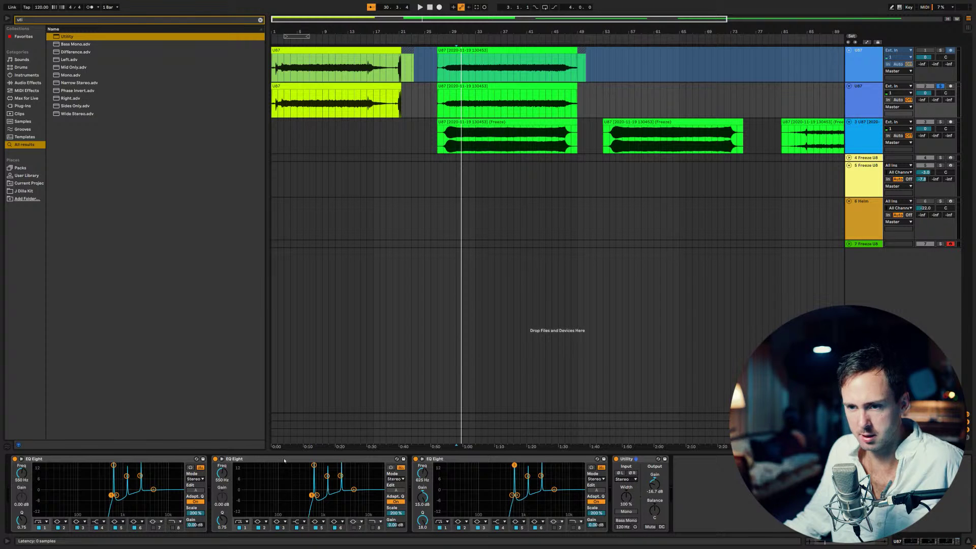
{"action": "left_click", "coordinate": [393, 507]}
{"action": "key", "text": "Delete"}
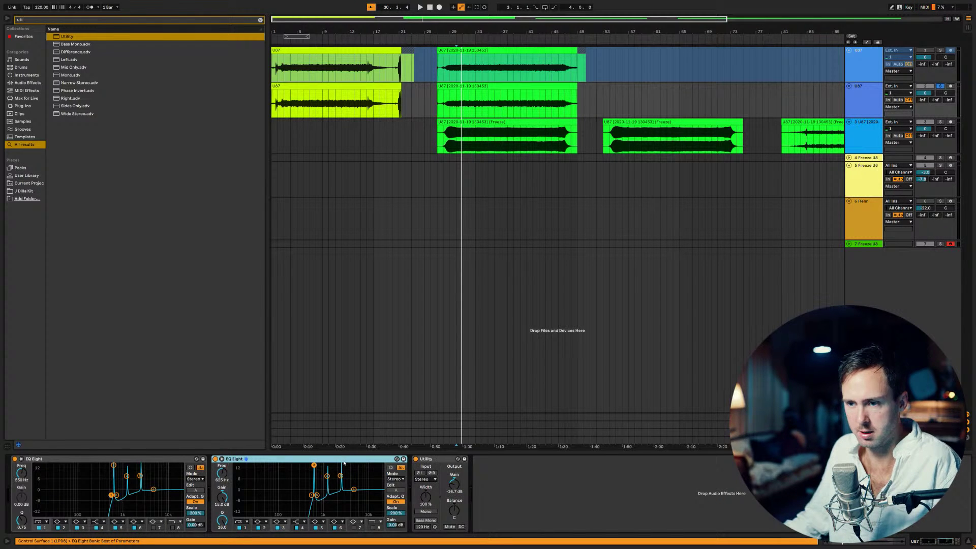
{"action": "key", "text": "Delete"}
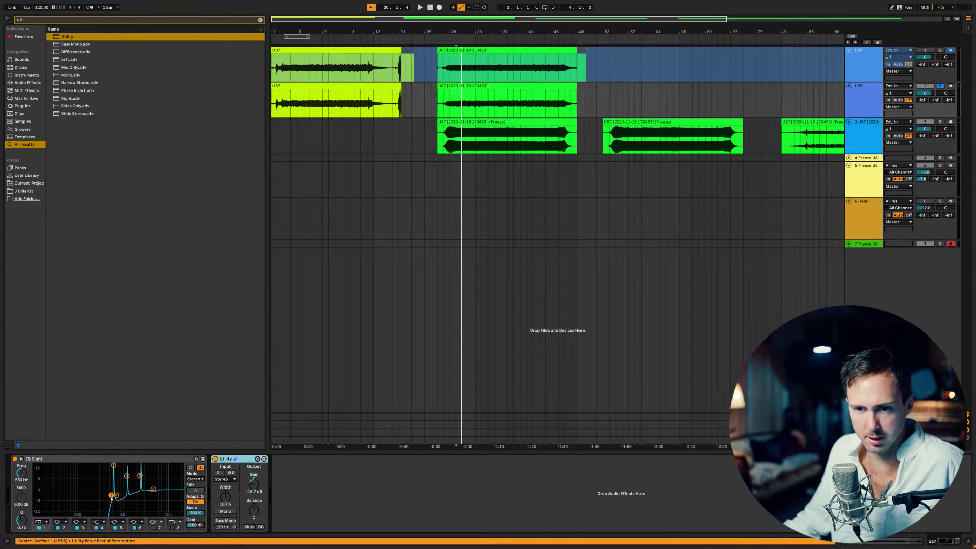
Step: Check the 2.50 kHz and 625 Hz peaks in the EQ Eight and select band 6
{"action": "left_click", "coordinate": [122, 530]}
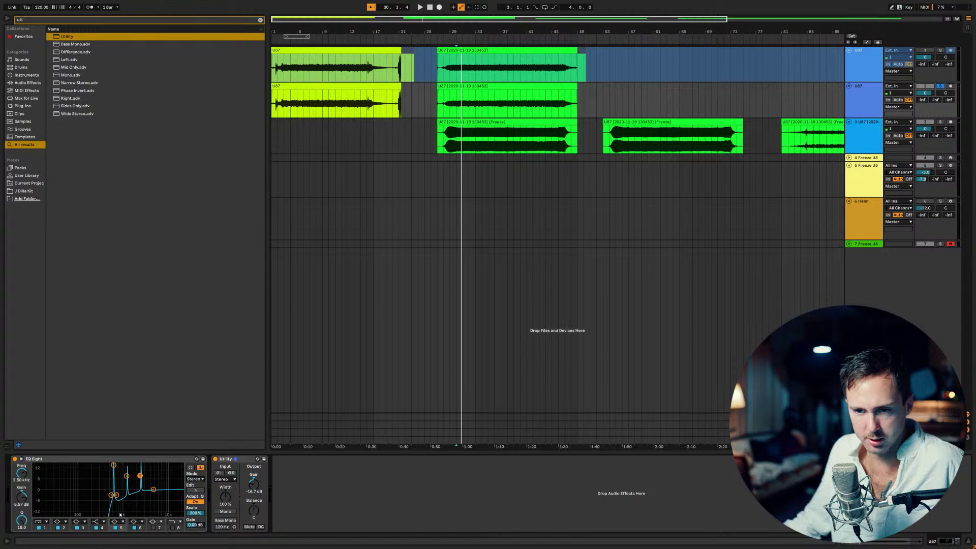
{"action": "left_click_drag", "start_coordinate": [121, 515], "coordinate": [115, 492]}
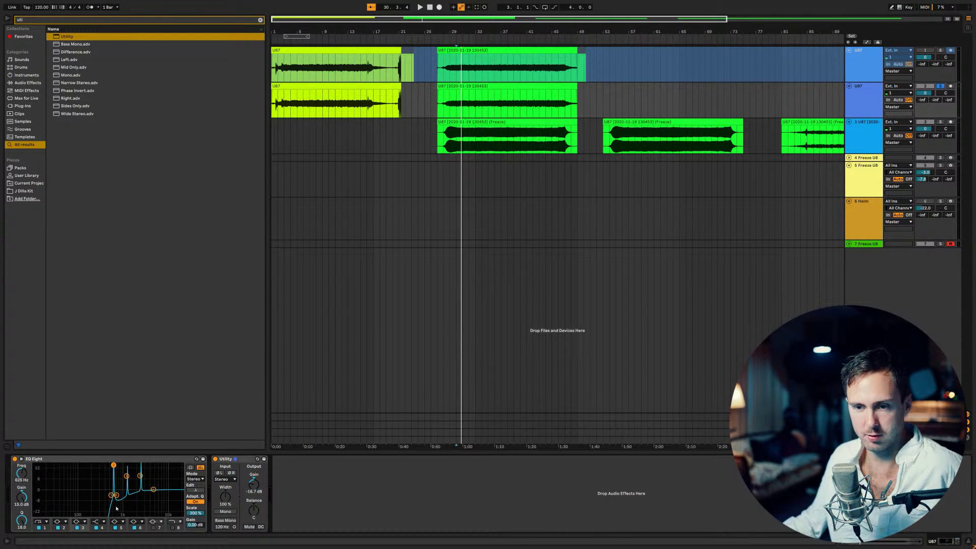
{"action": "left_click", "coordinate": [144, 530]}
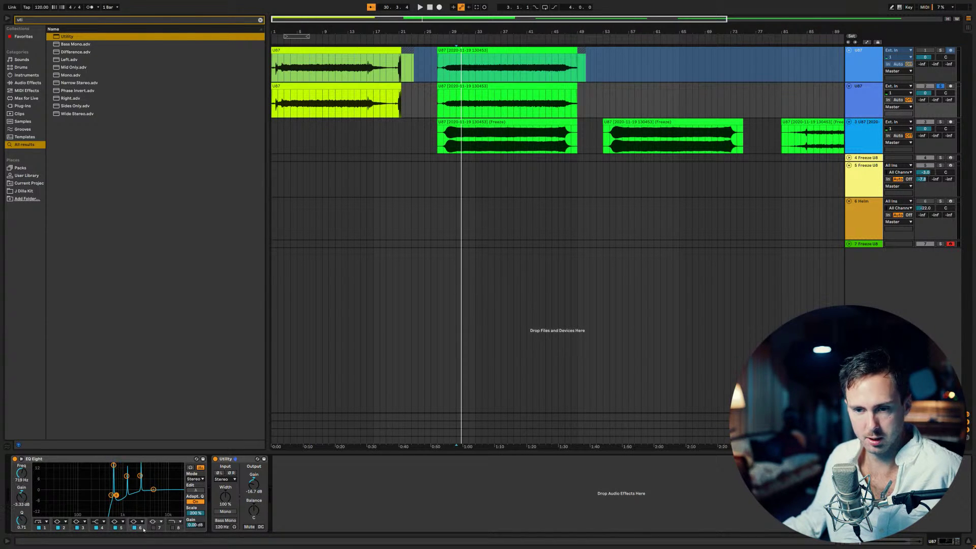
{"action": "left_click", "coordinate": [20, 478]}
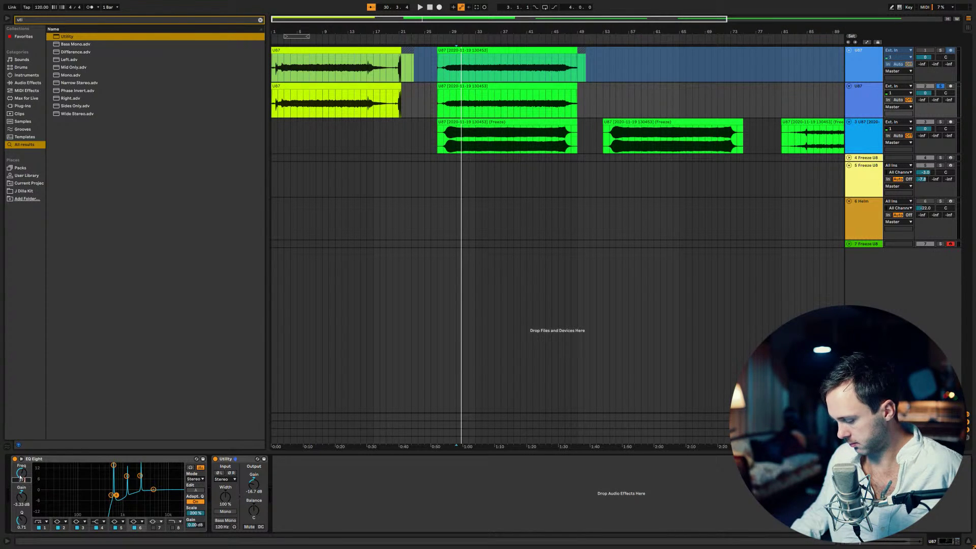
{"action": "type", "text": "37.5"}
{"action": "key", "text": "Return"}
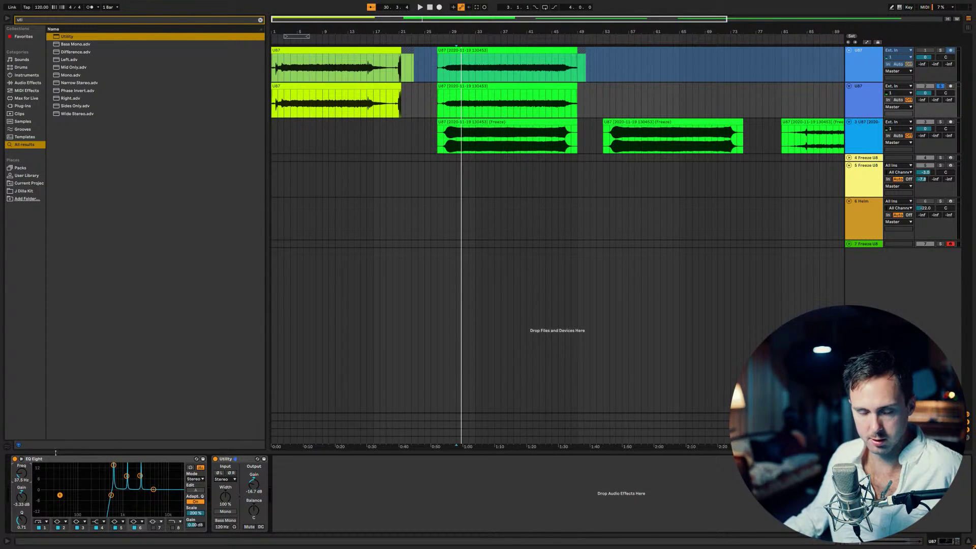
{"action": "key", "text": "Up"}
{"action": "key", "text": "Up"}
{"action": "key", "text": "Up"}
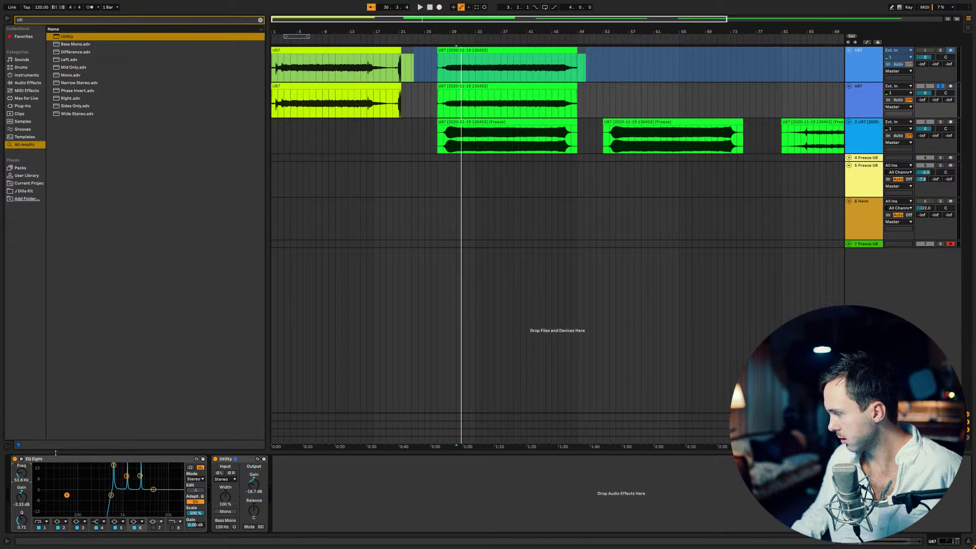
{"action": "key", "text": "Down"}
{"action": "key", "text": "Down"}
{"action": "key", "text": "Down"}
{"action": "key", "text": "Down"}
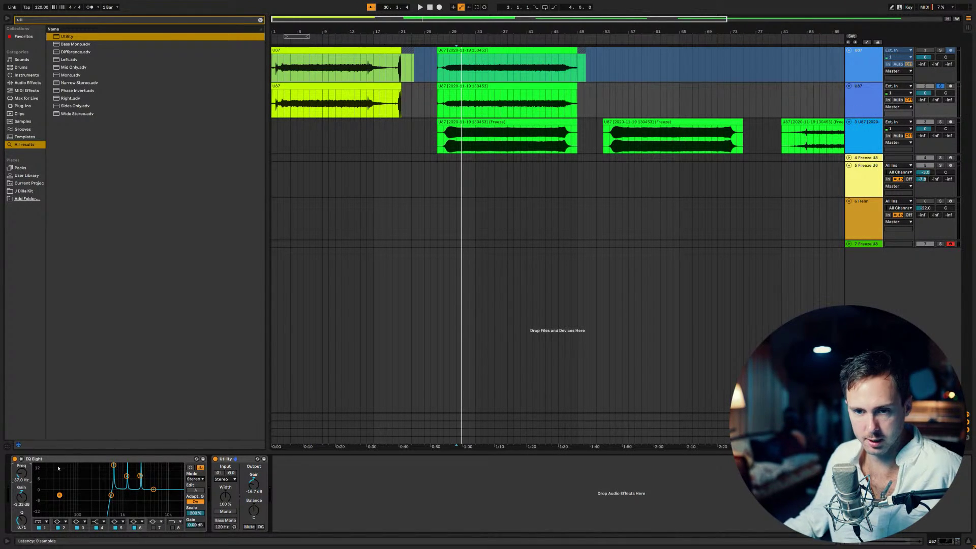
{"action": "left_click_drag", "start_coordinate": [21, 478], "coordinate": [25, 476]}
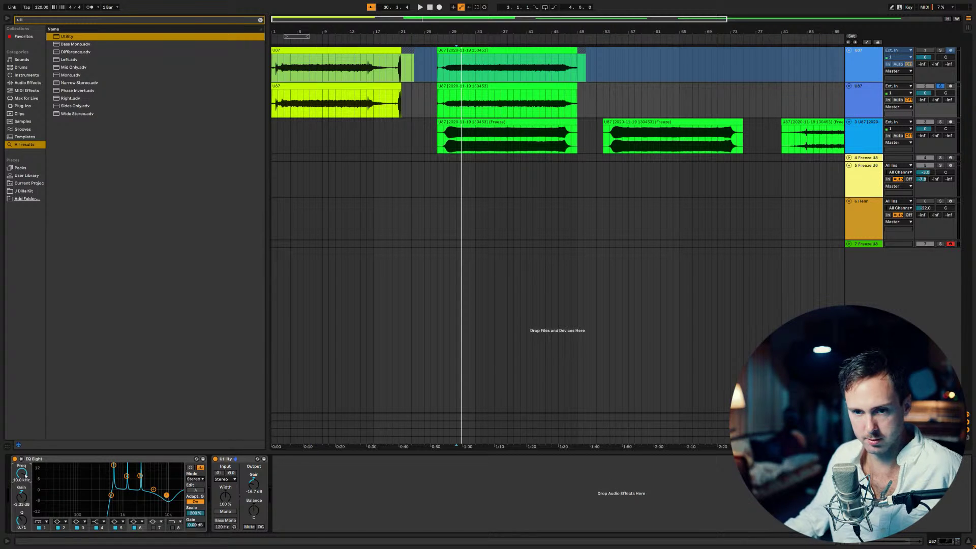
Step: Shape EQ band 6 into a peak at 937 Hz, gain 6.67 dB, Q 18, and widen the 625 Hz peak to a Q of about 5.2
{"action": "left_click", "coordinate": [23, 482]}
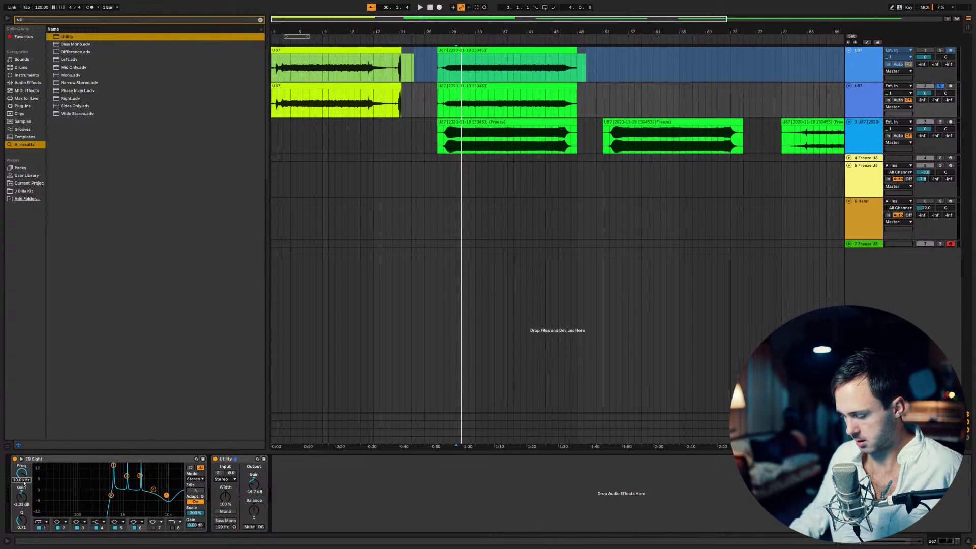
{"action": "type", "text": "37"}
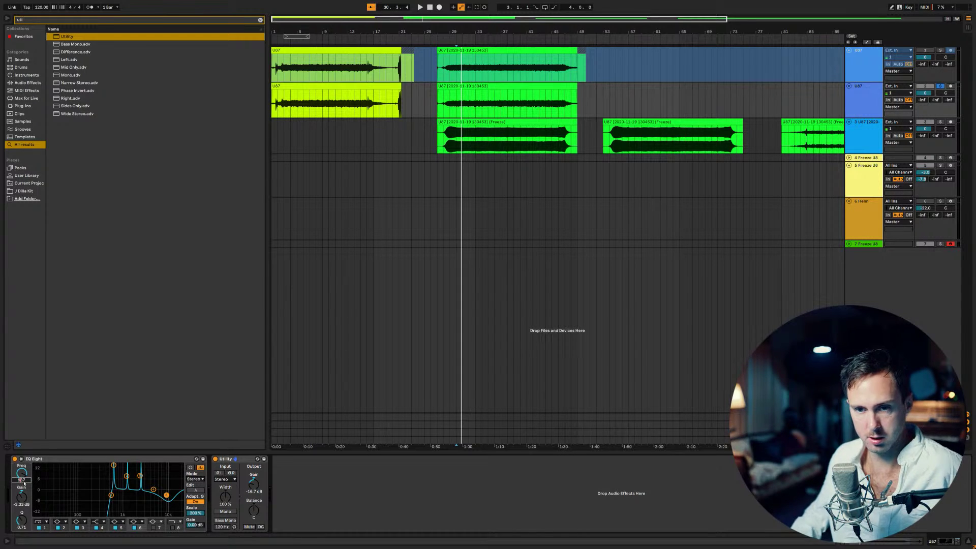
{"action": "type", "text": "37"}
{"action": "key", "text": "Return"}
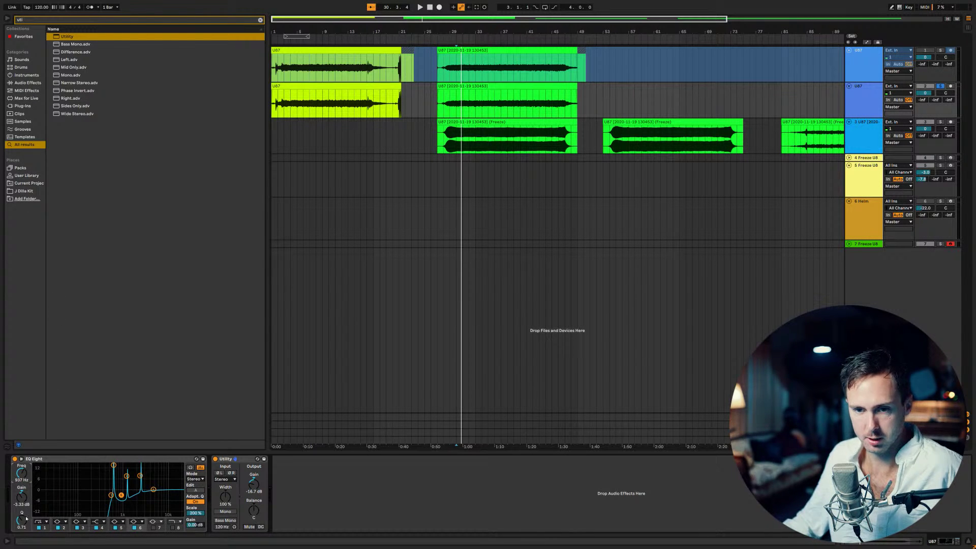
{"action": "mouse_move", "coordinate": [26, 517]}
{"action": "left_mouse_down"}
{"action": "mouse_move", "coordinate": [22, 463]}
{"action": "mouse_move", "coordinate": [22, 478]}
{"action": "left_mouse_up"}
{"action": "key", "text": "space"}
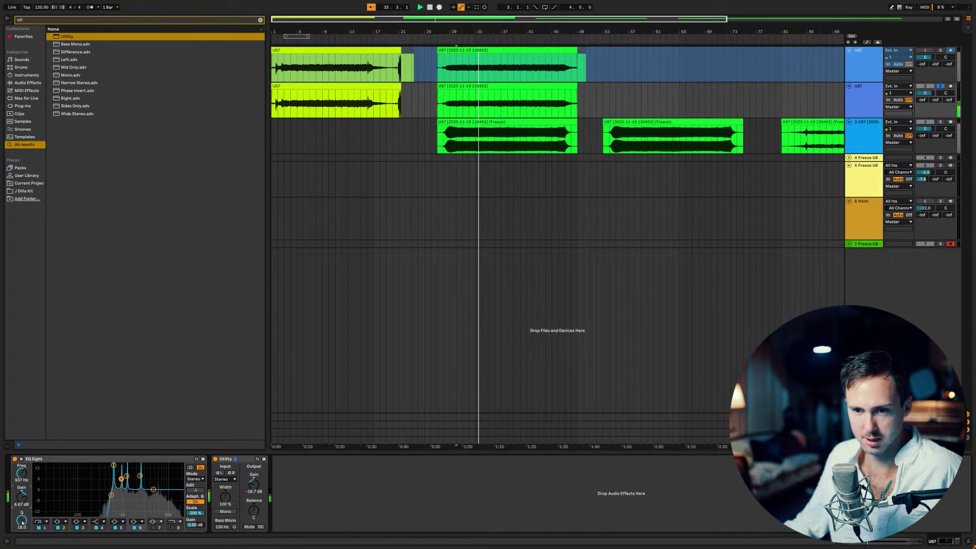
{"action": "left_click", "coordinate": [114, 465]}
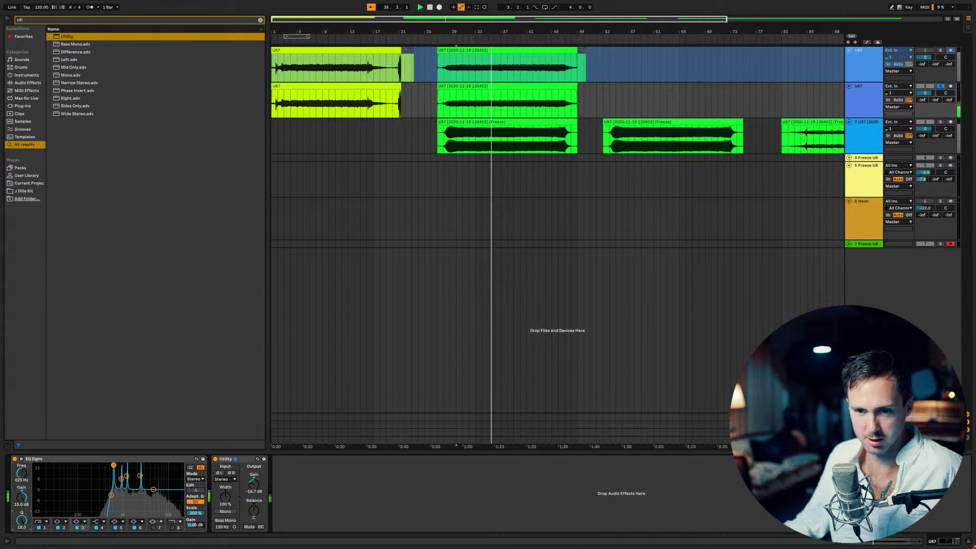
{"action": "left_click_drag", "start_coordinate": [22, 519], "coordinate": [24, 525]}
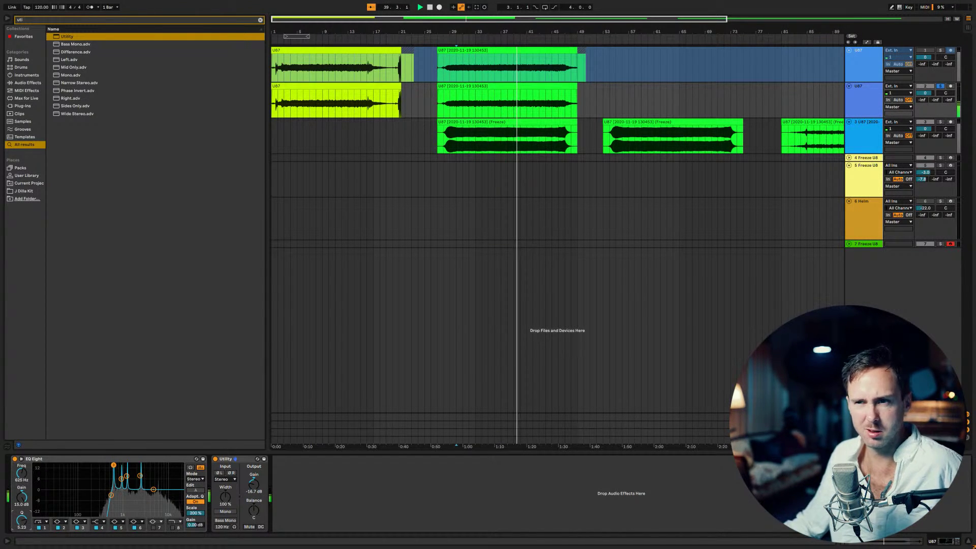
Step: Duplicate the reworked EQ Eight twice and lower the Utility gain to -37.6 dB during playback
{"action": "left_click", "coordinate": [70, 459]}
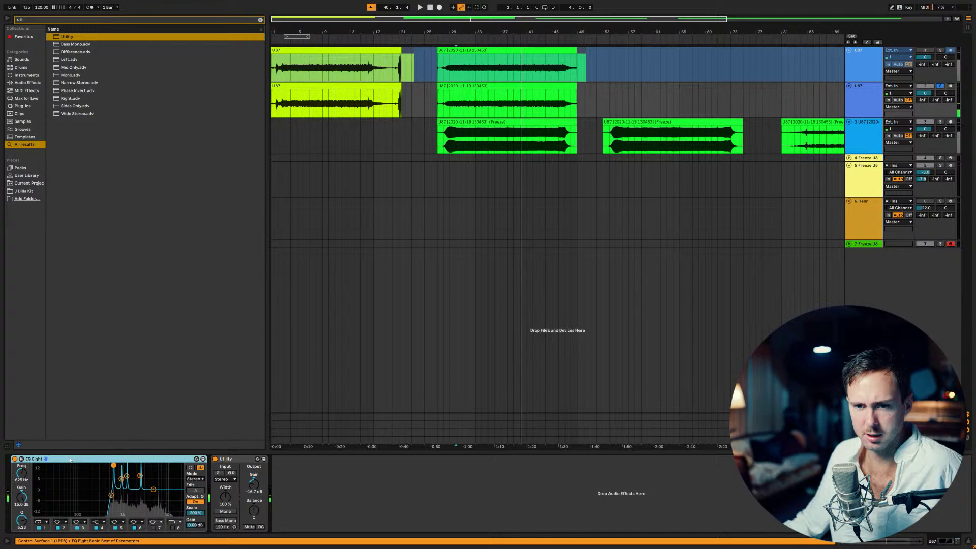
{"action": "key", "text": "ctrl+d"}
{"action": "key", "text": "ctrl+d"}
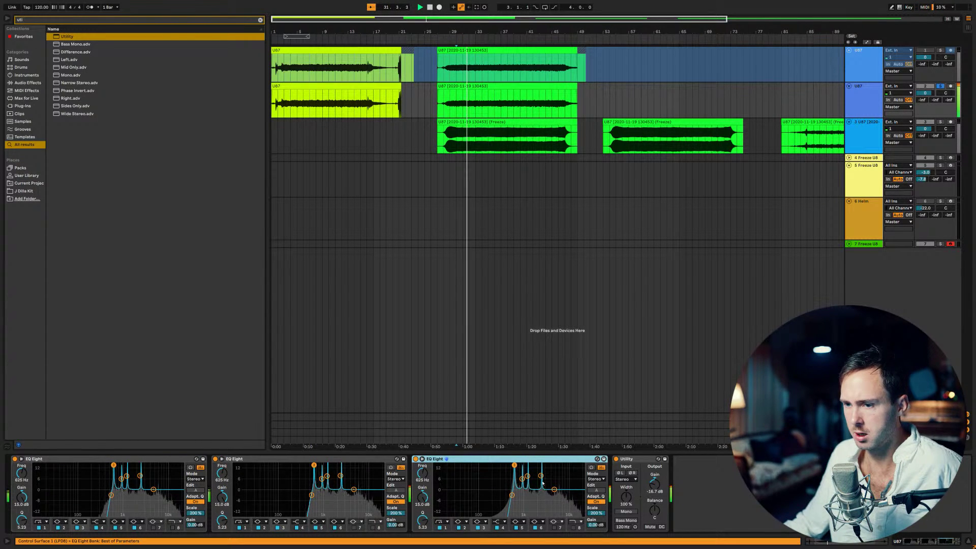
{"action": "left_click_drag", "start_coordinate": [655, 484], "coordinate": [648, 494]}
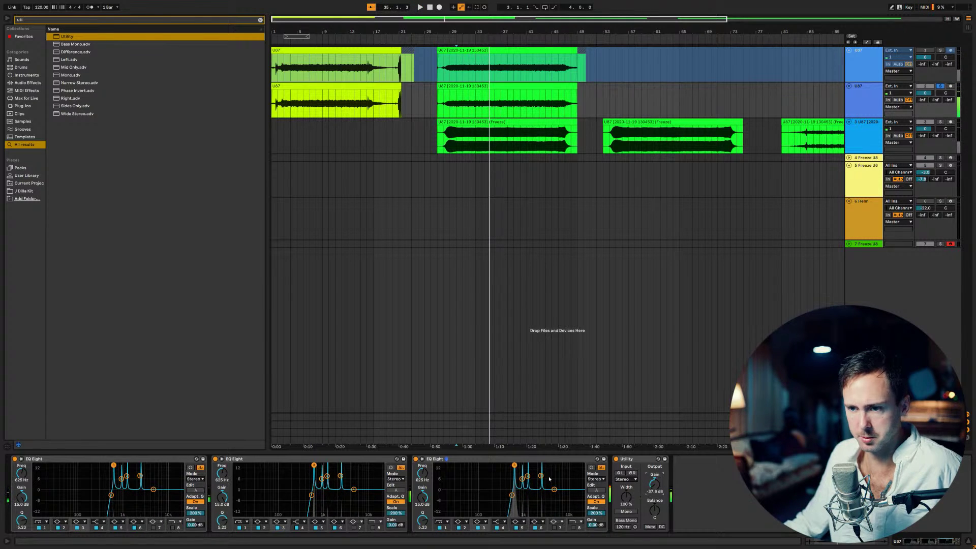
Step: Delete the two EQ Eight copies again to edit a single instance
{"action": "key", "text": "Left"}
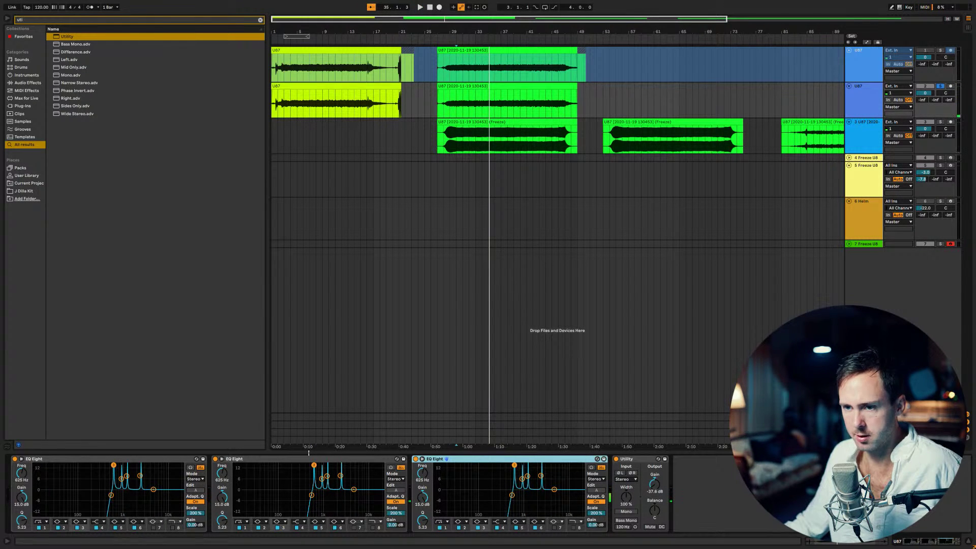
{"action": "key", "text": "Delete"}
{"action": "key", "text": "Delete"}
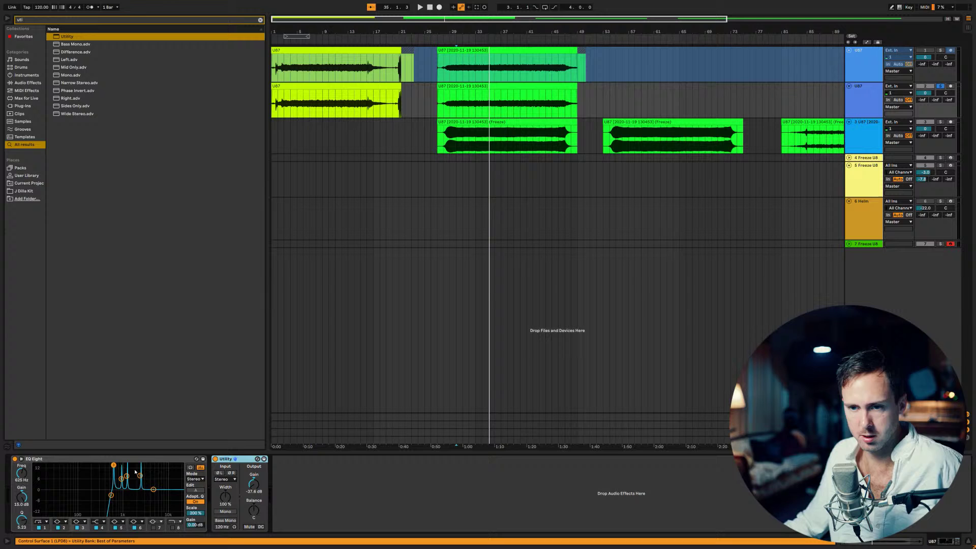
Step: Lower the 2.50 kHz peak's gain slightly and set the 1.25 kHz peak's gain to 5.71 dB
{"action": "left_click", "coordinate": [140, 476]}
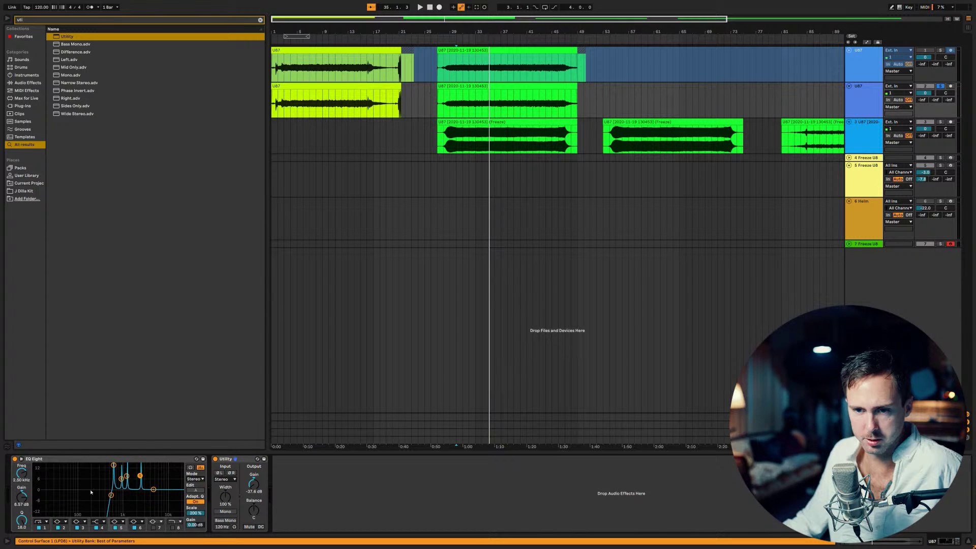
{"action": "left_click_drag", "start_coordinate": [22, 497], "coordinate": [21, 500]}
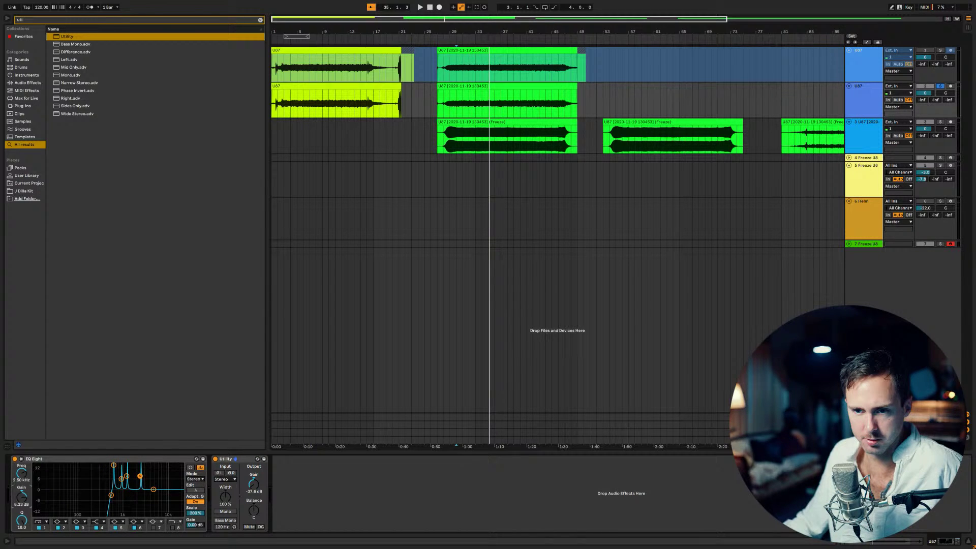
{"action": "left_click", "coordinate": [126, 476]}
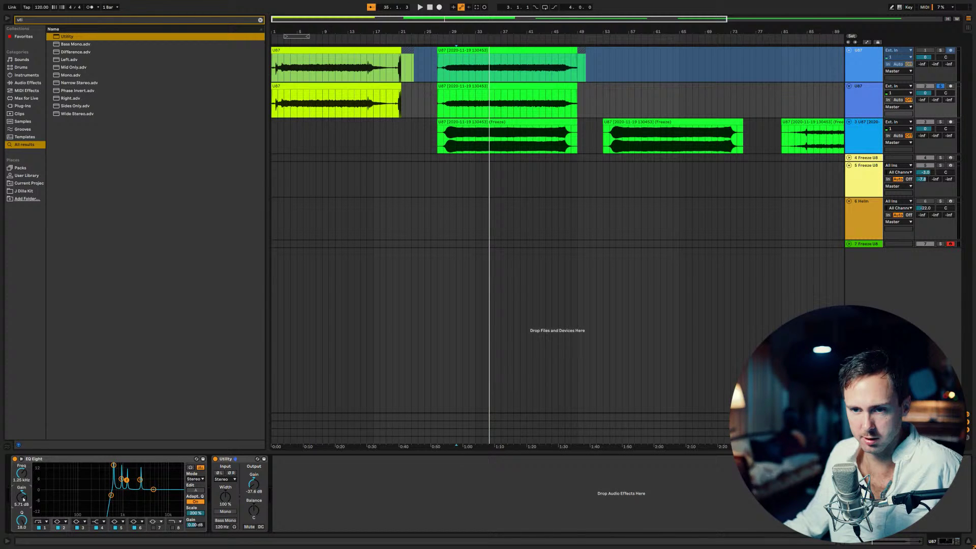
Step: Start playback and duplicate the adjusted EQ Eight to stack three identical instances before the Utility
{"action": "key", "text": "space"}
{"action": "left_click", "coordinate": [89, 462]}
{"action": "key", "text": "ctrl+d"}
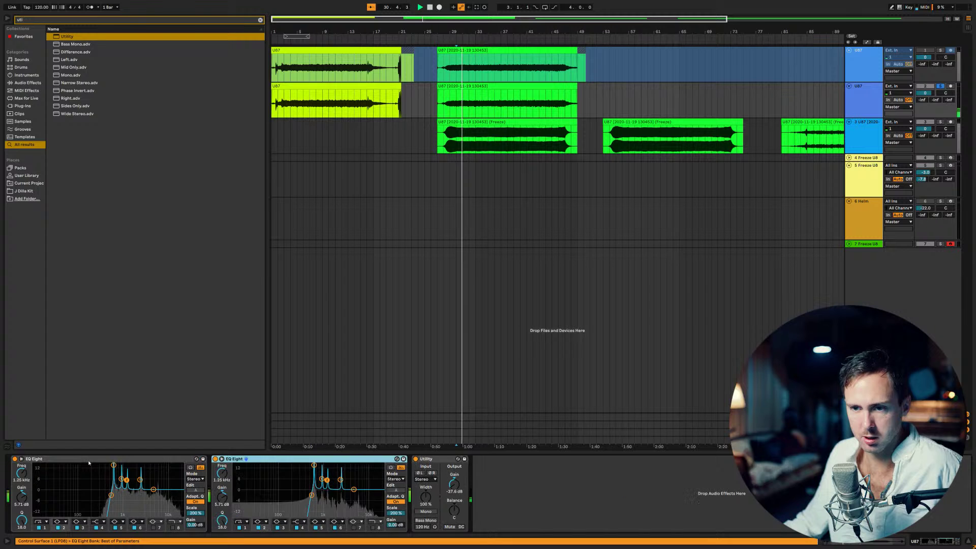
{"action": "key", "text": "ctrl+d"}
{"action": "key", "text": "ctrl+d"}
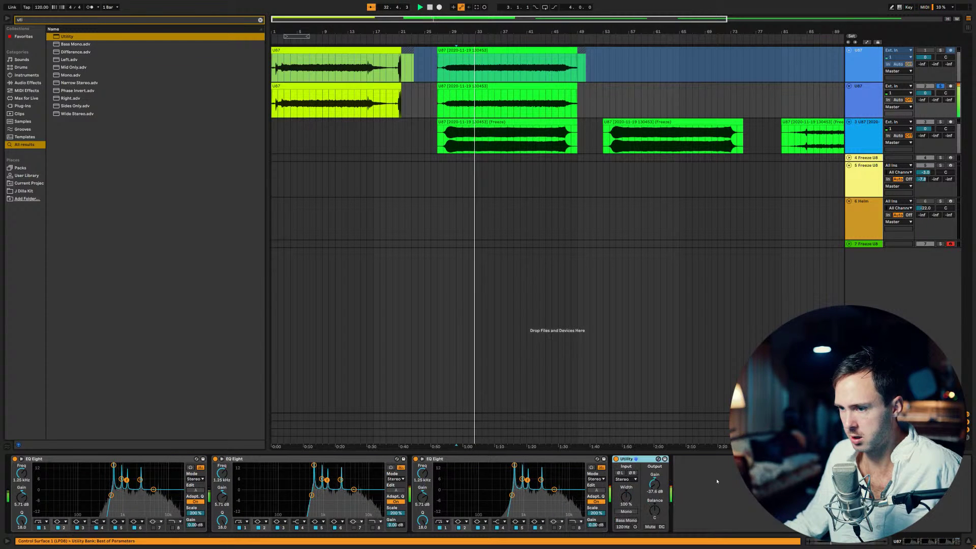
Step: Remove the stacked EQ Eight copies during playback until a single instance remains before the Utility
{"action": "key", "text": "Delete"}
{"action": "key", "text": "ctrl+z"}
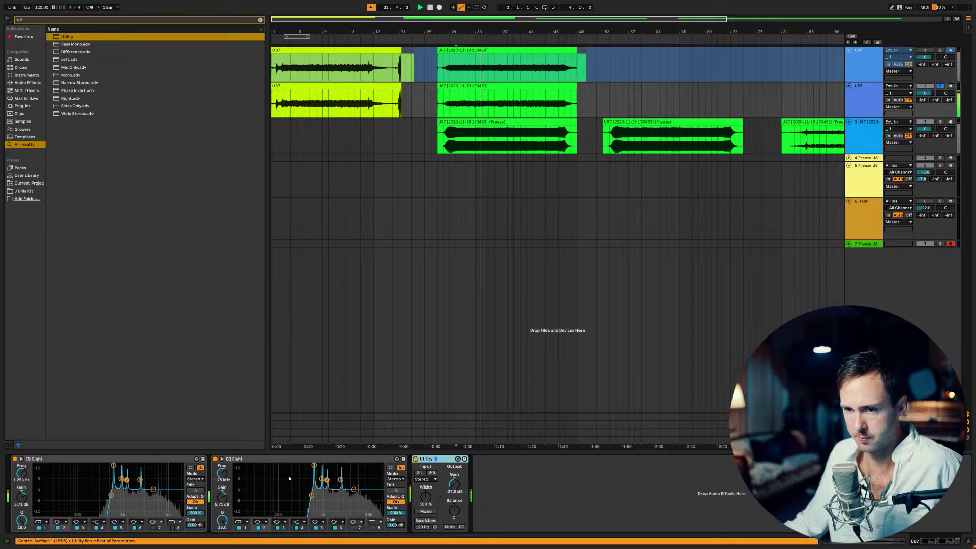
{"action": "key", "text": "ctrl+z"}
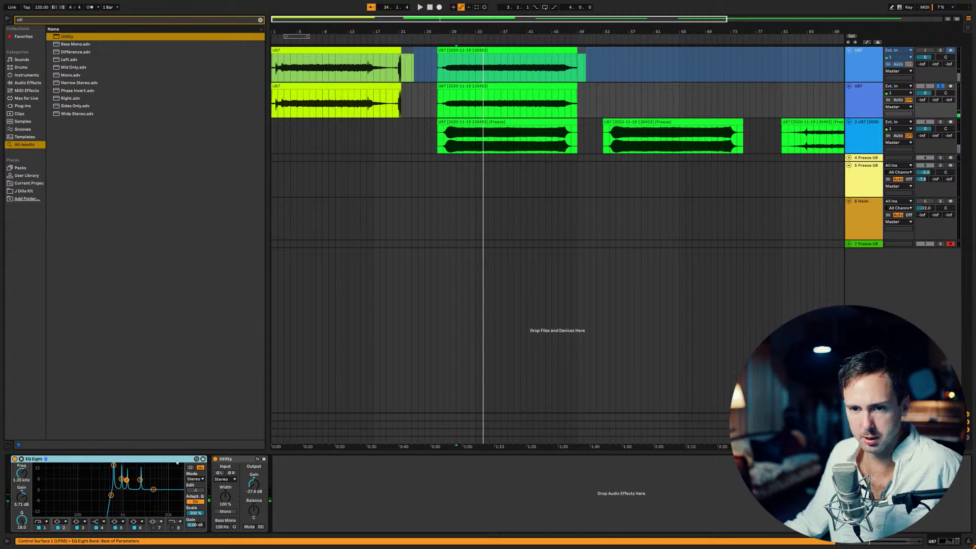
Step: Bring the EQ Eight copies back and compare the sound in playback, building up to four identical instances
{"action": "key", "text": "ctrl+shift+z"}
{"action": "key", "text": "ctrl+shift+z"}
{"action": "key", "text": "space"}
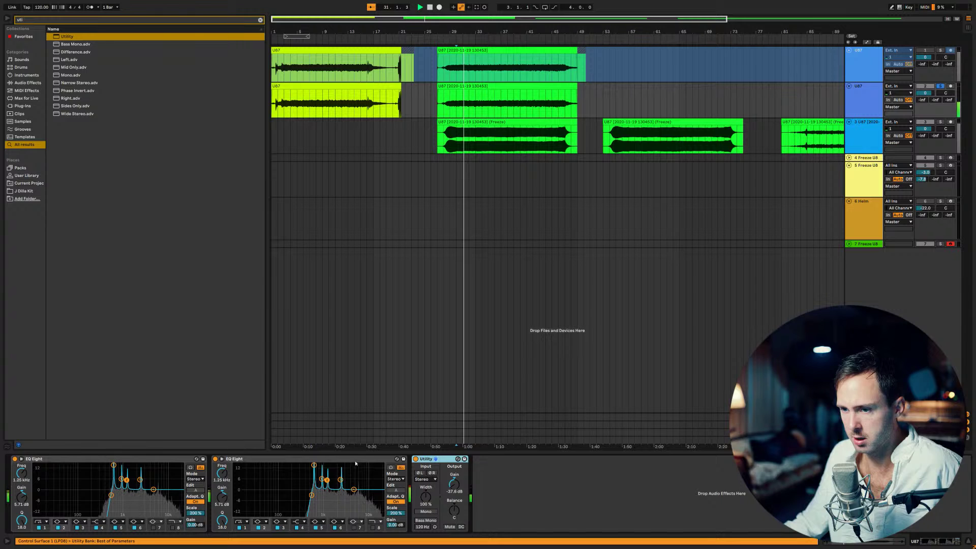
{"action": "key", "text": "ctrl+shift+z"}
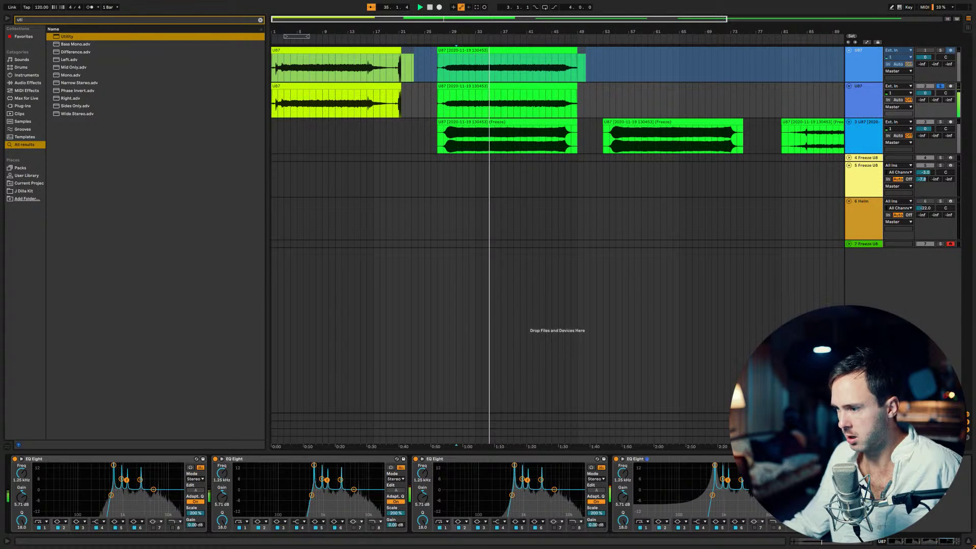
{"action": "key", "text": "space"}
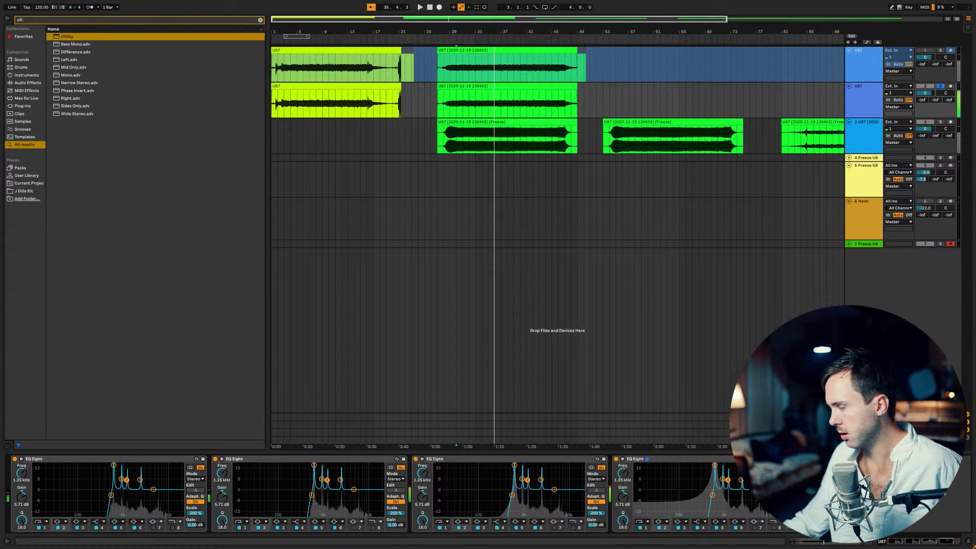
Step: Delete the first clip on the second U87 track and freeze that track
{"action": "right_click", "coordinate": [861, 97]}
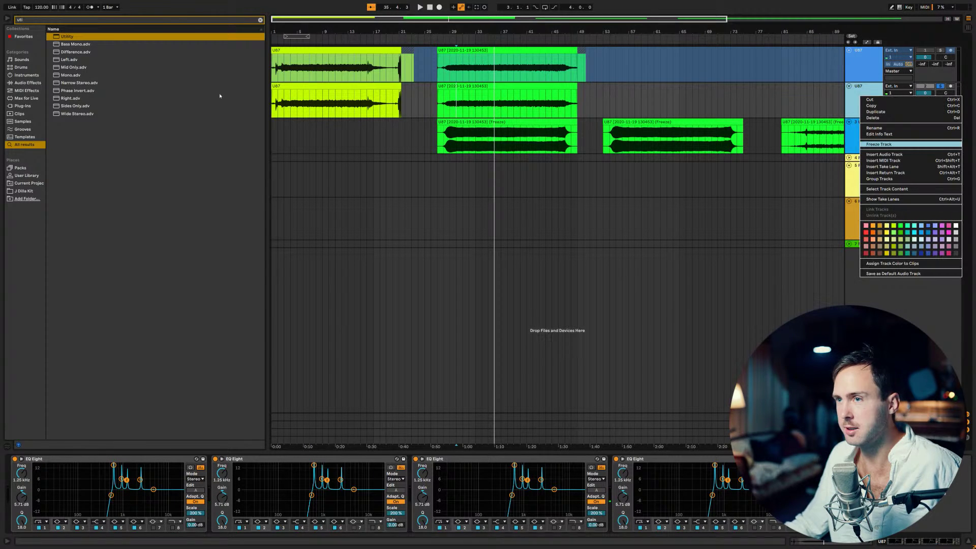
{"action": "left_click", "coordinate": [318, 86]}
{"action": "key", "text": "Delete"}
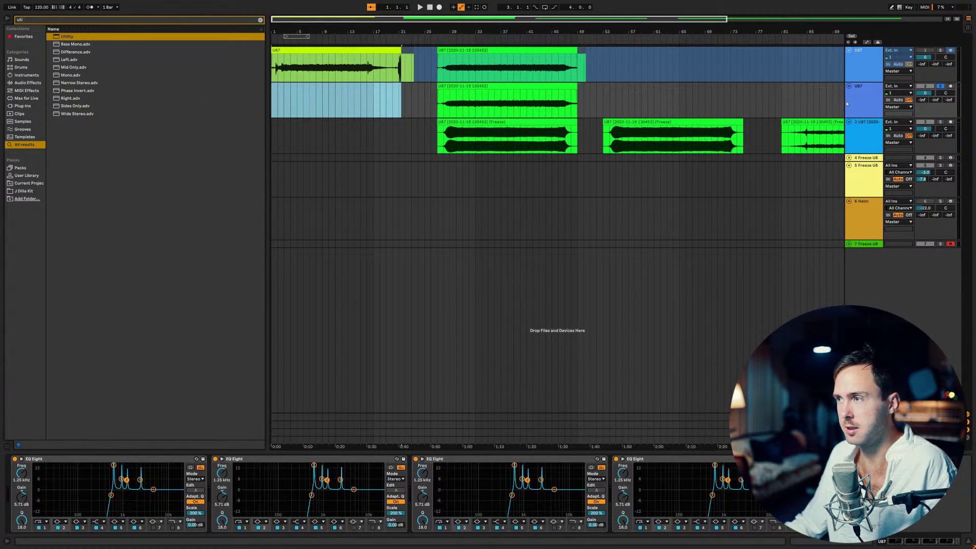
{"action": "right_click", "coordinate": [850, 103]}
{"action": "left_click", "coordinate": [886, 150]}
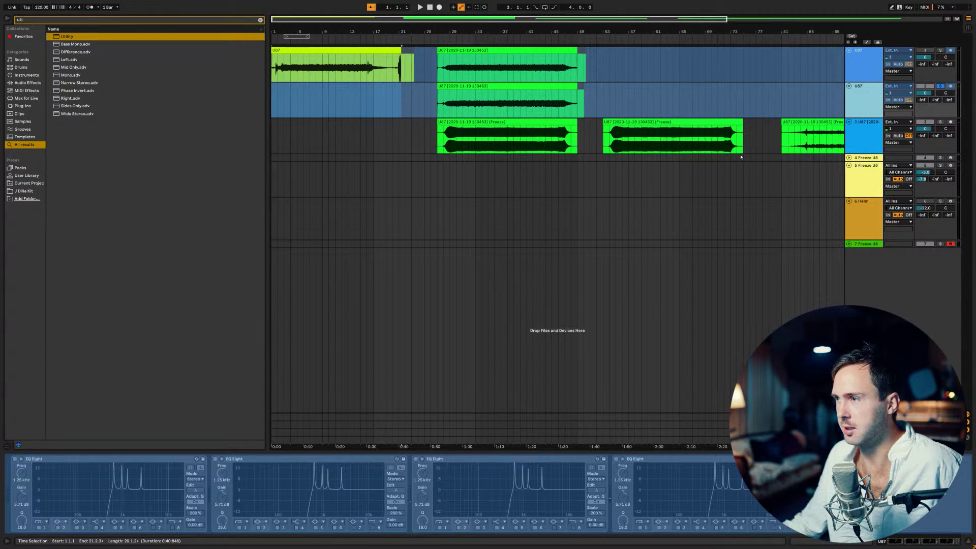
Step: Copy the frozen U87 clip to bar 3 of the third track and load it into Simpler on a new soloed MIDI track
{"action": "left_click_drag", "start_coordinate": [484, 99], "coordinate": [333, 132]}
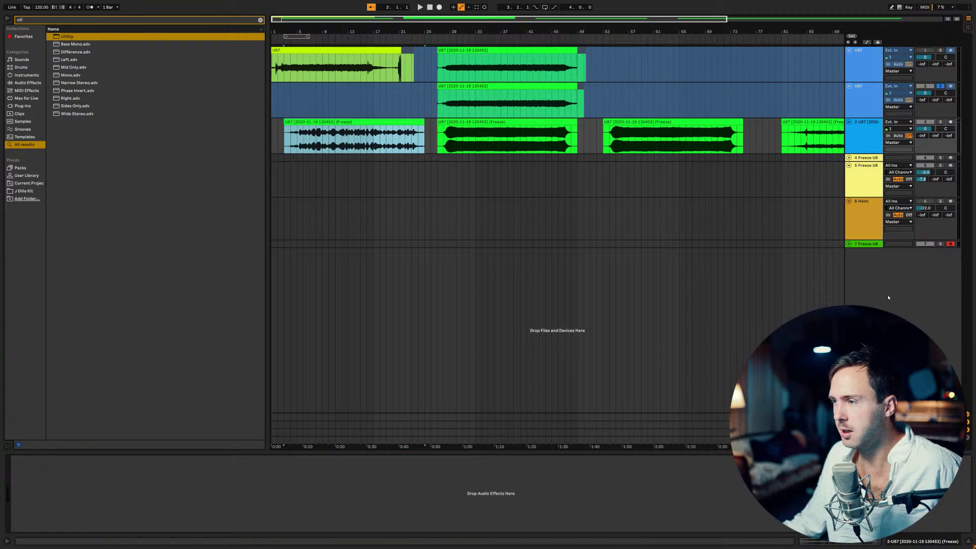
{"action": "key", "text": "ctrl+f"}
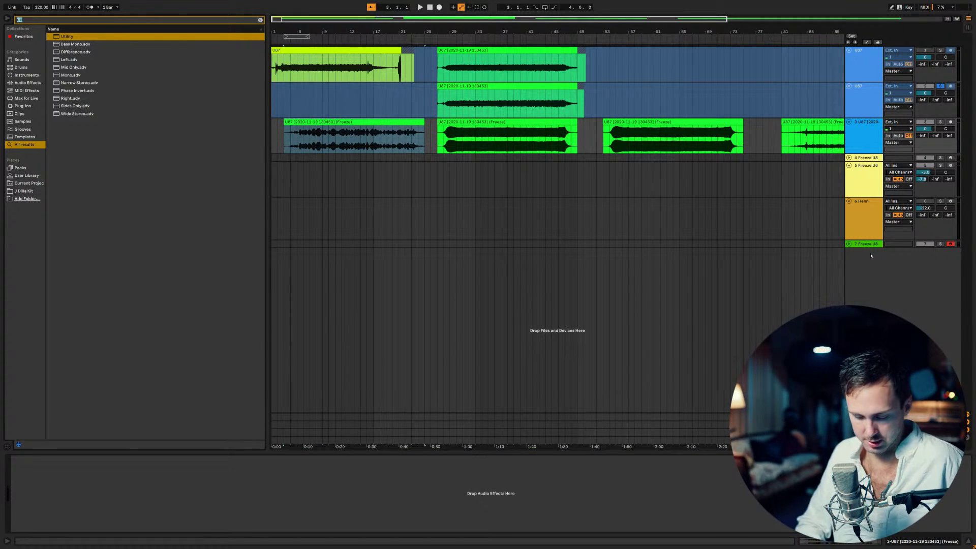
{"action": "type", "text": "simpler"}
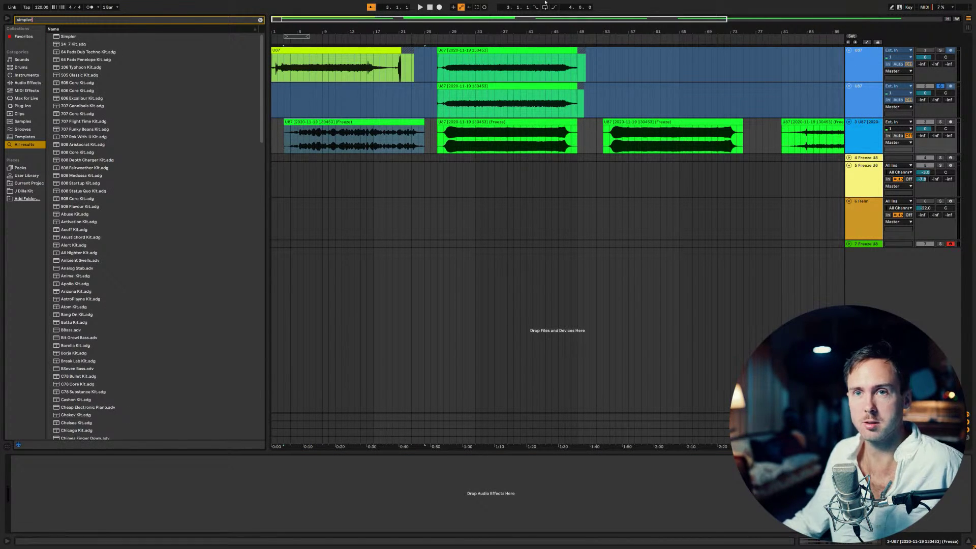
{"action": "left_click_drag", "start_coordinate": [67, 37], "coordinate": [840, 259]}
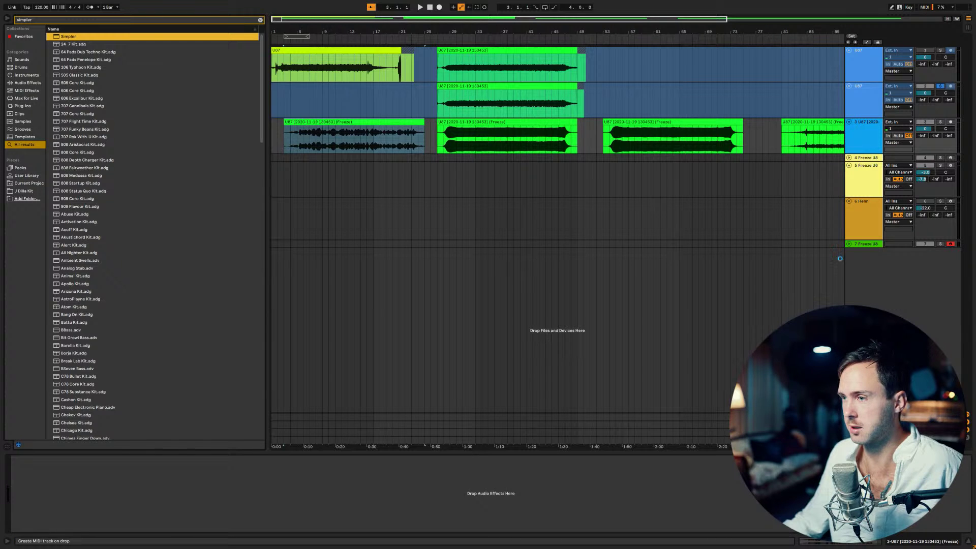
{"action": "left_click_drag", "start_coordinate": [305, 147], "coordinate": [214, 481]}
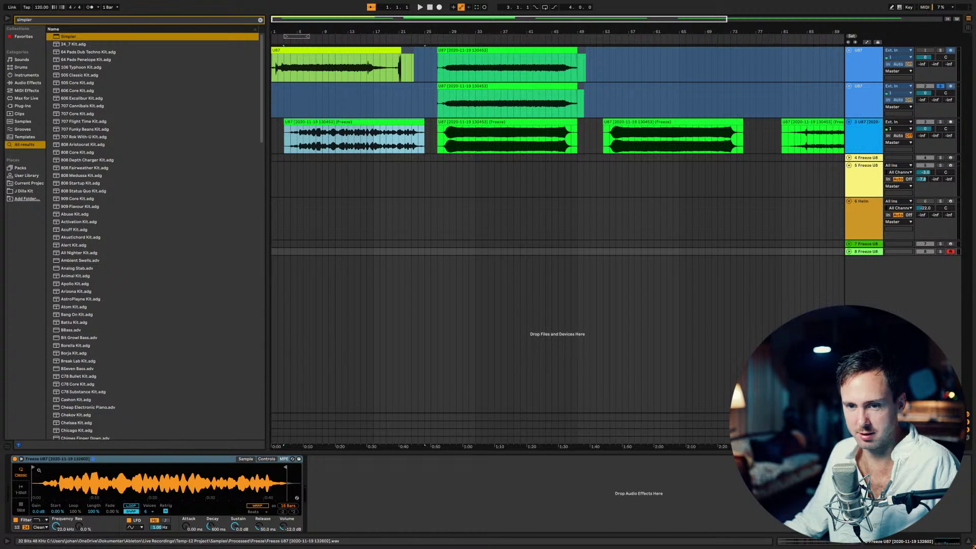
{"action": "left_click", "coordinate": [941, 252]}
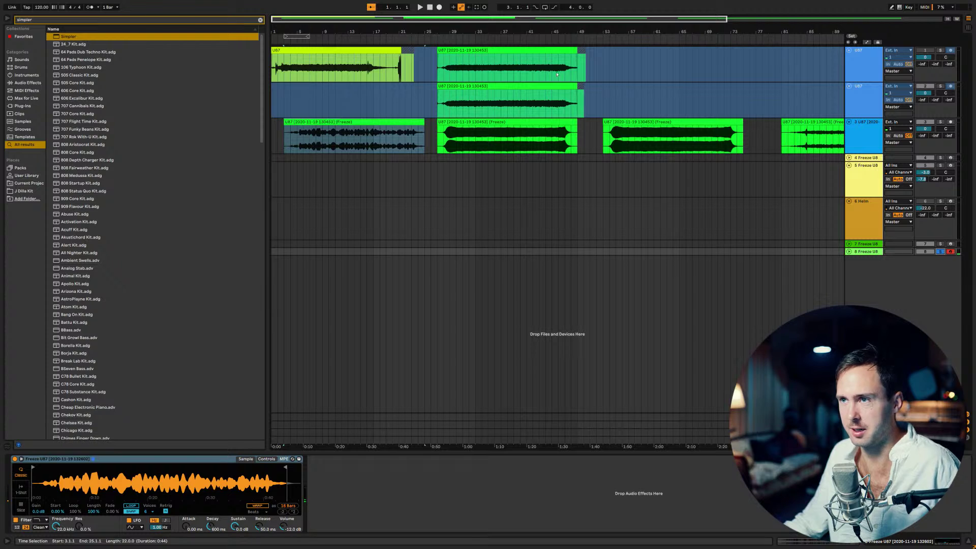
Step: Move Simpler's sample start past the quiet opening of the sound and set Voices to 32
{"action": "scroll", "coordinate": [557, 75], "scroll_direction": "up", "scroll_amount": 10}
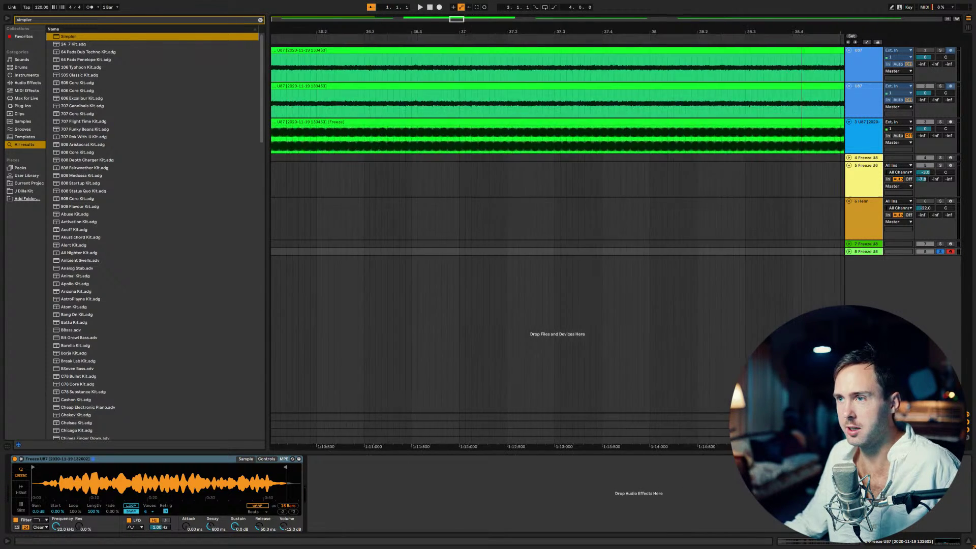
{"action": "left_click_drag", "start_coordinate": [520, 15], "coordinate": [494, 10]}
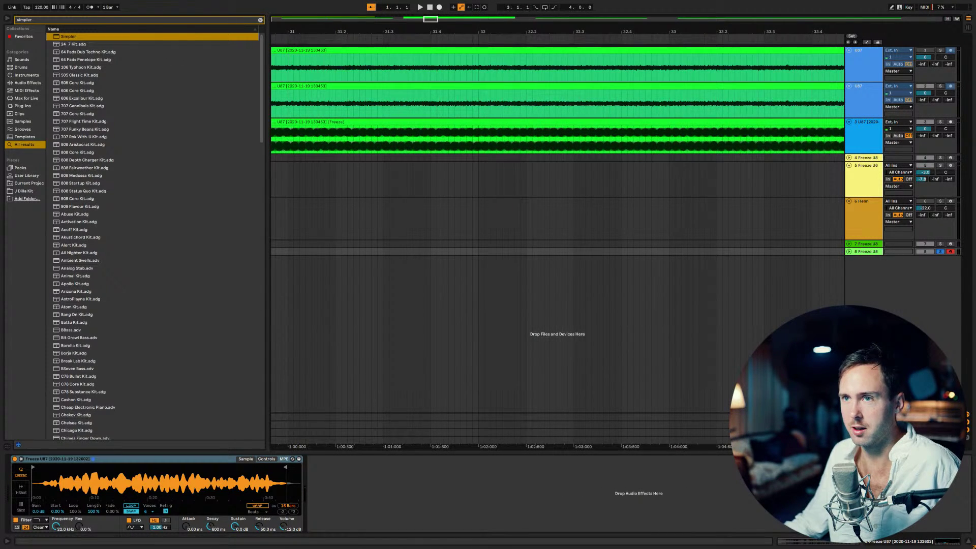
{"action": "left_click_drag", "start_coordinate": [429, 19], "coordinate": [362, 110]}
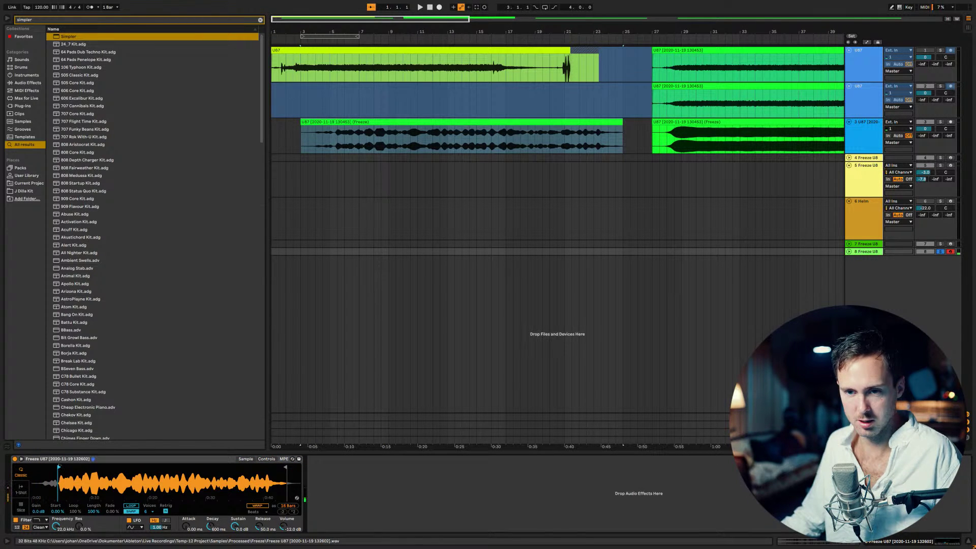
{"action": "scroll", "coordinate": [156, 483], "scroll_direction": "up", "scroll_amount": 5}
{"action": "scroll", "coordinate": [107, 473], "scroll_direction": "up", "scroll_amount": 3}
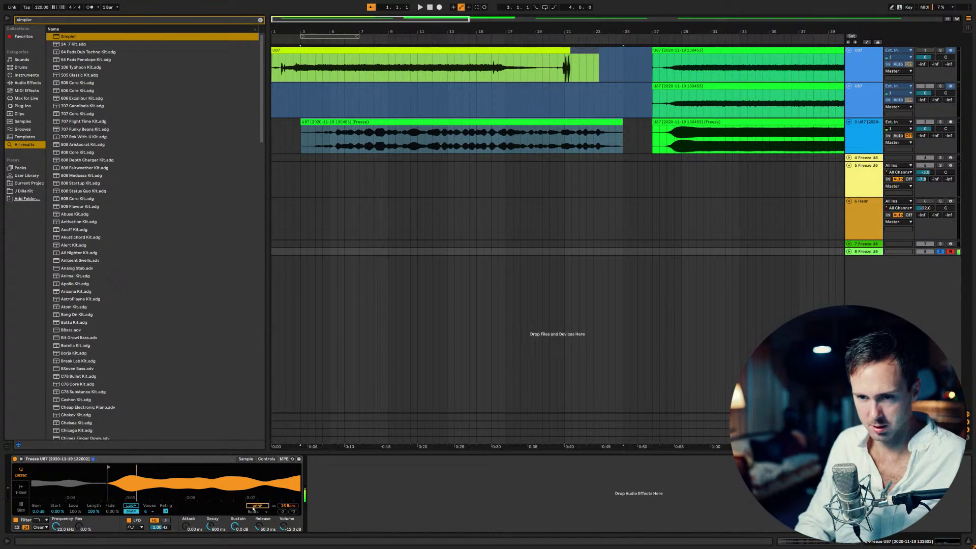
{"action": "left_click", "coordinate": [153, 512]}
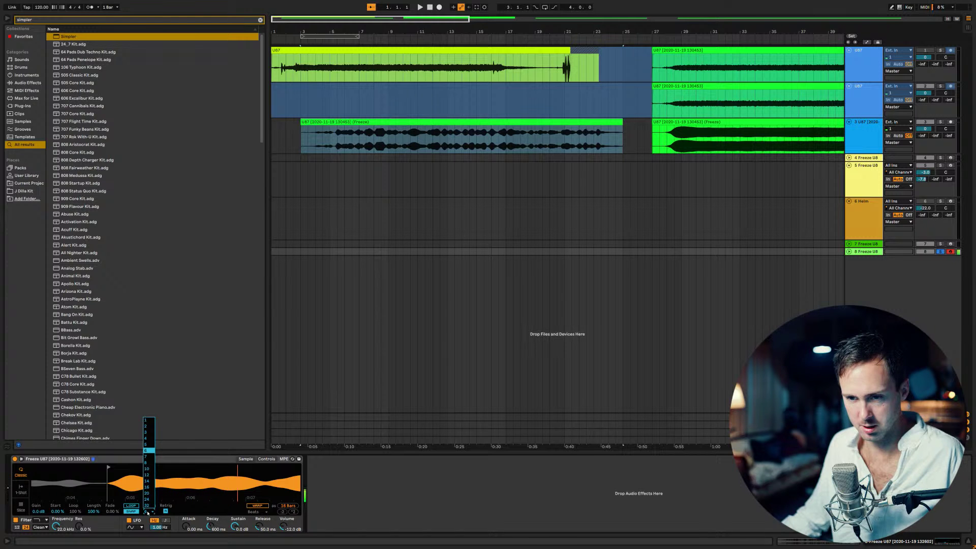
{"action": "left_click", "coordinate": [146, 508]}
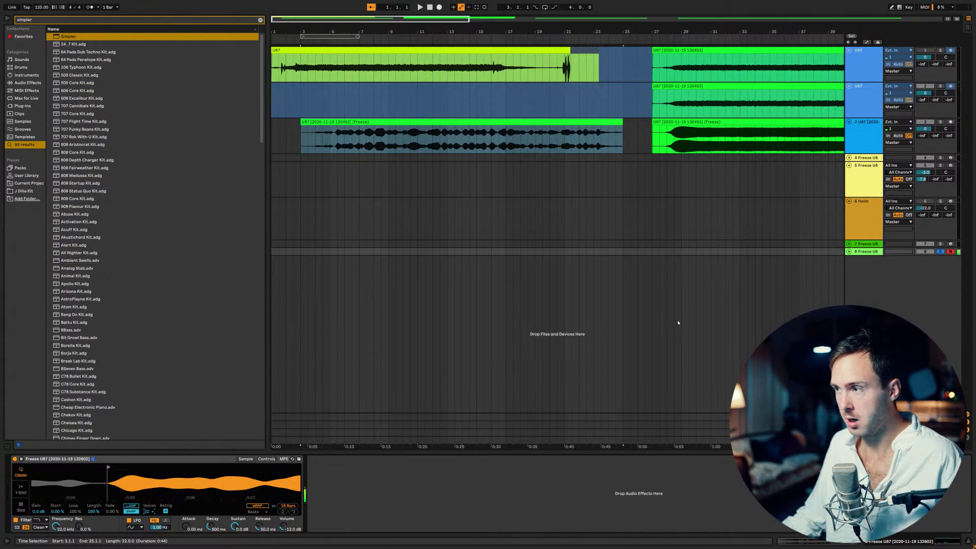
Step: Arm and solo the Helm track as a pitch reference, tune Simpler to -3 st and -13 ct, and turn soloing off
{"action": "left_click", "coordinate": [849, 251]}
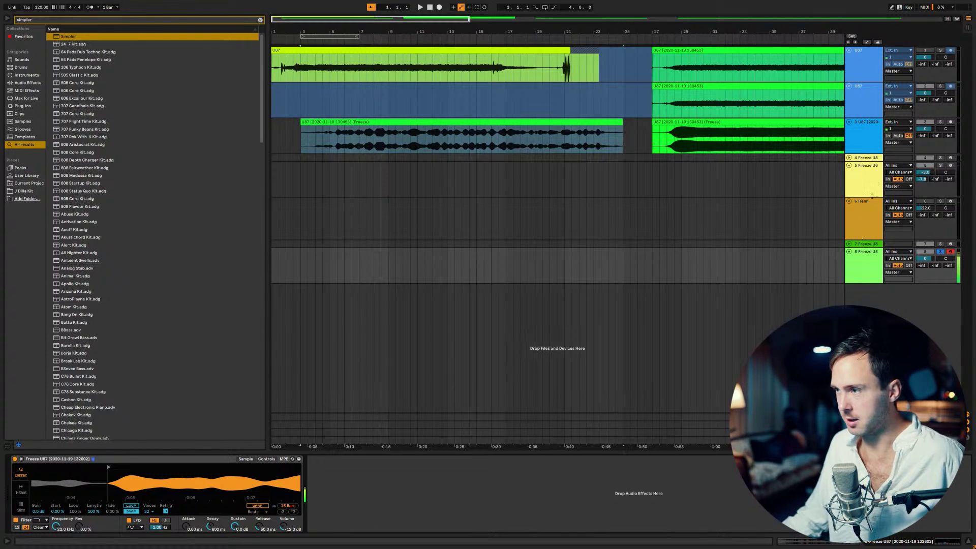
{"action": "left_click", "coordinate": [949, 201]}
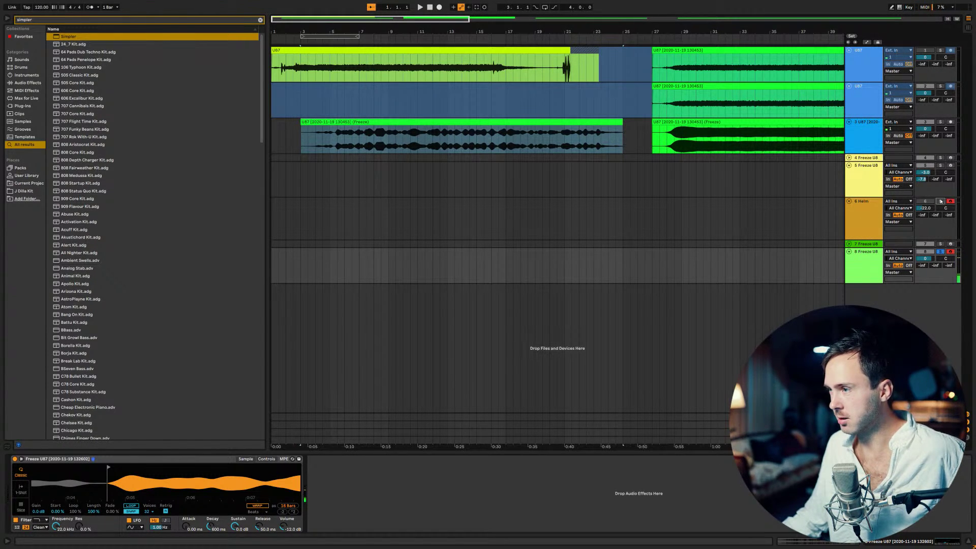
{"action": "left_click", "coordinate": [940, 201]}
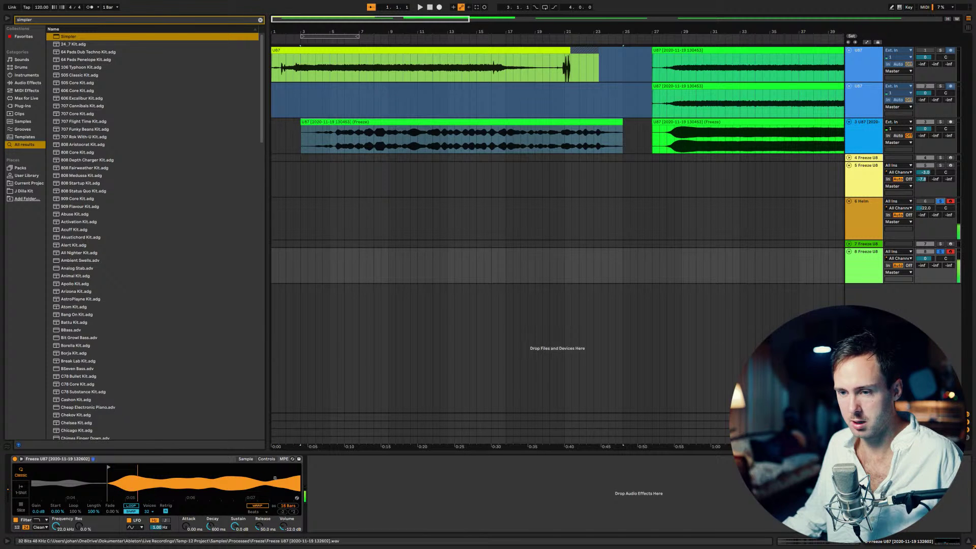
{"action": "left_click", "coordinate": [273, 459]}
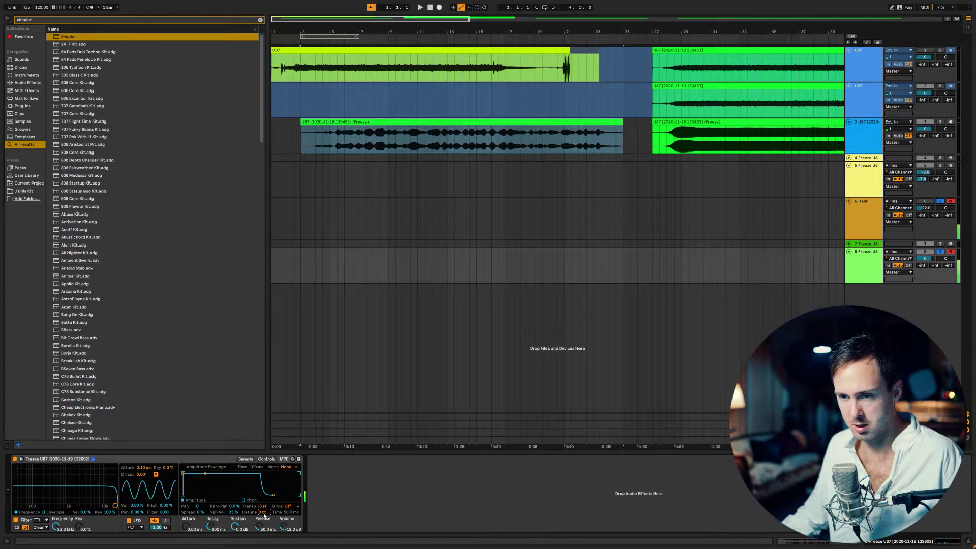
{"action": "left_click_drag", "start_coordinate": [265, 516], "coordinate": [264, 516]}
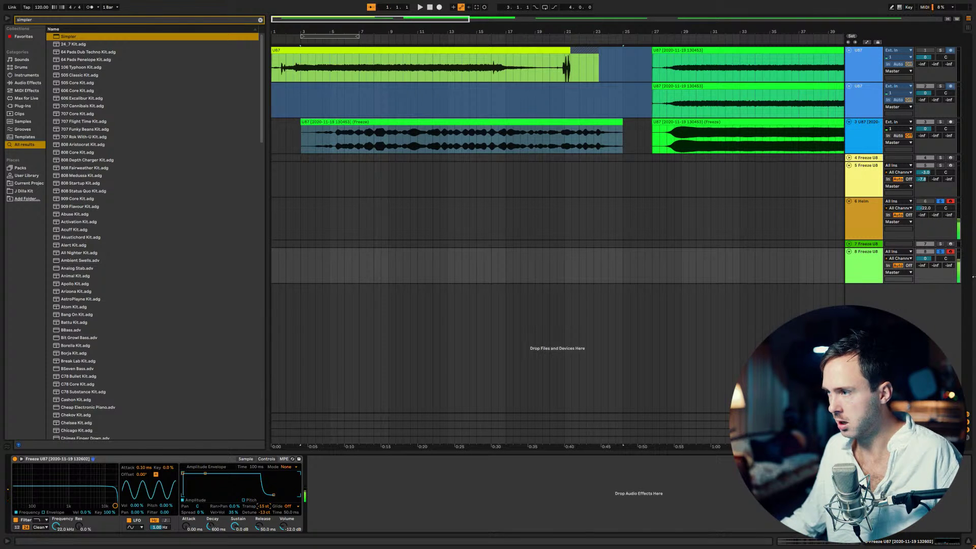
{"action": "left_click", "coordinate": [941, 201]}
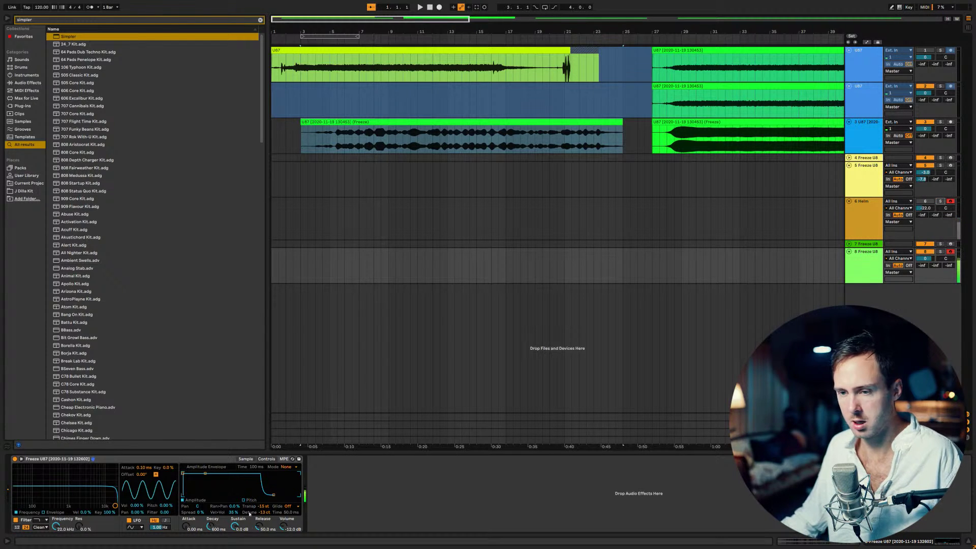
{"action": "left_click_drag", "start_coordinate": [263, 506], "coordinate": [263, 500]}
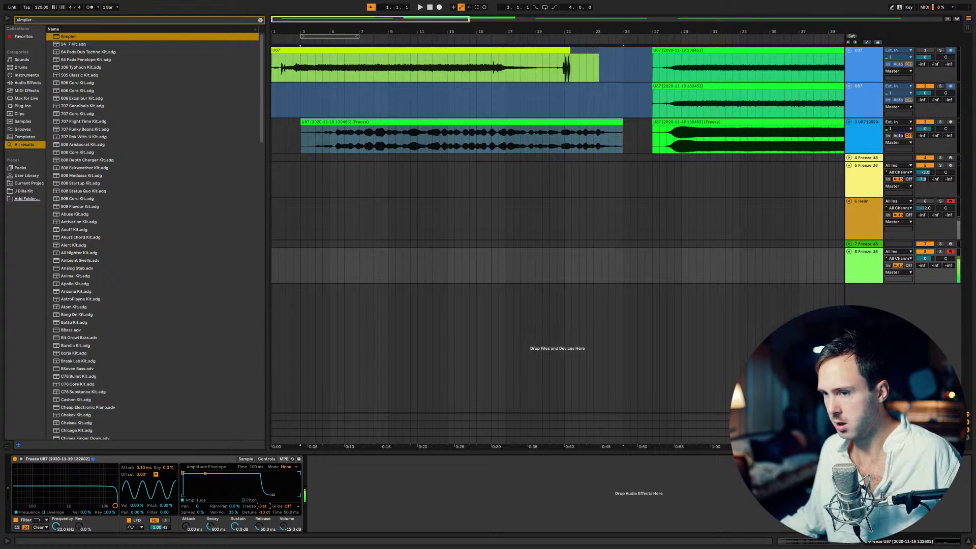
Step: Move Simpler's sample start further into the sound, to about 0:05
{"action": "left_click", "coordinate": [245, 458]}
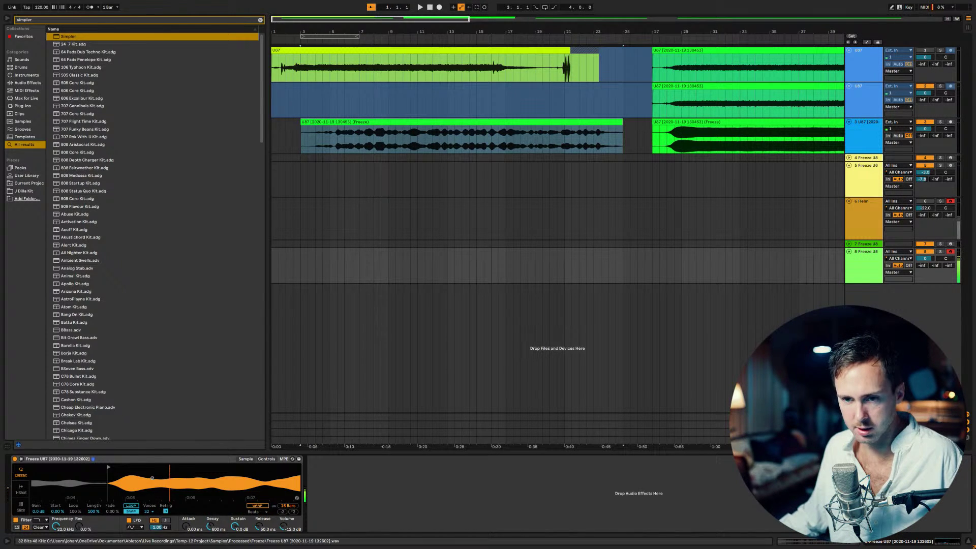
{"action": "left_click_drag", "start_coordinate": [108, 467], "coordinate": [128, 468]}
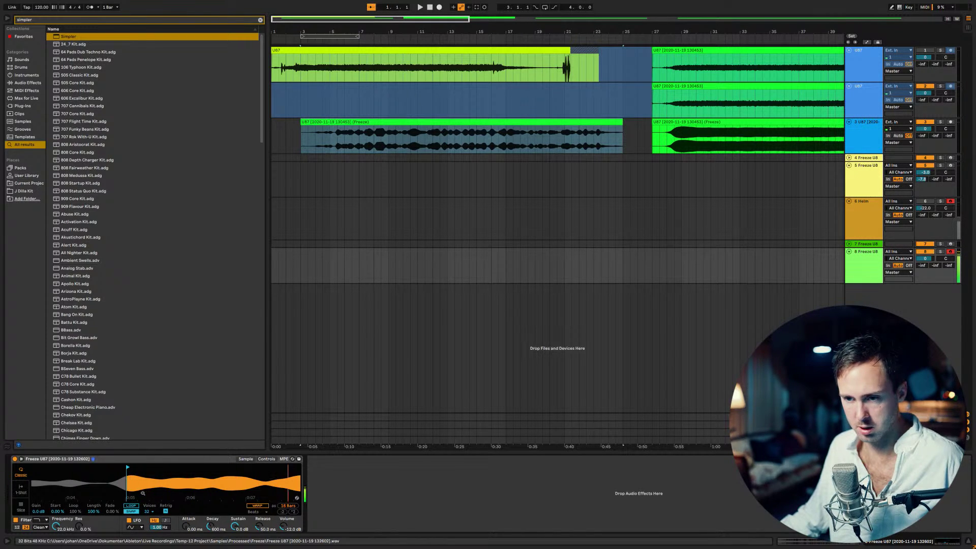
{"action": "mouse_move", "coordinate": [187, 484]}
{"action": "left_mouse_down"}
{"action": "mouse_move", "coordinate": [188, 464]}
{"action": "mouse_move", "coordinate": [143, 474]}
{"action": "left_mouse_up"}
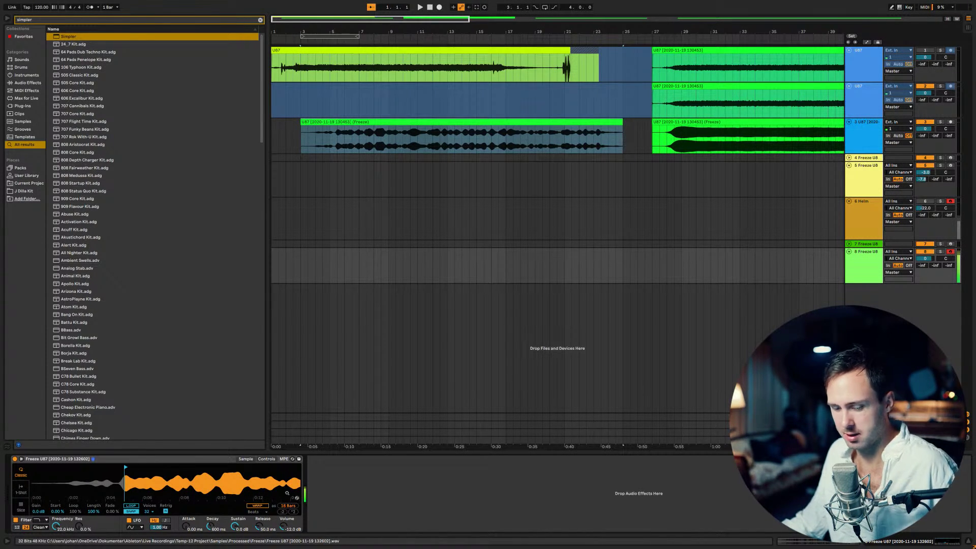
Step: Add True Iron after Simpler, set its Strength to 10.00, raise Crush and switch on HF
{"action": "key", "text": "ctrl+f"}
{"action": "type", "text": "true"}
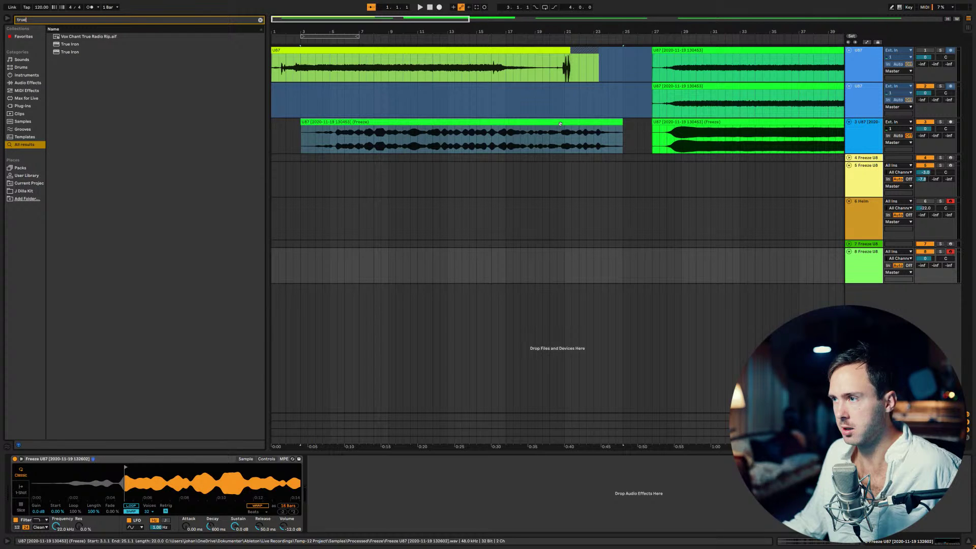
{"action": "left_click", "coordinate": [71, 44]}
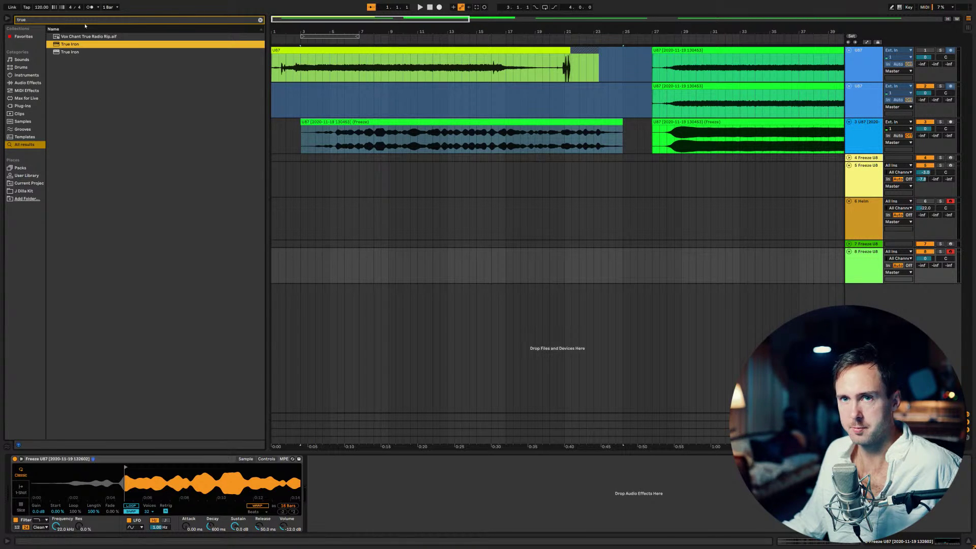
{"action": "double_click", "coordinate": [72, 44]}
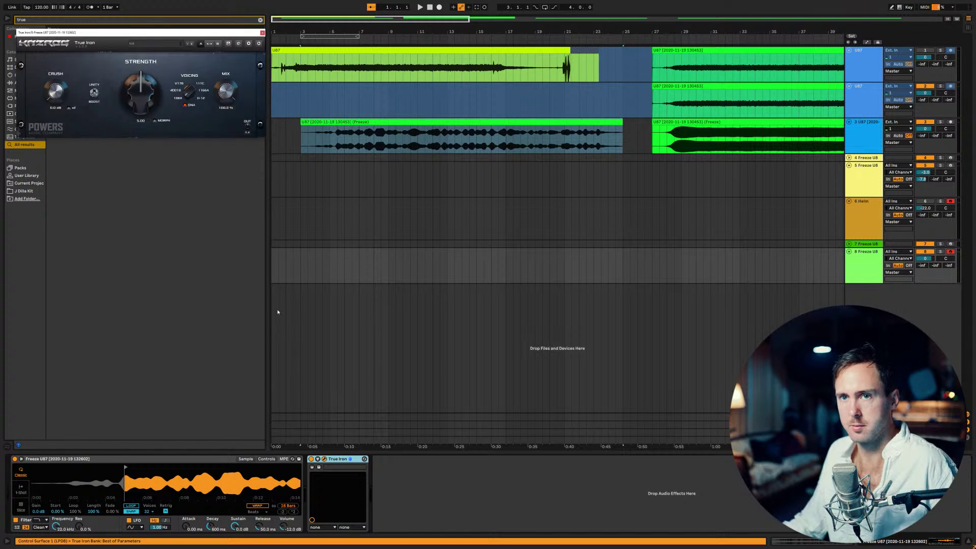
{"action": "left_click_drag", "start_coordinate": [144, 100], "coordinate": [144, 61]}
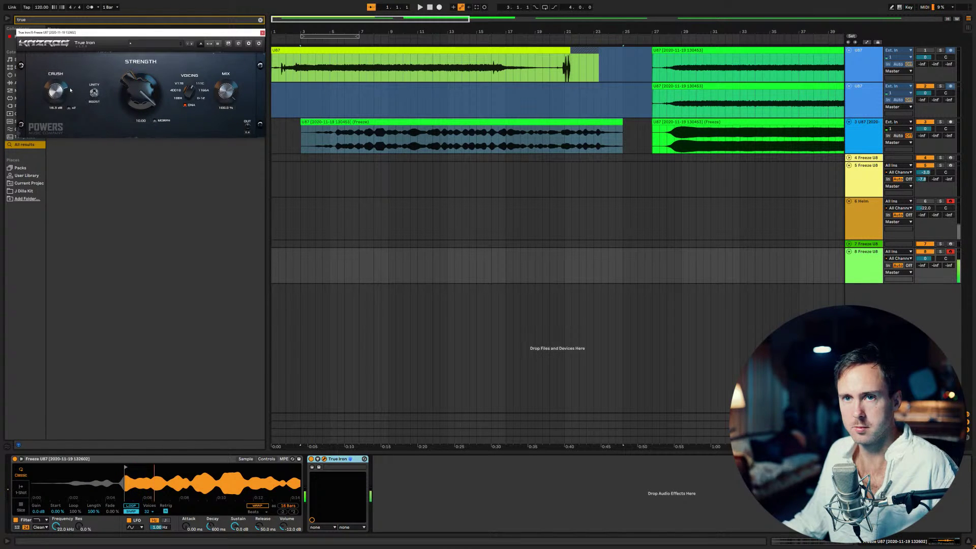
{"action": "left_click", "coordinate": [73, 108]}
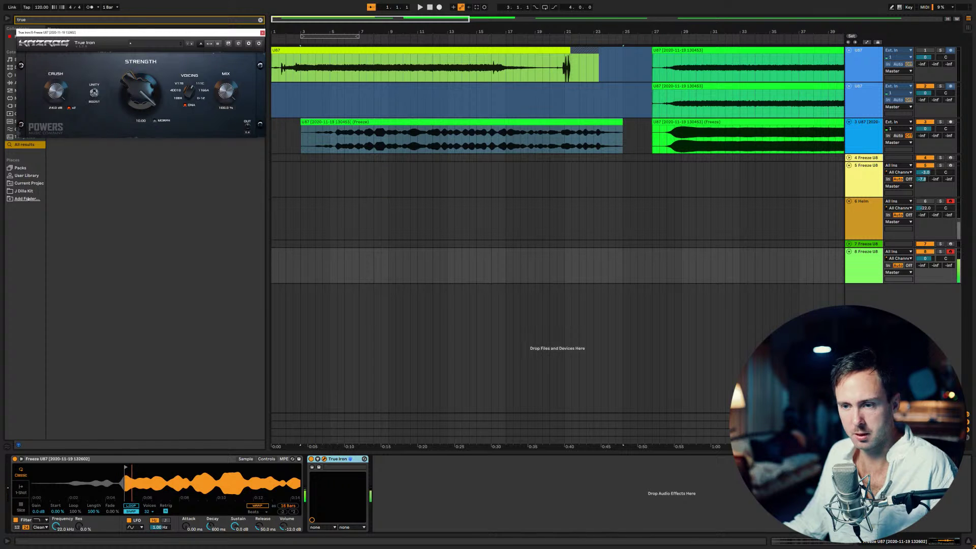
Step: Switch off True Iron on the green Freeze track
{"action": "left_click", "coordinate": [334, 462]}
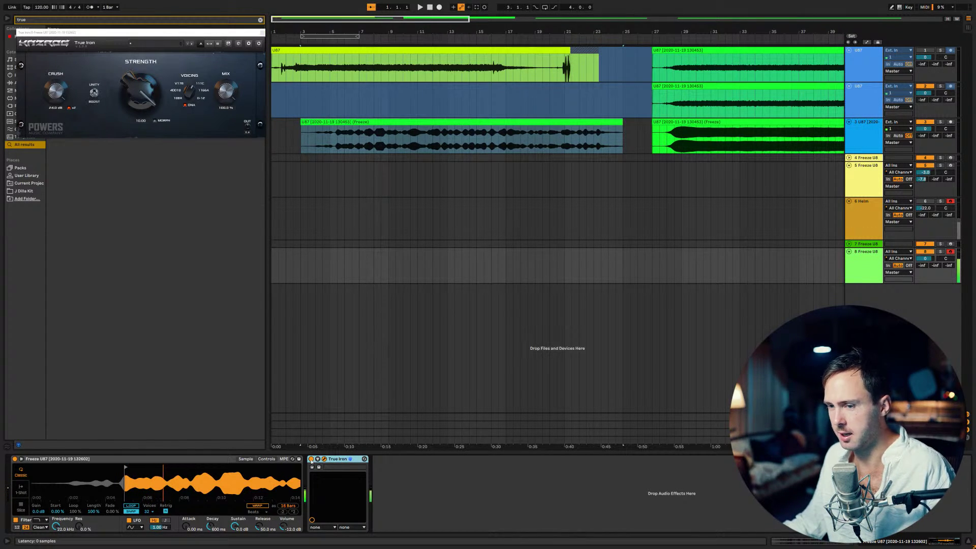
{"action": "left_click", "coordinate": [311, 459]}
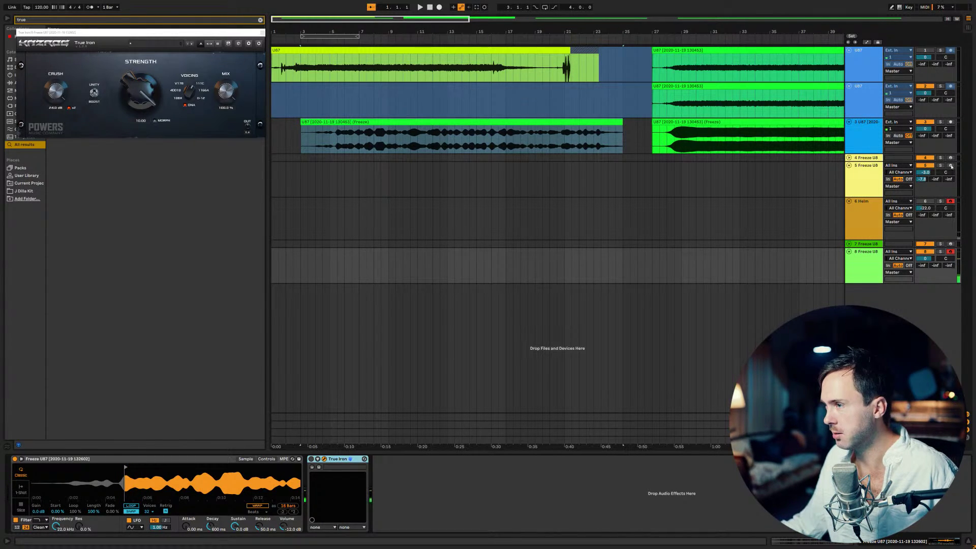
Step: Arm the yellow Freeze track together with the green Freeze track so both instruments play at once
{"action": "left_click", "coordinate": [949, 193]}
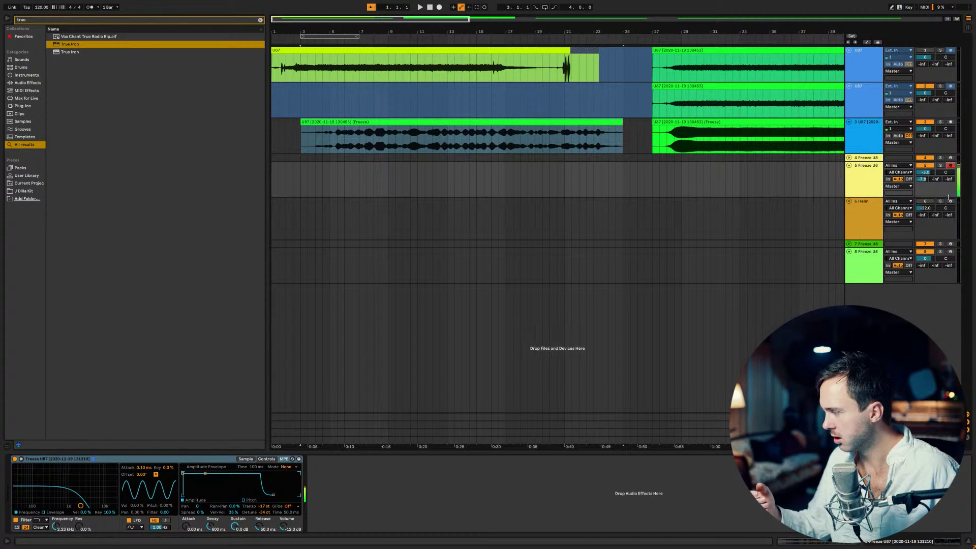
{"action": "left_click", "coordinate": [875, 170]}
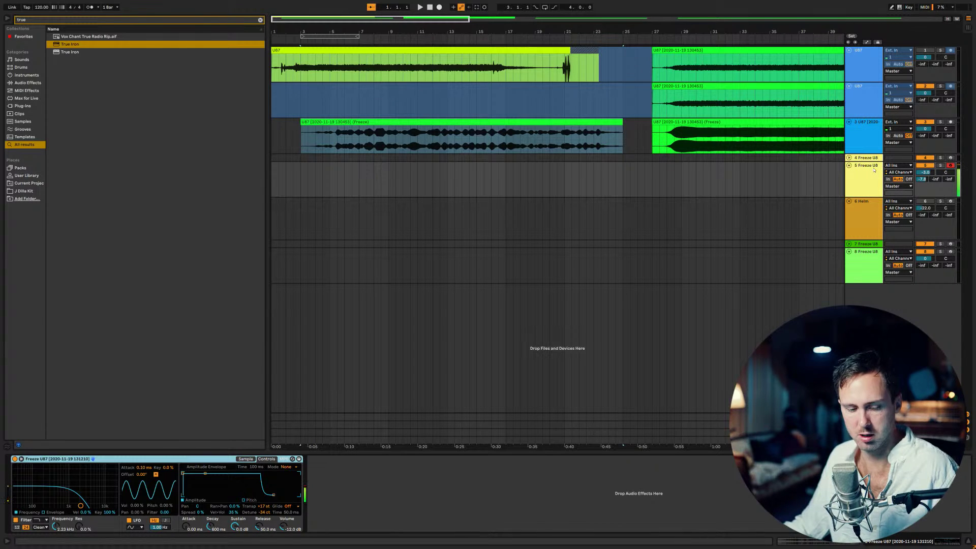
{"action": "left_click", "coordinate": [950, 252]}
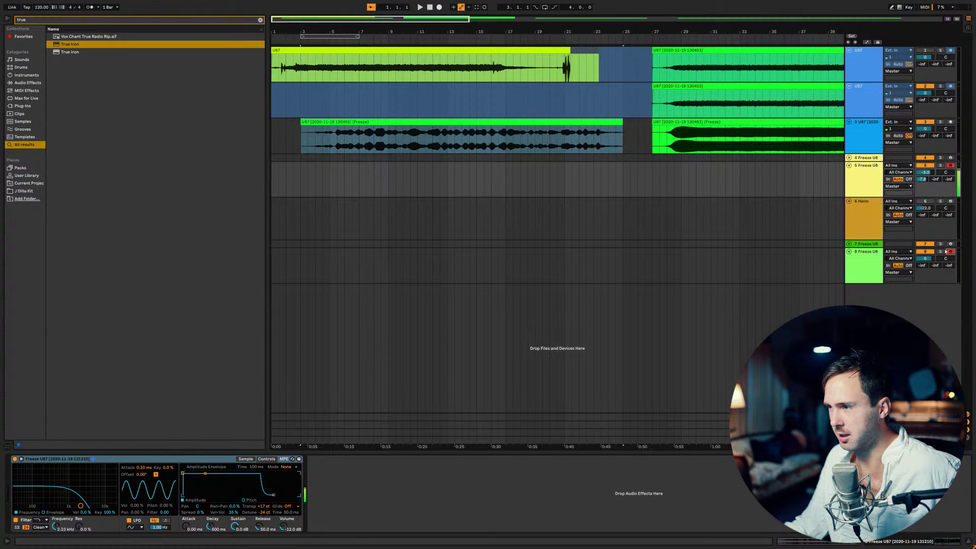
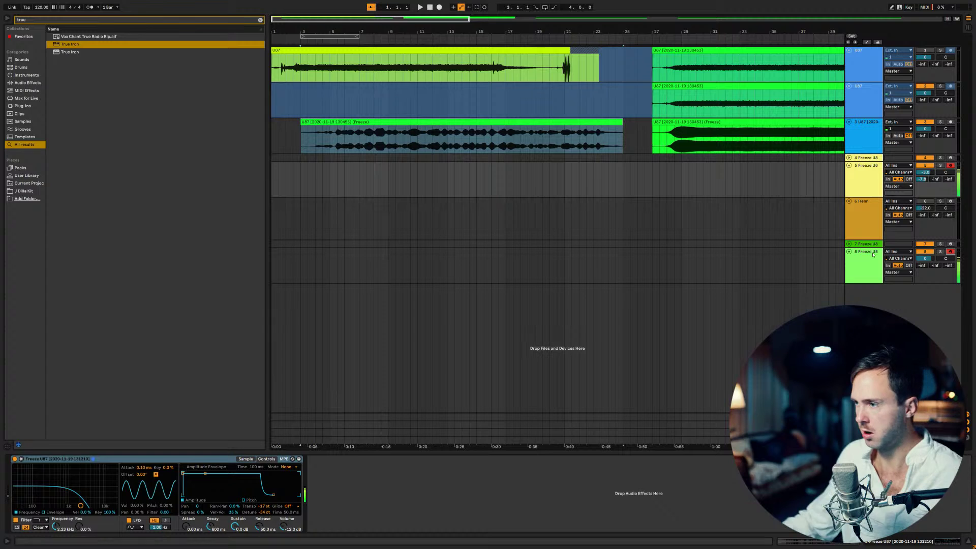
Step: Set the green Freeze track's volume to 6.0 dB and raise the transposition in its Simpler
{"action": "left_click", "coordinate": [873, 254]}
{"action": "key", "text": "Return"}
{"action": "left_click_drag", "start_coordinate": [922, 259], "coordinate": [922, 249]}
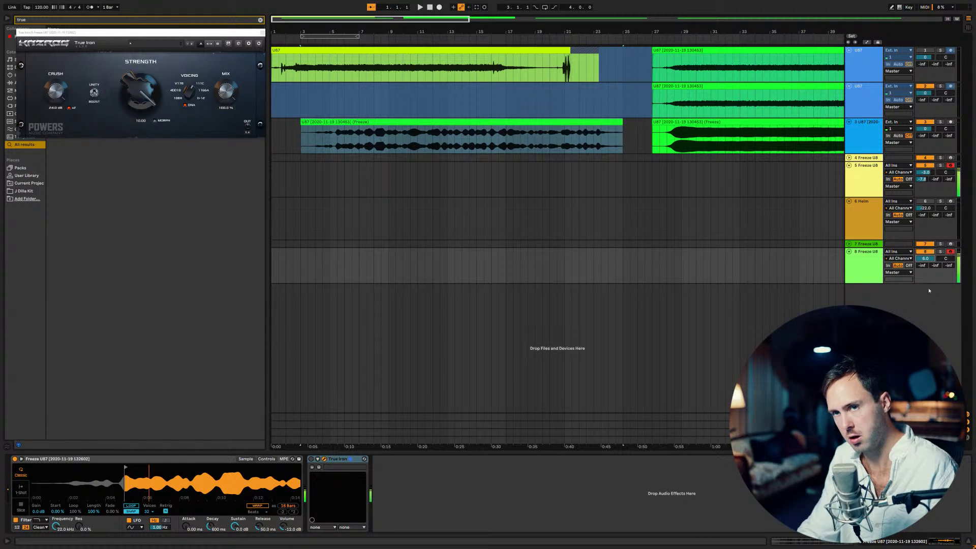
{"action": "left_click", "coordinate": [269, 460]}
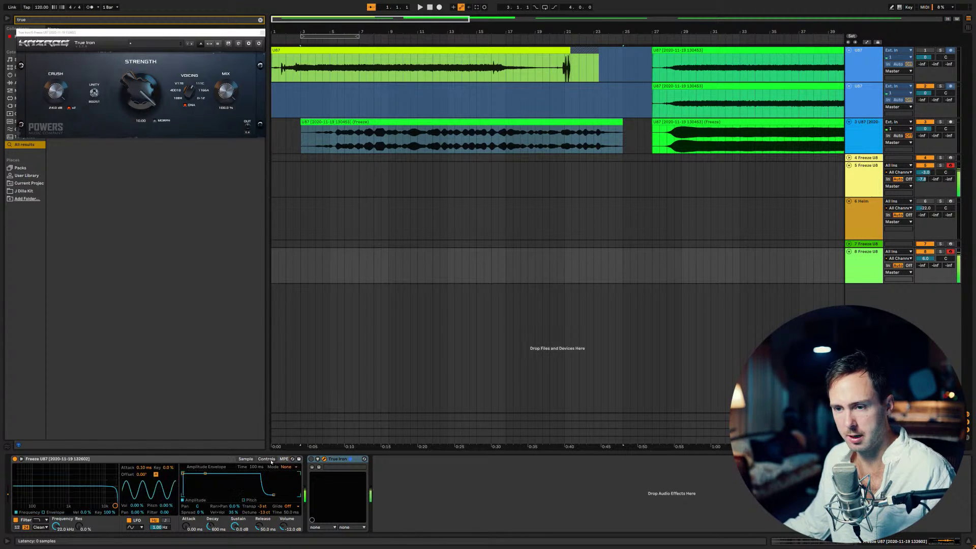
{"action": "left_click_drag", "start_coordinate": [262, 506], "coordinate": [262, 493]}
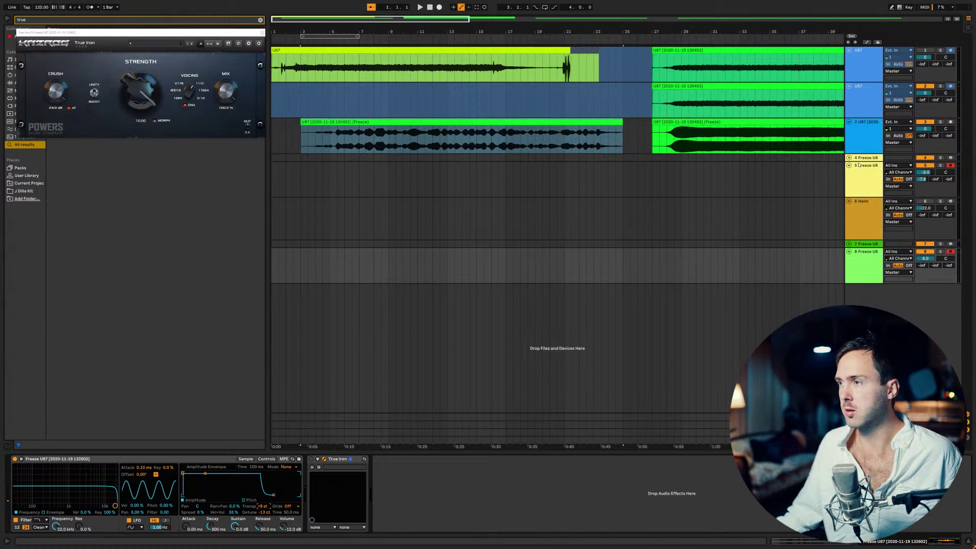
Step: Duplicate the second U87 audio track and name the three audio tracks 1, 2 and Third
{"action": "left_click", "coordinate": [857, 98]}
{"action": "key", "text": "ctrl+d"}
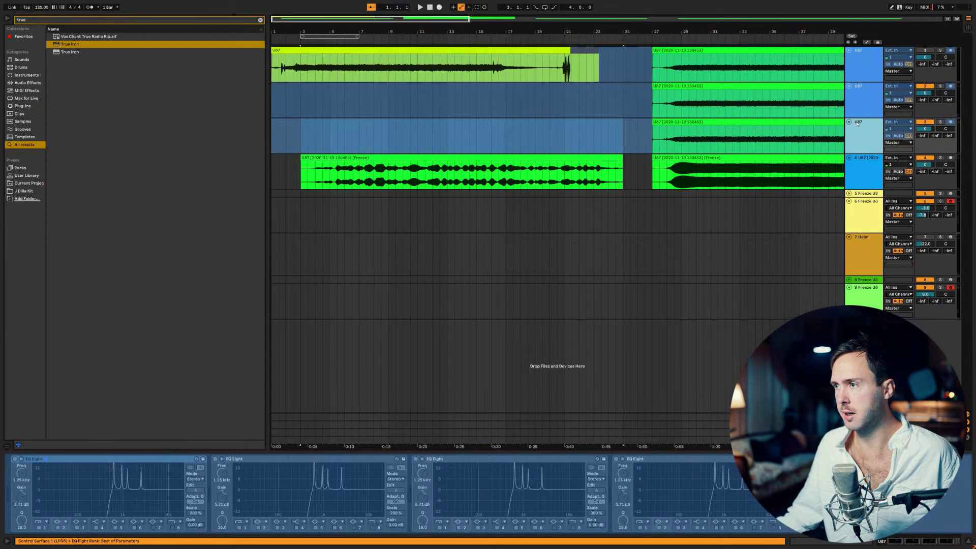
{"action": "left_click", "coordinate": [862, 70]}
{"action": "type", "text": "1"}
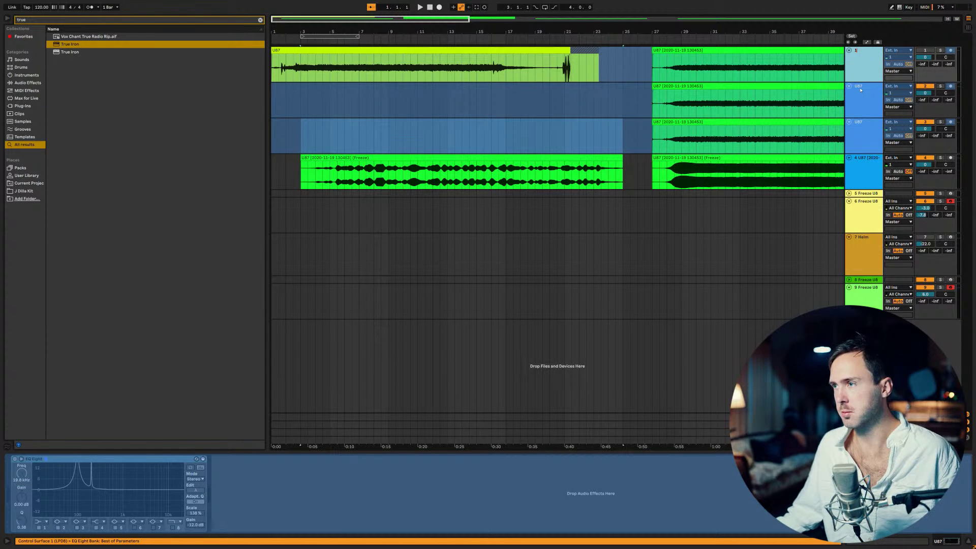
{"action": "key", "text": "Tab"}
{"action": "type", "text": "2"}
{"action": "key", "text": "Tab"}
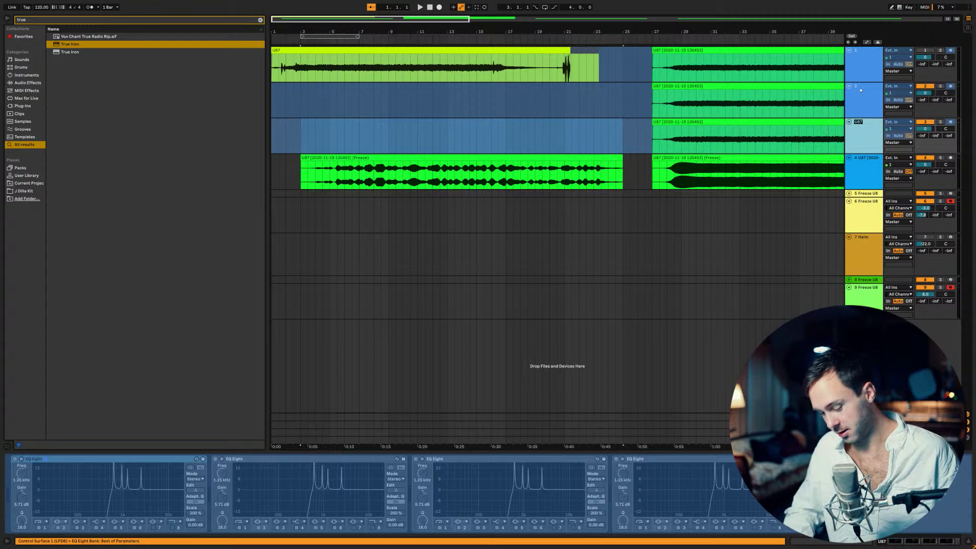
{"action": "type", "text": "Third"}
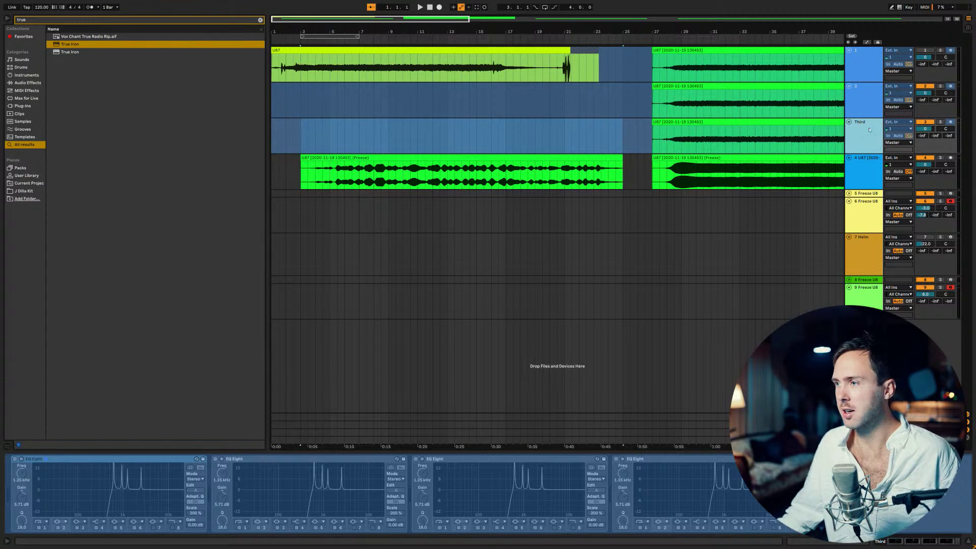
Step: Unfreeze the Third track and delete its stacked EQ Eights, keeping only the Utility
{"action": "right_click", "coordinate": [876, 140]}
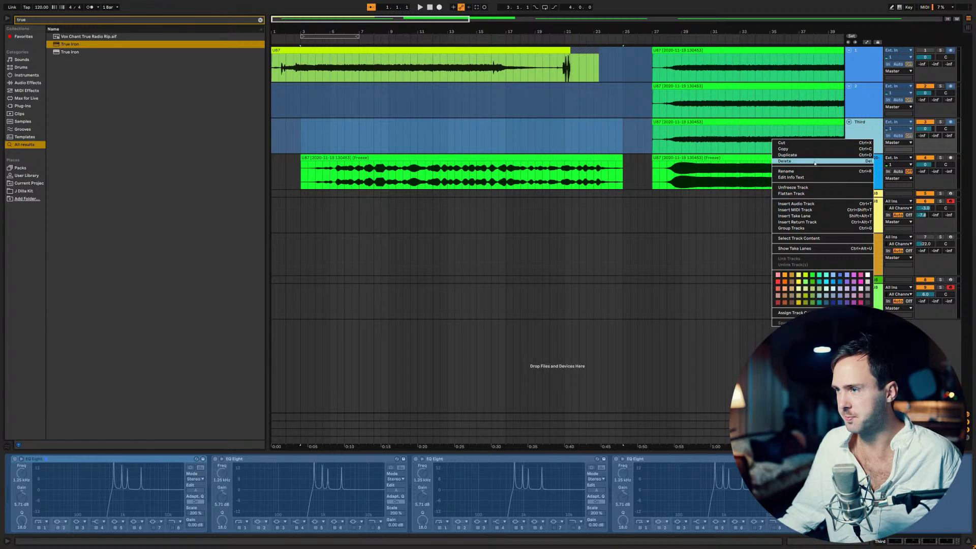
{"action": "left_click", "coordinate": [812, 193]}
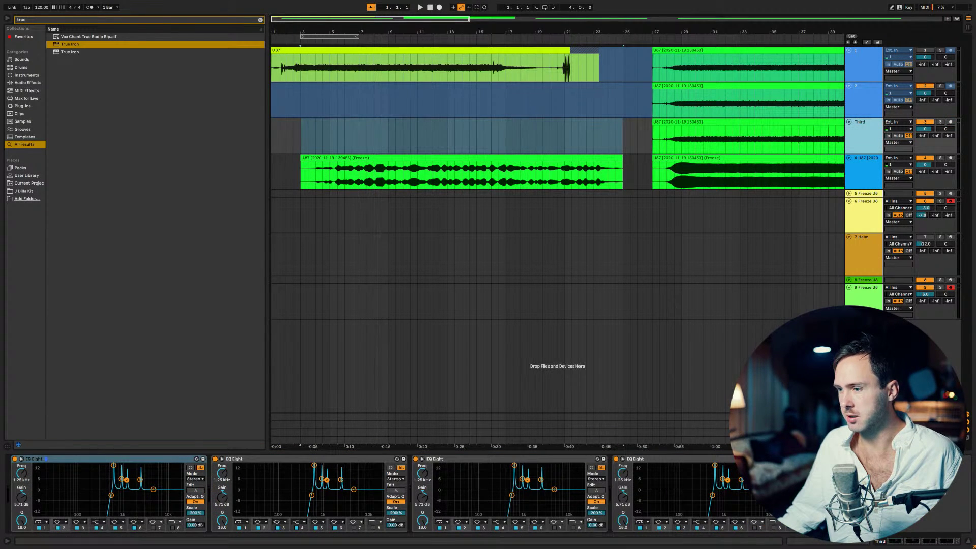
{"action": "left_click", "coordinate": [162, 463]}
{"action": "key", "text": "Delete"}
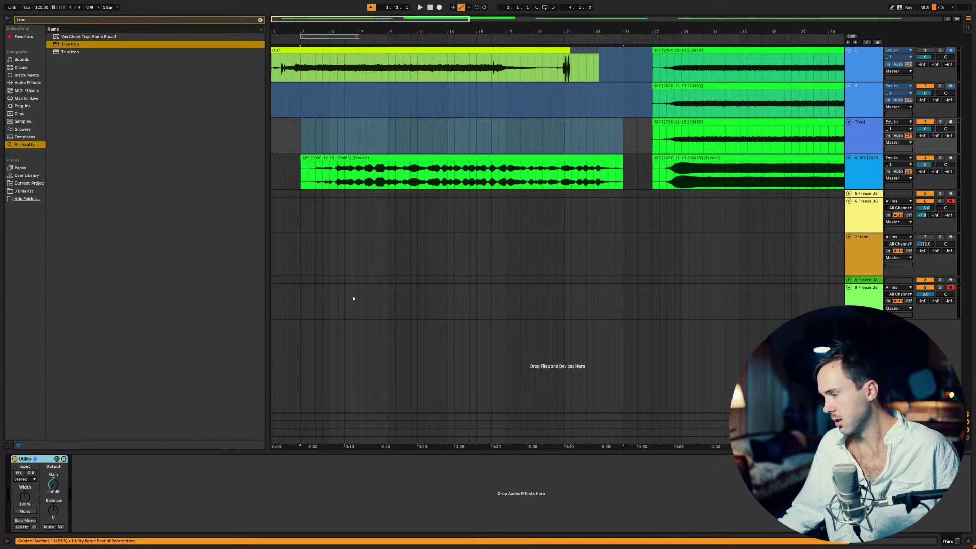
Step: Search the browser for "spec" and add Spectral Resonator before the Utility on the Third track
{"action": "key", "text": "ctrl+f"}
{"action": "type", "text": "spec"}
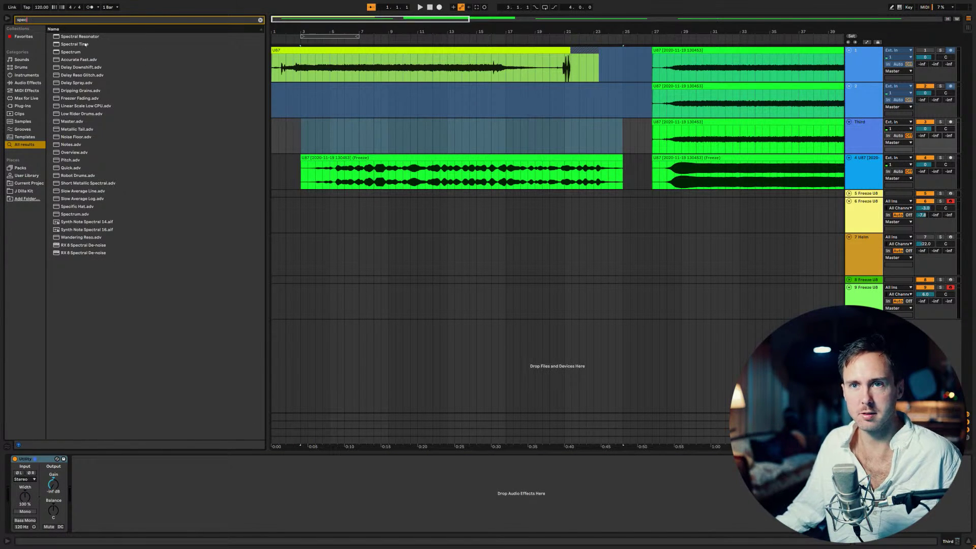
{"action": "left_click_drag", "start_coordinate": [79, 37], "coordinate": [10, 496]}
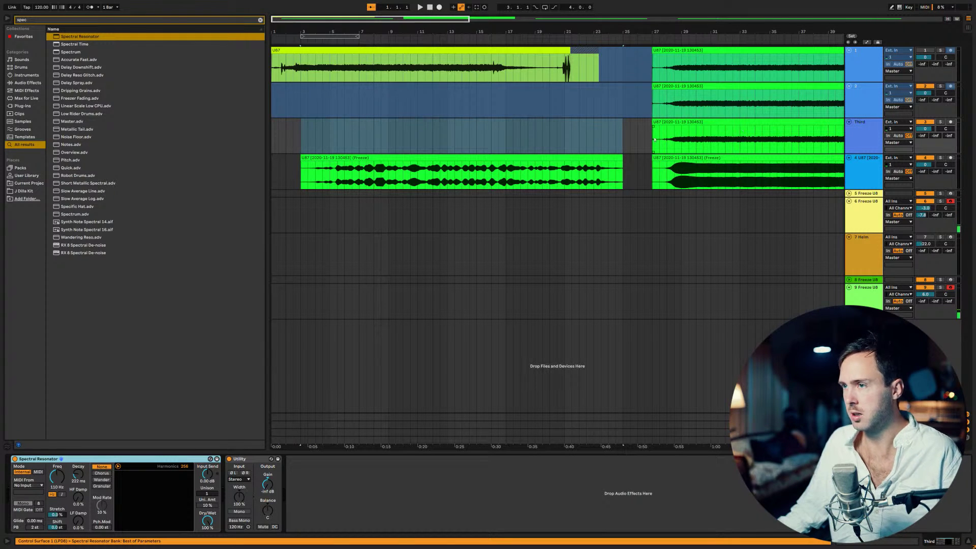
Step: Play the soloed Third track, switch Spectral Resonator's frequency to note mode and tune it down to A0
{"action": "key", "text": "space"}
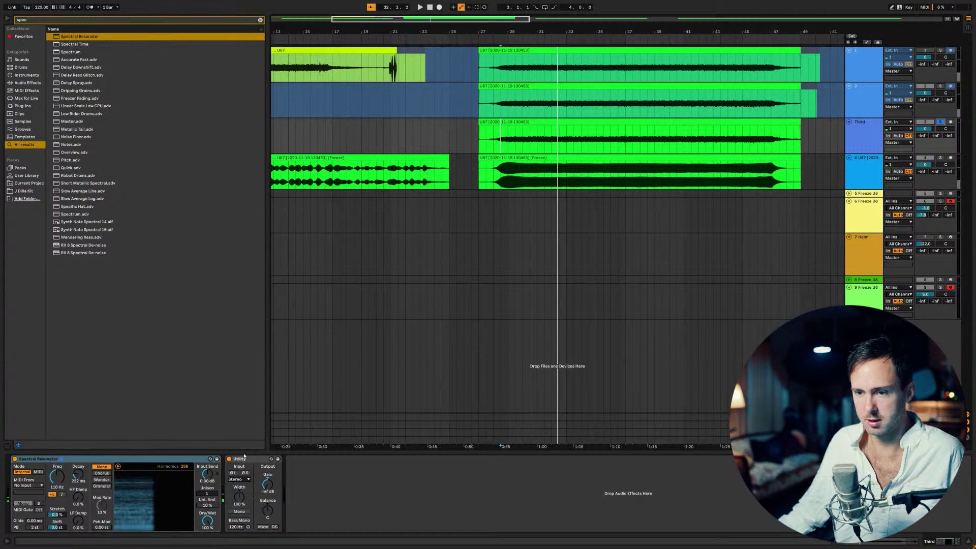
{"action": "left_click", "coordinate": [248, 459]}
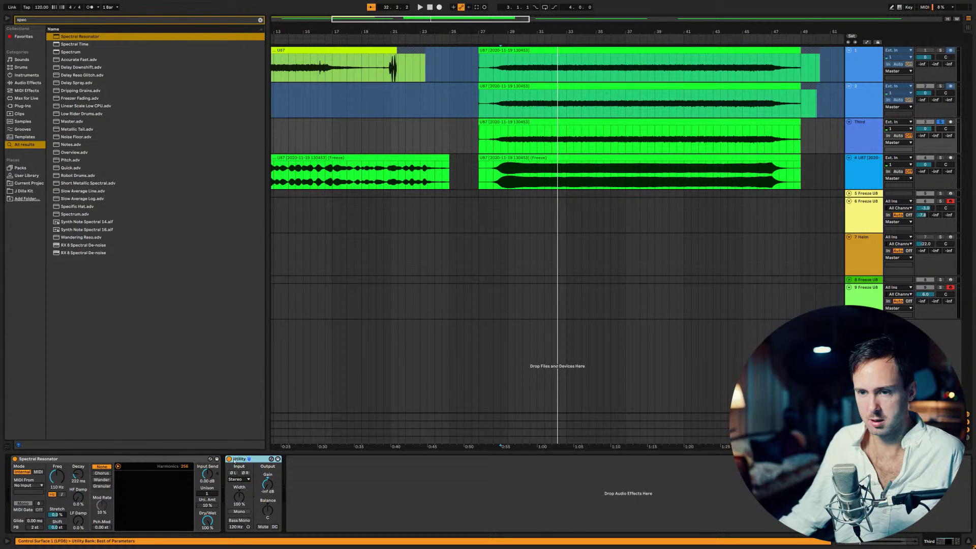
{"action": "key", "text": "space"}
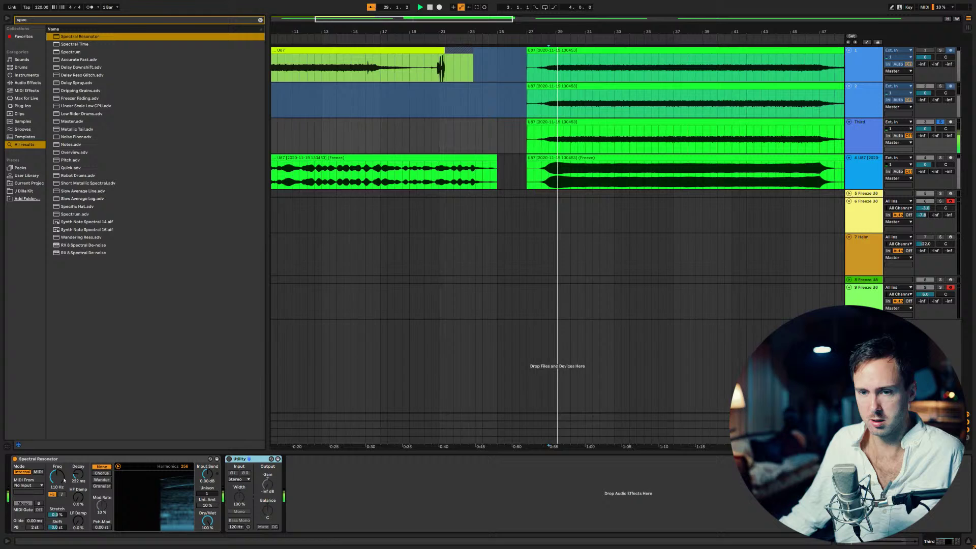
{"action": "left_click_drag", "start_coordinate": [58, 486], "coordinate": [53, 485]}
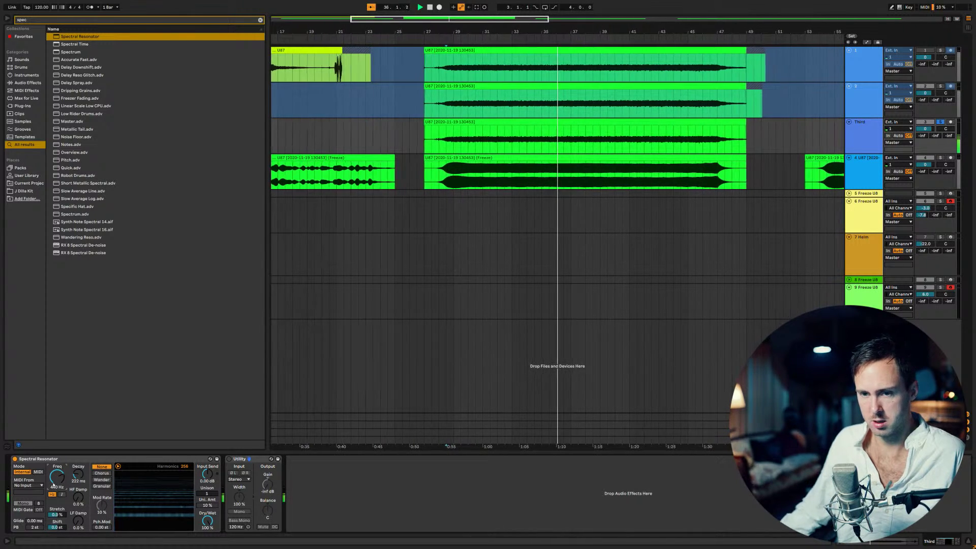
{"action": "left_click", "coordinate": [62, 494]}
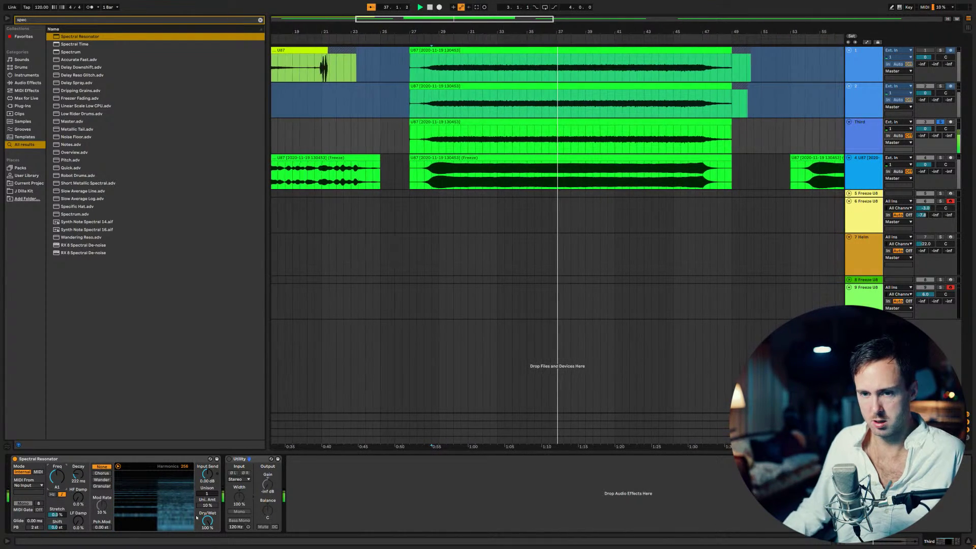
{"action": "left_click_drag", "start_coordinate": [62, 475], "coordinate": [61, 478]}
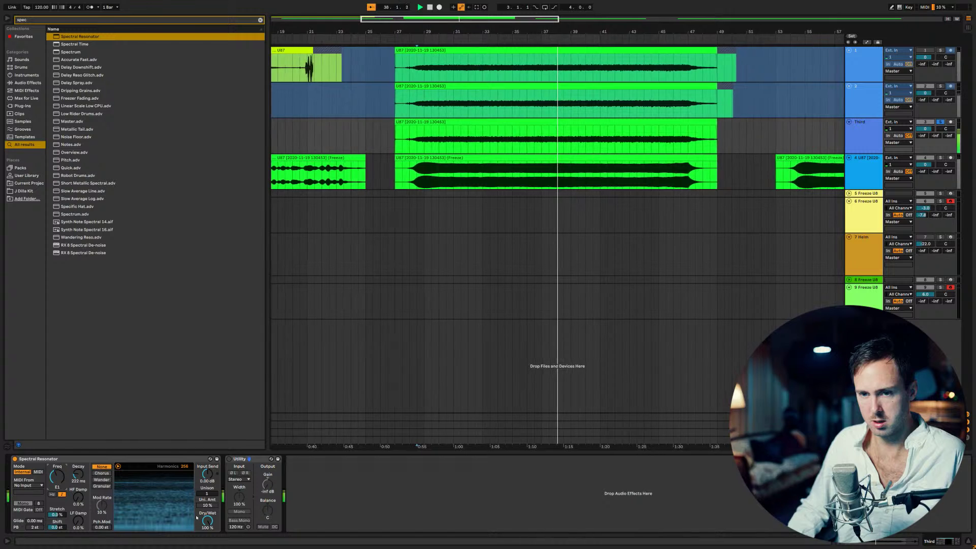
{"action": "key", "text": "Down"}
{"action": "key", "text": "Down"}
{"action": "key", "text": "Down"}
{"action": "key", "text": "Down"}
{"action": "key", "text": "Down"}
{"action": "key", "text": "Down"}
{"action": "key", "text": "Down"}
{"action": "key", "text": "Down"}
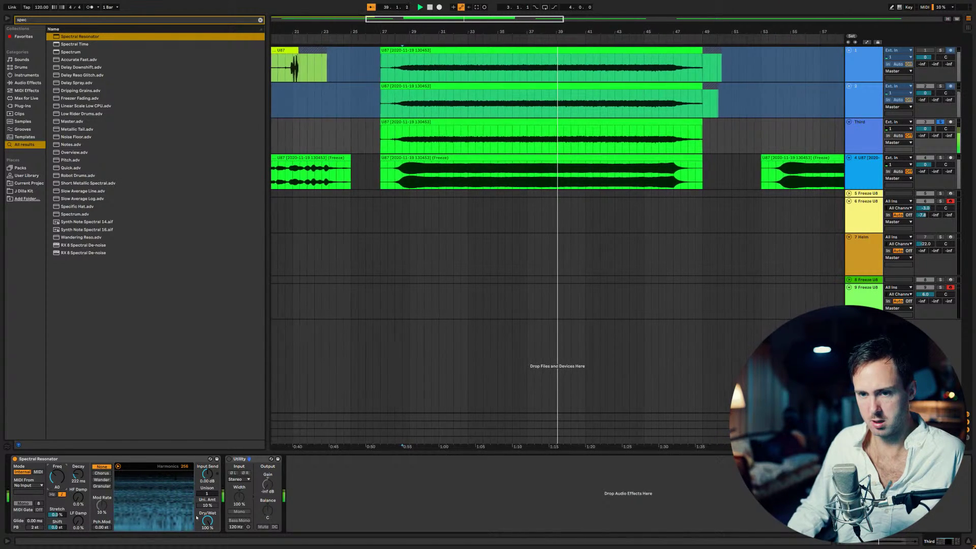
Step: Try fewer harmonics with LF Damp at 40 % in Spectral Resonator, and audition the Granular and Wander modulation modes
{"action": "mouse_move", "coordinate": [181, 465]}
{"action": "left_mouse_down"}
{"action": "mouse_move", "coordinate": [181, 503]}
{"action": "mouse_move", "coordinate": [187, 465]}
{"action": "left_mouse_up"}
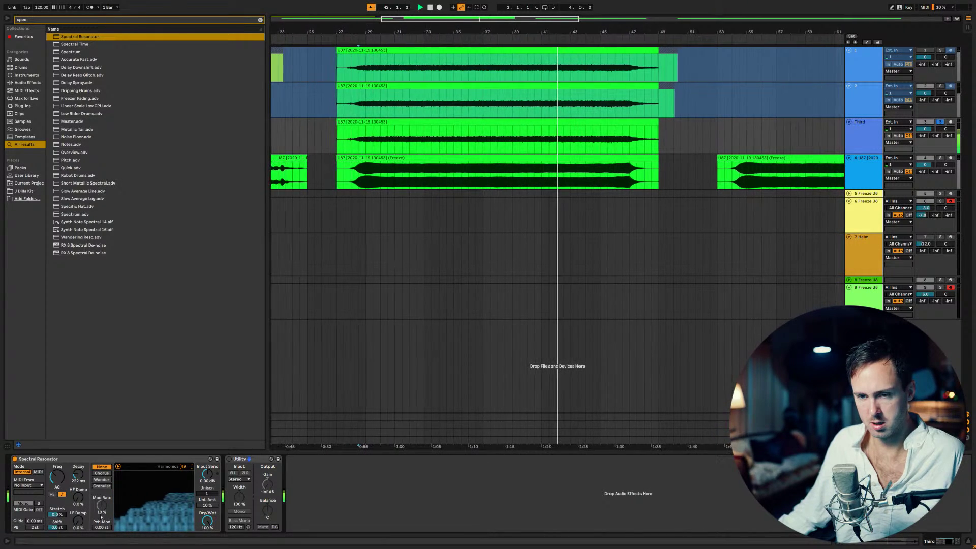
{"action": "left_click_drag", "start_coordinate": [78, 520], "coordinate": [78, 501]}
{"action": "left_click", "coordinate": [110, 485]}
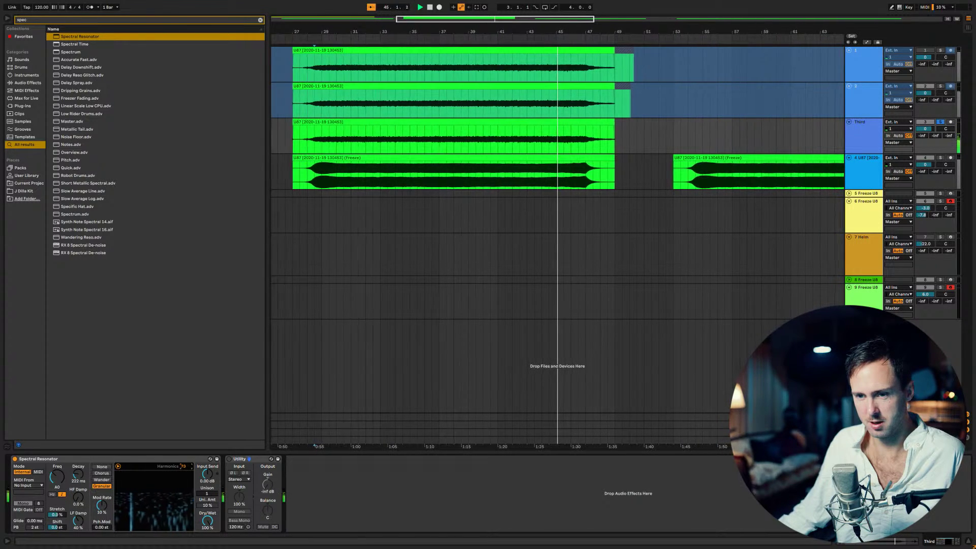
{"action": "left_click_drag", "start_coordinate": [182, 466], "coordinate": [182, 447]}
{"action": "left_click", "coordinate": [104, 479]}
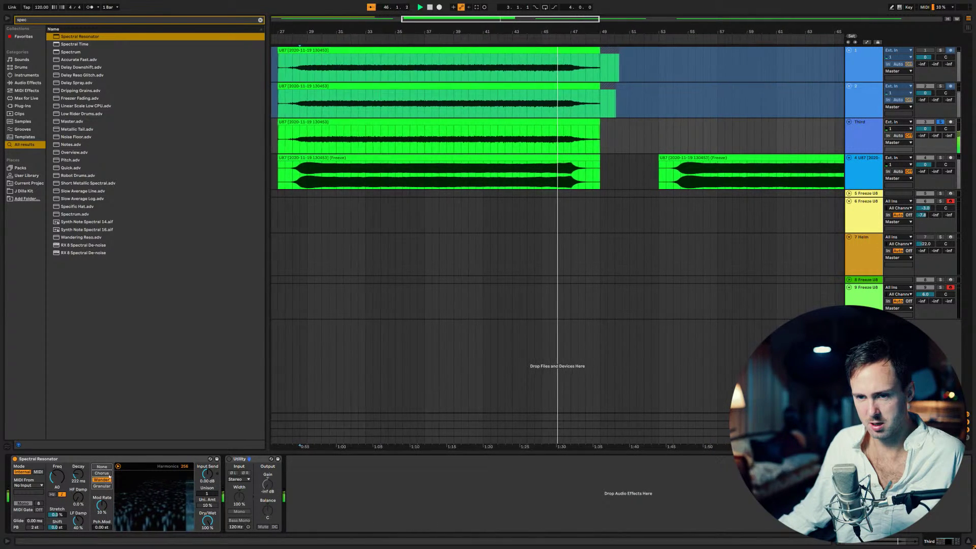
{"action": "left_click", "coordinate": [101, 466]}
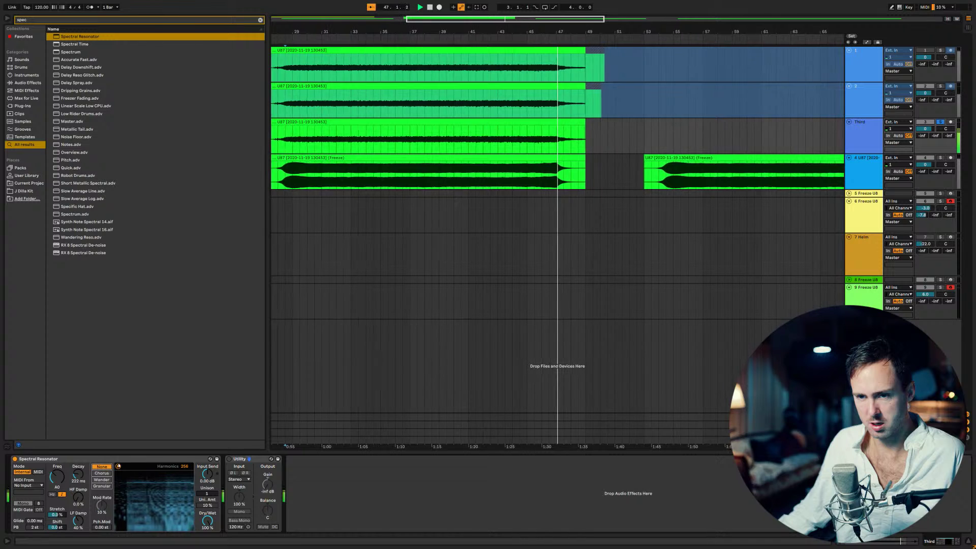
{"action": "left_click", "coordinate": [118, 466]}
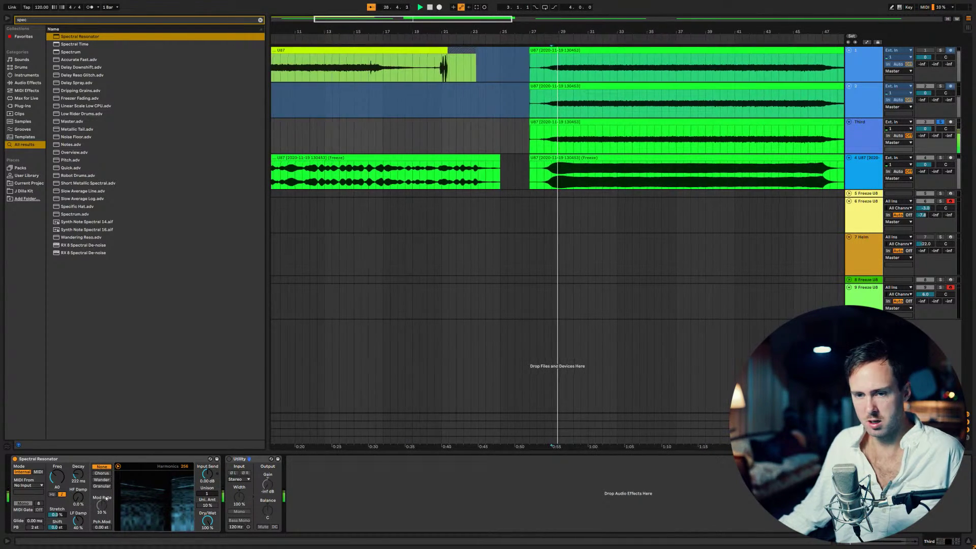
Step: Lower LF Damp to 0 % in Spectral Resonator and try out different Stretch and Shift amounts during playback
{"action": "left_click_drag", "start_coordinate": [78, 497], "coordinate": [68, 523]}
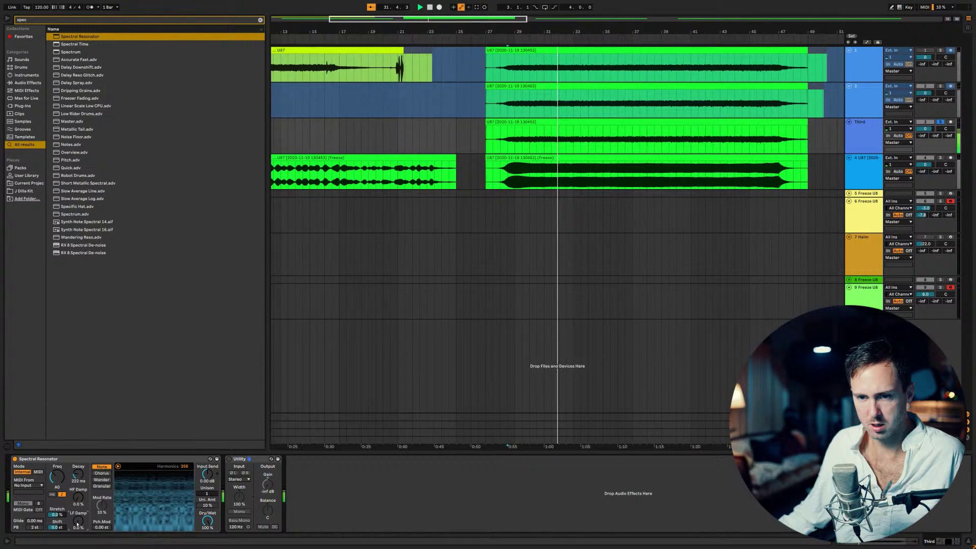
{"action": "mouse_move", "coordinate": [57, 526]}
{"action": "left_mouse_down"}
{"action": "mouse_move", "coordinate": [57, 503]}
{"action": "mouse_move", "coordinate": [57, 543]}
{"action": "left_mouse_up"}
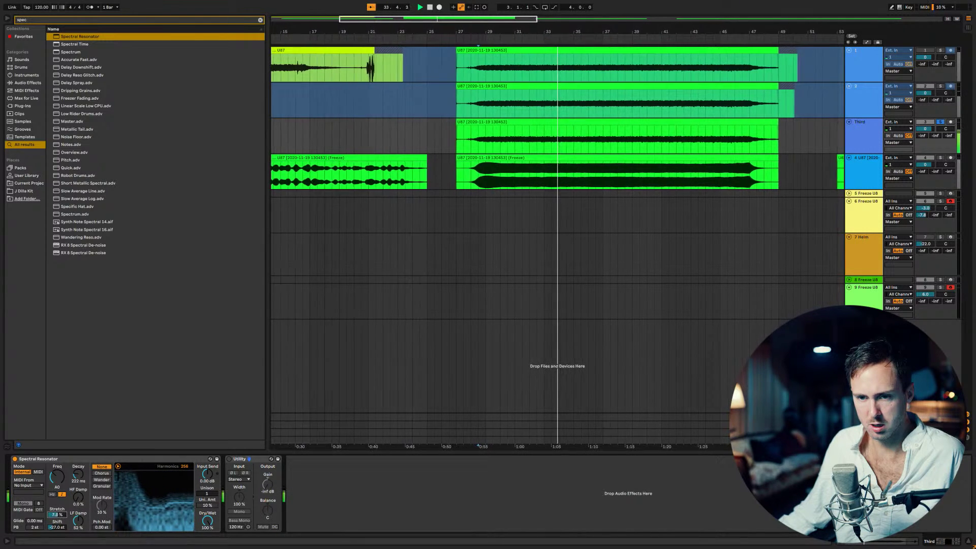
{"action": "mouse_move", "coordinate": [65, 515]}
{"action": "left_mouse_down"}
{"action": "mouse_move", "coordinate": [65, 488]}
{"action": "mouse_move", "coordinate": [65, 536]}
{"action": "mouse_move", "coordinate": [65, 524]}
{"action": "left_mouse_up"}
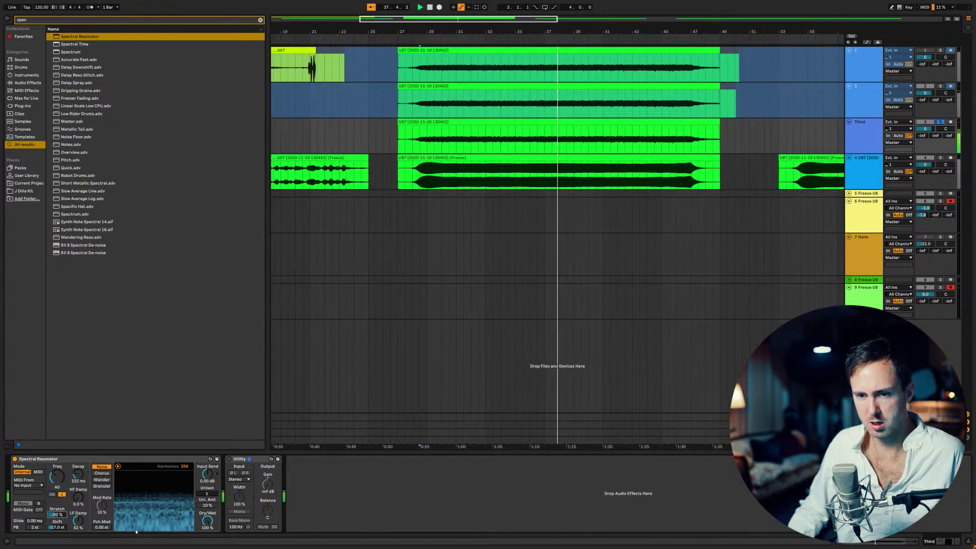
{"action": "key", "text": "Up"}
{"action": "key", "text": "Up"}
{"action": "key", "text": "Up"}
{"action": "key", "text": "Up"}
{"action": "key", "text": "Up"}
{"action": "key", "text": "Up"}
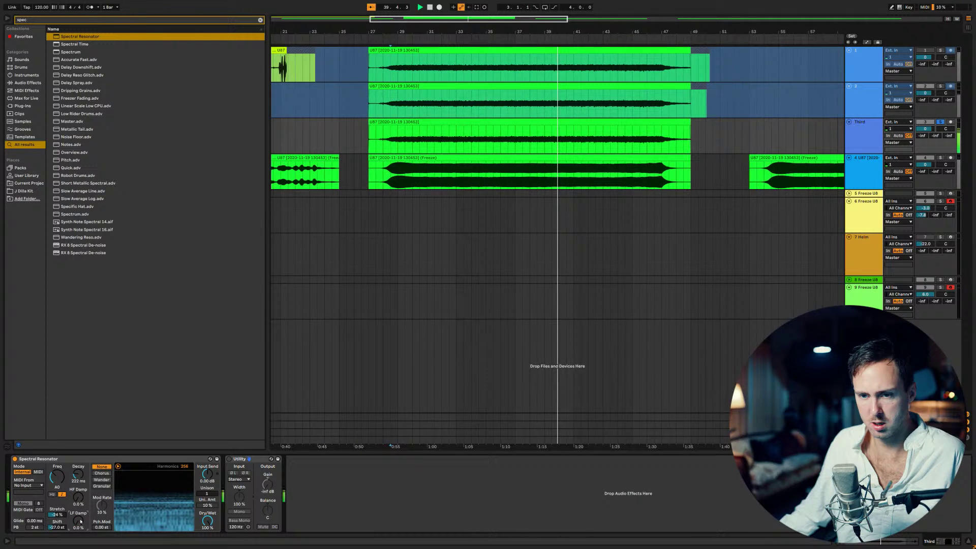
{"action": "left_click", "coordinate": [56, 528]}
{"action": "key", "text": "Delete"}
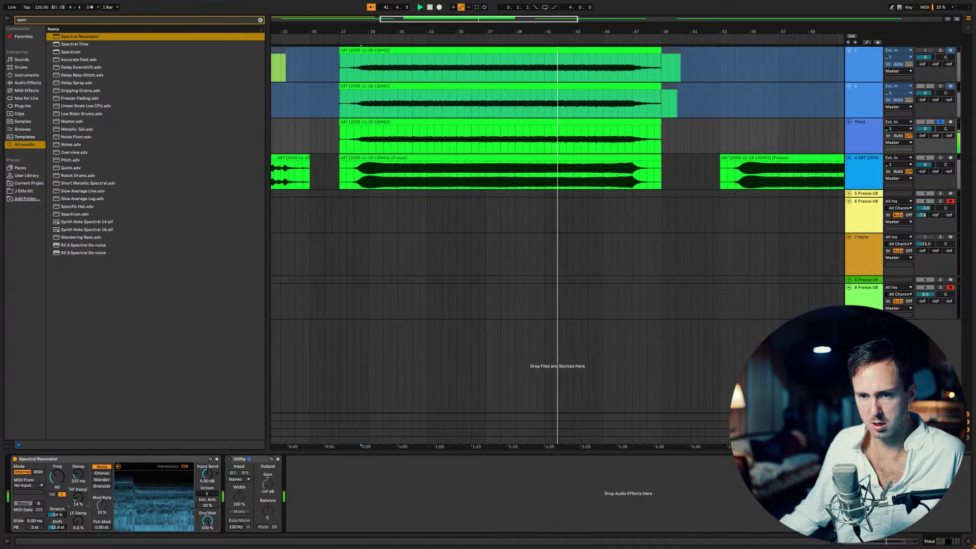
Step: Set Spectral Resonator's HF Damp to 67 %, Stretch to -22 % and Shift to -12.5 st during playback
{"action": "mouse_move", "coordinate": [78, 497]}
{"action": "left_mouse_down"}
{"action": "mouse_move", "coordinate": [79, 489]}
{"action": "mouse_move", "coordinate": [85, 507]}
{"action": "left_mouse_up"}
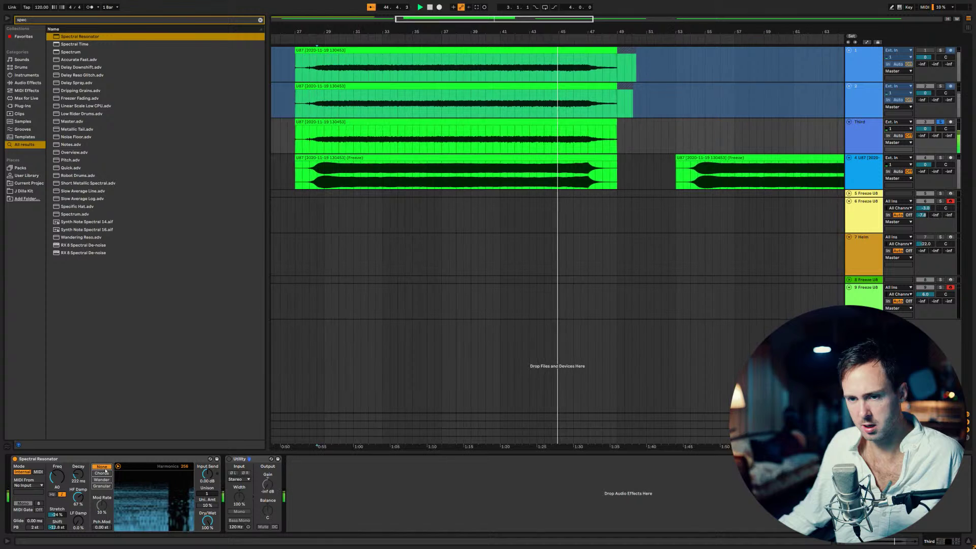
{"action": "mouse_move", "coordinate": [184, 466]}
{"action": "left_mouse_down"}
{"action": "mouse_move", "coordinate": [184, 508]}
{"action": "mouse_move", "coordinate": [184, 466]}
{"action": "left_mouse_up"}
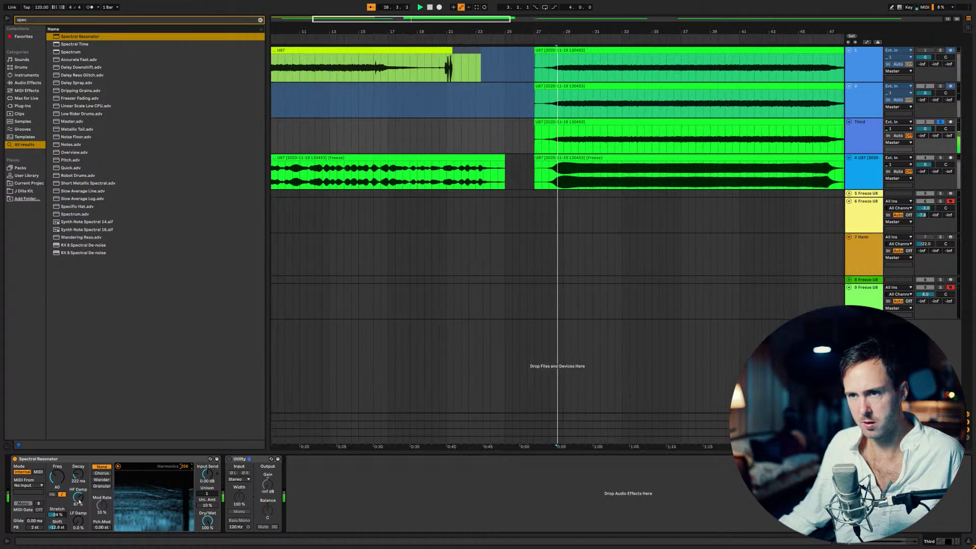
{"action": "mouse_move", "coordinate": [57, 514]}
{"action": "left_mouse_down"}
{"action": "mouse_move", "coordinate": [57, 502]}
{"action": "mouse_move", "coordinate": [57, 532]}
{"action": "left_mouse_up"}
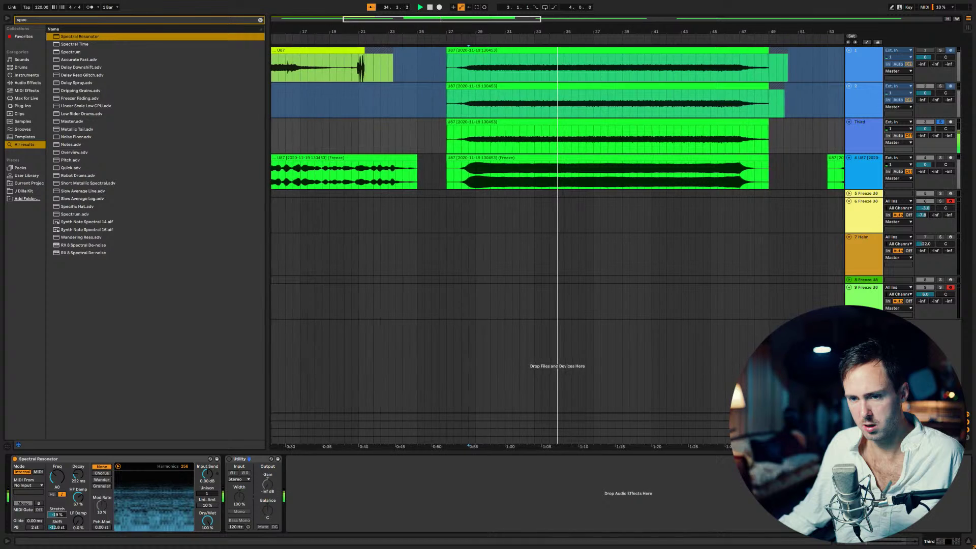
{"action": "left_click_drag", "start_coordinate": [57, 532], "coordinate": [60, 529]}
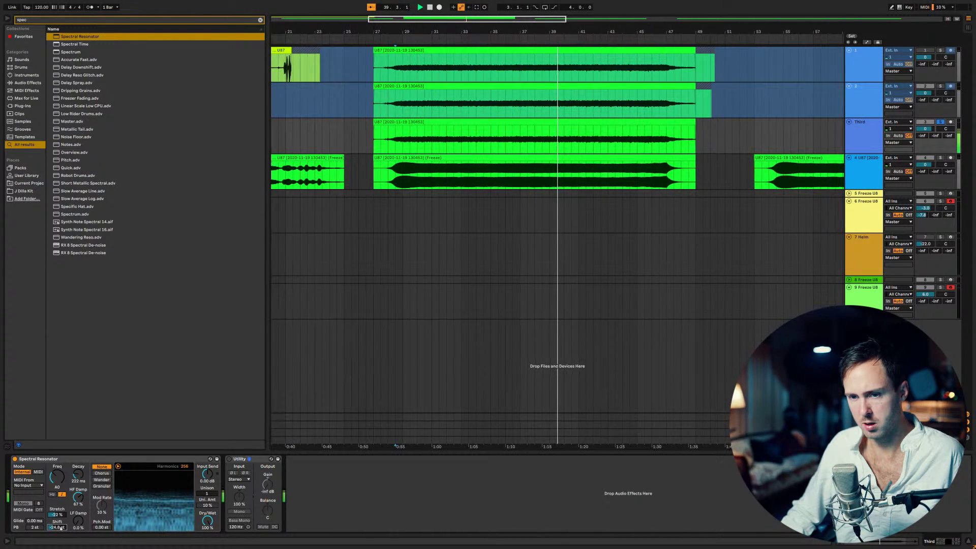
{"action": "left_click_drag", "start_coordinate": [60, 528], "coordinate": [61, 529]}
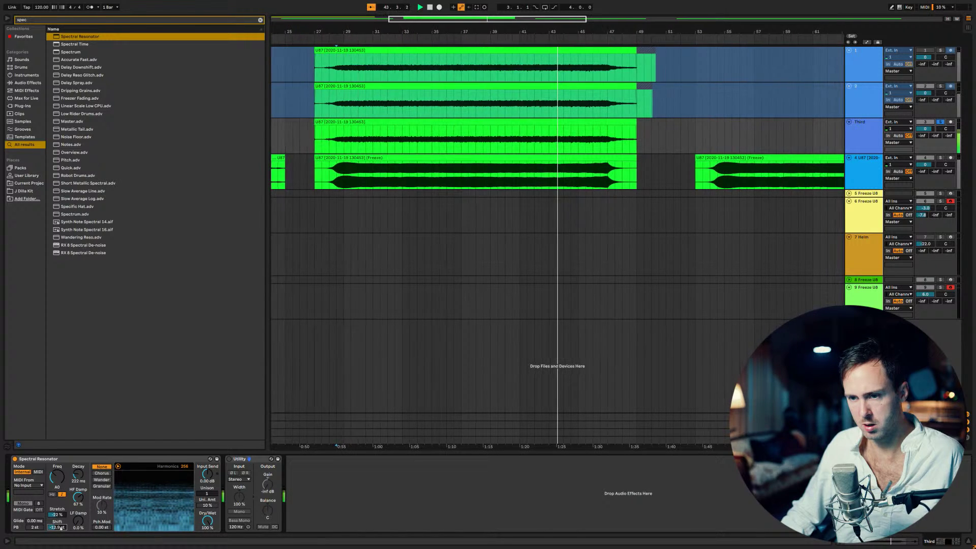
{"action": "left_click_drag", "start_coordinate": [61, 528], "coordinate": [61, 527]}
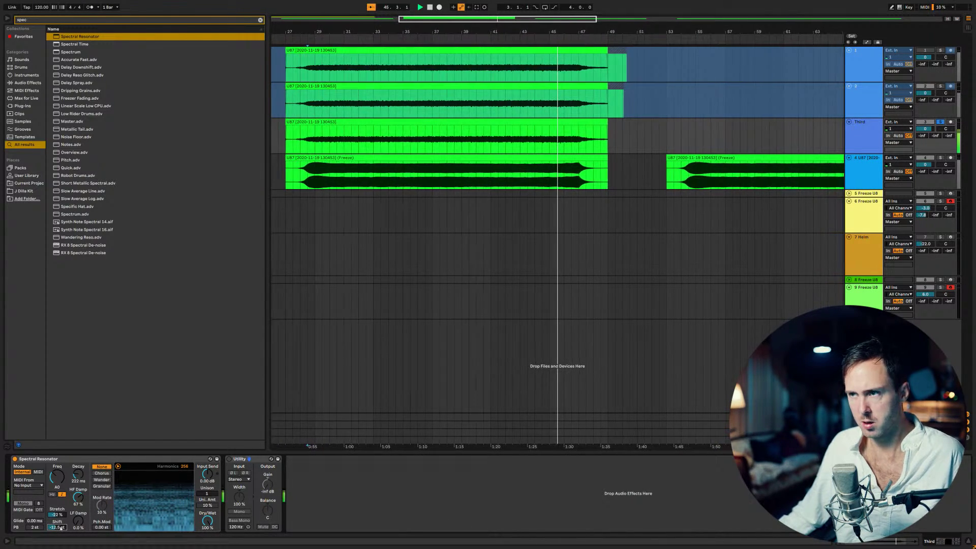
Step: Freeze the Third track and load Simpler onto a new track by searching the browser for "simpler"
{"action": "right_click", "coordinate": [860, 138]}
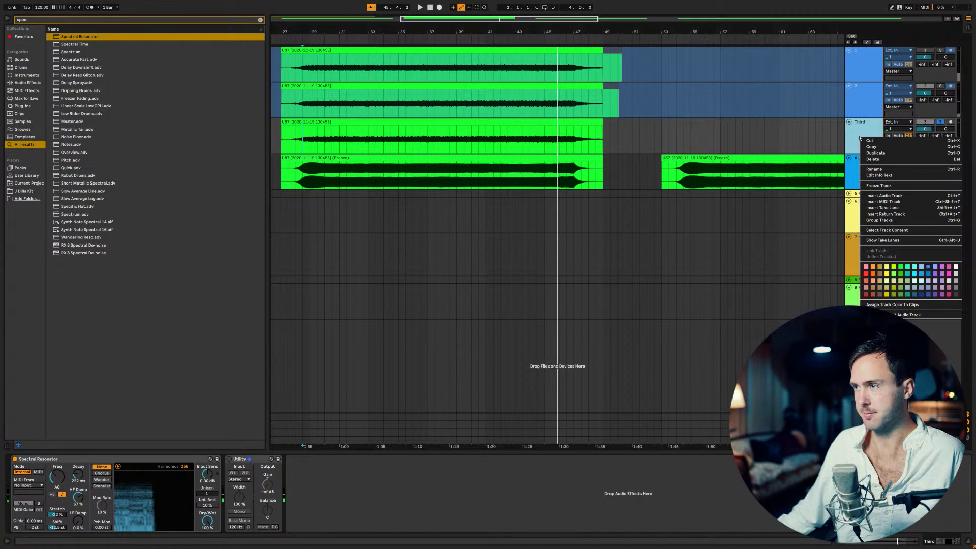
{"action": "left_click", "coordinate": [870, 186]}
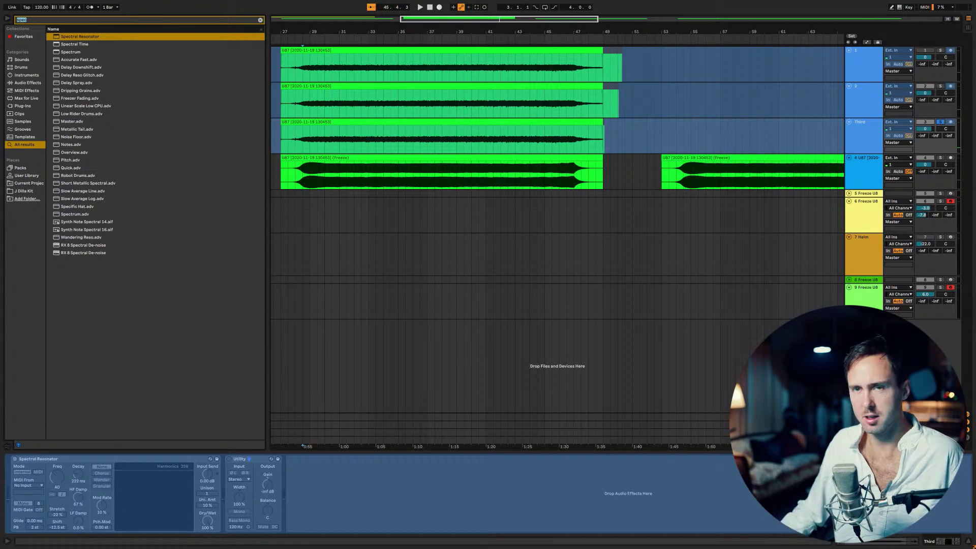
{"action": "key", "text": "ctrl+f"}
{"action": "type", "text": "simpler"}
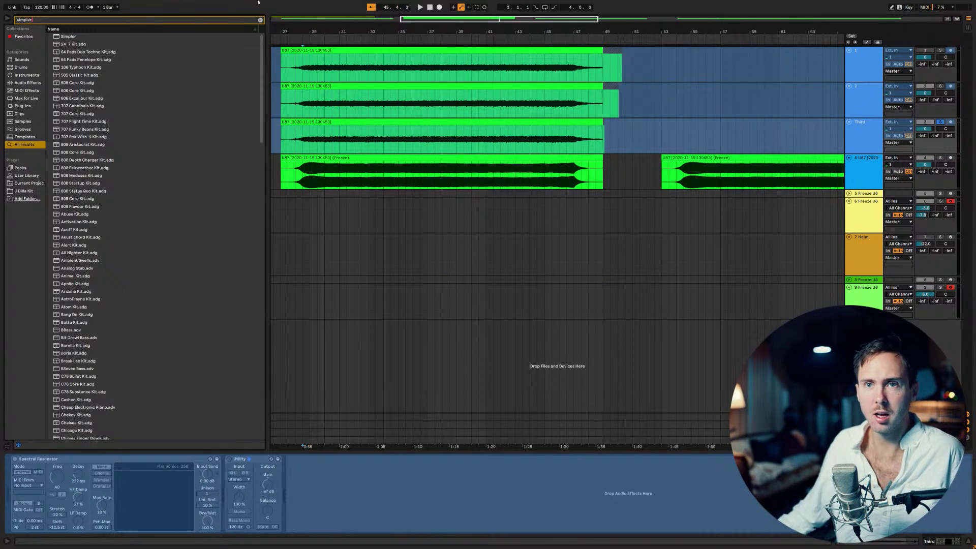
{"action": "key", "text": "Down"}
{"action": "key", "text": "Return"}
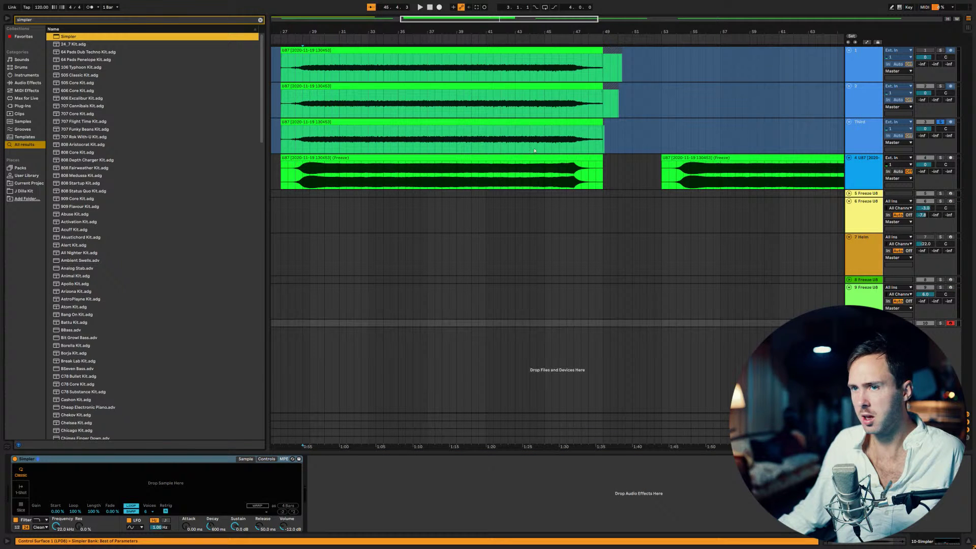
Step: Try loading the Third track's clip directly into Simpler with the start marker moved to where the sound begins
{"action": "left_click_drag", "start_coordinate": [535, 151], "coordinate": [223, 475]}
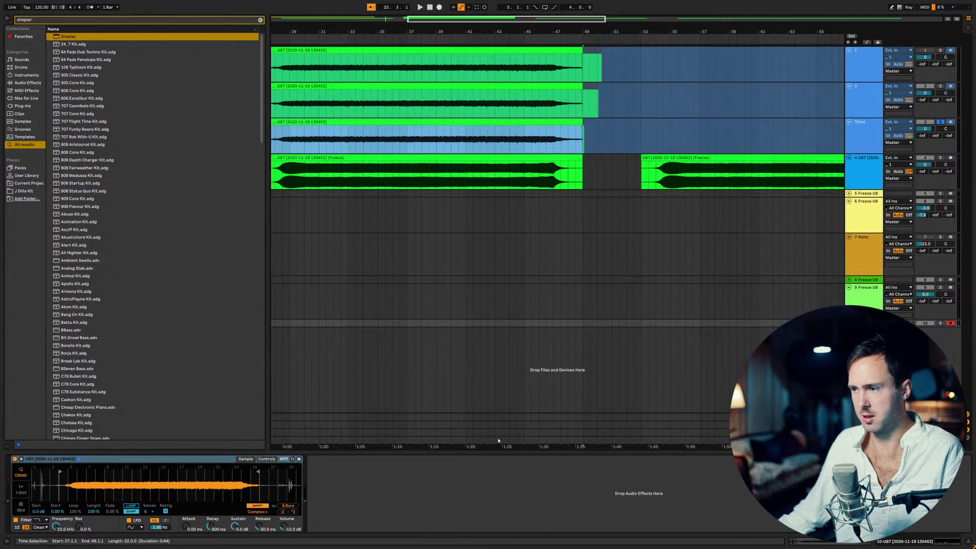
{"action": "scroll", "coordinate": [102, 486], "scroll_direction": "up", "scroll_amount": 3}
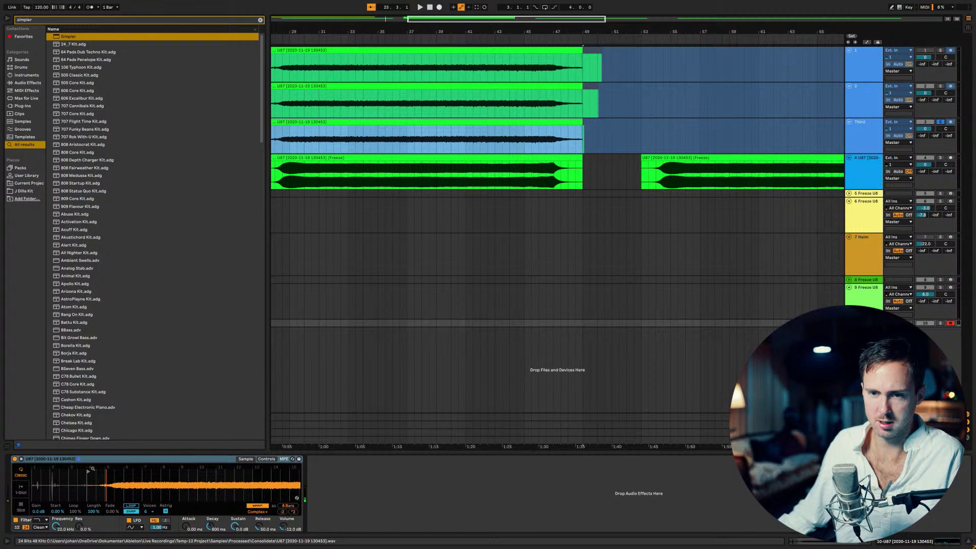
{"action": "left_click_drag", "start_coordinate": [93, 469], "coordinate": [108, 471]}
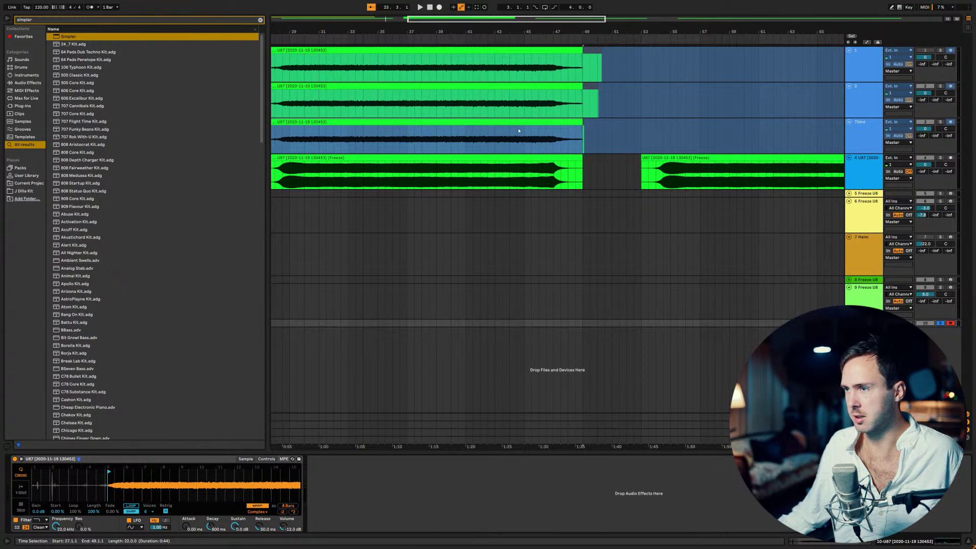
Step: Copy the frozen Third clip to bar 127 on track 4, play it back and clear the active solo
{"action": "left_click_drag", "start_coordinate": [463, 23], "coordinate": [464, 11]}
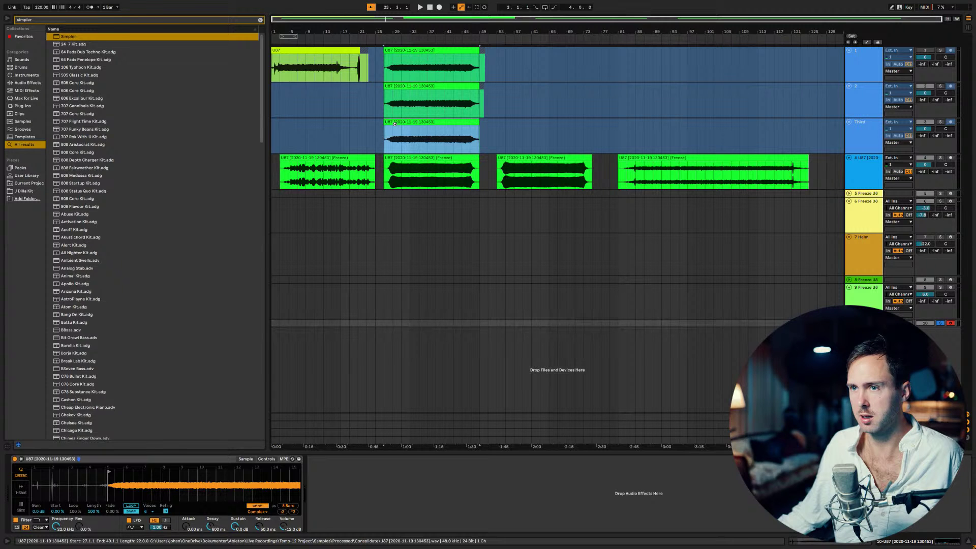
{"action": "left_click_drag", "start_coordinate": [395, 123], "coordinate": [836, 159]}
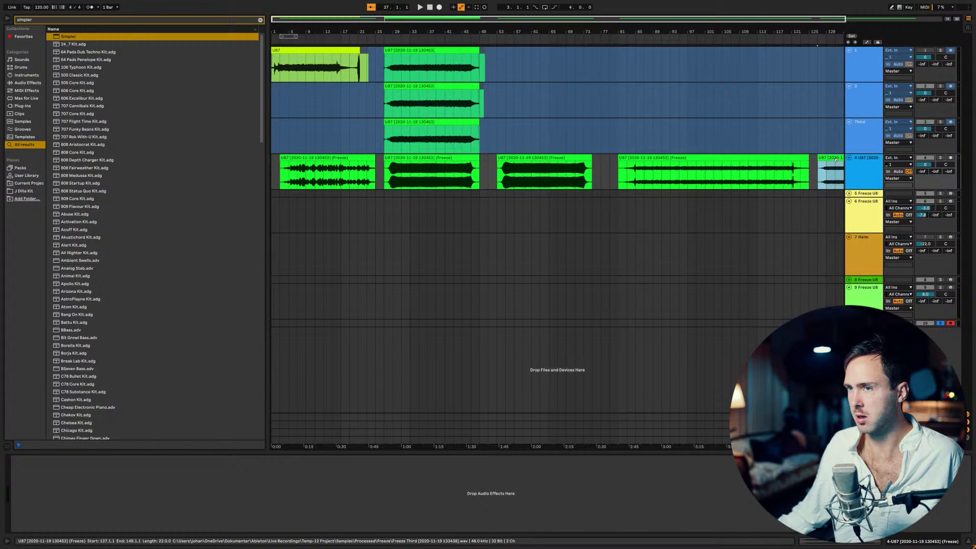
{"action": "key", "text": "space"}
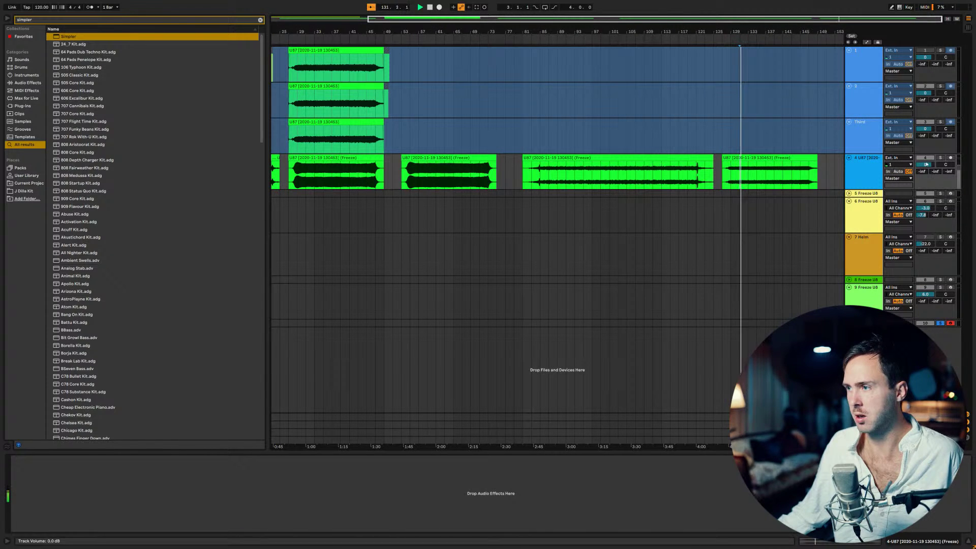
{"action": "left_click", "coordinate": [940, 158]}
{"action": "left_click", "coordinate": [939, 158]}
{"action": "key", "text": "space"}
Step: Load the frozen clip at bar 127 of track 4 into Simpler in place of its current sample
{"action": "left_click", "coordinate": [782, 158]}
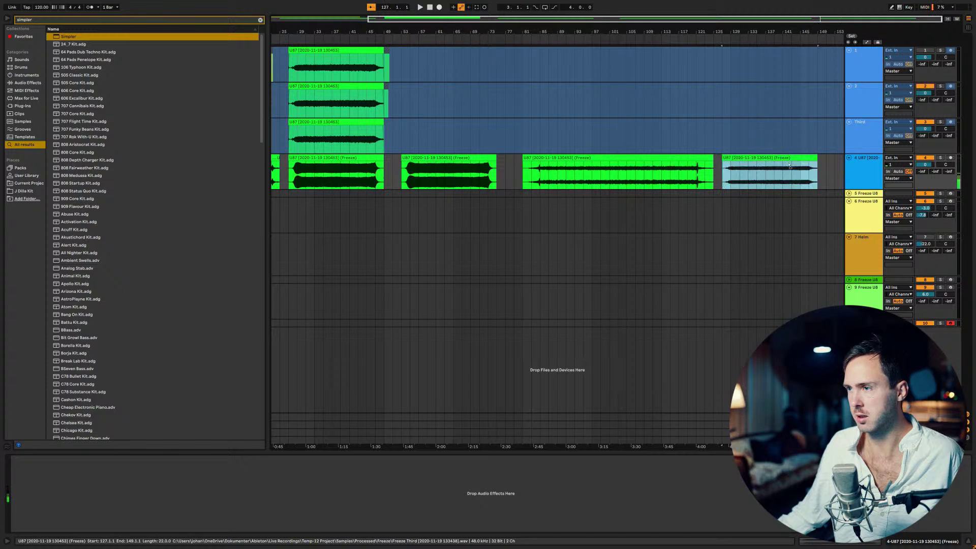
{"action": "key", "text": "Return"}
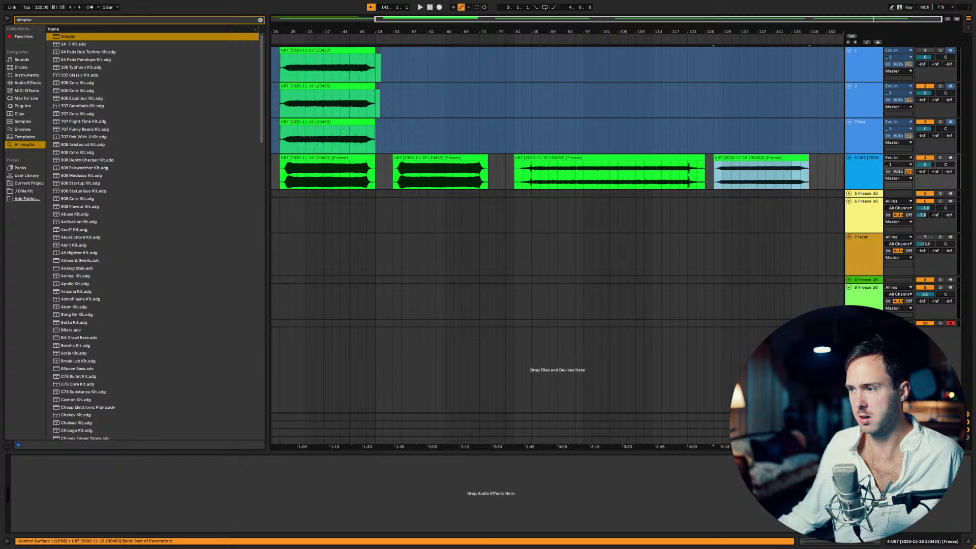
{"action": "left_click_drag", "start_coordinate": [746, 165], "coordinate": [167, 483]}
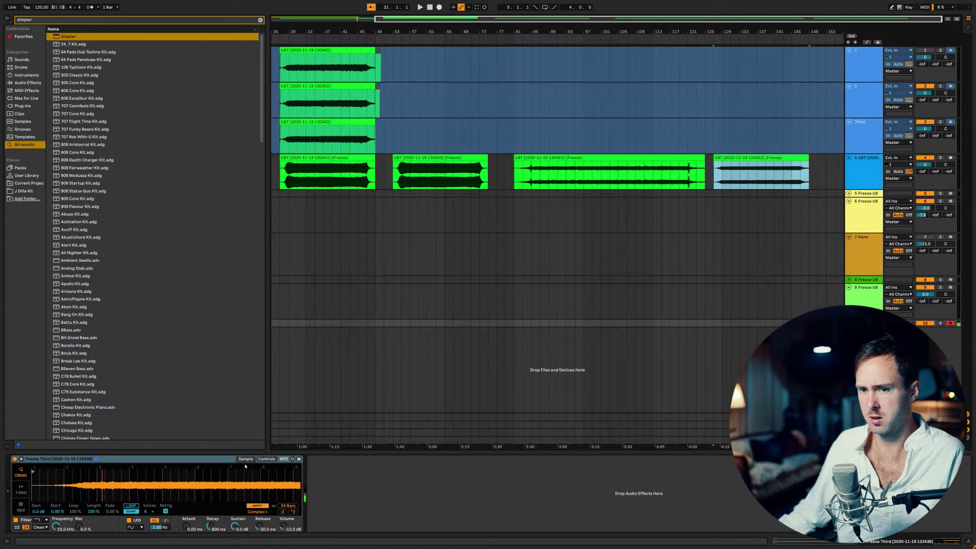
Step: Move the Simpler sample's start marker past the quiet fade-in, to about 3 seconds
{"action": "left_click", "coordinate": [156, 488]}
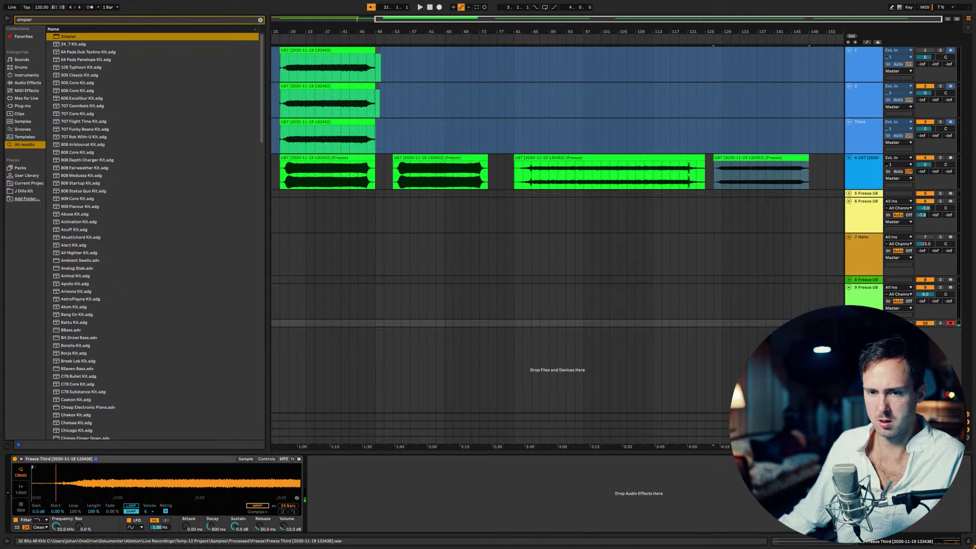
{"action": "left_click_drag", "start_coordinate": [32, 466], "coordinate": [86, 467]}
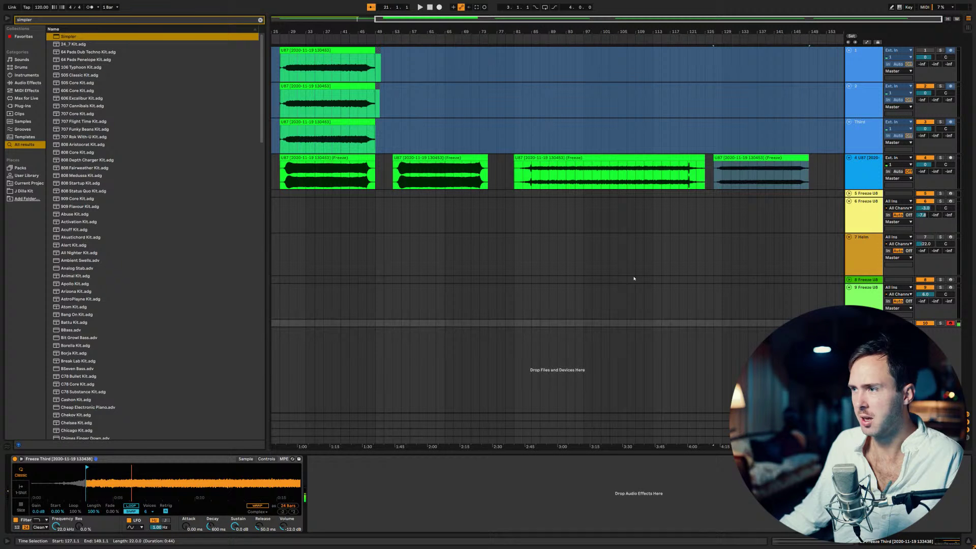
Step: Solo the fourth track and play its last frozen clip, starting at bar 127
{"action": "left_click", "coordinate": [942, 159]}
{"action": "left_click", "coordinate": [807, 177]}
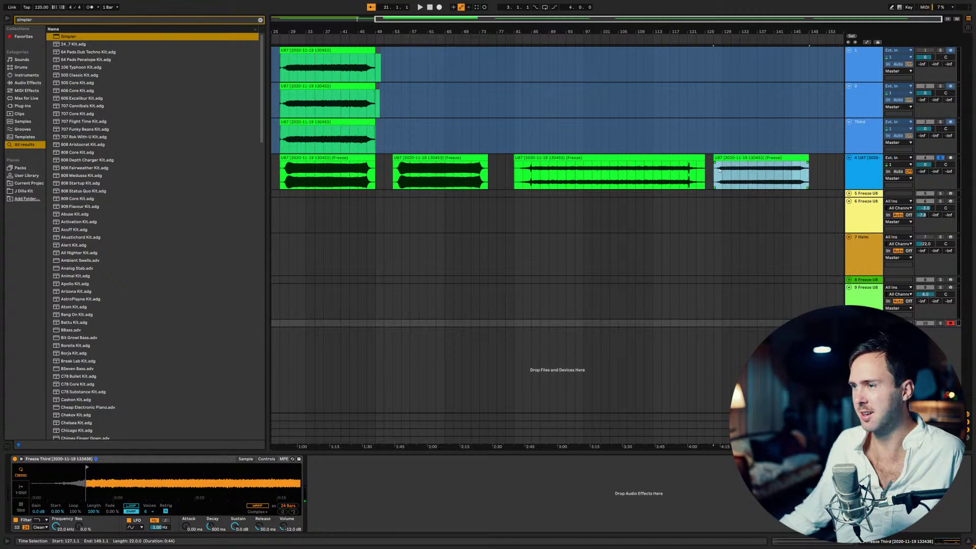
{"action": "key", "text": "space"}
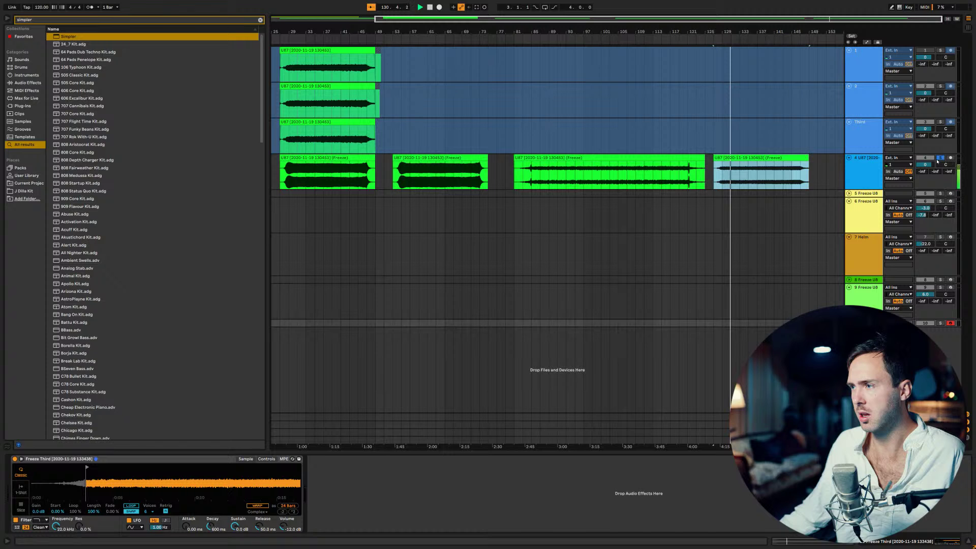
Step: Solo the Simpler track and lower Simpler's filter cutoff to about 1.6 kHz
{"action": "left_click", "coordinate": [940, 323]}
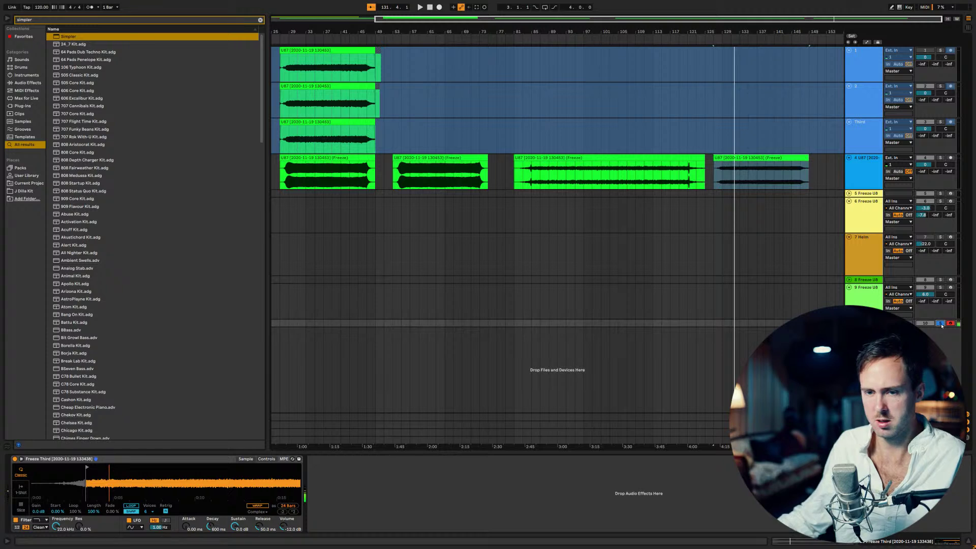
{"action": "left_click", "coordinate": [270, 460]}
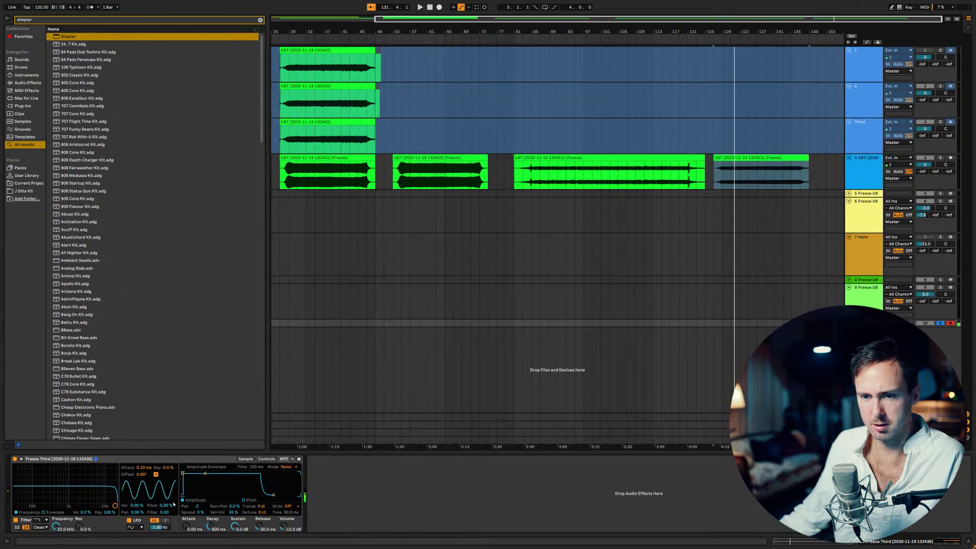
{"action": "left_click_drag", "start_coordinate": [115, 505], "coordinate": [76, 505]}
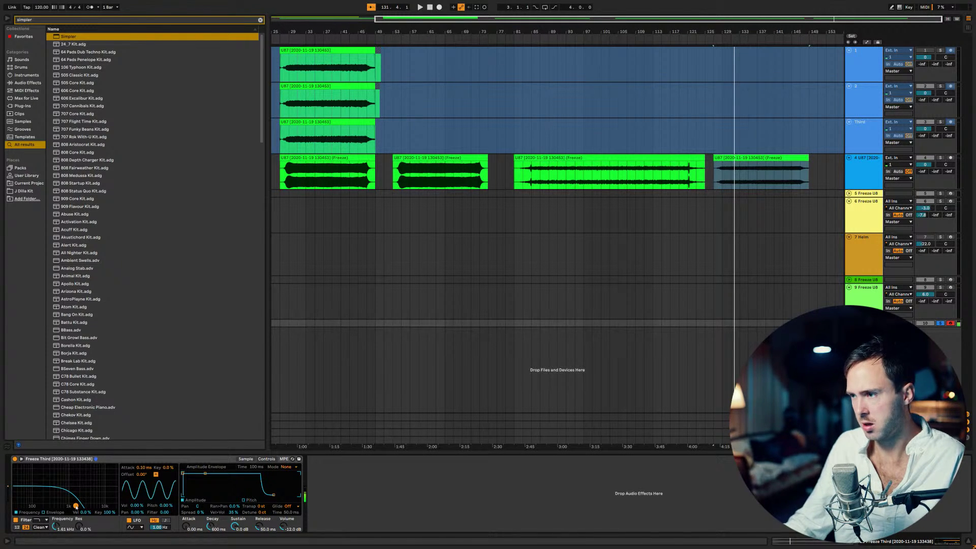
Step: Unfreeze the track named Third and set its Spectral Resonator's Stretch to 0%
{"action": "left_click", "coordinate": [864, 133]}
{"action": "right_click", "coordinate": [866, 131]}
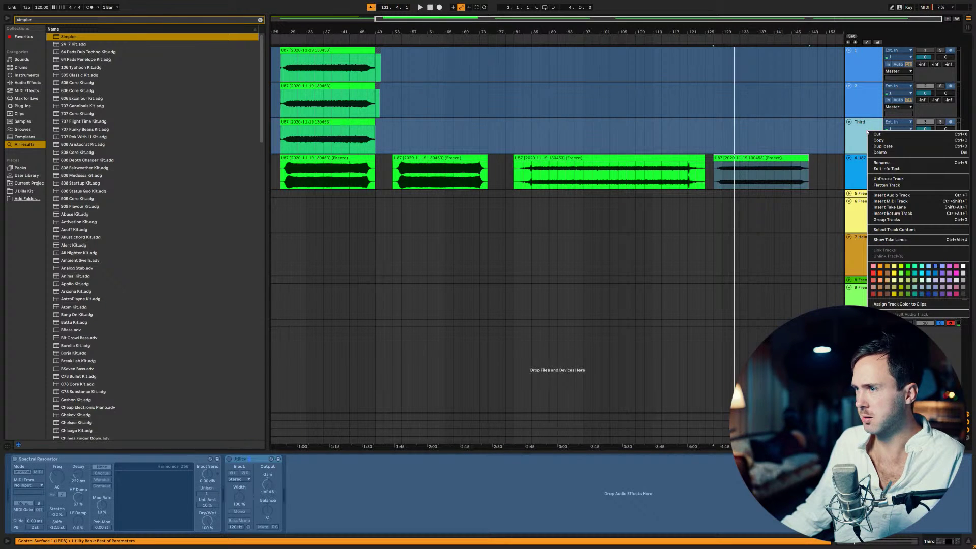
{"action": "left_click", "coordinate": [890, 179]}
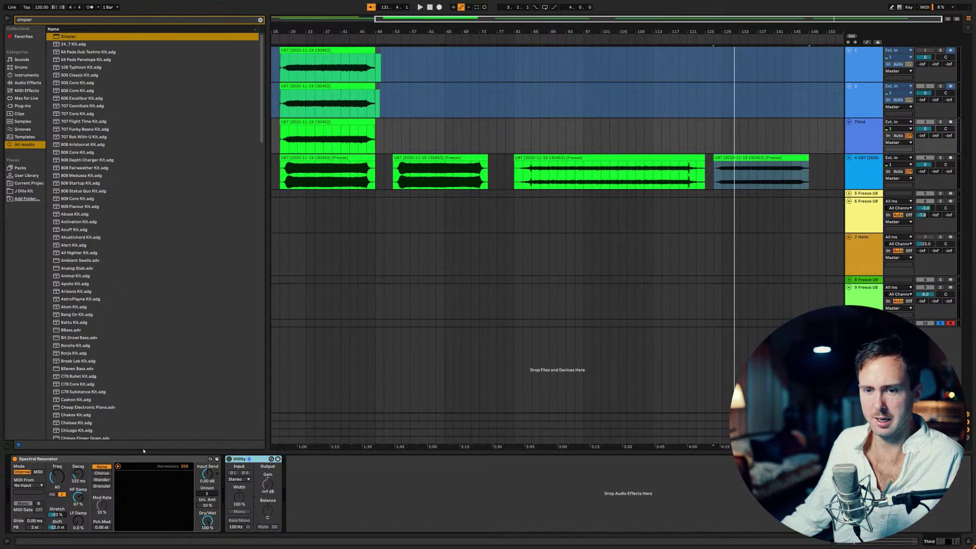
{"action": "left_click", "coordinate": [57, 526]}
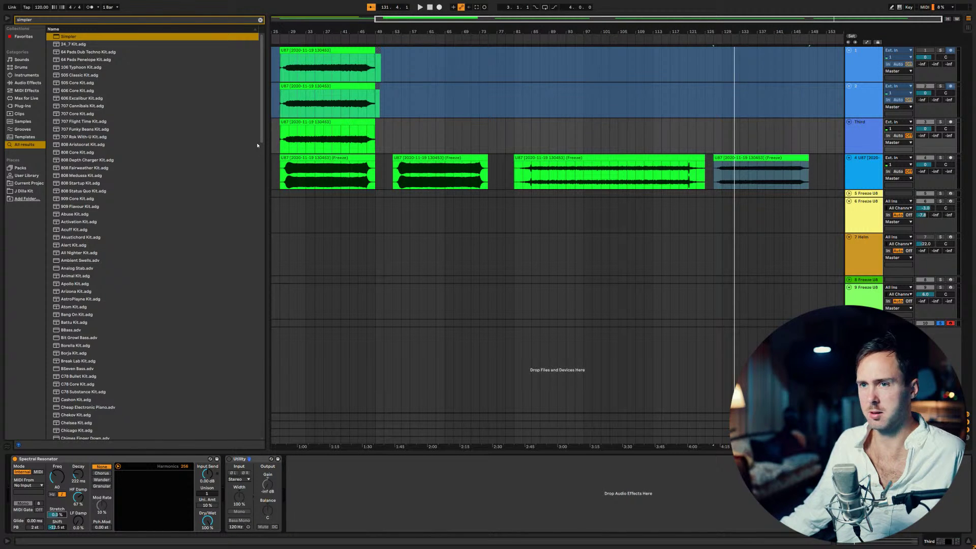
Step: Solo the Third track, play it from bar 31 and tune the Spectral Resonator's Shift to -8.7 st
{"action": "key", "text": "space"}
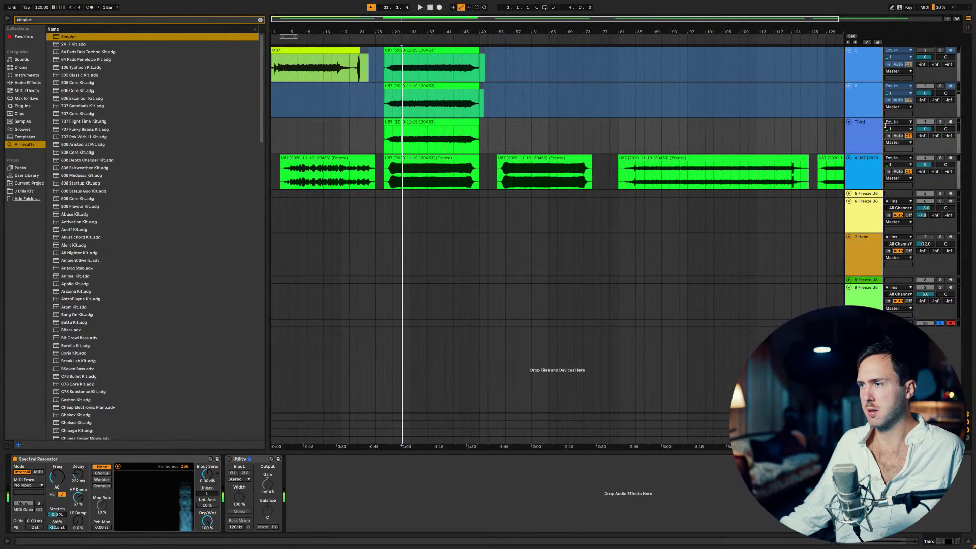
{"action": "left_click", "coordinate": [941, 122]}
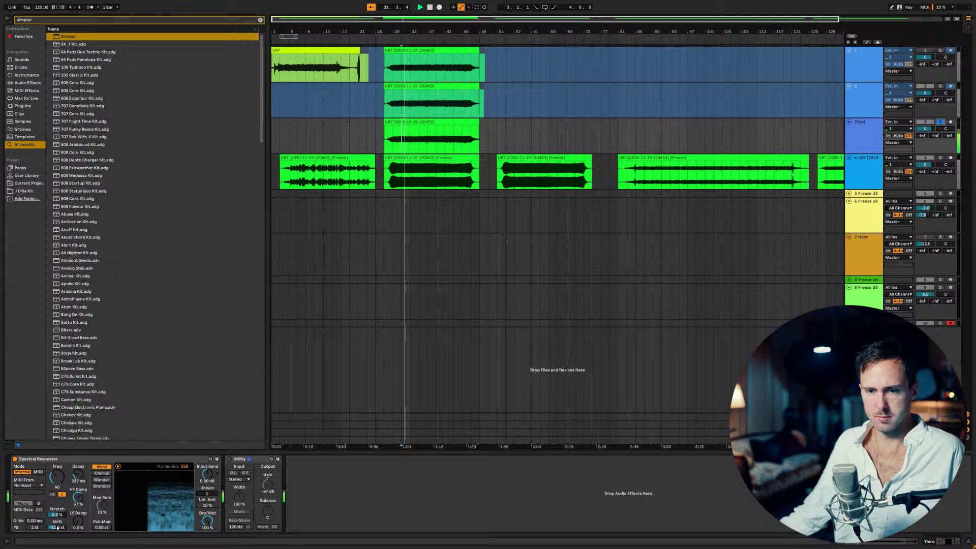
{"action": "mouse_move", "coordinate": [59, 527]}
{"action": "left_mouse_down"}
{"action": "mouse_move", "coordinate": [59, 498]}
{"action": "mouse_move", "coordinate": [58, 531]}
{"action": "left_mouse_up"}
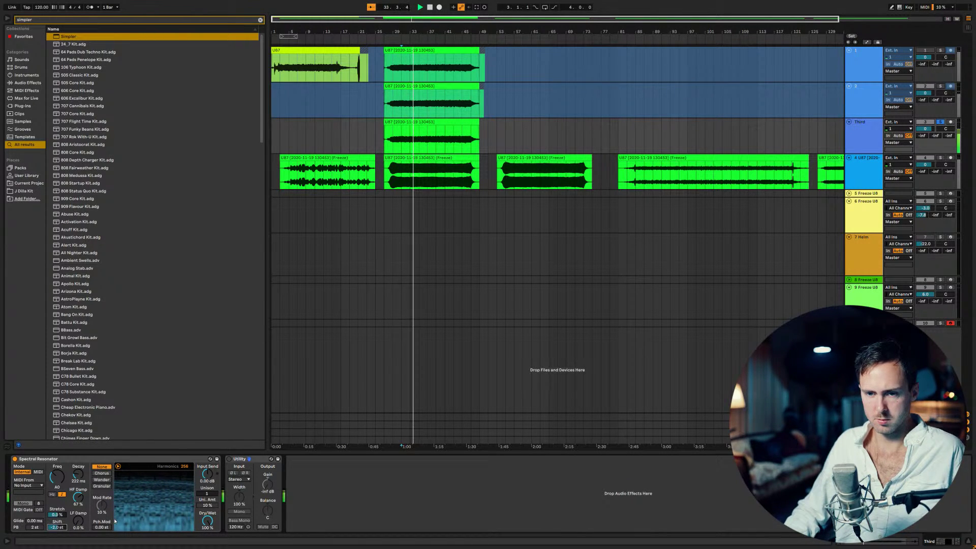
{"action": "type", "text": "-6.4"}
{"action": "key", "text": "Return"}
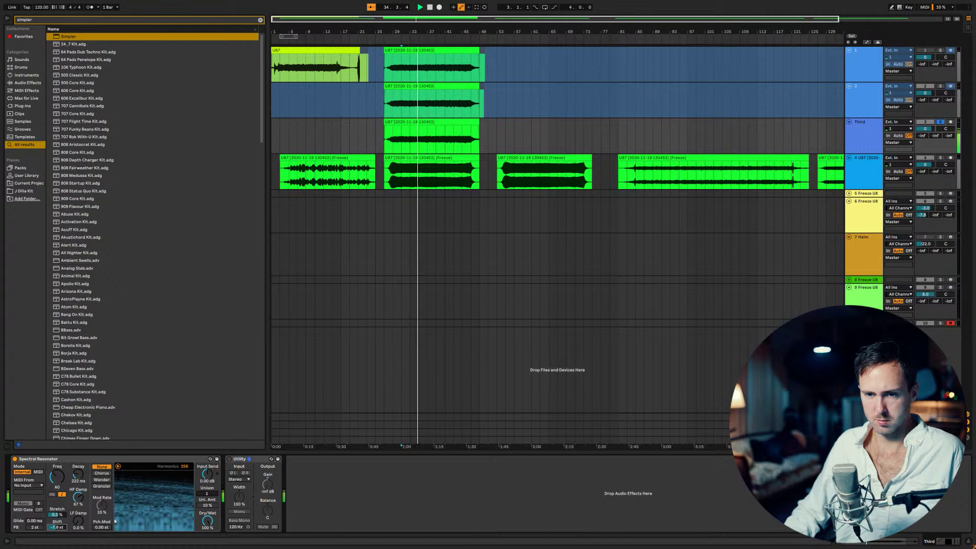
{"action": "type", "text": "-8.8"}
{"action": "key", "text": "Return"}
{"action": "key", "text": "Down"}
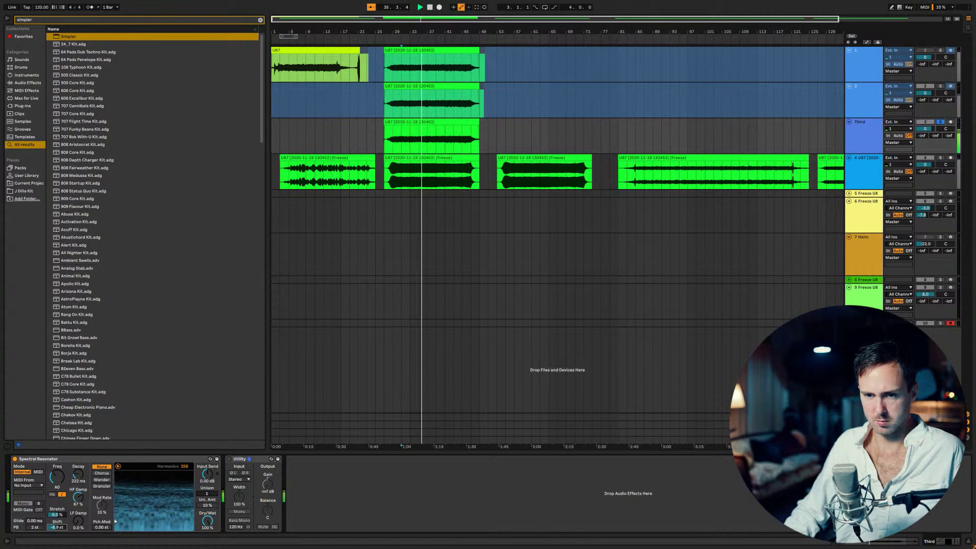
{"action": "key", "text": "Up"}
{"action": "key", "text": "Up"}
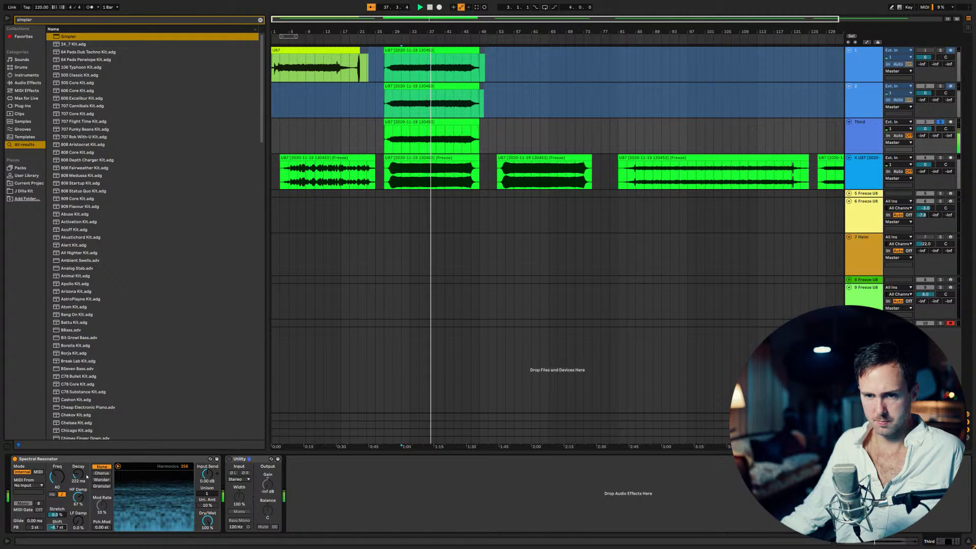
Step: Set the Spectral Resonator's HF Damp to 100%, LF Damp to 31% and Unison Amount to 0%
{"action": "mouse_move", "coordinate": [69, 489]}
{"action": "left_mouse_down"}
{"action": "mouse_move", "coordinate": [70, 508]}
{"action": "mouse_move", "coordinate": [77, 473]}
{"action": "left_mouse_up"}
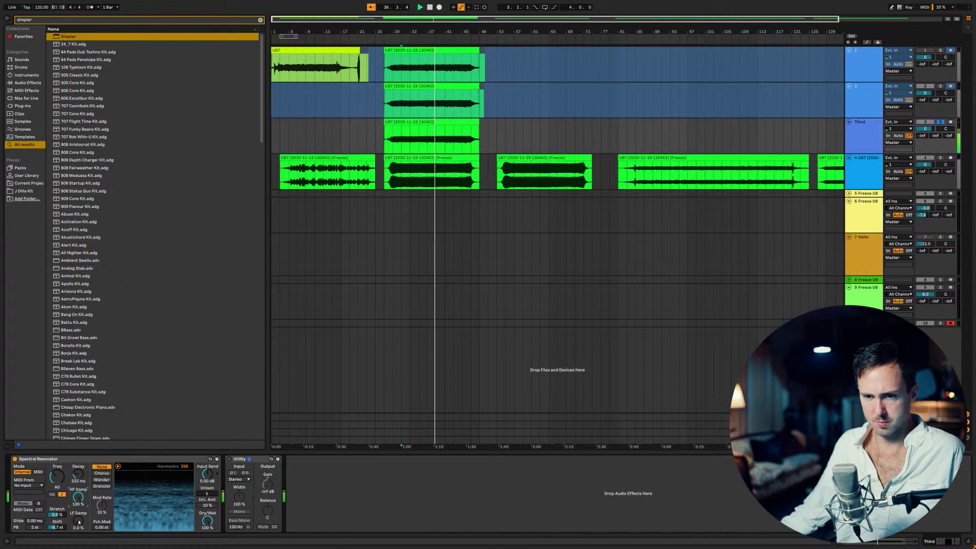
{"action": "left_click_drag", "start_coordinate": [78, 521], "coordinate": [74, 532]}
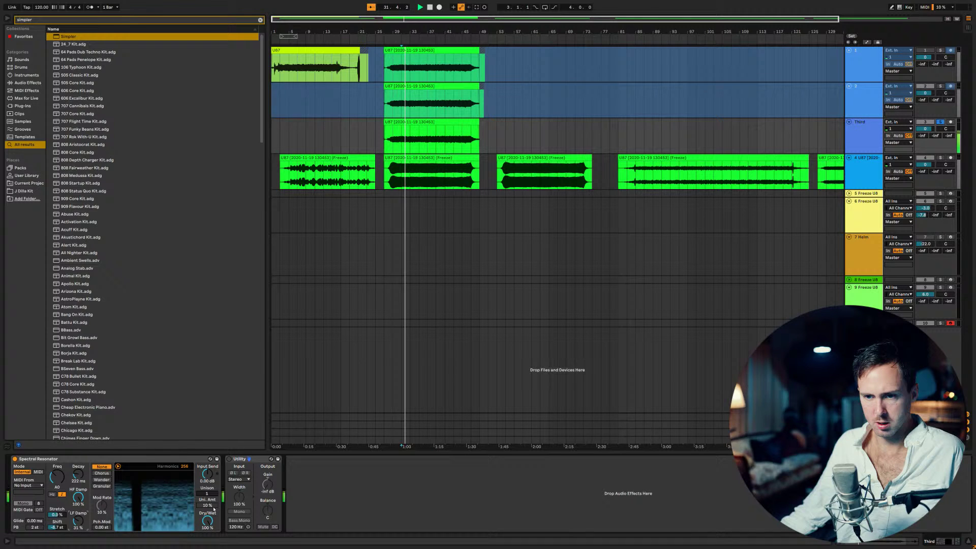
{"action": "mouse_move", "coordinate": [208, 505]}
{"action": "left_mouse_down"}
{"action": "mouse_move", "coordinate": [208, 478]}
{"action": "mouse_move", "coordinate": [212, 505]}
{"action": "left_mouse_up"}
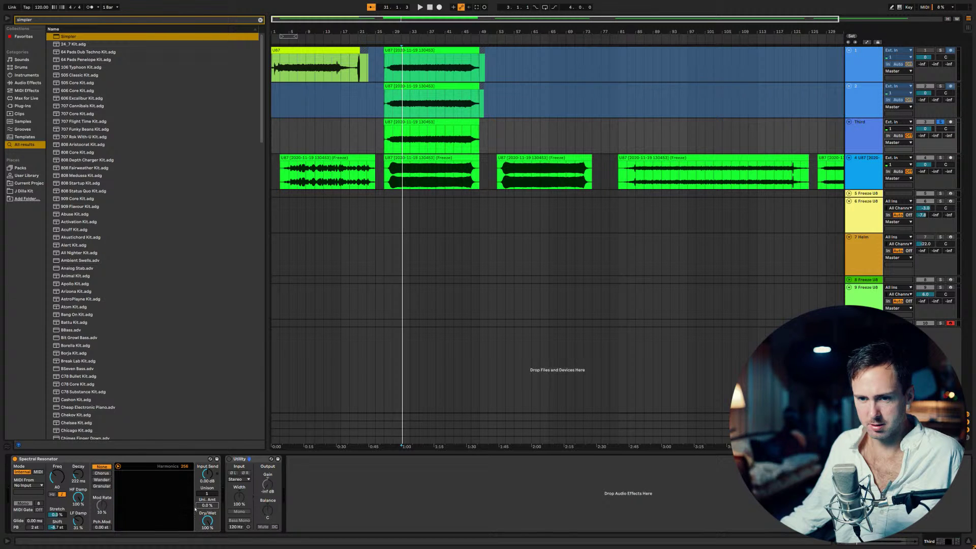
Step: Try the Chorus, Wander and Granular modulation modes with Mod Rate at 100% and Pitch Mod at 4.00 st, and return modulation to None
{"action": "left_click", "coordinate": [110, 473]}
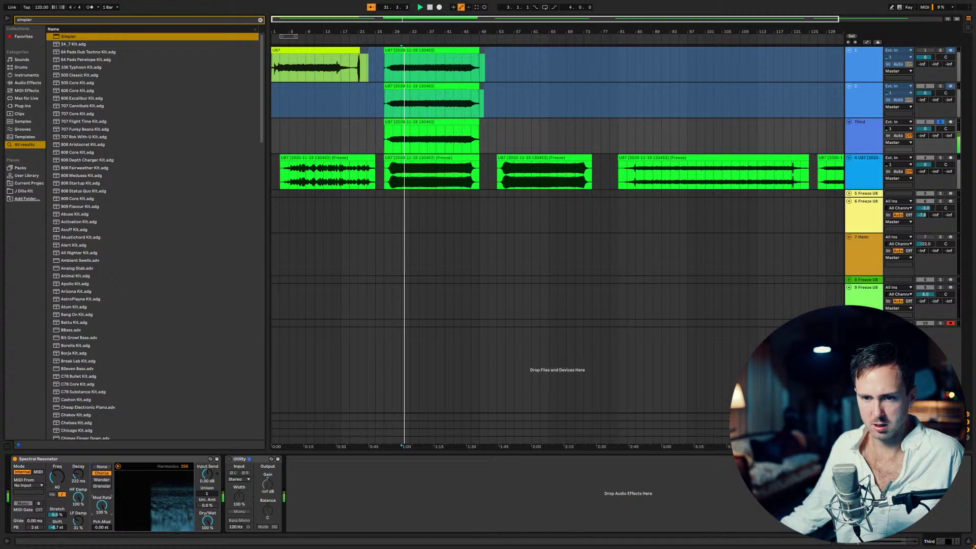
{"action": "left_click", "coordinate": [102, 479]}
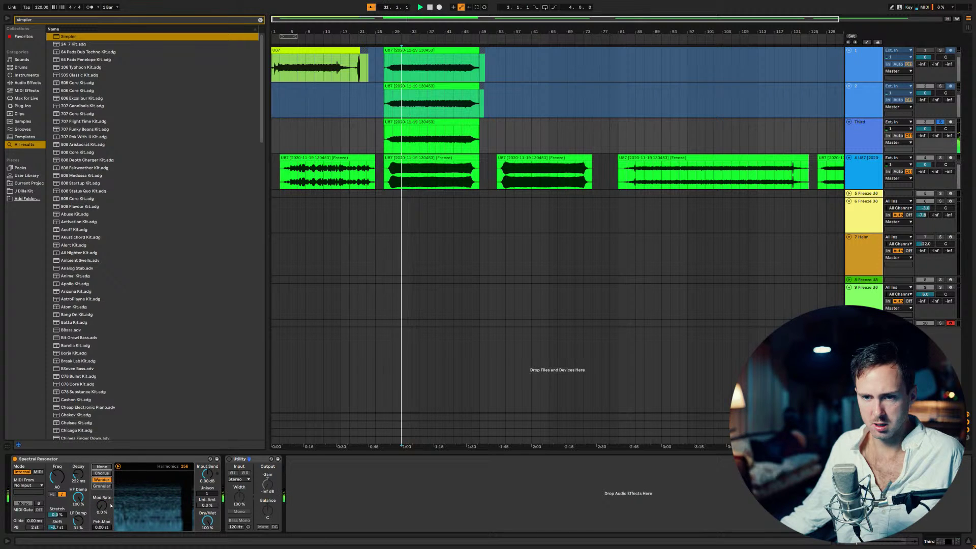
{"action": "left_click", "coordinate": [104, 486]}
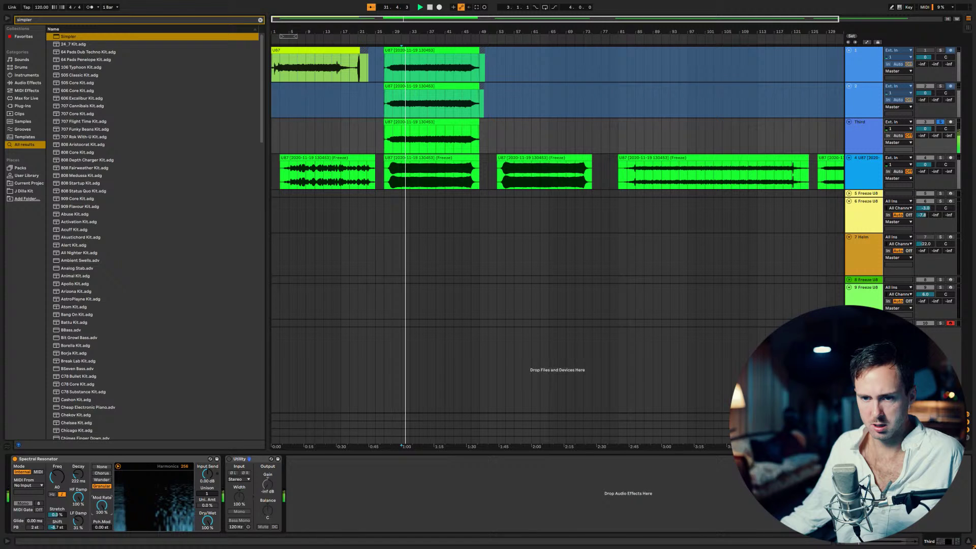
{"action": "left_click_drag", "start_coordinate": [102, 505], "coordinate": [102, 488]}
{"action": "left_click_drag", "start_coordinate": [102, 527], "coordinate": [102, 508]}
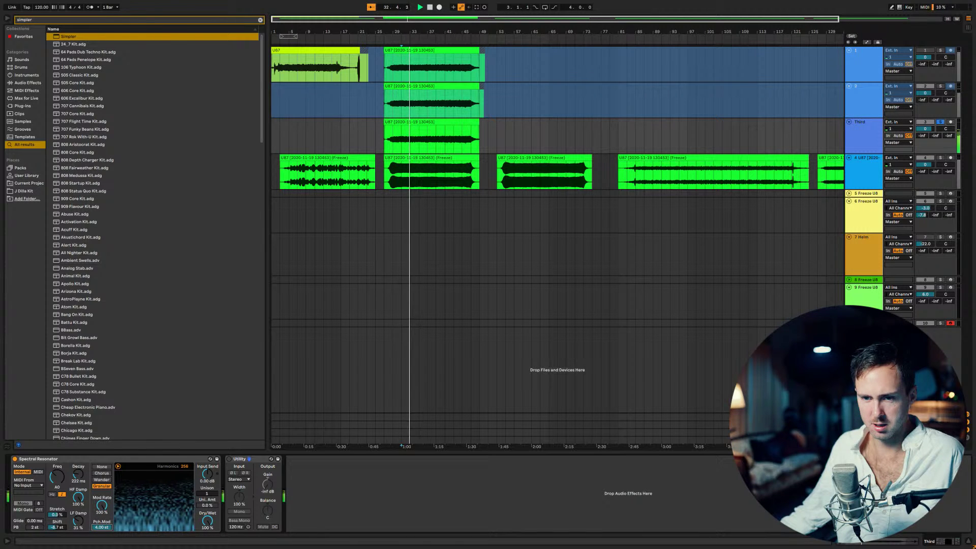
{"action": "left_click", "coordinate": [101, 466]}
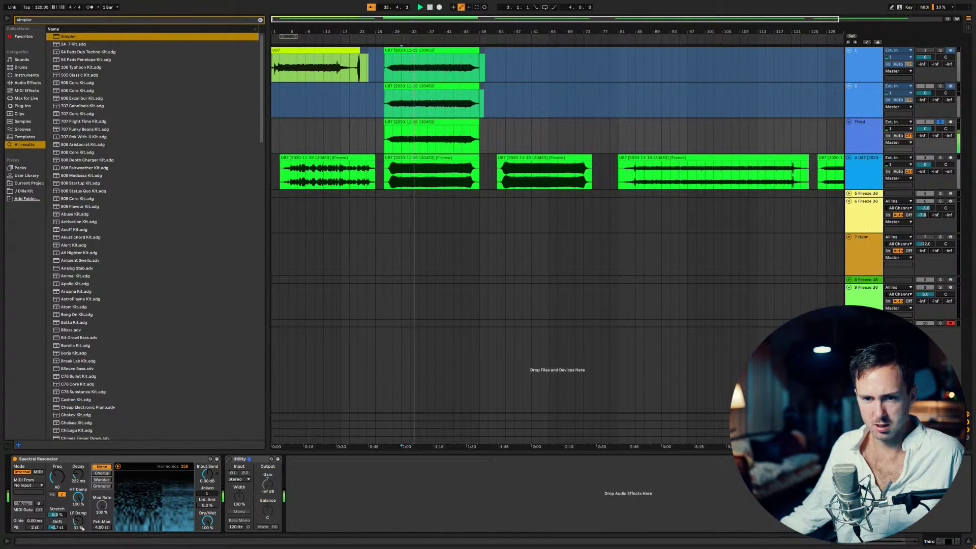
{"action": "key", "text": "space"}
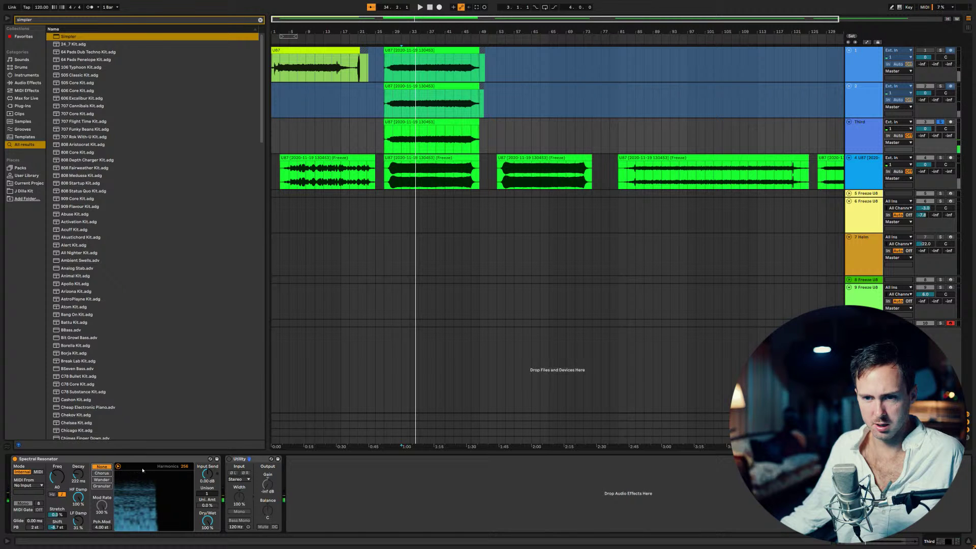
{"action": "key", "text": "space"}
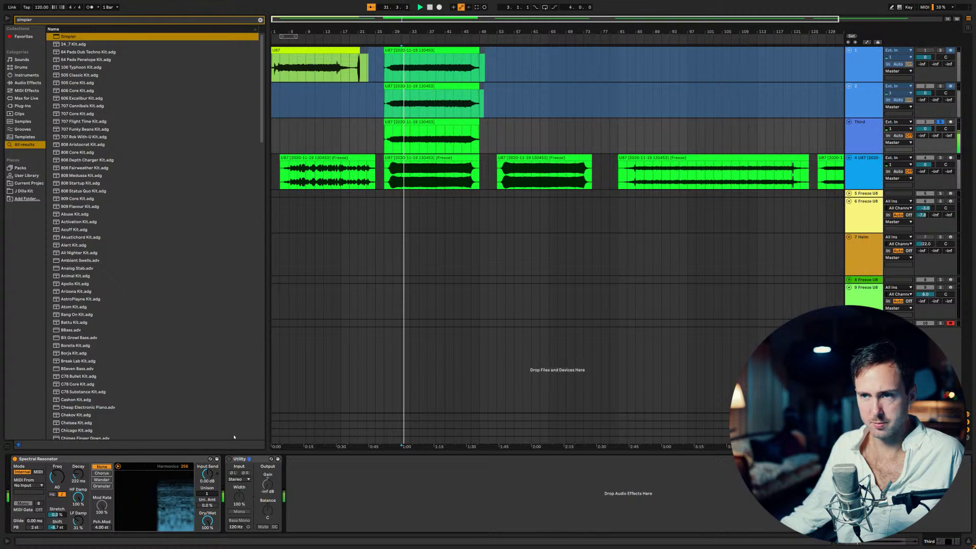
Step: Freeze the Third track and copy its frozen clip onto the fourth track at bar 127, over the last clip
{"action": "left_click", "coordinate": [876, 129]}
{"action": "right_click", "coordinate": [877, 130]}
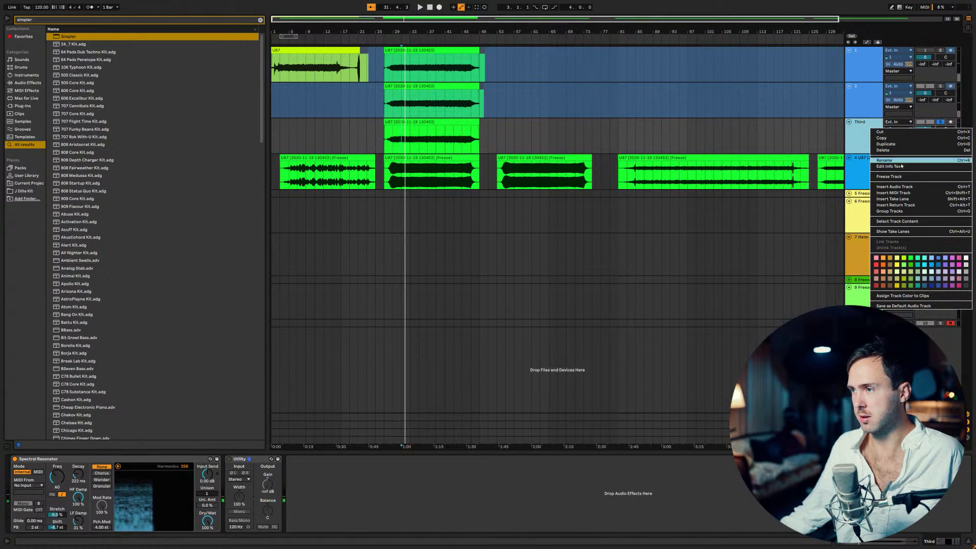
{"action": "left_click", "coordinate": [894, 178]}
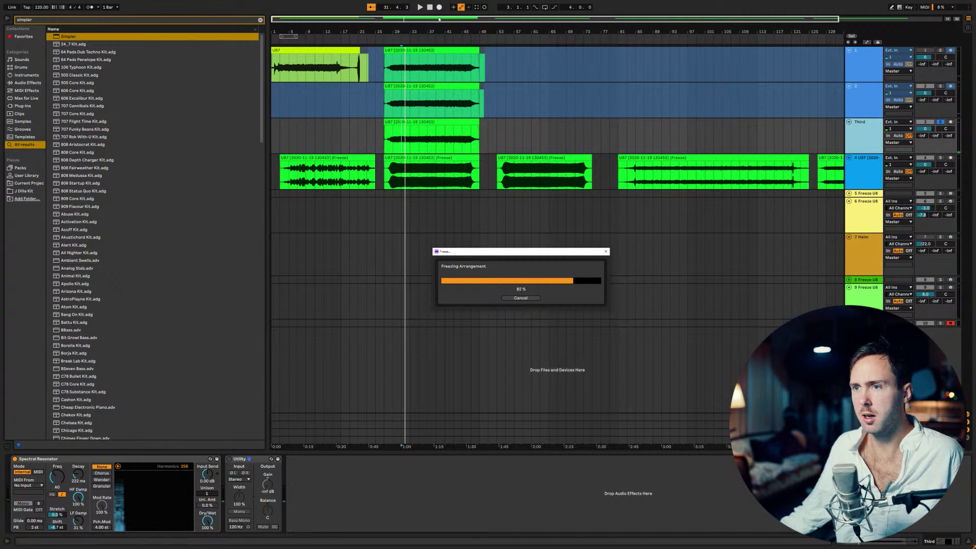
{"action": "left_click_drag", "start_coordinate": [440, 19], "coordinate": [440, 10]}
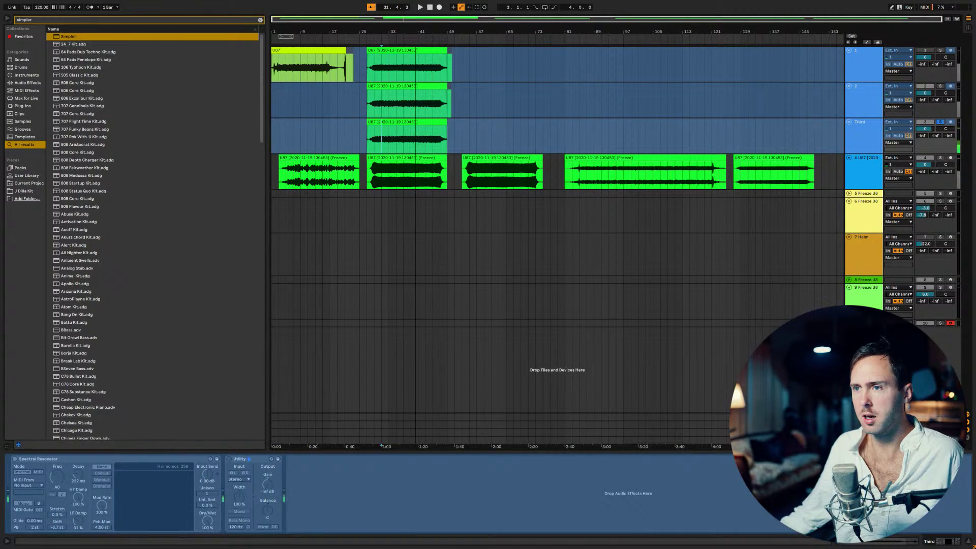
{"action": "left_click_drag", "start_coordinate": [433, 145], "coordinate": [742, 173]}
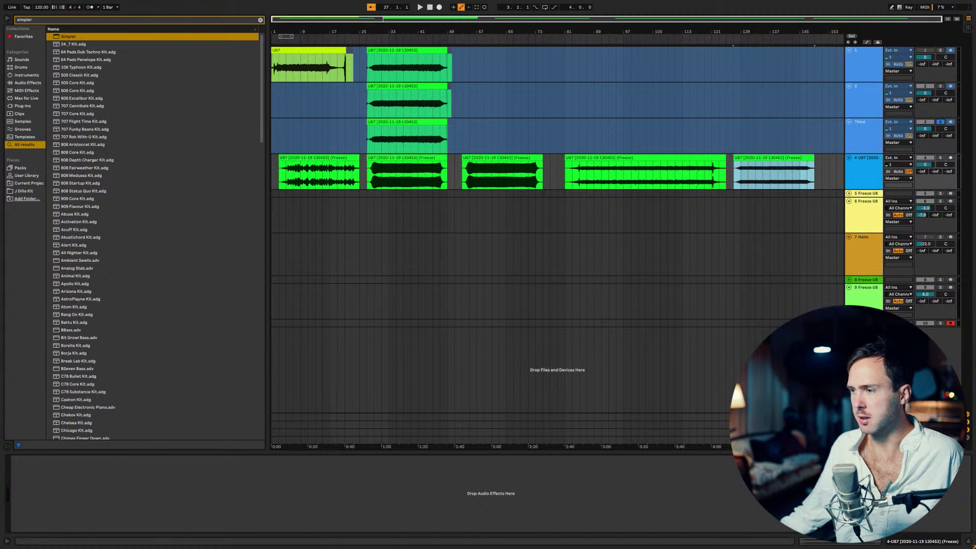
Step: Move the Simpler track up to sit directly below the fourth track
{"action": "left_click", "coordinate": [861, 186]}
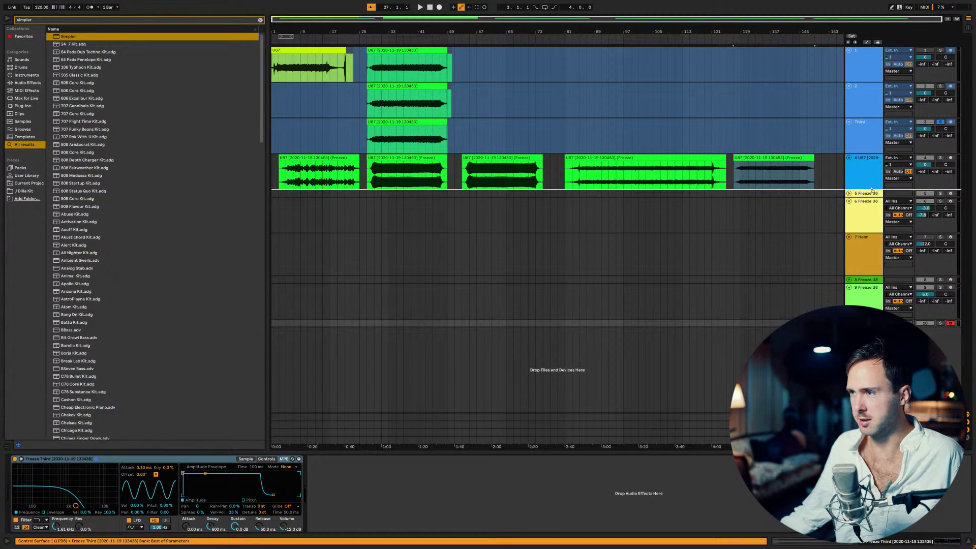
{"action": "left_click", "coordinate": [873, 193]}
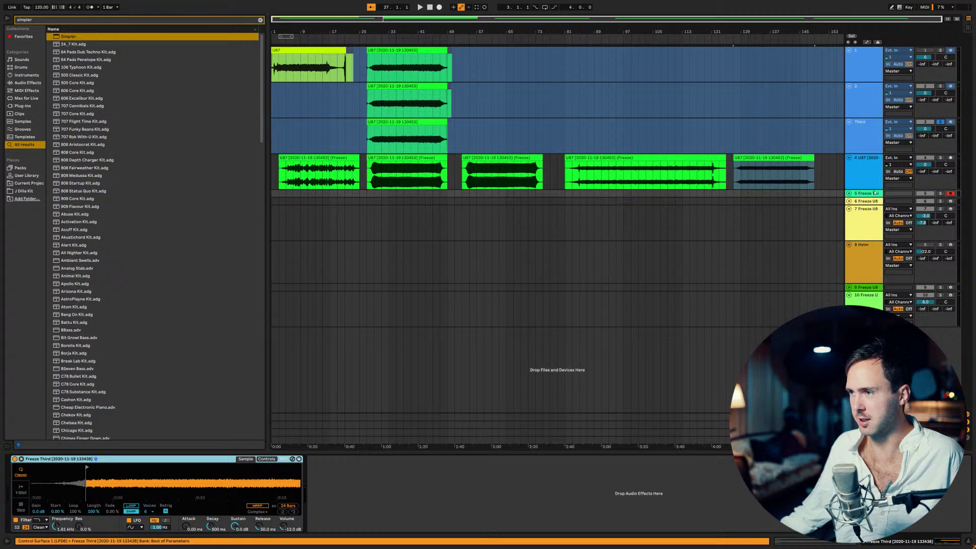
Step: Load the frozen clip at bar 127 into Simpler and move the sample start past its fade-in, to about 4 seconds
{"action": "mouse_move", "coordinate": [798, 160]}
{"action": "left_mouse_down"}
{"action": "mouse_move", "coordinate": [585, 294]}
{"action": "mouse_move", "coordinate": [798, 160]}
{"action": "left_mouse_up"}
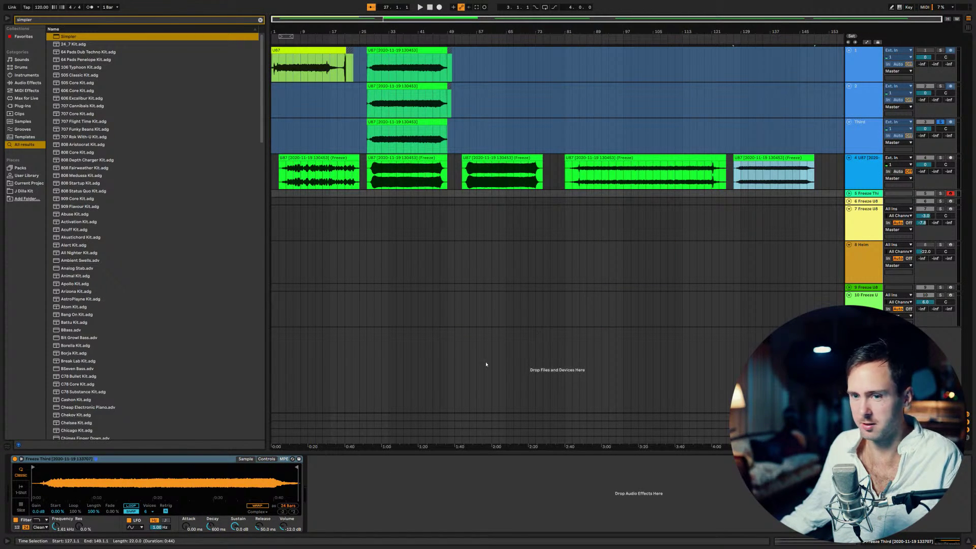
{"action": "scroll", "coordinate": [31, 468], "scroll_direction": "up", "scroll_amount": 3}
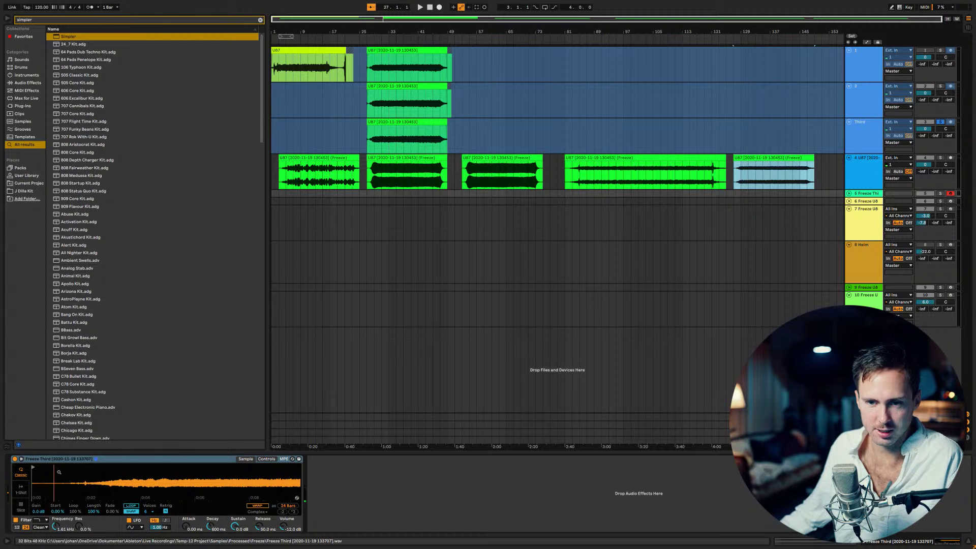
{"action": "left_click_drag", "start_coordinate": [31, 467], "coordinate": [145, 467]}
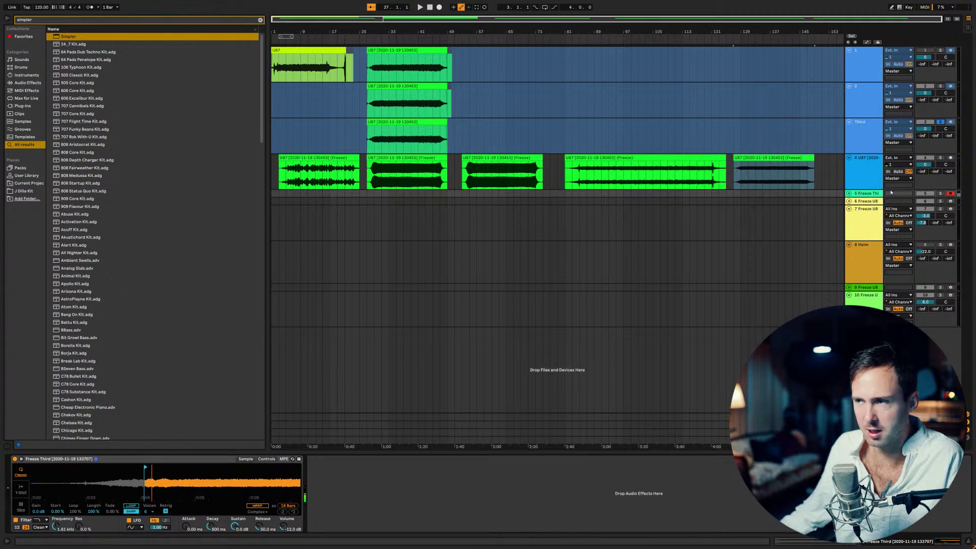
Step: Solo the Freeze Third Simpler track, open Simpler's controls and raise the filter cutoff to about 7.10 kHz
{"action": "left_click", "coordinate": [943, 193]}
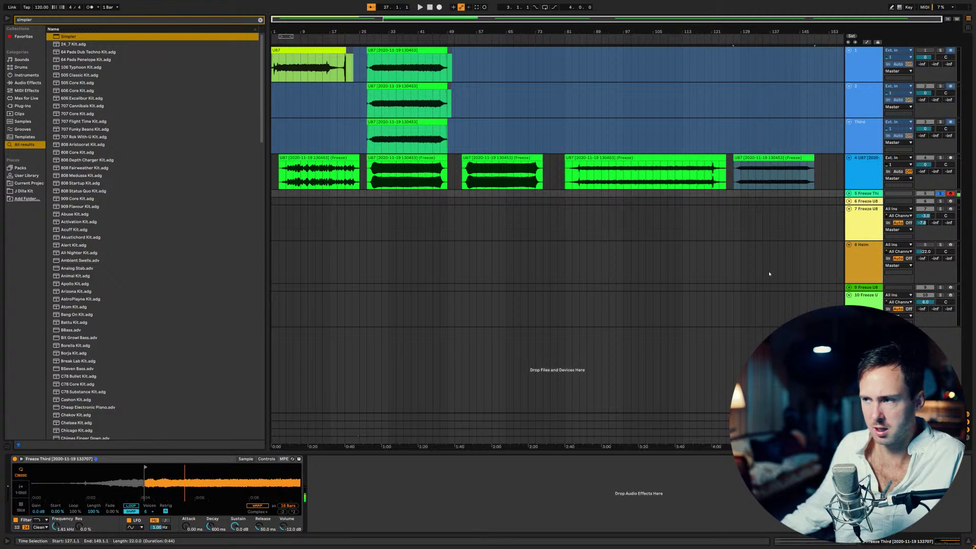
{"action": "scroll", "coordinate": [283, 529], "scroll_direction": "down", "scroll_amount": 2}
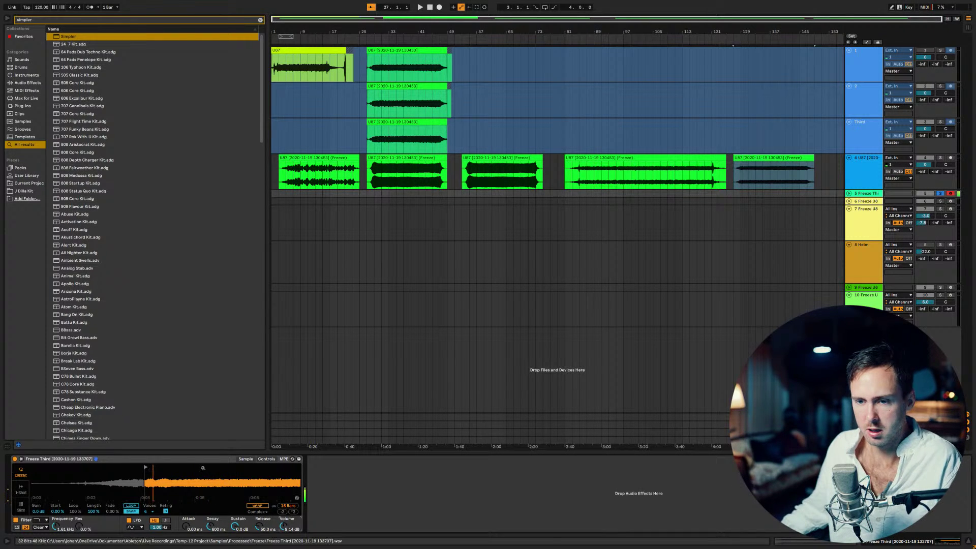
{"action": "left_click", "coordinate": [267, 459]}
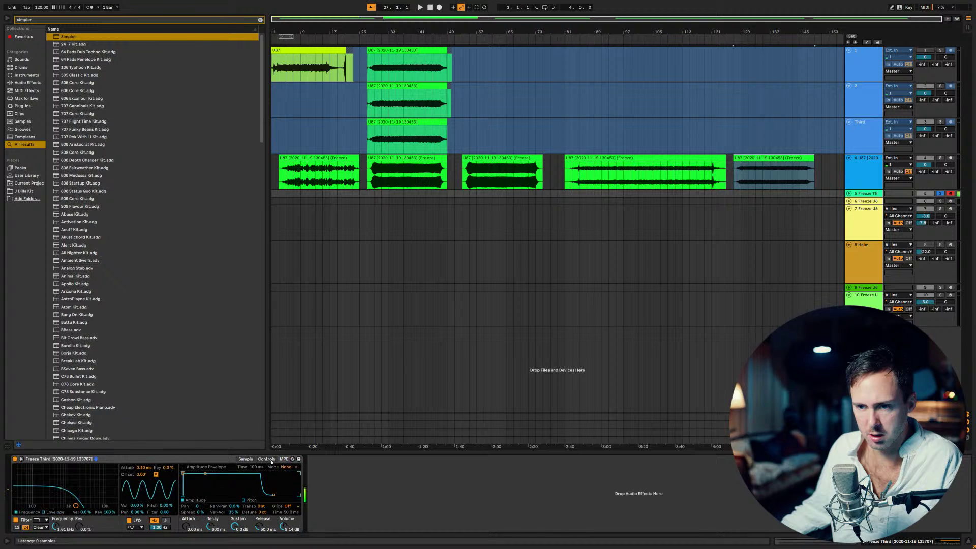
{"action": "left_click_drag", "start_coordinate": [76, 505], "coordinate": [98, 505]}
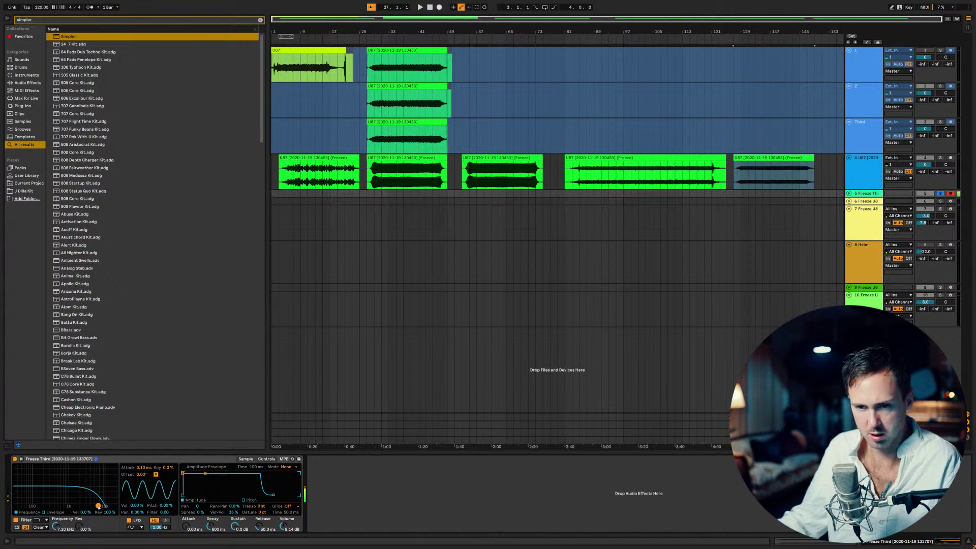
{"action": "left_click_drag", "start_coordinate": [104, 514], "coordinate": [104, 531]}
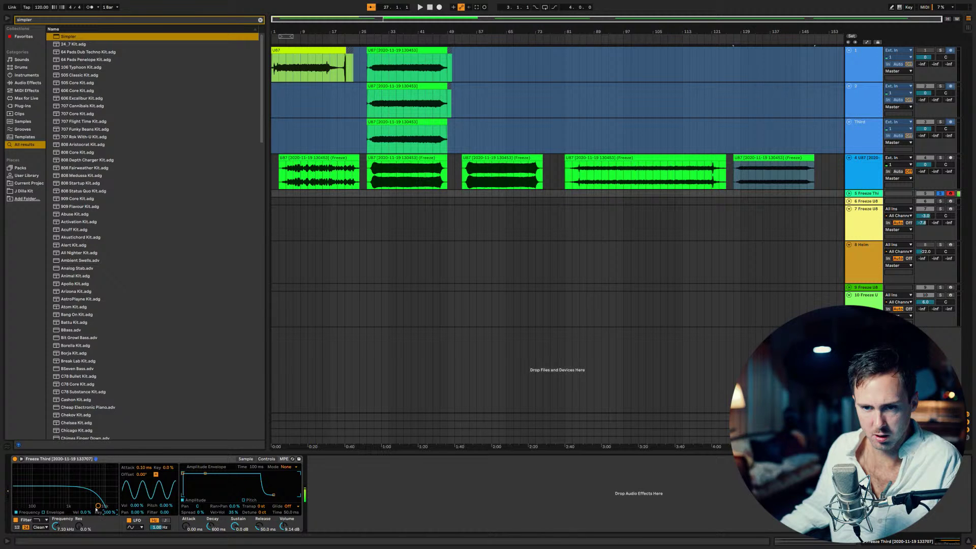
Step: Try the filter cutoff at 280 Hz and inspect the filter envelope before returning to the frequency display
{"action": "left_click_drag", "start_coordinate": [99, 506], "coordinate": [50, 507]}
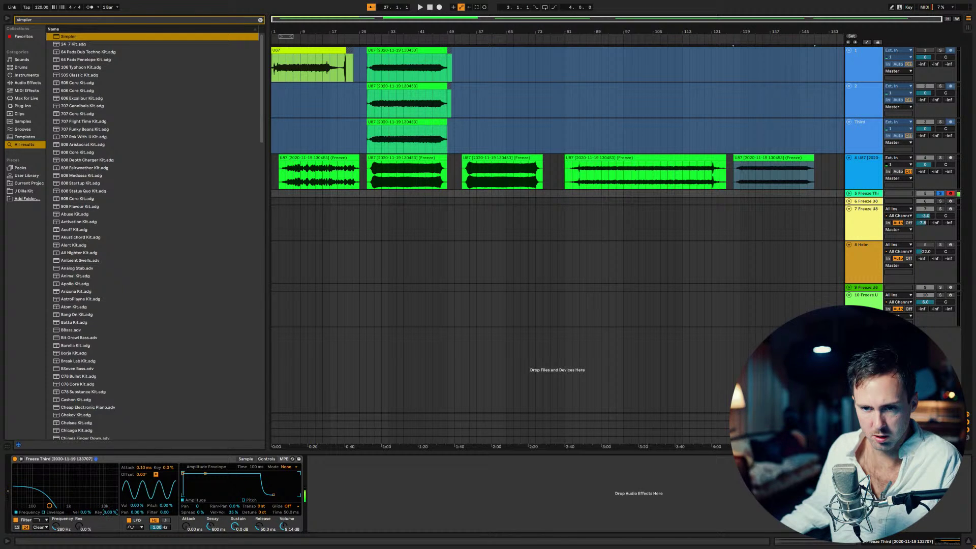
{"action": "right_click", "coordinate": [111, 515]}
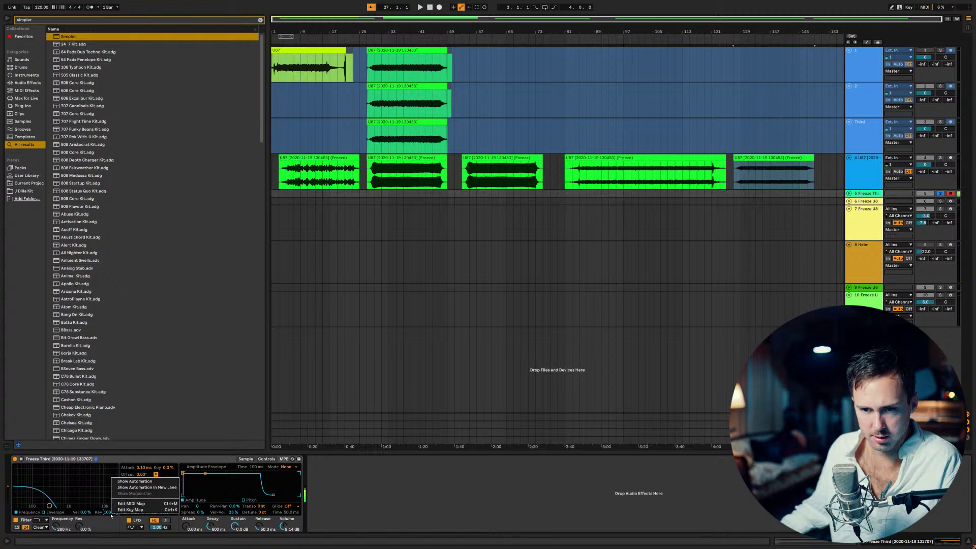
{"action": "left_click", "coordinate": [74, 509]}
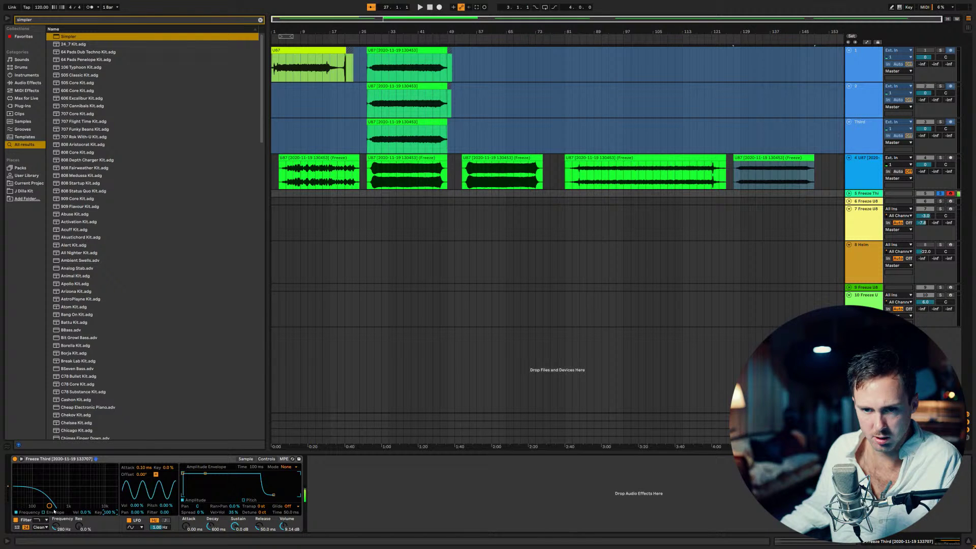
{"action": "left_click", "coordinate": [51, 512]}
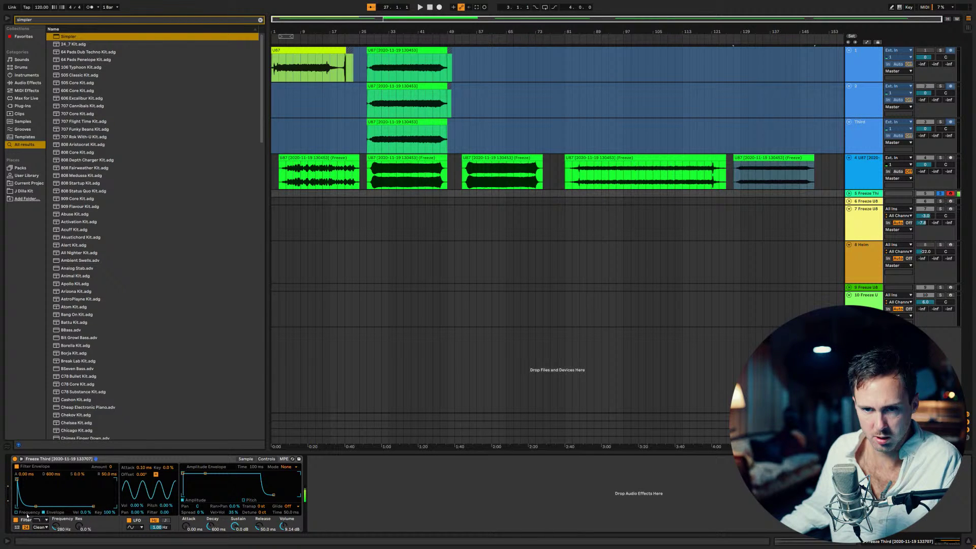
{"action": "left_click", "coordinate": [28, 513]}
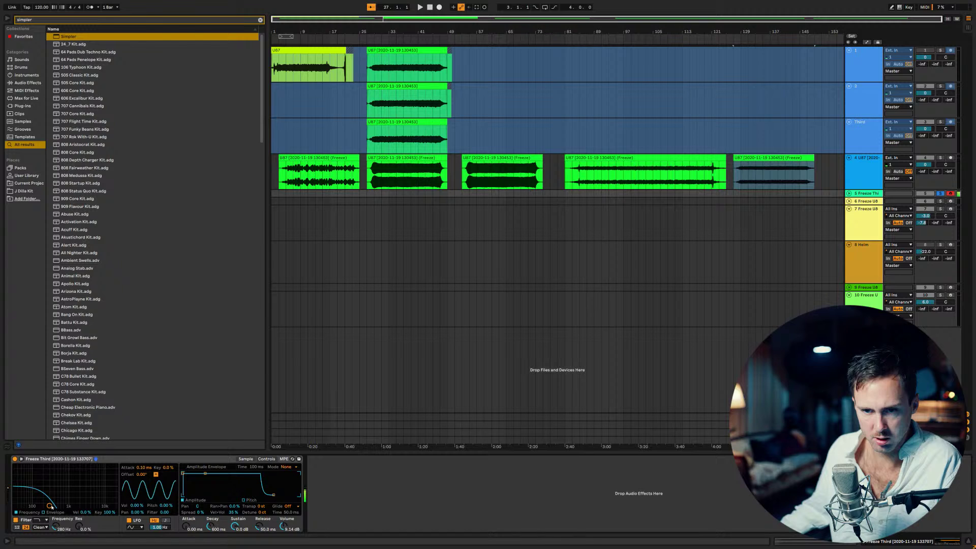
Step: Raise Simpler's filter cutoff to about 6.5 kHz and check the filter circuit types, keeping Clean
{"action": "left_click_drag", "start_coordinate": [52, 506], "coordinate": [96, 506]}
{"action": "left_click", "coordinate": [44, 528]}
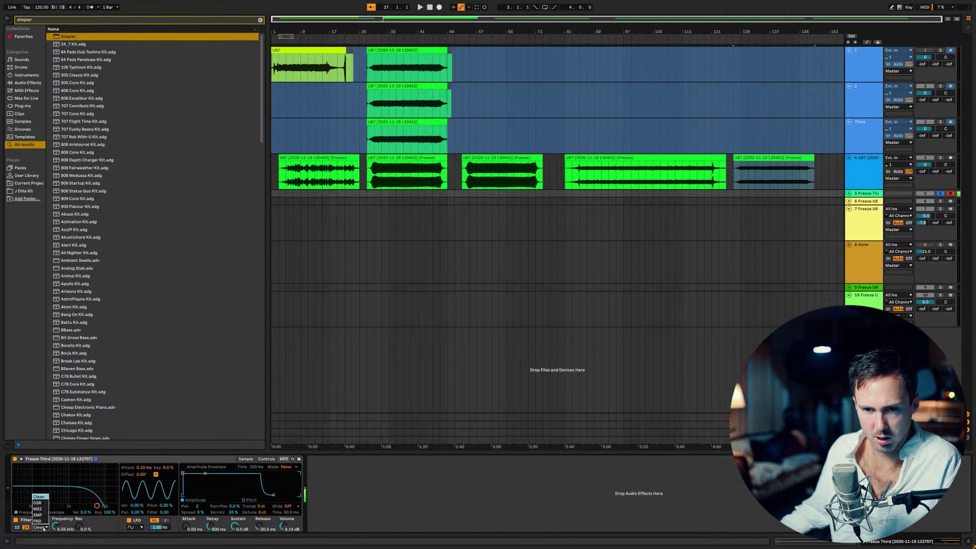
{"action": "left_click", "coordinate": [44, 528]}
{"action": "left_click", "coordinate": [44, 520]}
{"action": "left_click", "coordinate": [45, 520]}
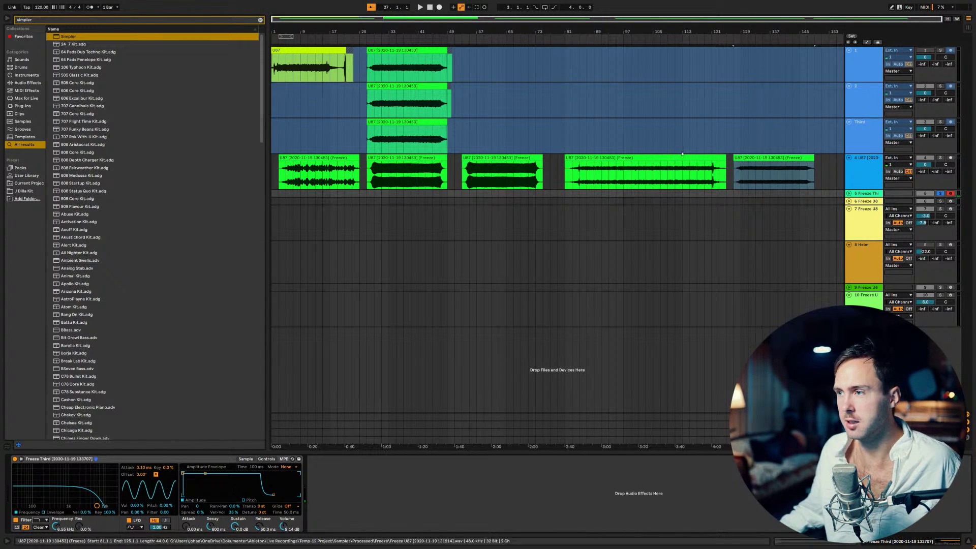
Step: Solo track 1 and play its frozen clip from bar 31
{"action": "left_click", "coordinate": [382, 66]}
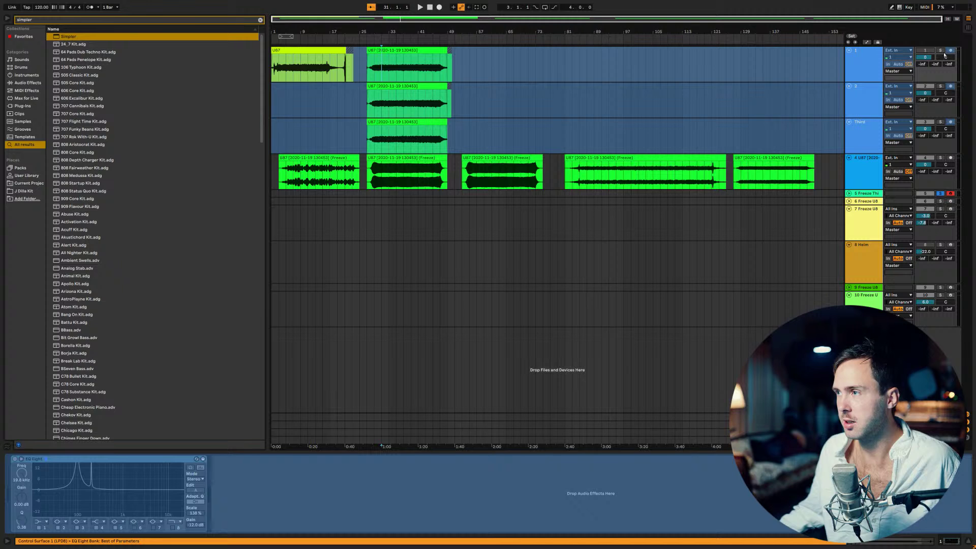
{"action": "left_click", "coordinate": [940, 51]}
{"action": "key", "text": "space"}
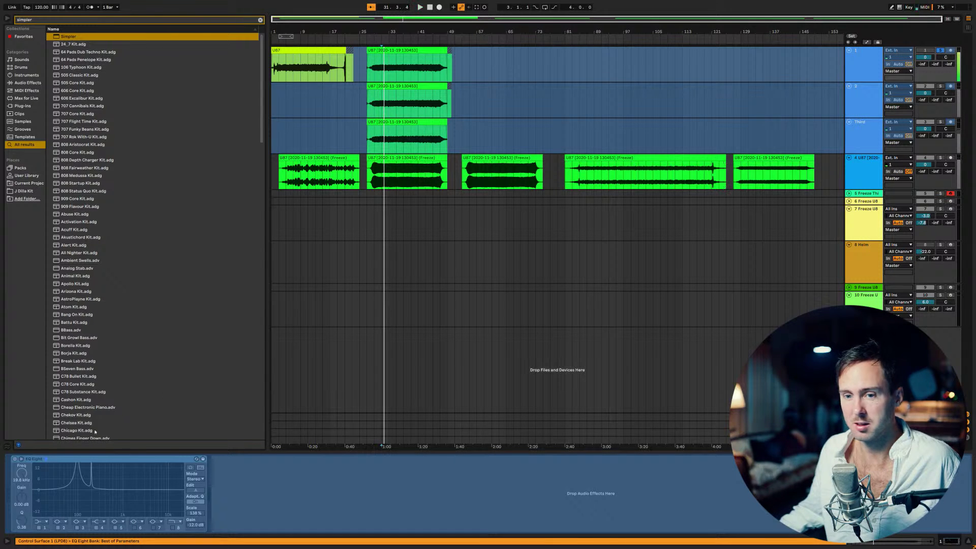
Step: Unfreeze track 1 and turn off its EQ Eight device
{"action": "right_click", "coordinate": [871, 59]}
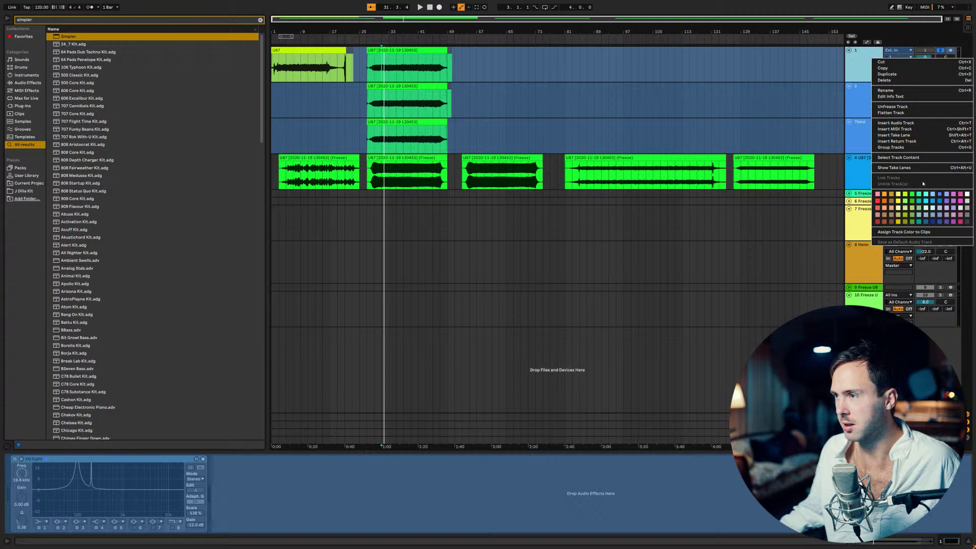
{"action": "left_click", "coordinate": [892, 106]}
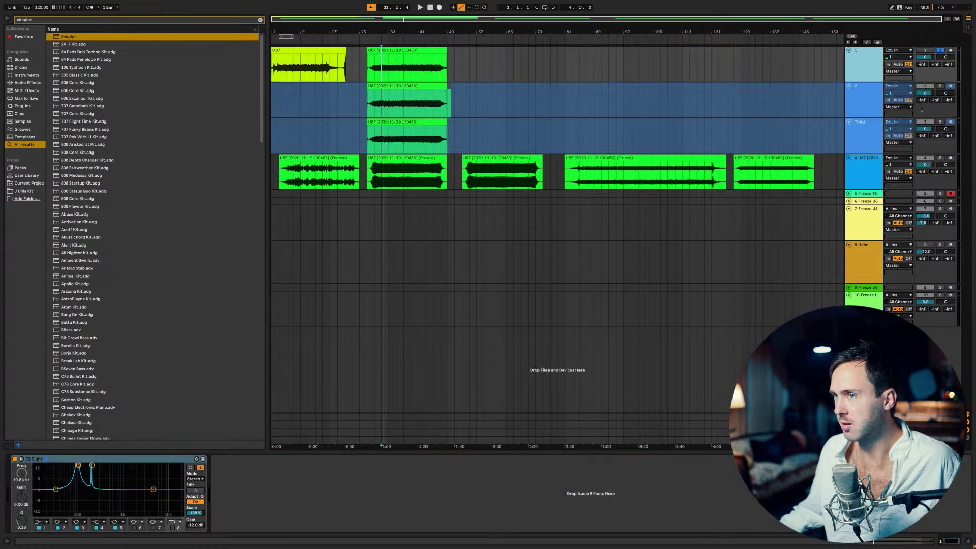
{"action": "left_click", "coordinate": [15, 459]}
Step: Listen to track 1's clip without the EQ from bar 31 and again from bar 39
{"action": "key", "text": "space"}
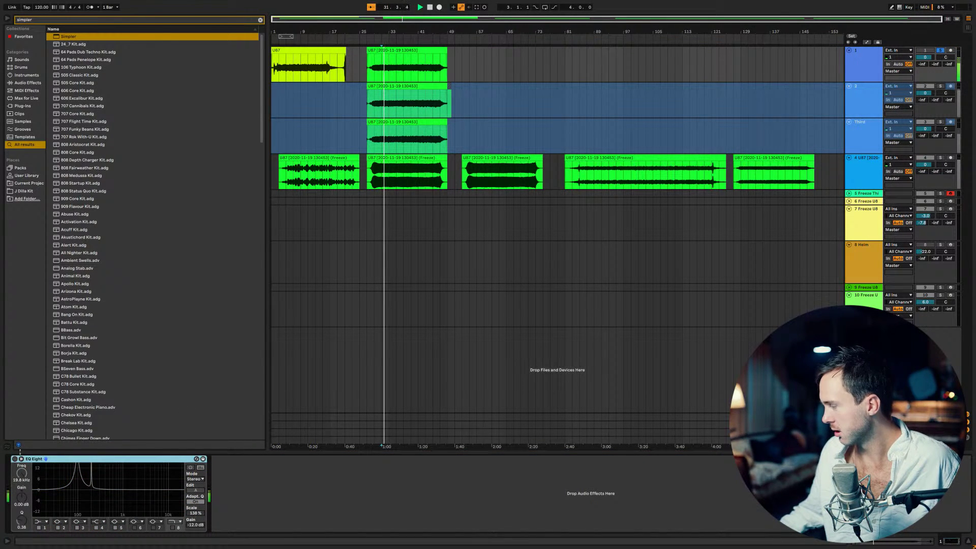
{"action": "key", "text": "space"}
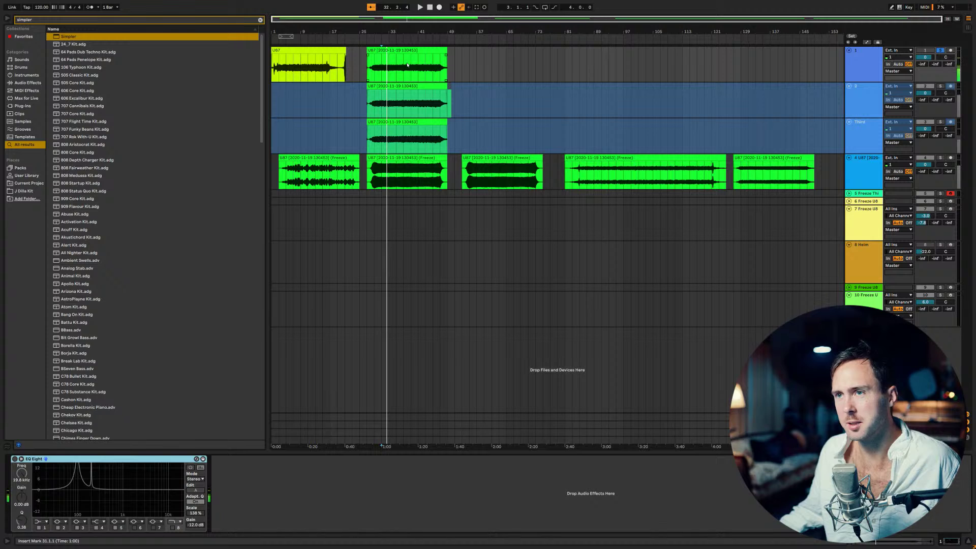
{"action": "left_click", "coordinate": [407, 65]}
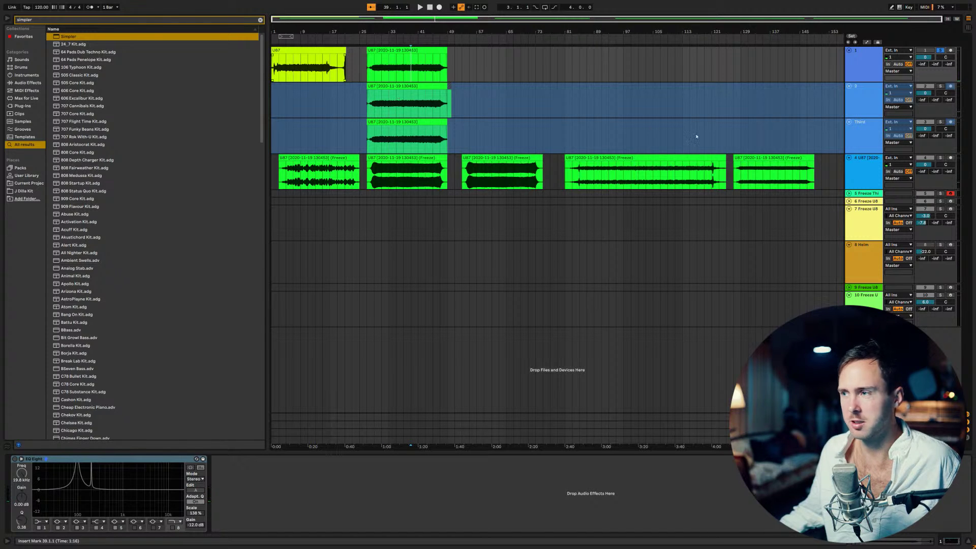
{"action": "key", "text": "space"}
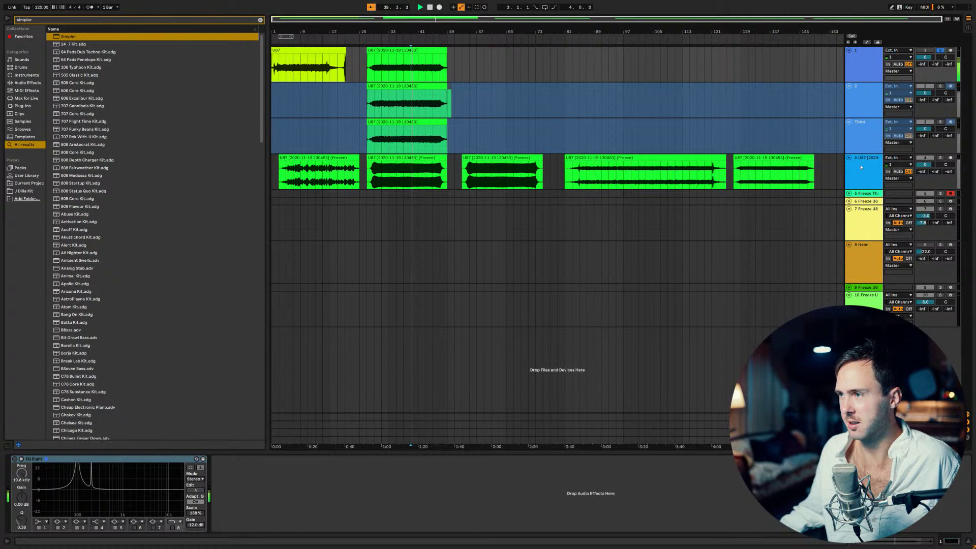
Step: Audition the Simpler instruments on tracks 6 and 7 by arming them in turn, and delete track 6
{"action": "left_click", "coordinate": [941, 201]}
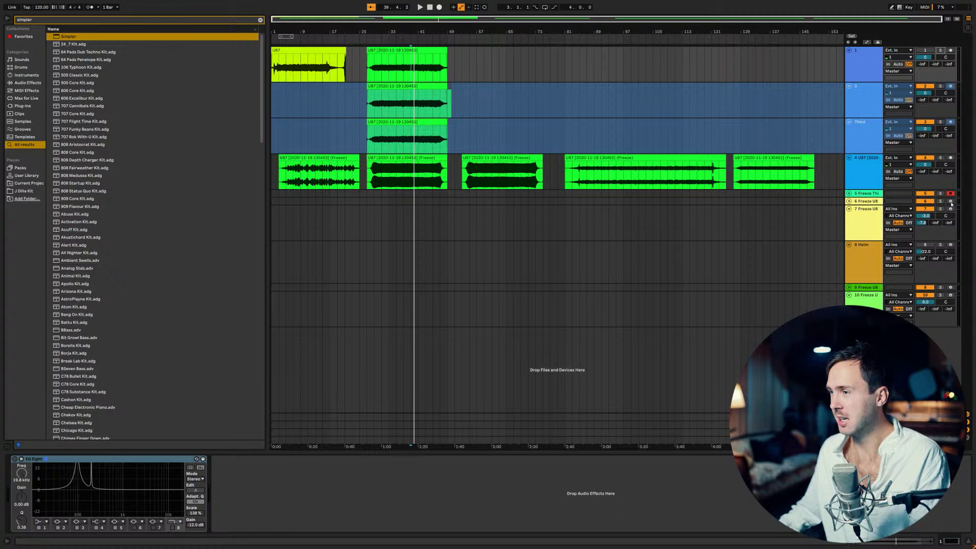
{"action": "left_click", "coordinate": [951, 201]}
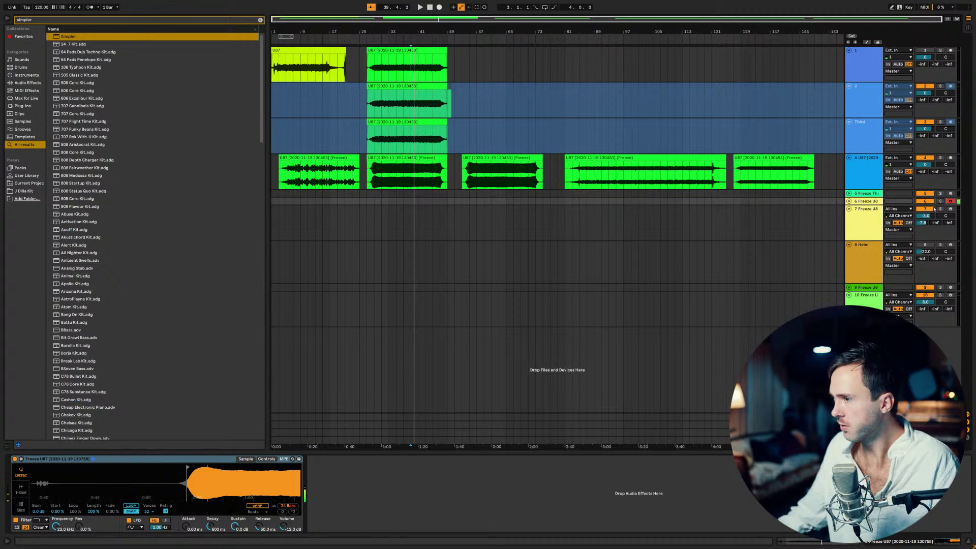
{"action": "left_click", "coordinate": [950, 209]}
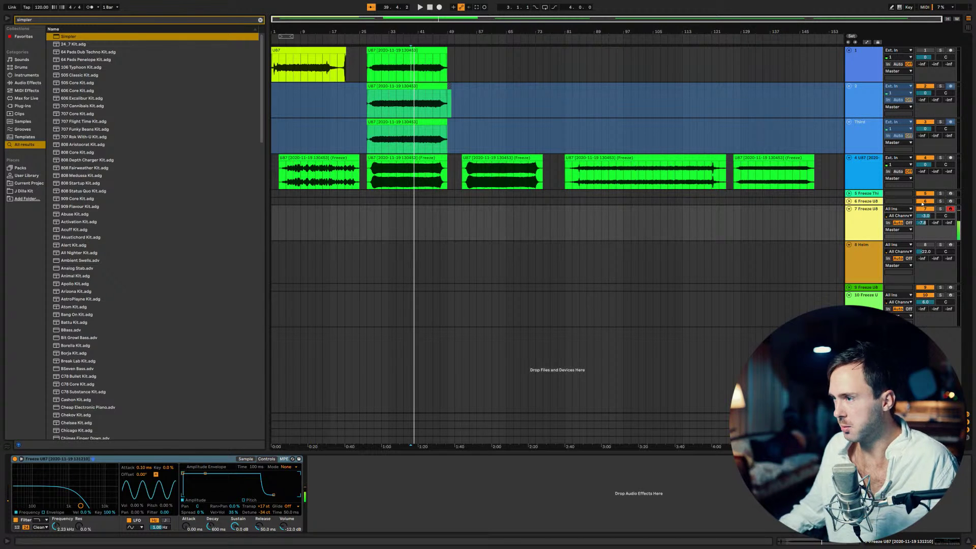
{"action": "left_click", "coordinate": [868, 201]}
{"action": "key", "text": "Delete"}
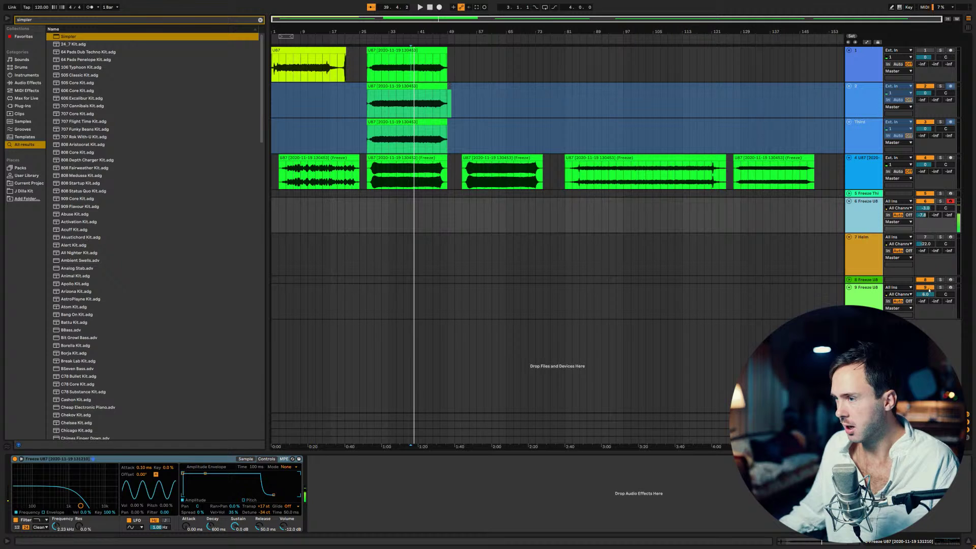
Step: Arm tracks 8 and 9 in turn to audition their Simpler instruments
{"action": "left_click", "coordinate": [950, 281]}
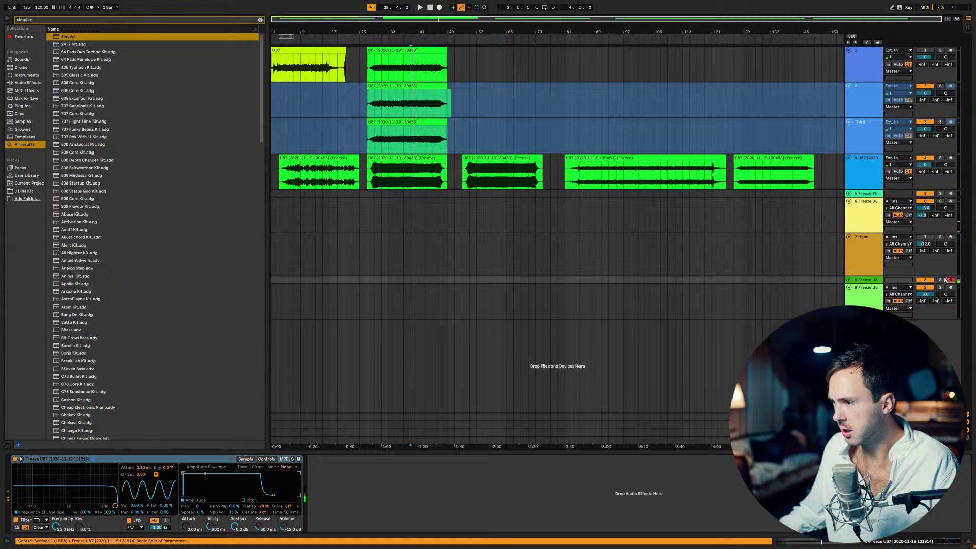
{"action": "left_click", "coordinate": [865, 288]}
{"action": "left_click", "coordinate": [950, 288]}
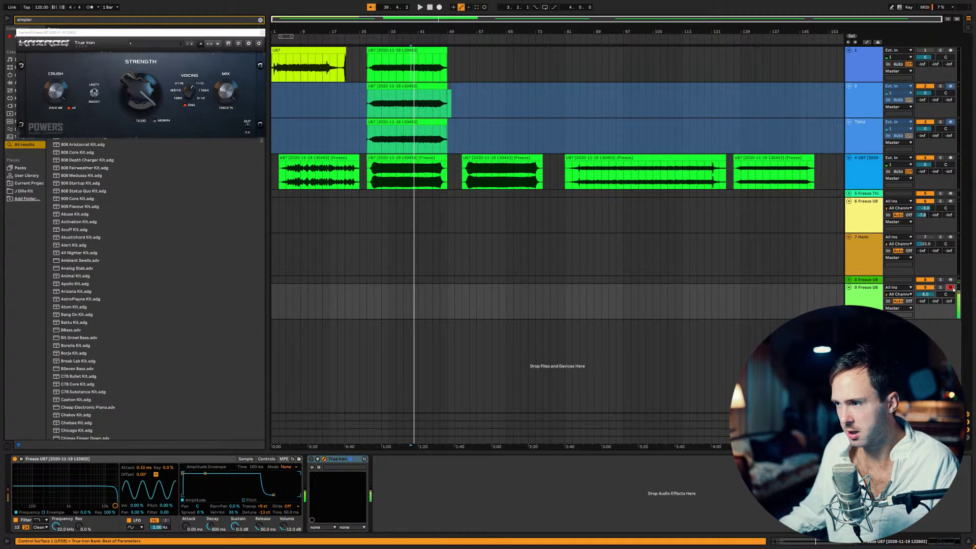
Step: Move track 9 up to sit directly above the Helm track and rename it VeryClean
{"action": "left_click_drag", "start_coordinate": [871, 298], "coordinate": [867, 247]}
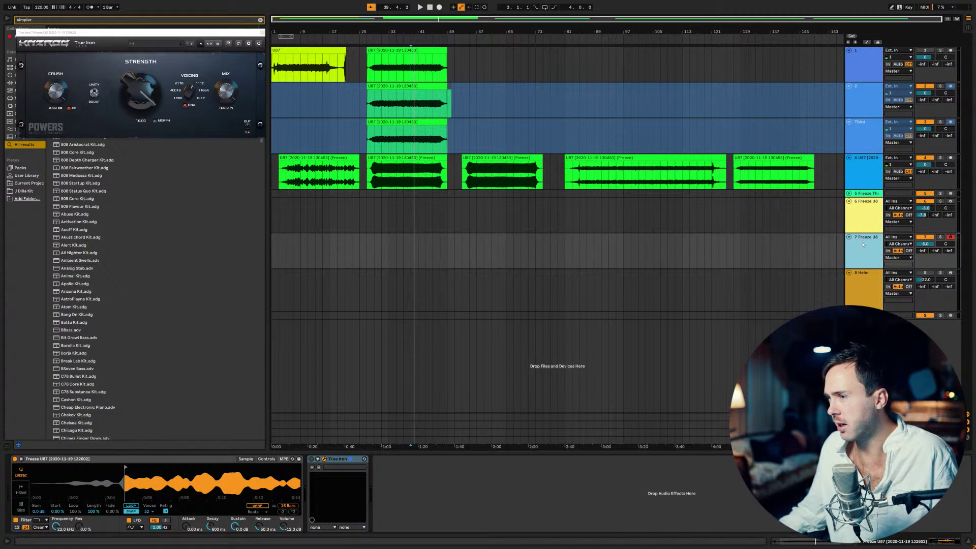
{"action": "key", "text": "ctrl+r"}
{"action": "type", "text": "V"}
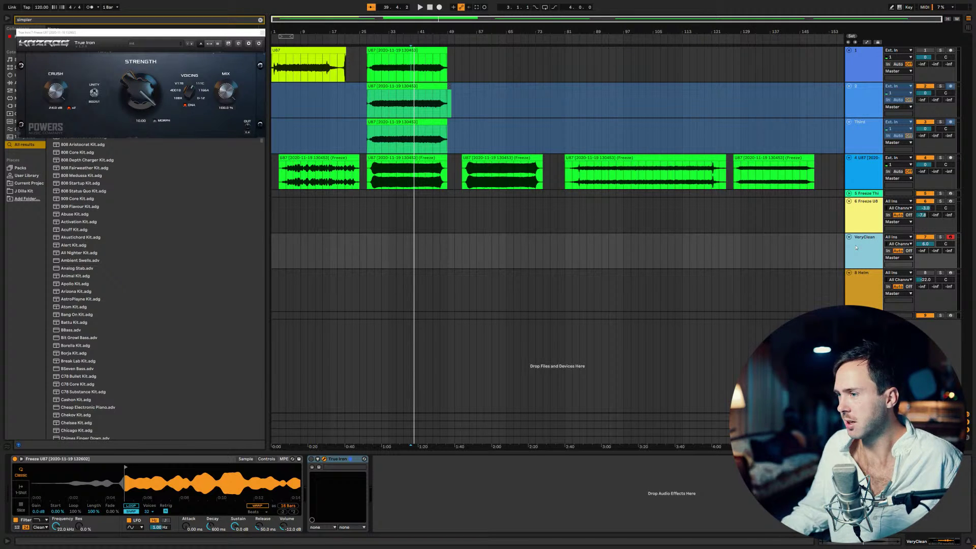
Step: Arm the yellow Simpler track above VeryClean and rename it SoftVaccum
{"action": "left_click", "coordinate": [873, 211]}
{"action": "left_click", "coordinate": [950, 201]}
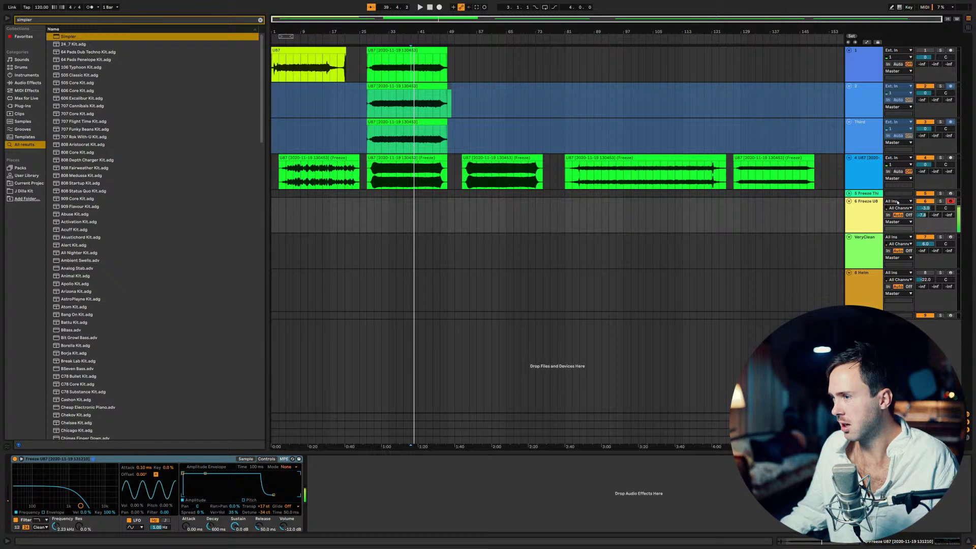
{"action": "left_click", "coordinate": [862, 211]}
{"action": "key", "text": "ctrl+r"}
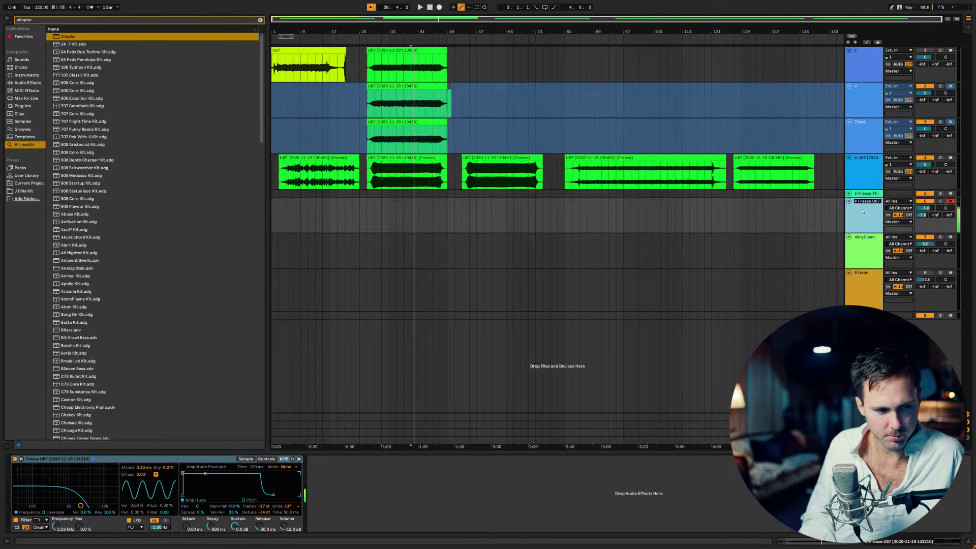
{"action": "type", "text": "Soft"}
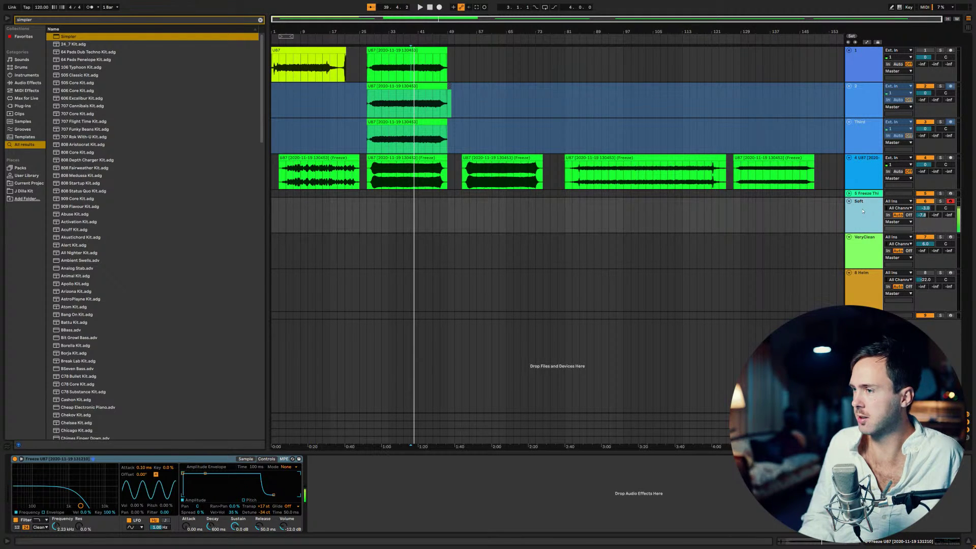
{"action": "type", "text": "Vaccum"}
{"action": "key", "text": "Return"}
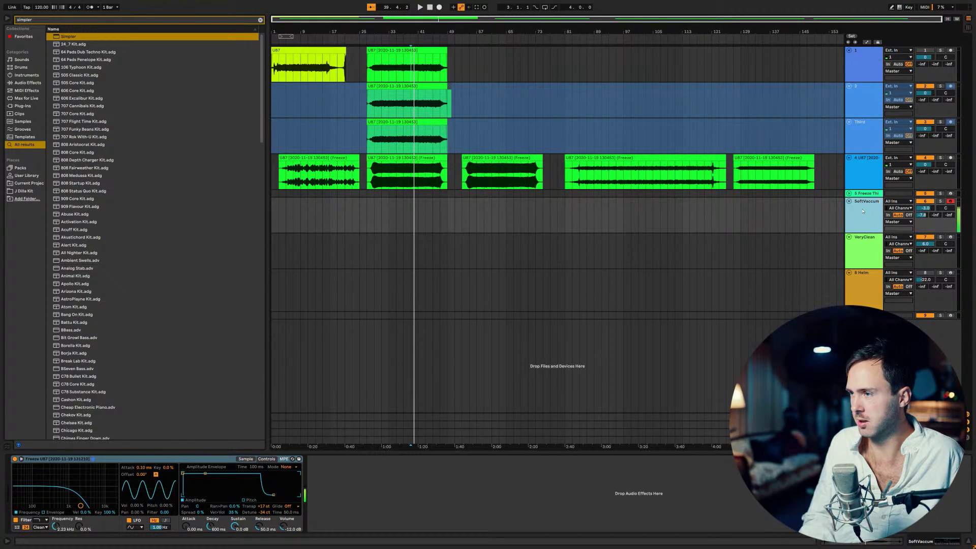
Step: Arm the Freeze Third track and set its Simpler filter cutoff to about 2.5 kHz with about 5% resonance
{"action": "left_click", "coordinate": [899, 194]}
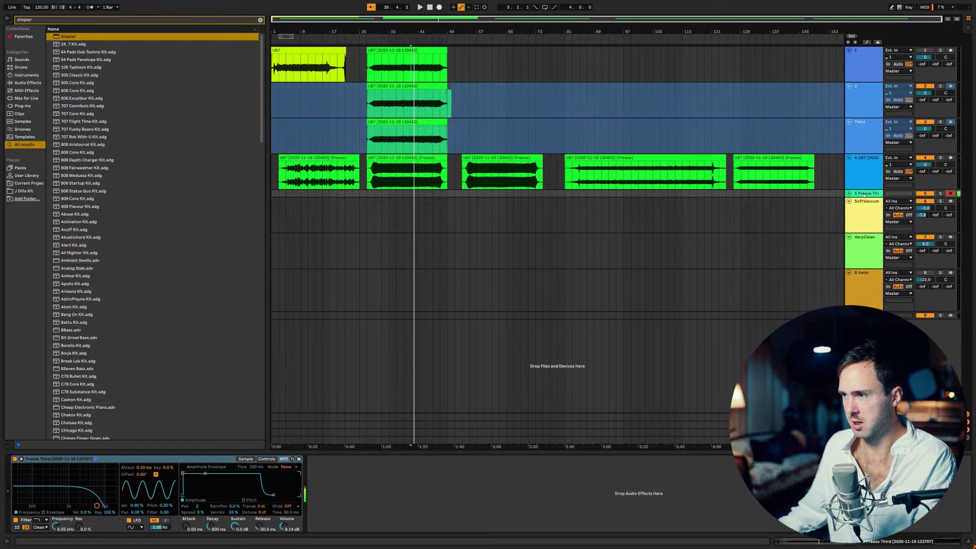
{"action": "left_click", "coordinate": [161, 505]}
{"action": "left_click_drag", "start_coordinate": [96, 506], "coordinate": [84, 503]}
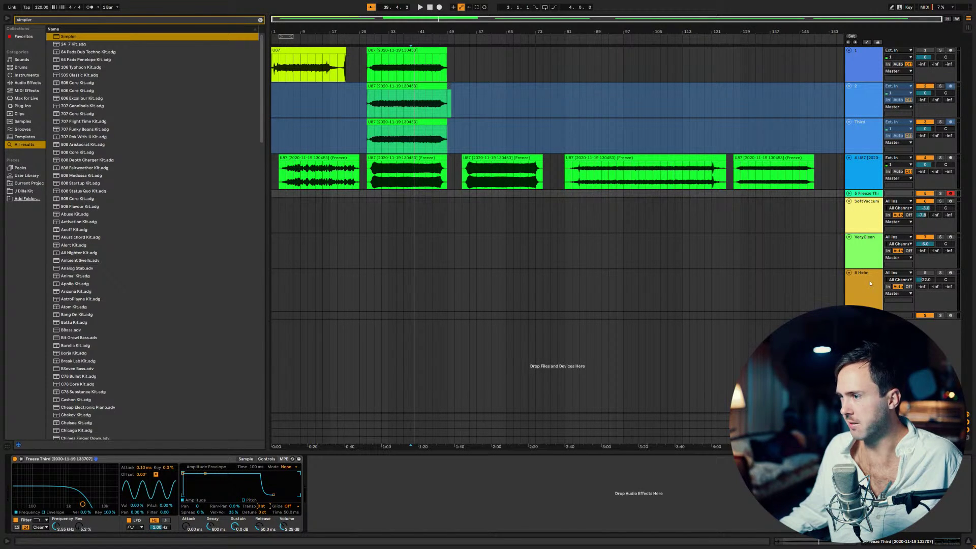
Step: Activate the Helm track and arm it together with the Freeze Third Simpler track for layered playing
{"action": "left_click", "coordinate": [925, 272]}
{"action": "left_click", "coordinate": [951, 273]}
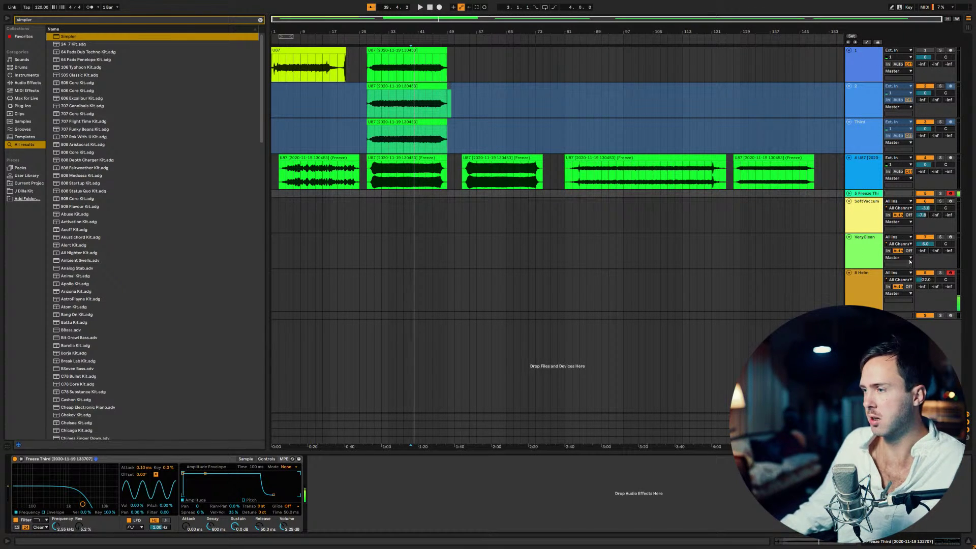
Step: Set the Helm track's volume to about -12.1 dB and the SoftVaccum track's volume to about -3.4 dB
{"action": "left_click", "coordinate": [926, 282]}
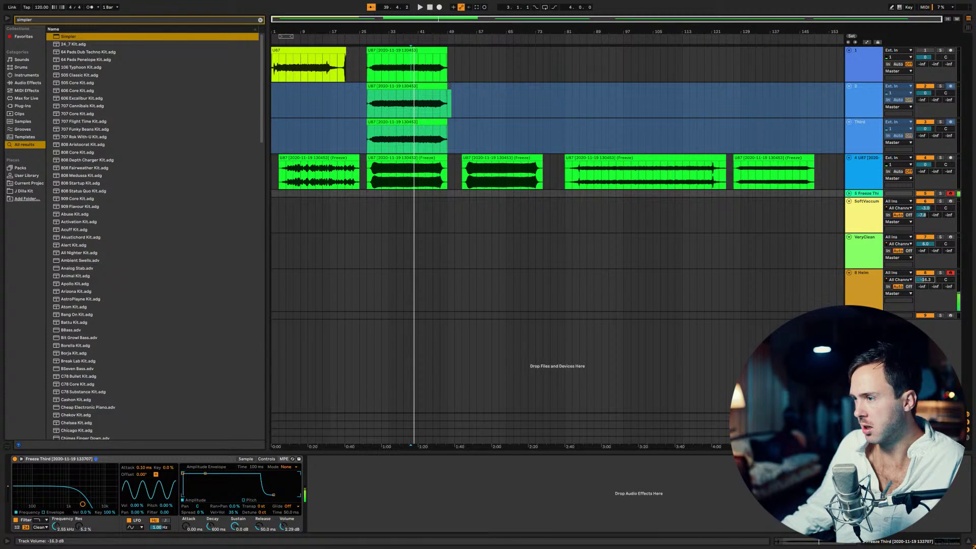
{"action": "left_click_drag", "start_coordinate": [926, 279], "coordinate": [926, 270]}
{"action": "left_click_drag", "start_coordinate": [925, 208], "coordinate": [925, 211]}
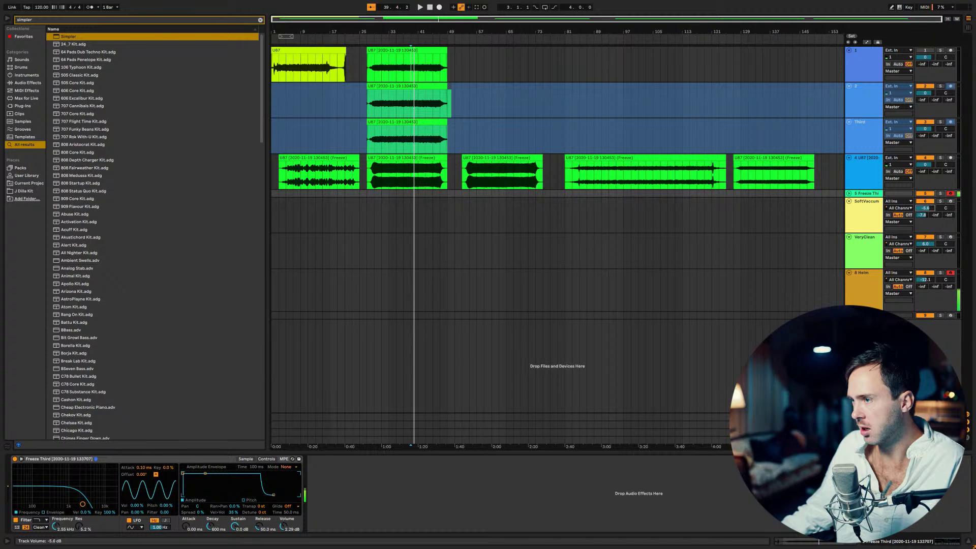
Step: Unfold the Freeze Third track and give its Simpler slightly more volume, a +3 st transpose and a slight upward detune
{"action": "left_click", "coordinate": [848, 193]}
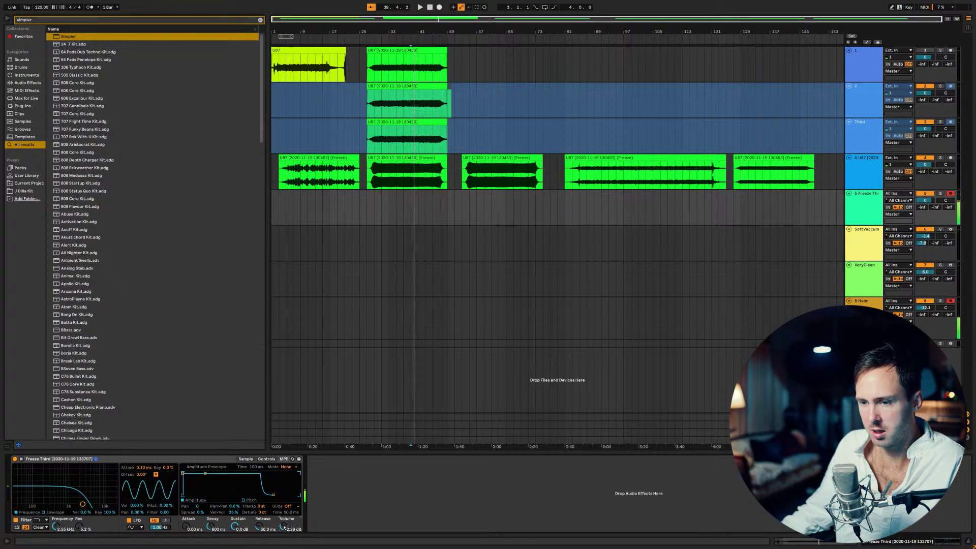
{"action": "left_click_drag", "start_coordinate": [283, 526], "coordinate": [283, 519]}
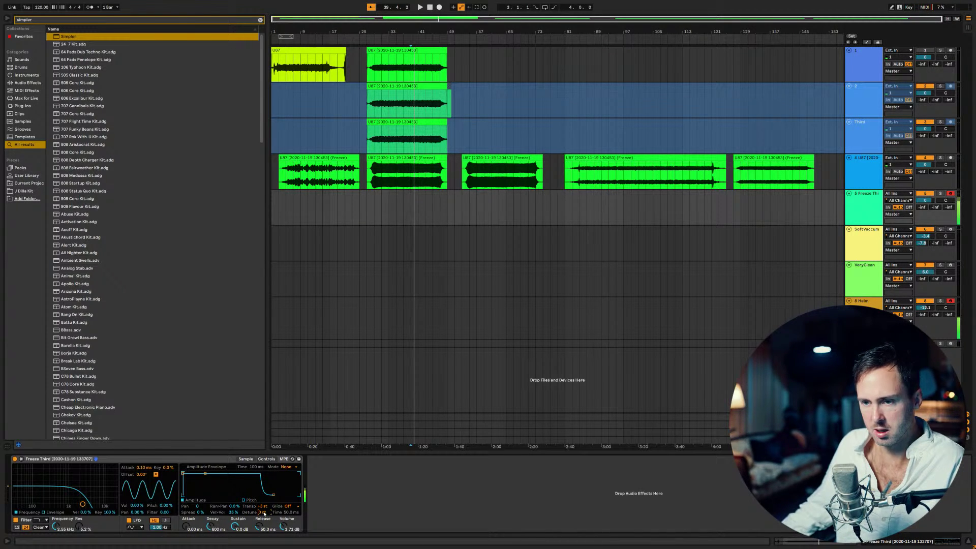
{"action": "left_click_drag", "start_coordinate": [264, 513], "coordinate": [264, 511]}
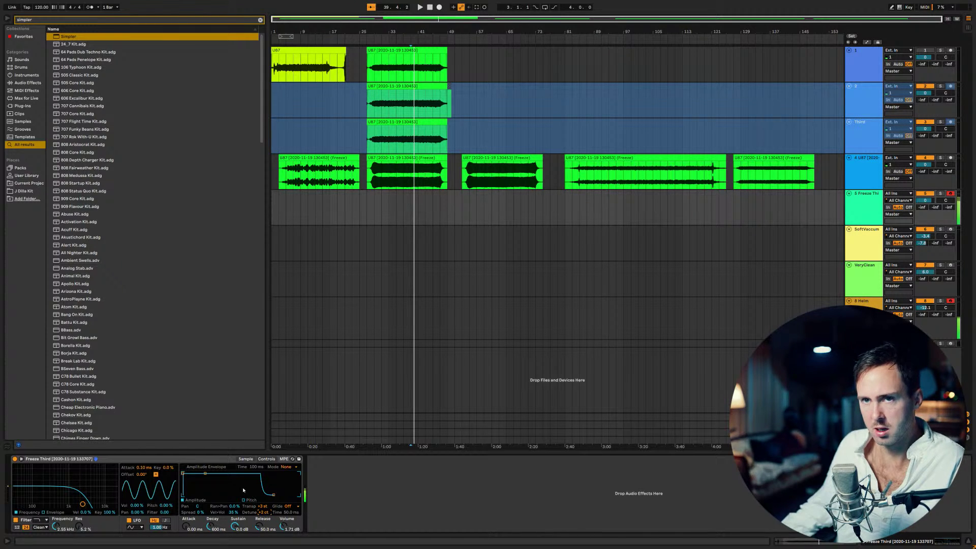
Step: Add a Tuner after the Freeze Third Simpler and readjust the Simpler's detune against it
{"action": "key", "text": "ctrl+f"}
{"action": "type", "text": "tu"}
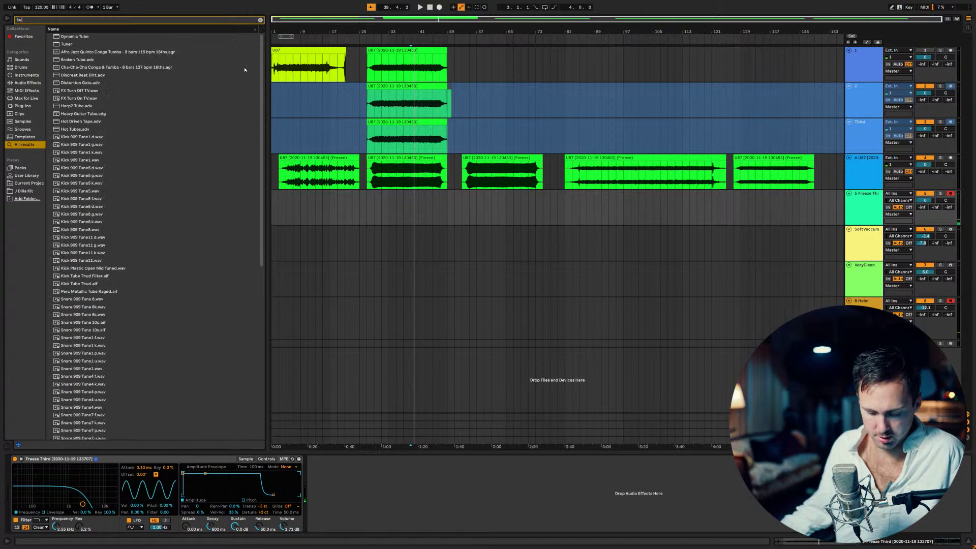
{"action": "type", "text": "ner"}
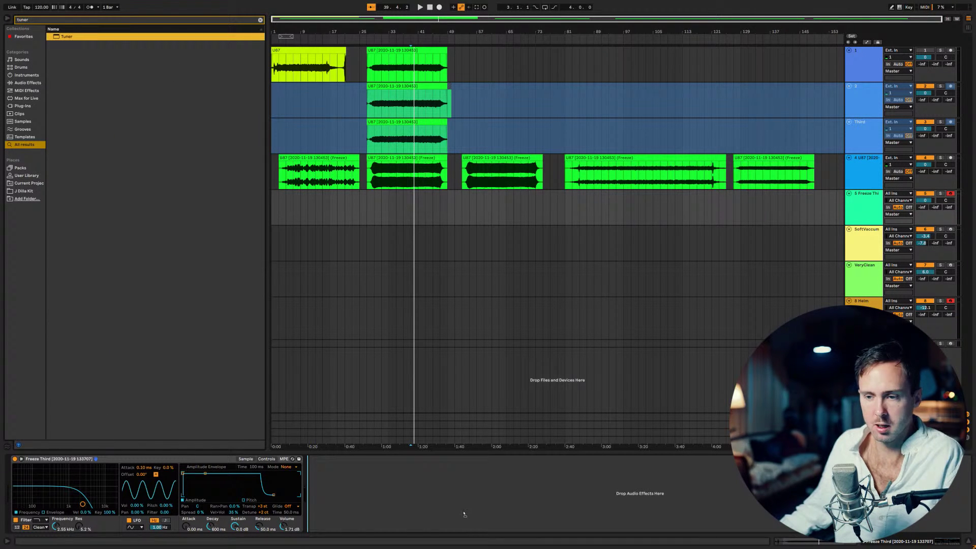
{"action": "key", "text": "Return"}
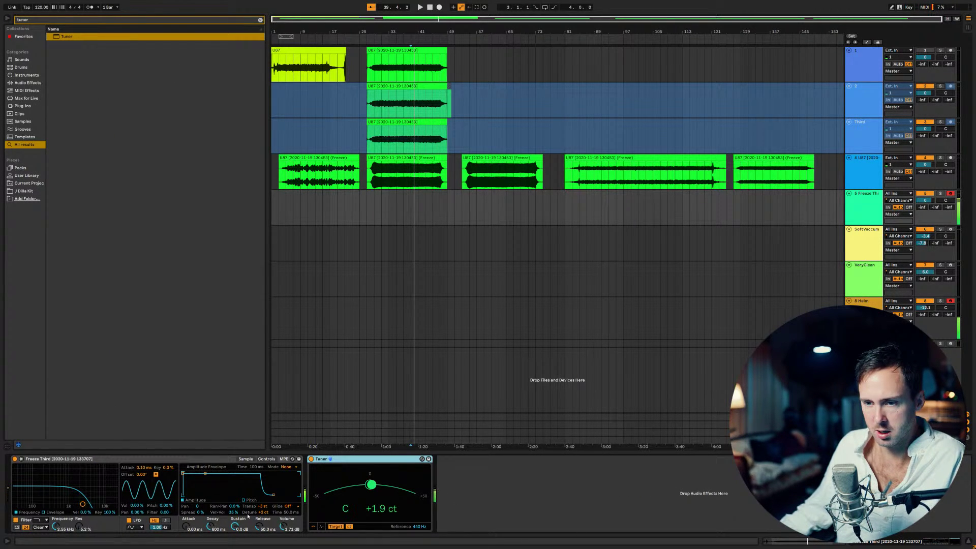
{"action": "left_click", "coordinate": [264, 512]}
{"action": "key", "text": "Delete"}
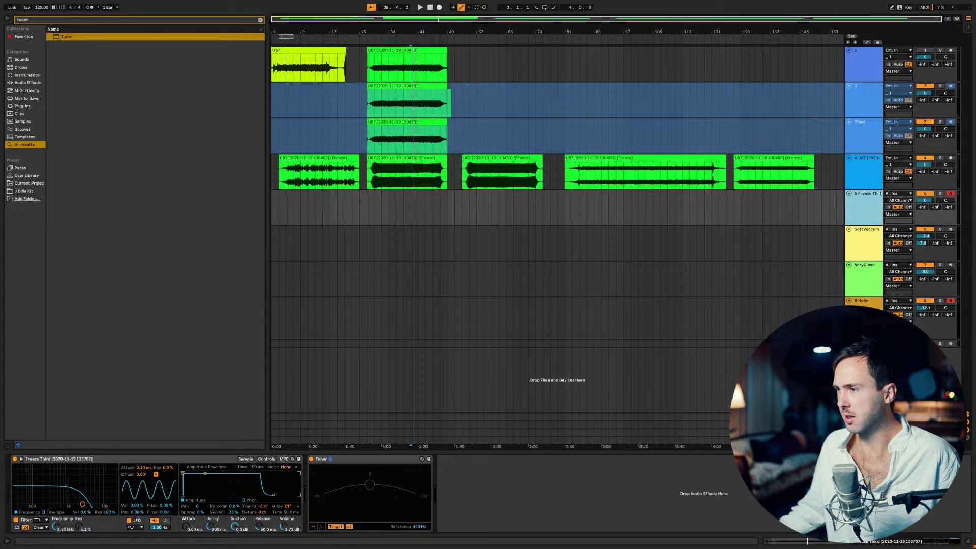
Step: Rename the Freeze Third track as TheMachinesAreComing
{"action": "double_click", "coordinate": [882, 194]}
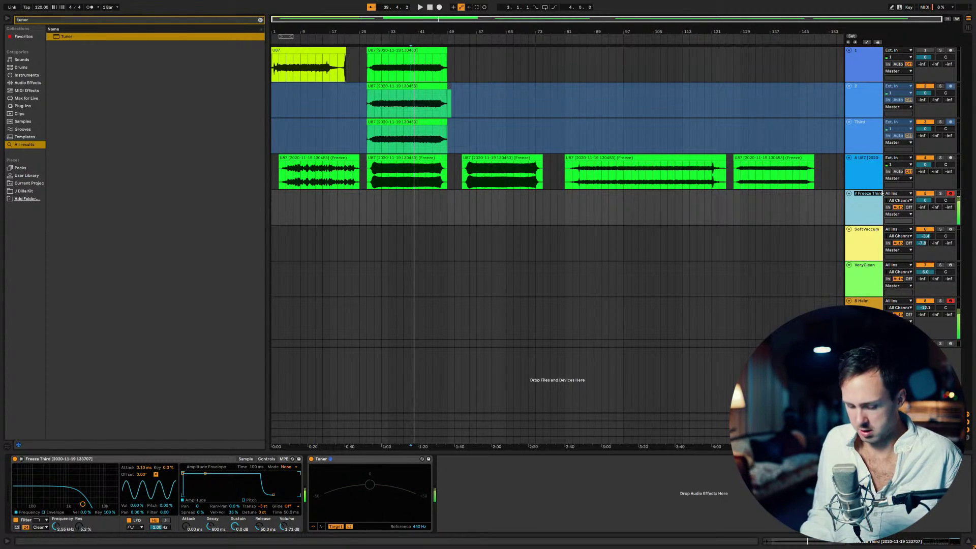
{"action": "type", "text": "Ma"}
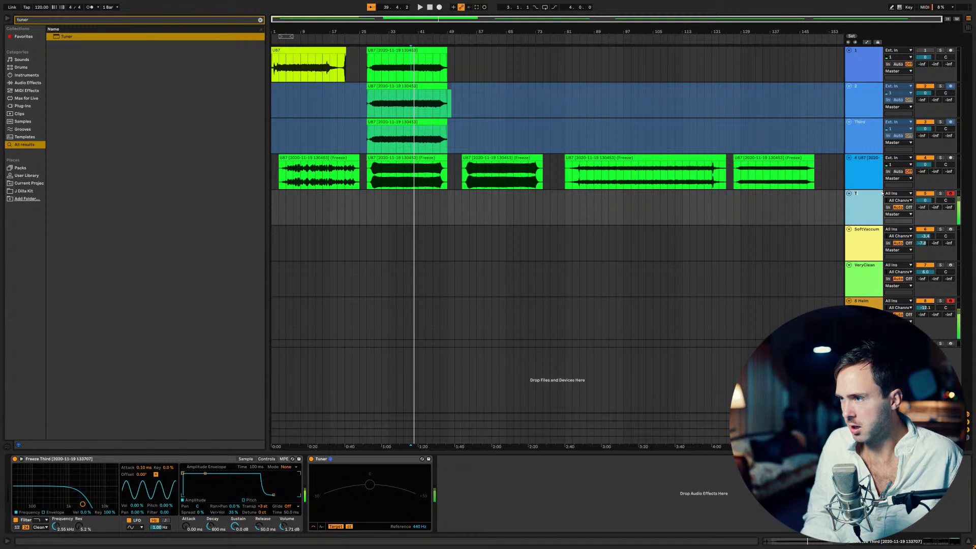
{"action": "type", "text": "chin"}
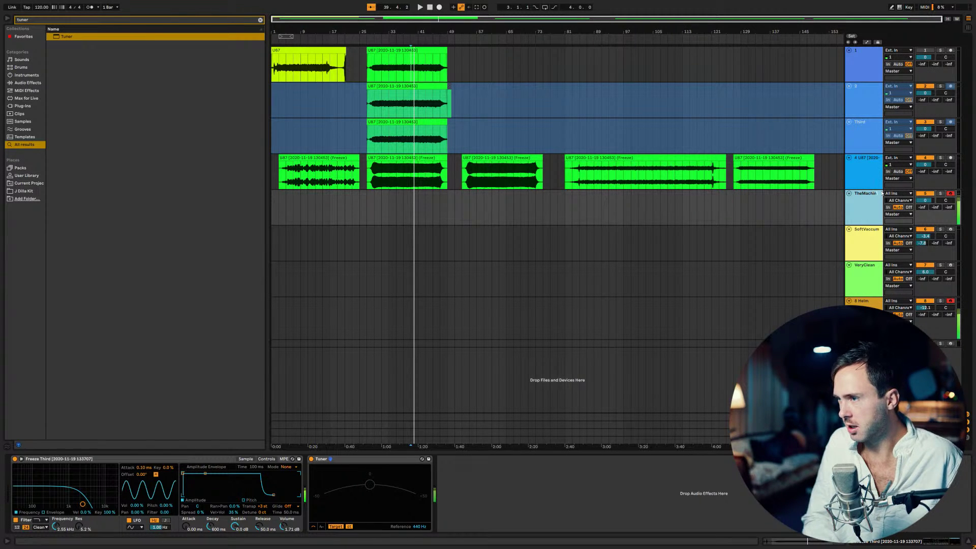
{"action": "type", "text": "es"}
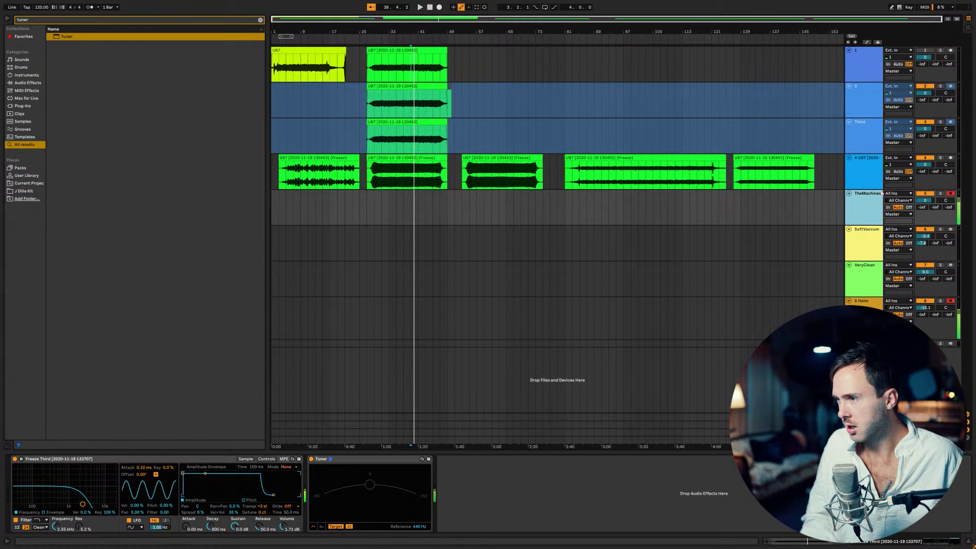
{"action": "type", "text": "AreCom"}
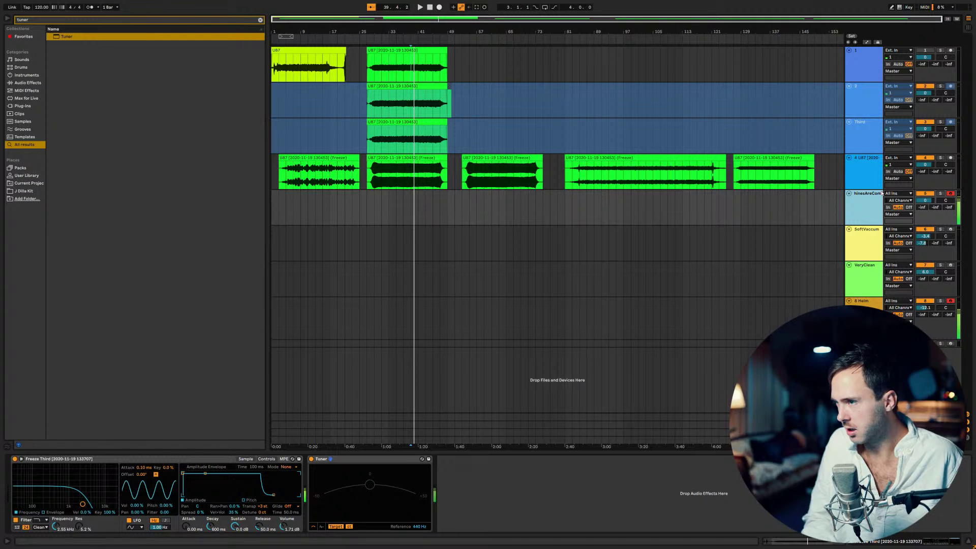
{"action": "type", "text": "ing"}
{"action": "key", "text": "Return"}
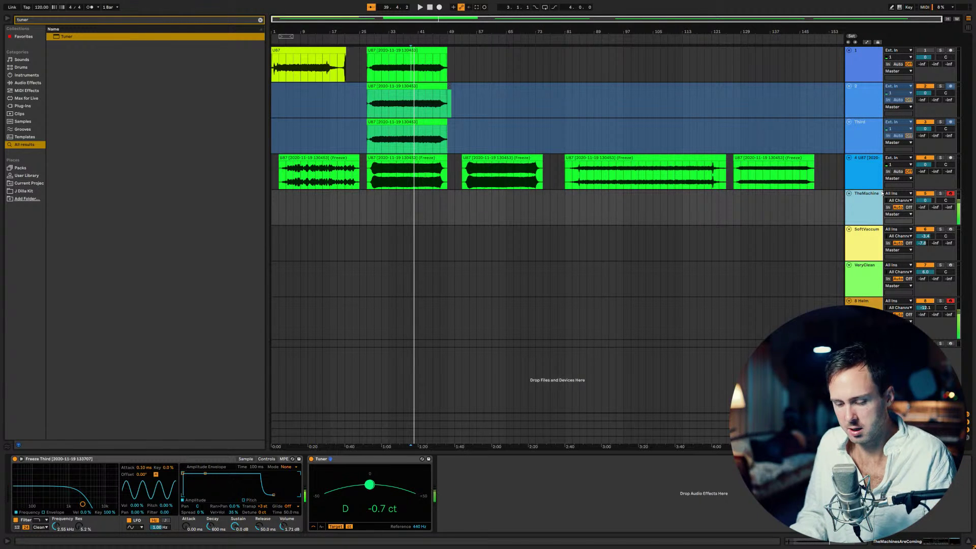
Step: Rename the TheMachinesAreComing track as SheWasAMachine
{"action": "double_click", "coordinate": [866, 194]}
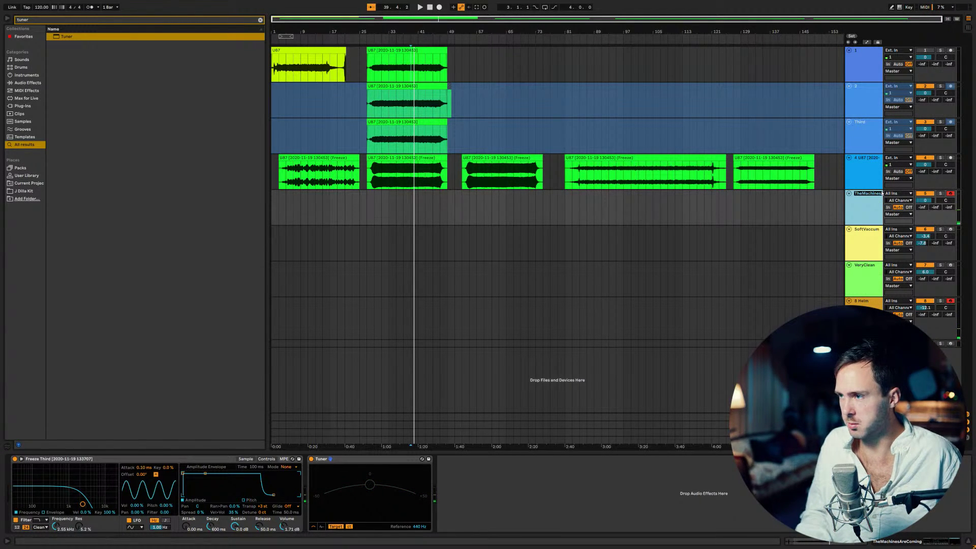
{"action": "type", "text": "sheWasA"}
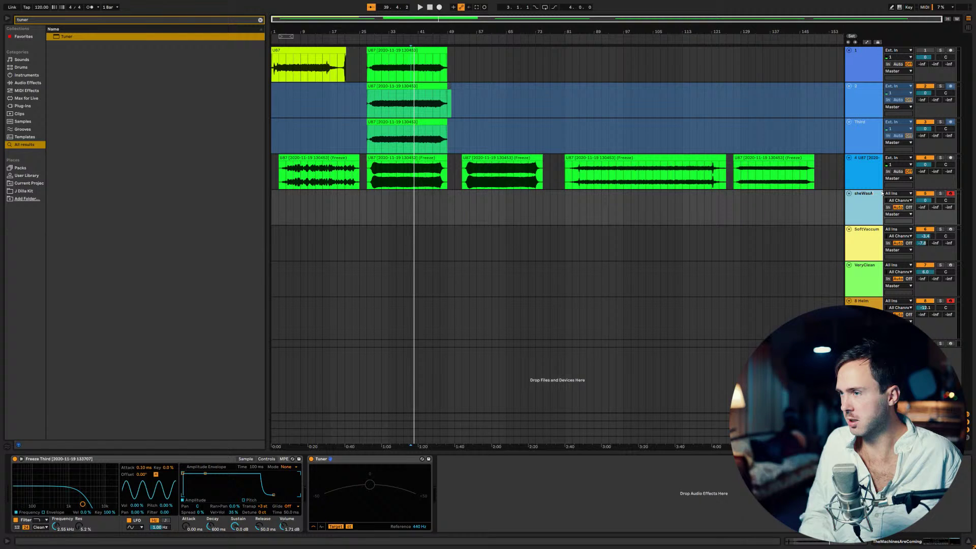
{"action": "type", "text": "M"}
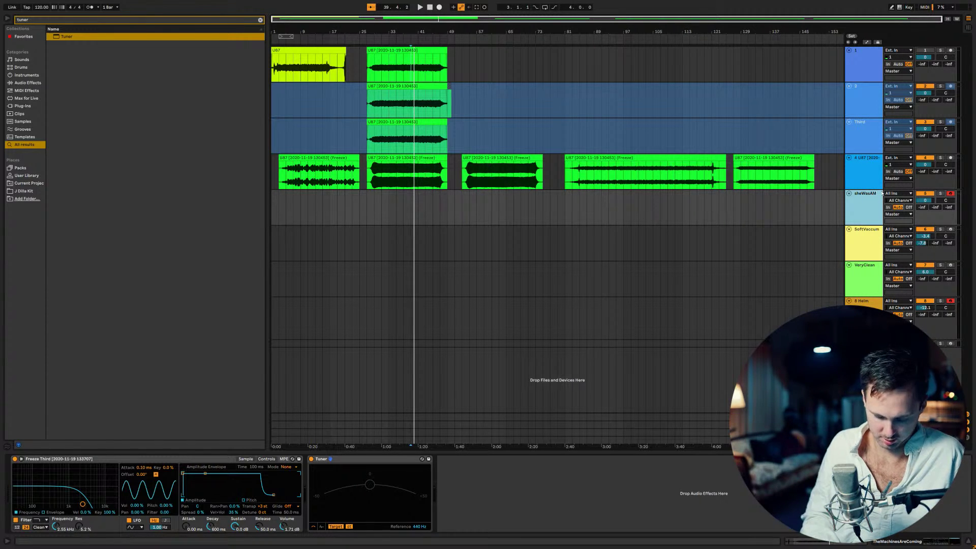
{"action": "type", "text": "achine"}
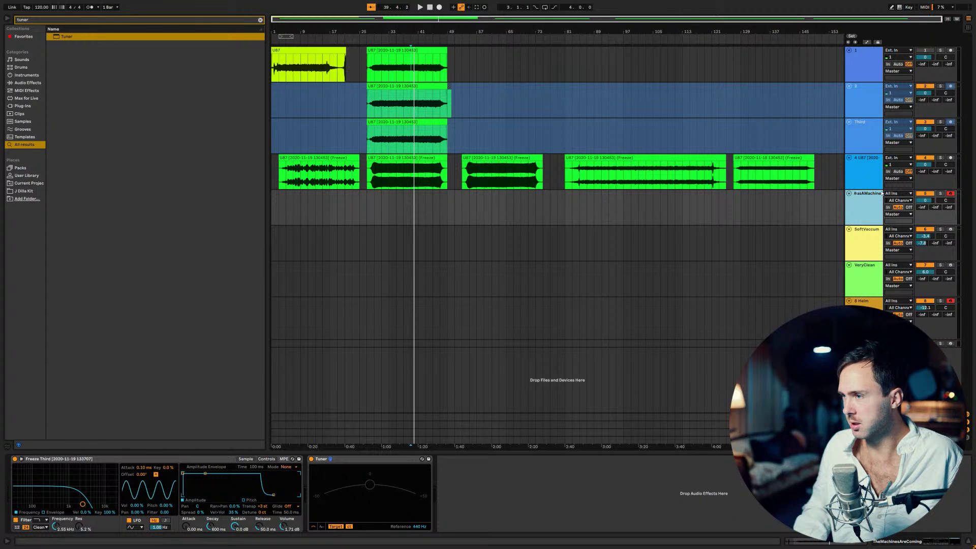
{"action": "key", "text": "Return"}
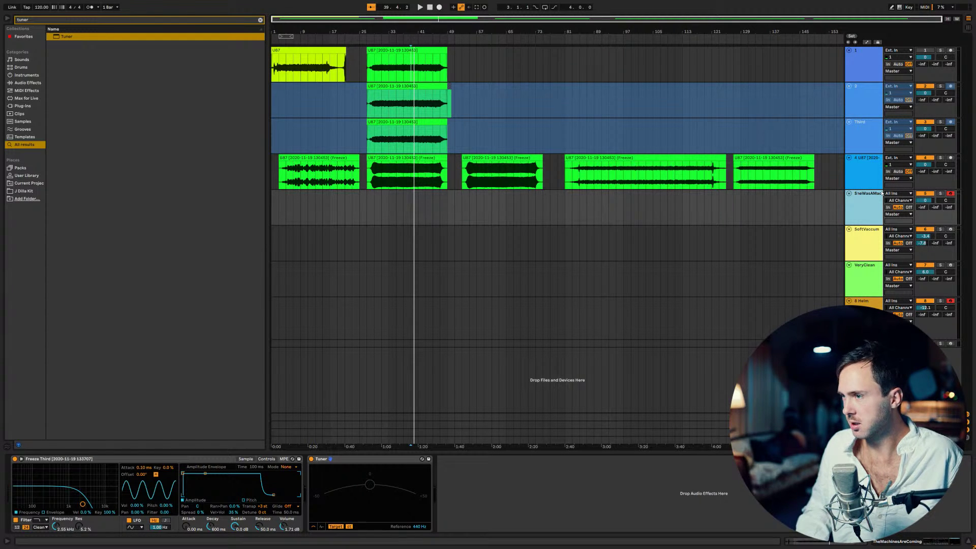
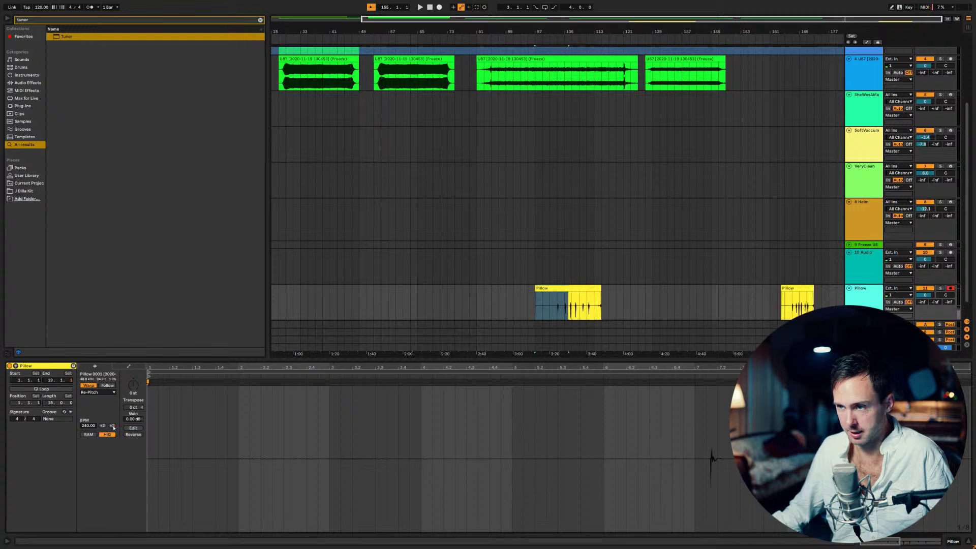
Step: Stretch the first Pillow clip by setting its tempo to 960 BPM, and solo the Pillow track for playback
{"action": "left_click", "coordinate": [113, 425]}
{"action": "left_click", "coordinate": [625, 323]}
{"action": "key", "text": "space"}
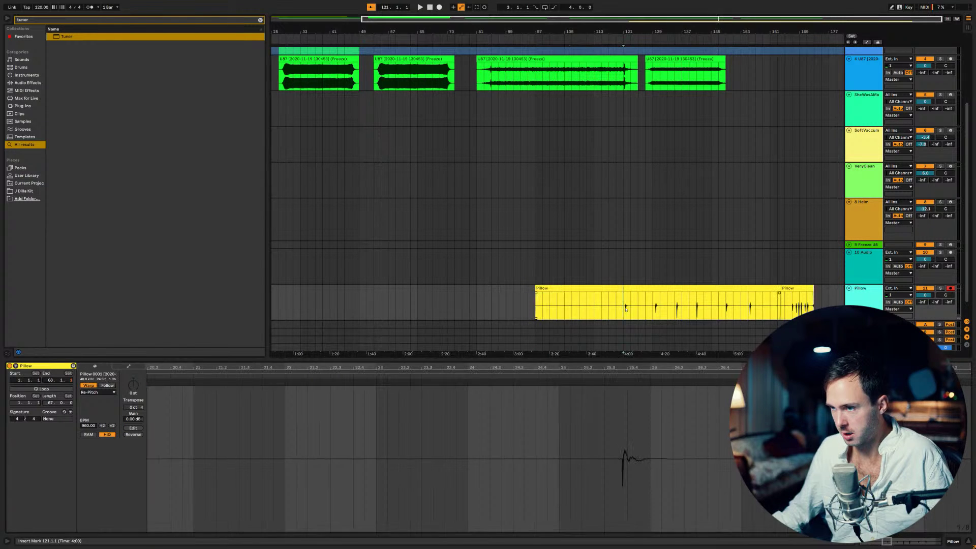
{"action": "left_click", "coordinate": [941, 287]}
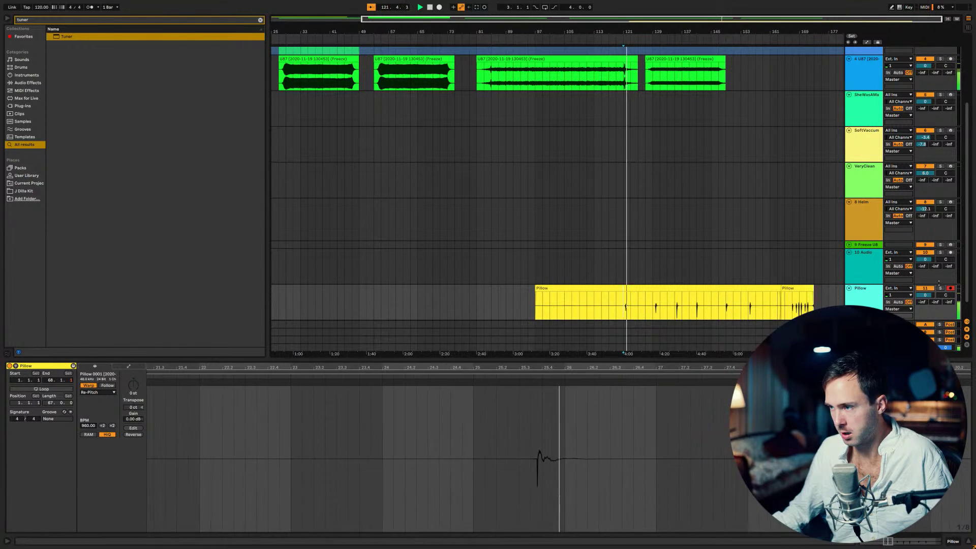
{"action": "key", "text": "space"}
{"action": "key", "text": "space"}
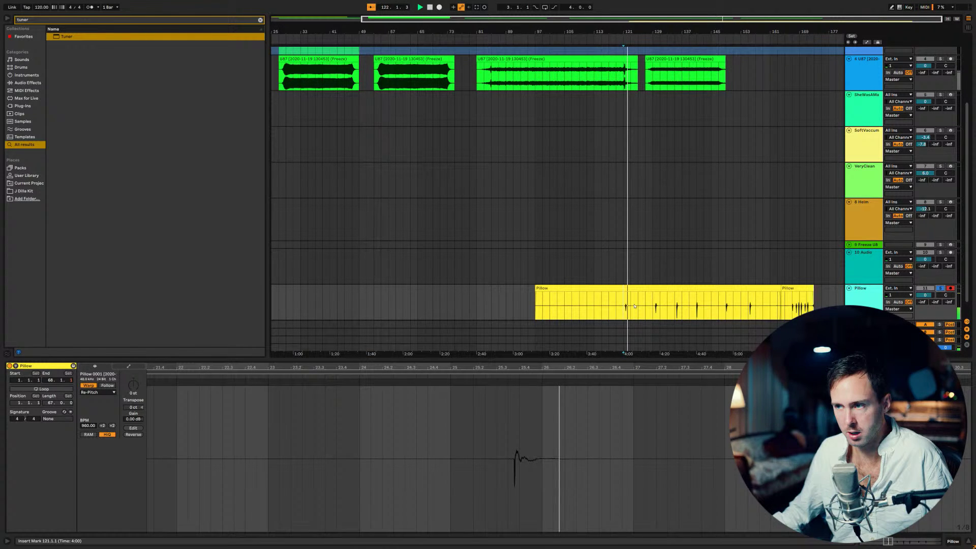
Step: Move the stretched Pillow clip to start at bar 73 and audition its individual hits
{"action": "left_click_drag", "start_coordinate": [634, 306], "coordinate": [547, 306]}
{"action": "left_click", "coordinate": [604, 332]}
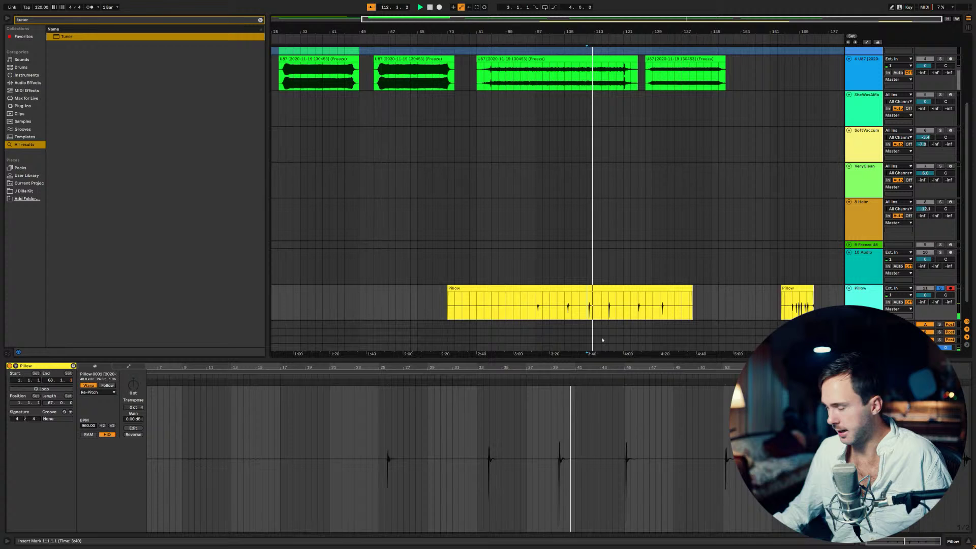
{"action": "scroll", "coordinate": [586, 461], "scroll_direction": "up", "scroll_amount": 5}
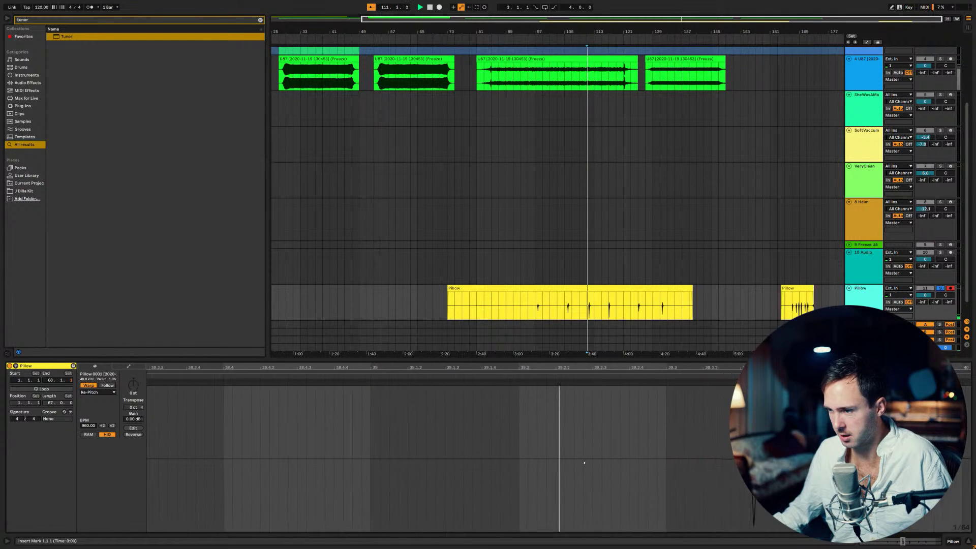
{"action": "left_click", "coordinate": [616, 339]}
{"action": "left_click", "coordinate": [635, 313]}
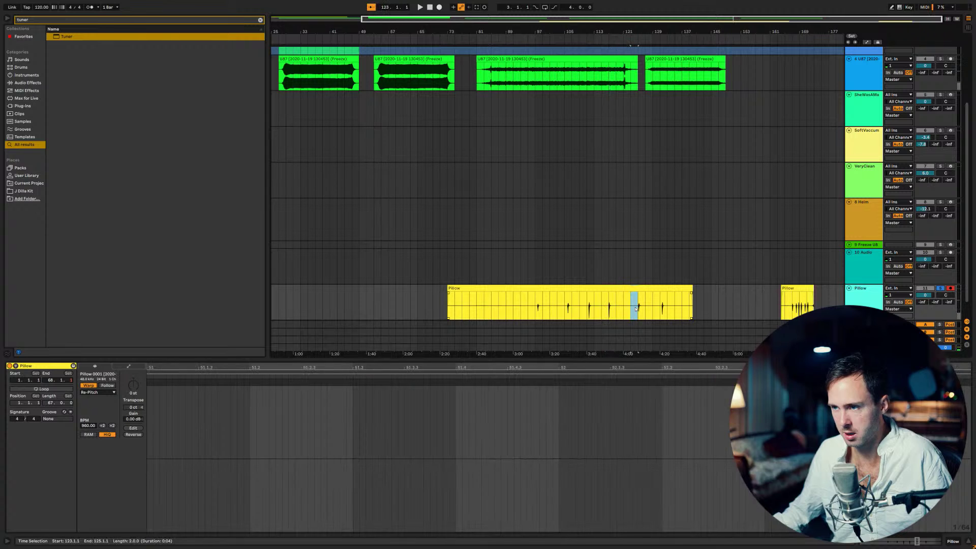
{"action": "left_click", "coordinate": [642, 309]}
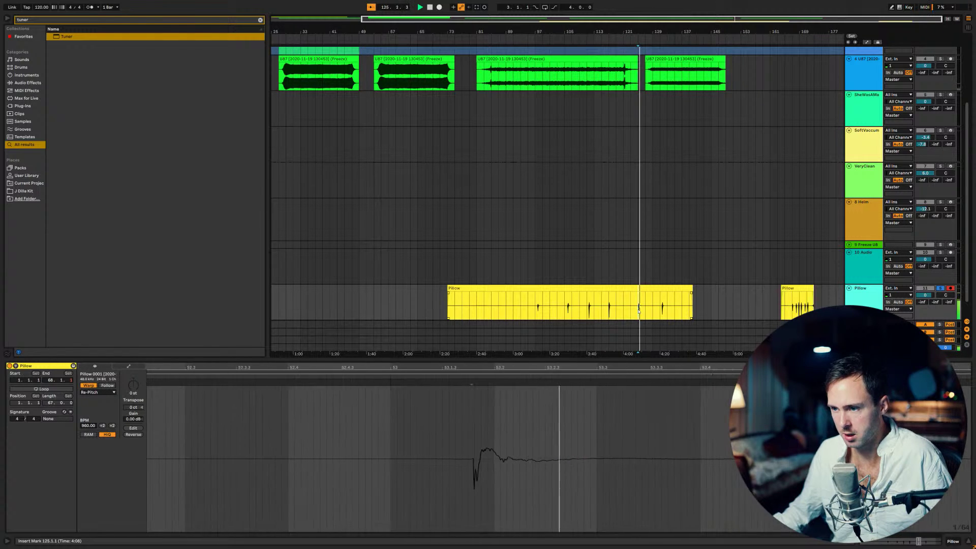
{"action": "left_click", "coordinate": [656, 307]}
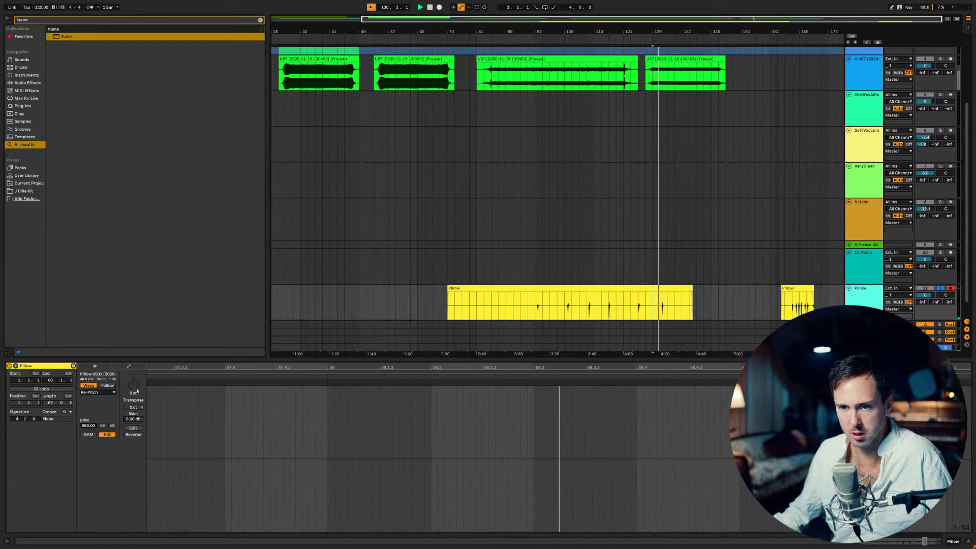
Step: Try transposing the stretched Pillow clip by -48 st and play it from its first hit
{"action": "left_click", "coordinate": [509, 289]}
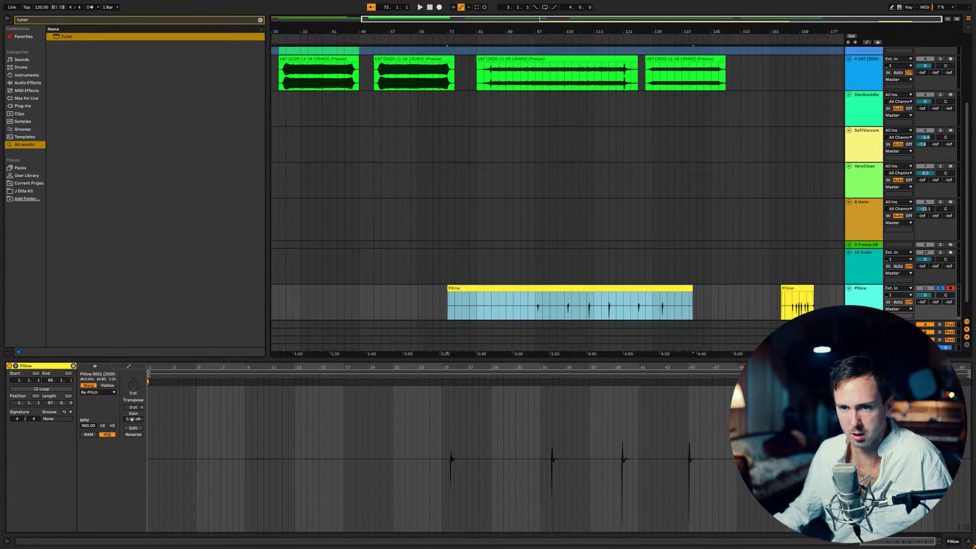
{"action": "key", "text": "space"}
{"action": "left_click_drag", "start_coordinate": [132, 384], "coordinate": [134, 422]}
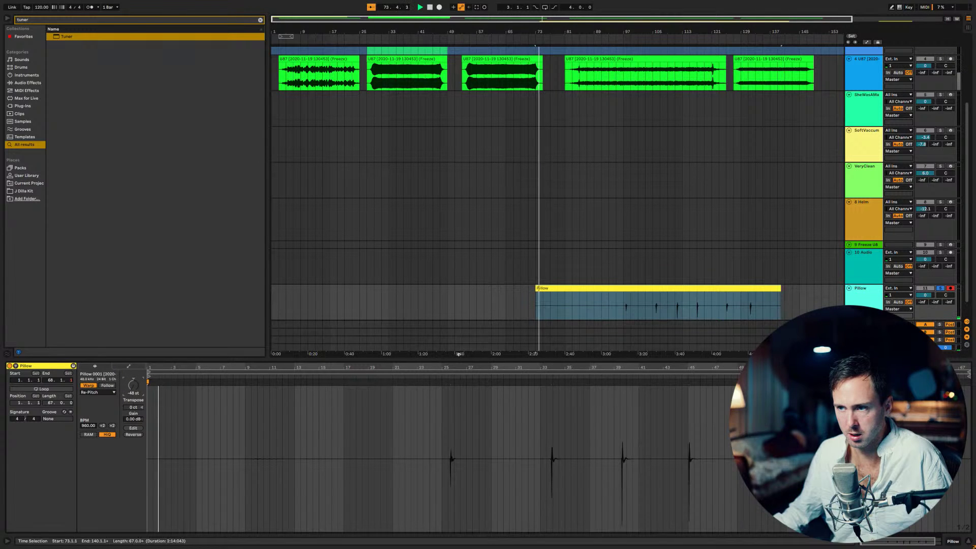
{"action": "left_click", "coordinate": [448, 458]}
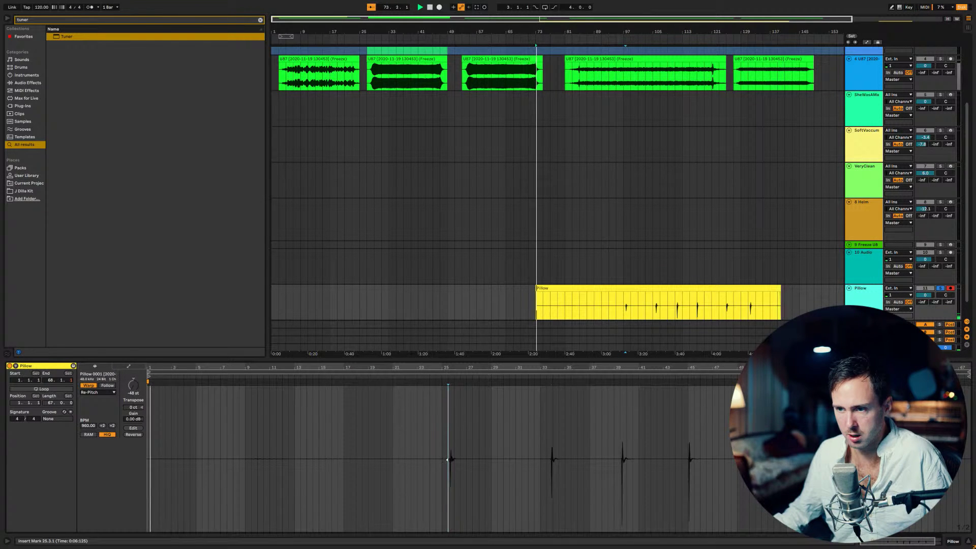
{"action": "key", "text": "space"}
{"action": "key", "text": "space"}
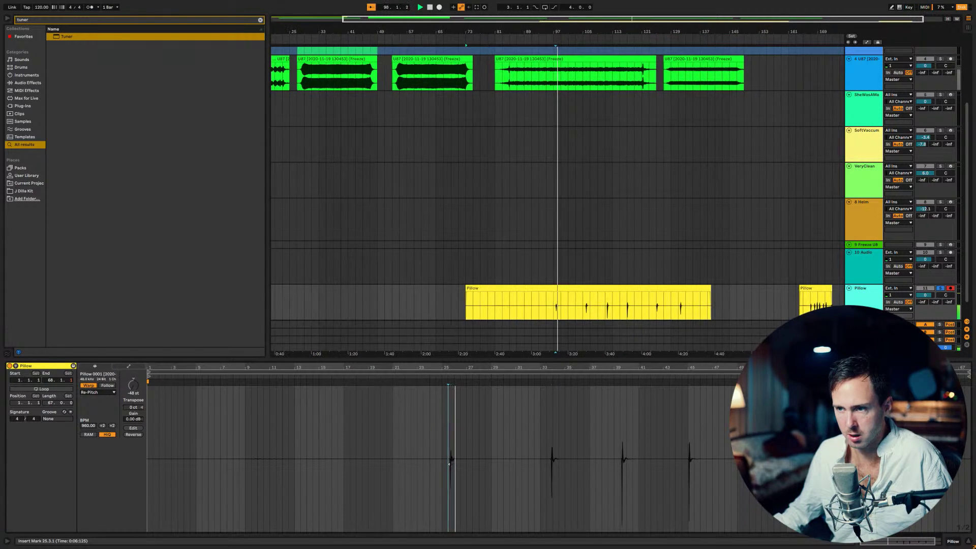
Step: Try to double the Pillow clip's tempo again and return its transpose to 0 st
{"action": "left_click", "coordinate": [113, 426]}
{"action": "left_click", "coordinate": [484, 287]}
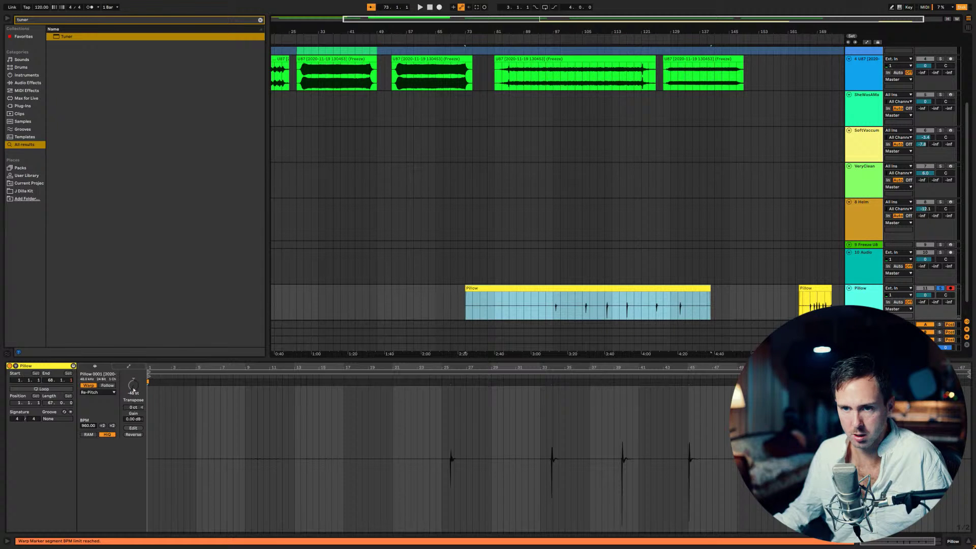
{"action": "left_click", "coordinate": [472, 306]}
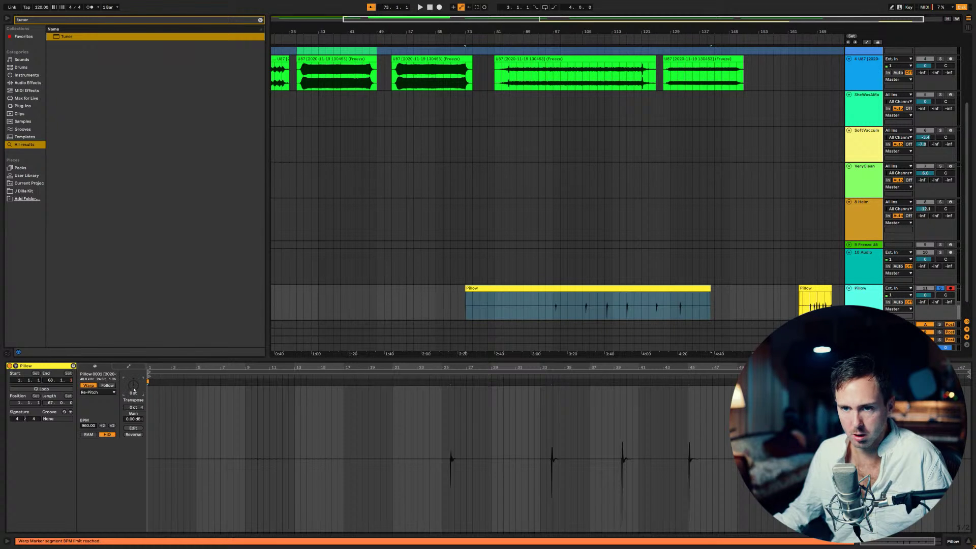
Step: Consolidate the stretched Pillow clip and move the consolidated clip to start at bar 23
{"action": "left_click", "coordinate": [502, 284]}
{"action": "left_click", "coordinate": [501, 285]}
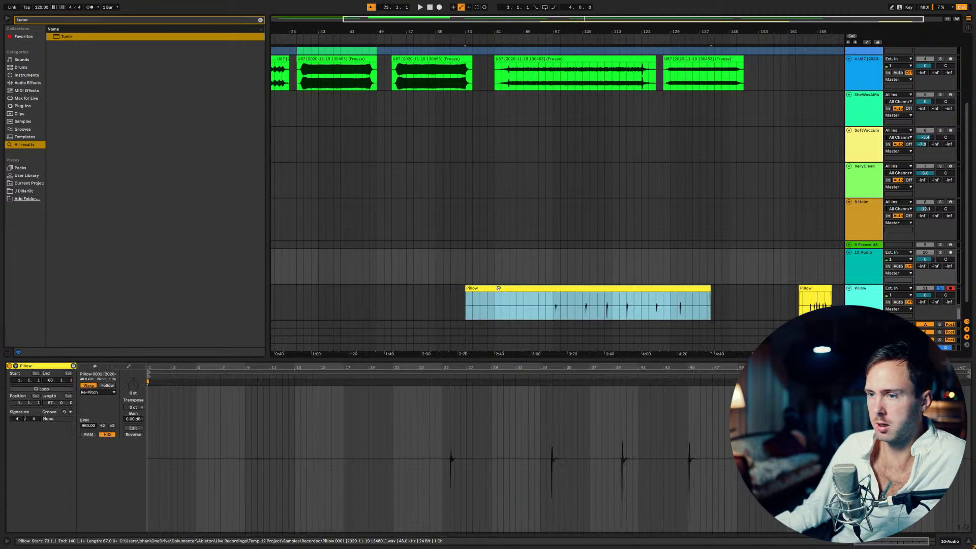
{"action": "key", "text": "ctrl+j"}
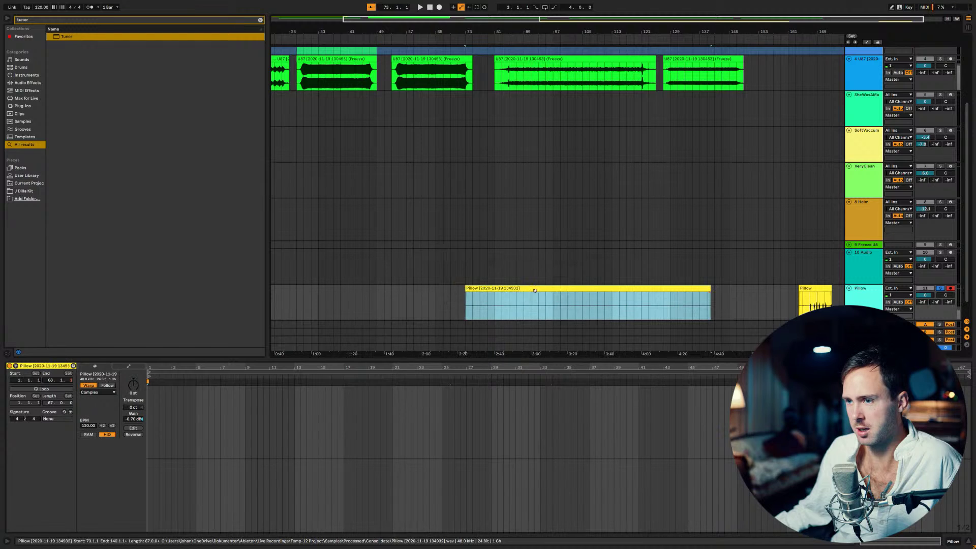
{"action": "left_click_drag", "start_coordinate": [531, 289], "coordinate": [347, 289]}
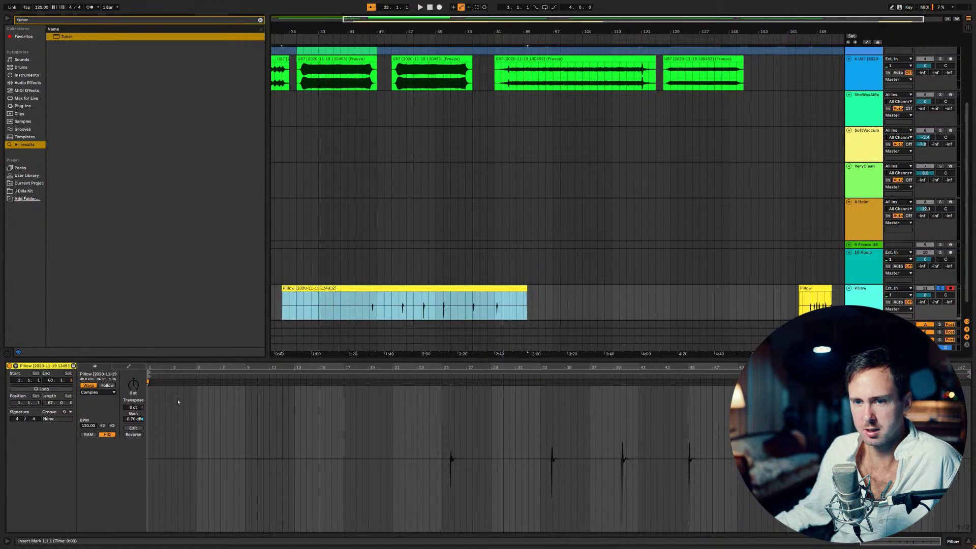
Step: Double the consolidated Pillow clip's tempo to 240 BPM and play its hits from around bars 71 and 99
{"action": "left_click", "coordinate": [113, 426]}
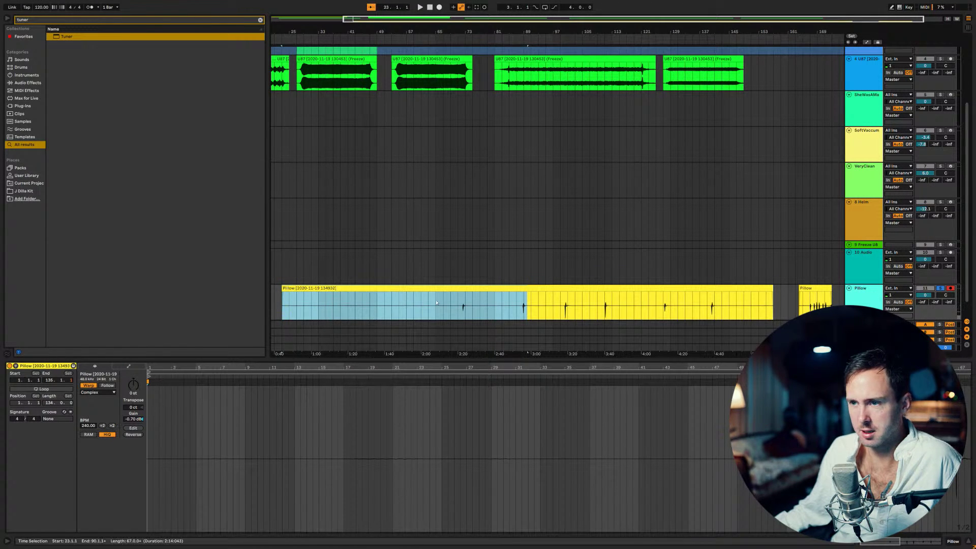
{"action": "left_click", "coordinate": [457, 308]}
{"action": "key", "text": "space"}
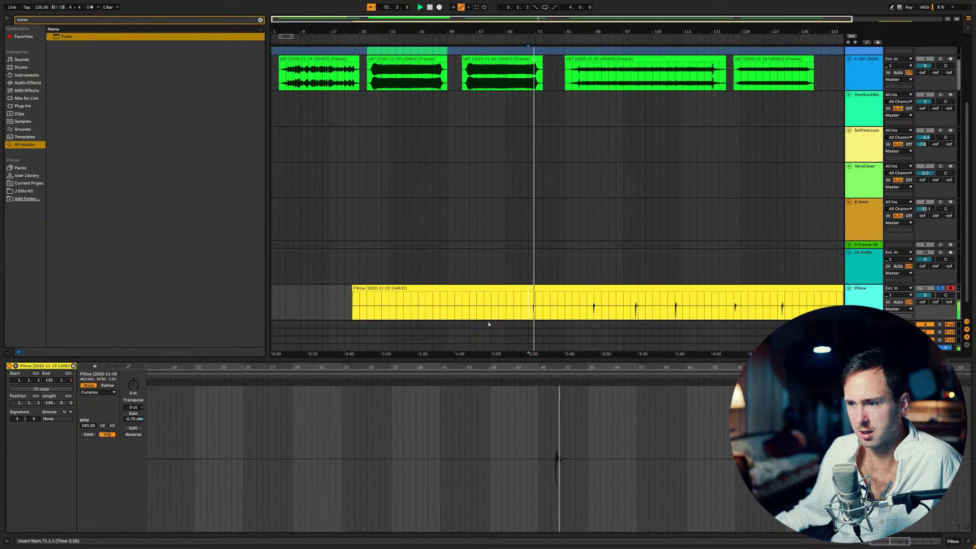
{"action": "left_click", "coordinate": [636, 304]}
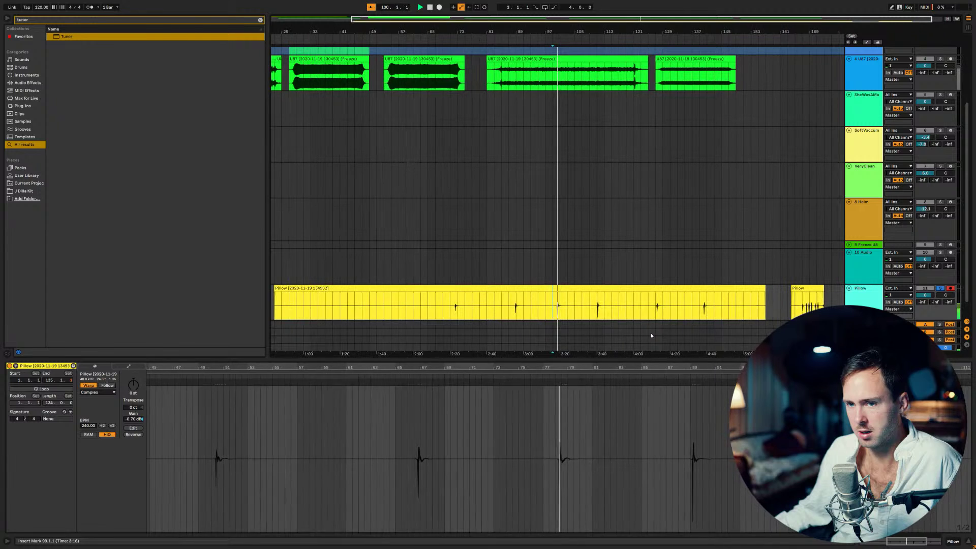
Step: Switch the Pillow clip's warp mode from Complex to Re-Pitch and audition its last two hits
{"action": "left_click", "coordinate": [99, 392]}
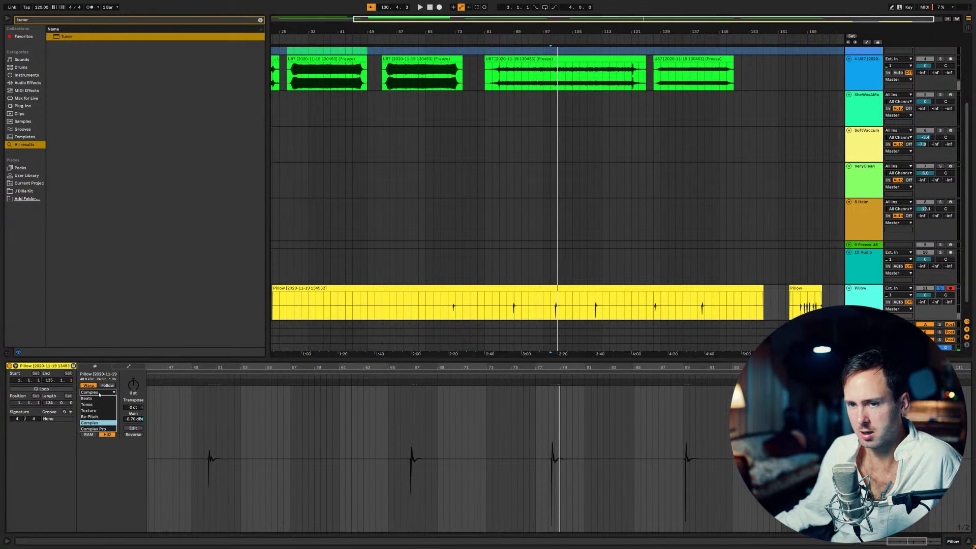
{"action": "left_click", "coordinate": [102, 416]}
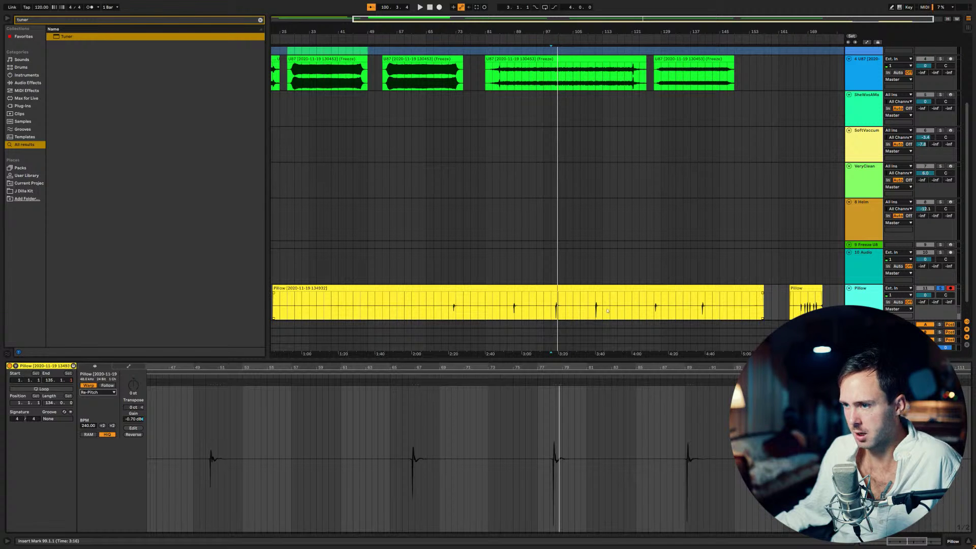
{"action": "left_click", "coordinate": [647, 310]}
{"action": "key", "text": "space"}
{"action": "left_click", "coordinate": [685, 312]}
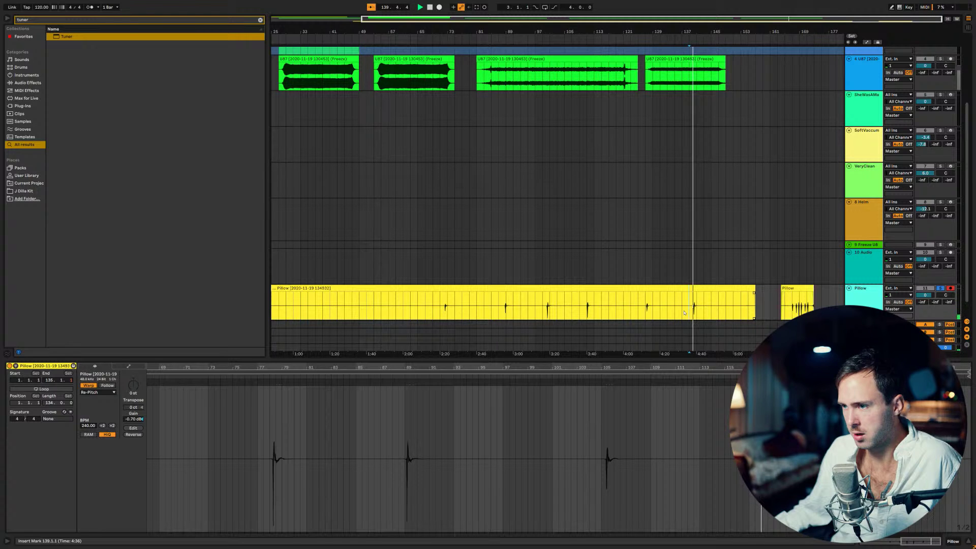
Step: Add a Compressor to the Pillow track with a 9:1 ratio, 0.39 ms attack and -30 dB threshold
{"action": "left_click", "coordinate": [863, 278]}
{"action": "left_click", "coordinate": [863, 293]}
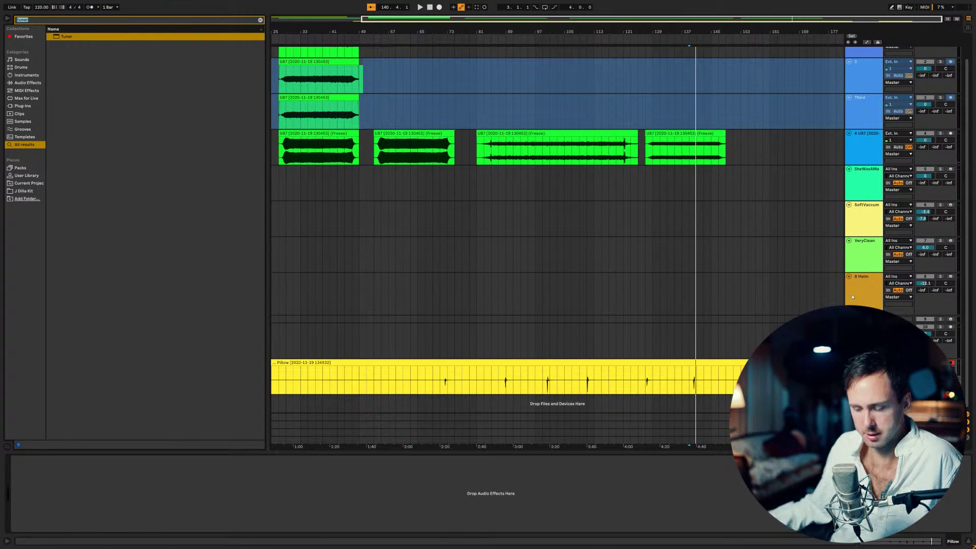
{"action": "key", "text": "ctrl+f"}
{"action": "type", "text": "compre"}
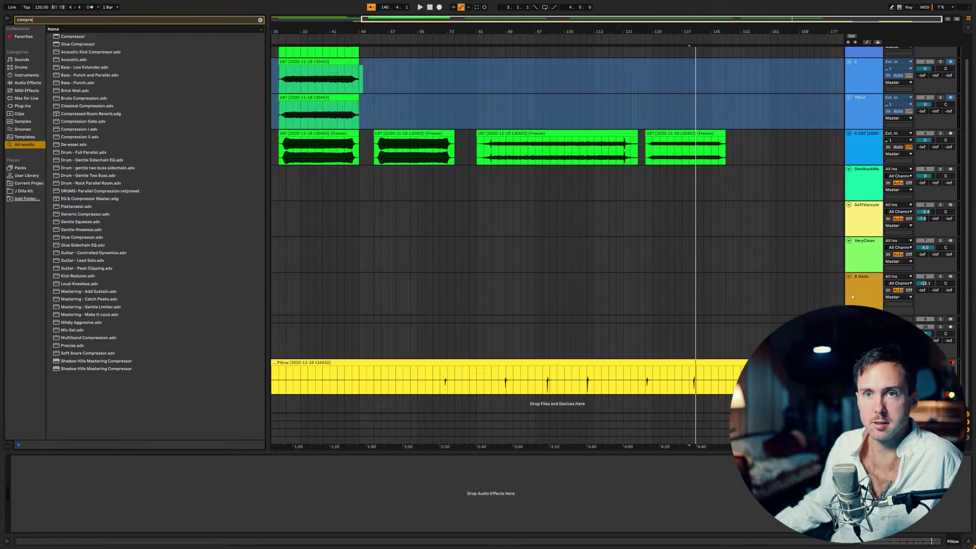
{"action": "mouse_move", "coordinate": [110, 36]}
{"action": "left_mouse_down"}
{"action": "mouse_move", "coordinate": [192, 332]}
{"action": "mouse_move", "coordinate": [206, 466]}
{"action": "mouse_move", "coordinate": [223, 471]}
{"action": "left_mouse_up"}
{"action": "left_click_drag", "start_coordinate": [28, 478], "coordinate": [49, 510]}
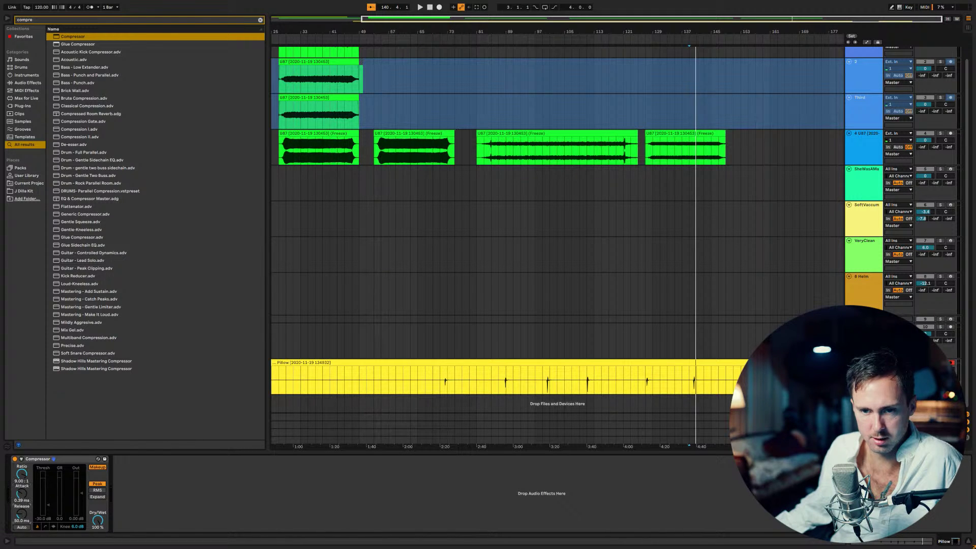
Step: Play the compressed Pillow hits from bars 111 and 99 to judge the compression
{"action": "left_click", "coordinate": [588, 385]}
{"action": "key", "text": "space"}
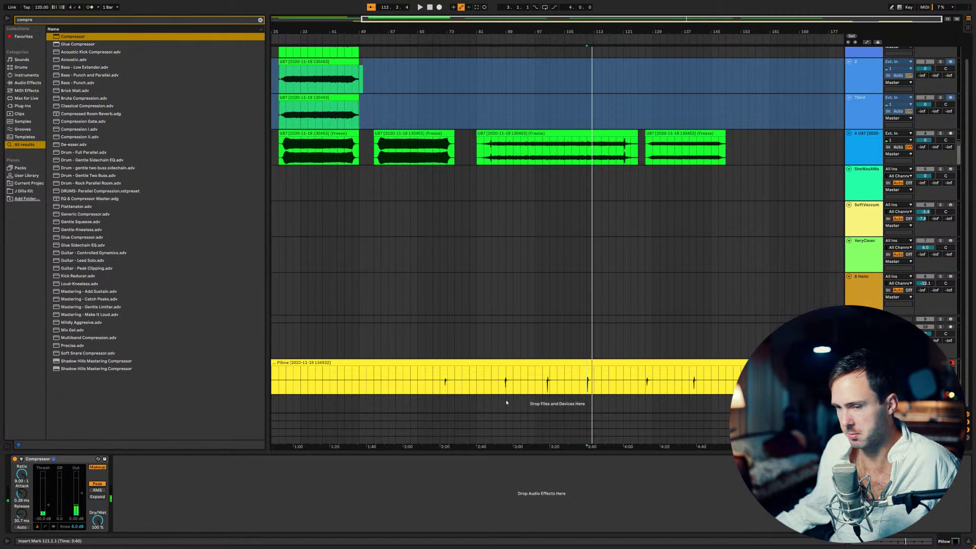
{"action": "left_click", "coordinate": [545, 386]}
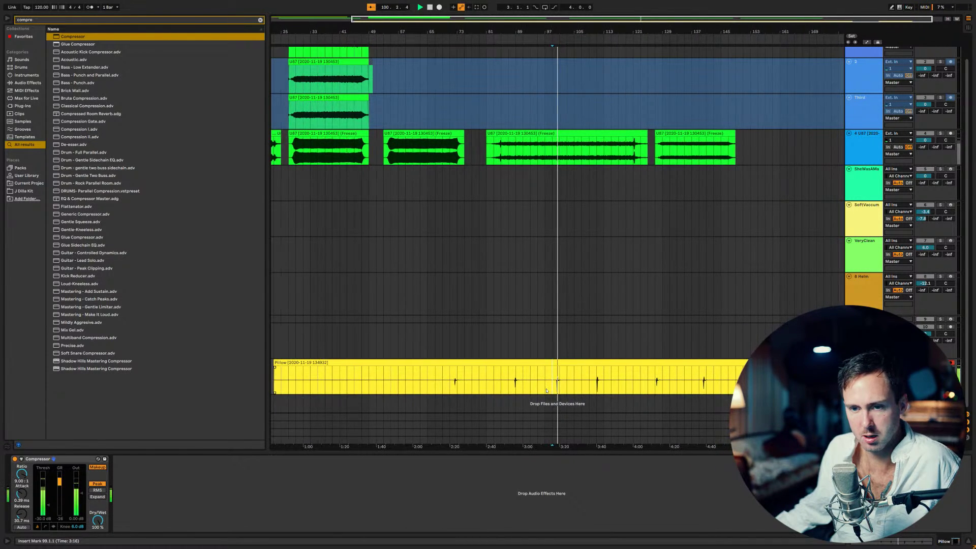
{"action": "key", "text": "space"}
{"action": "key", "text": "space"}
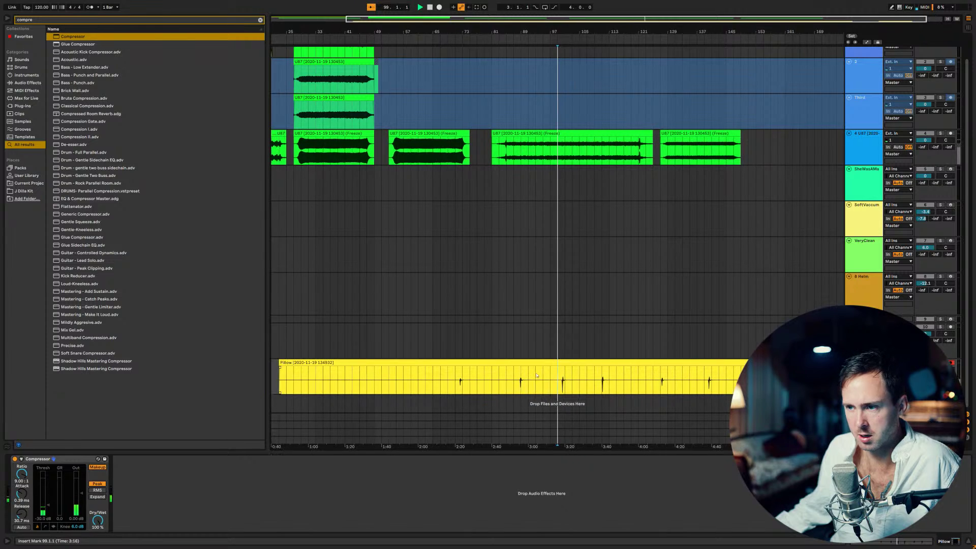
{"action": "scroll", "coordinate": [569, 381], "scroll_direction": "up", "scroll_amount": 5}
{"action": "scroll", "coordinate": [569, 382], "scroll_direction": "up", "scroll_amount": 5}
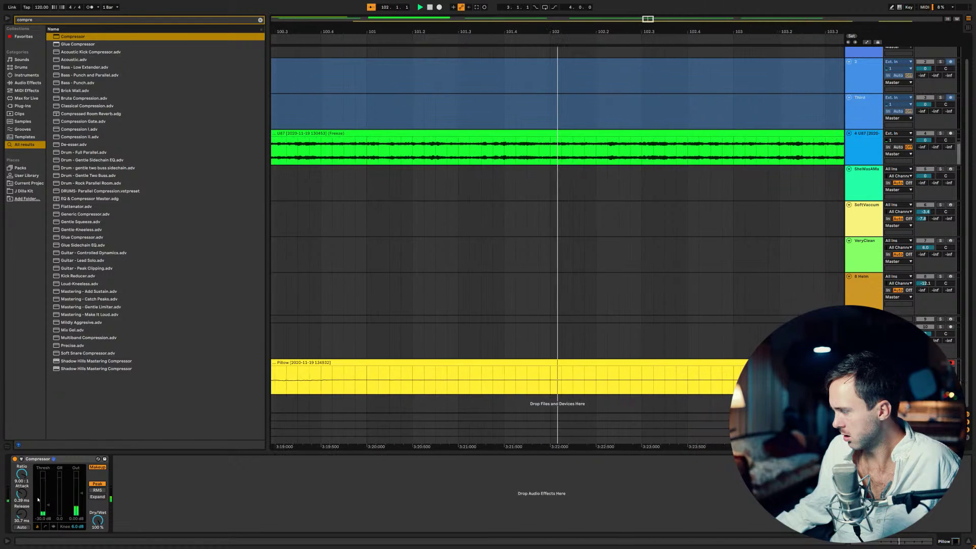
Step: Isolate the Pillow clip's second hit by splitting the clip at 88.4.1 and 92.1.1, and play the hit
{"action": "scroll", "coordinate": [524, 390], "scroll_direction": "down", "scroll_amount": 12}
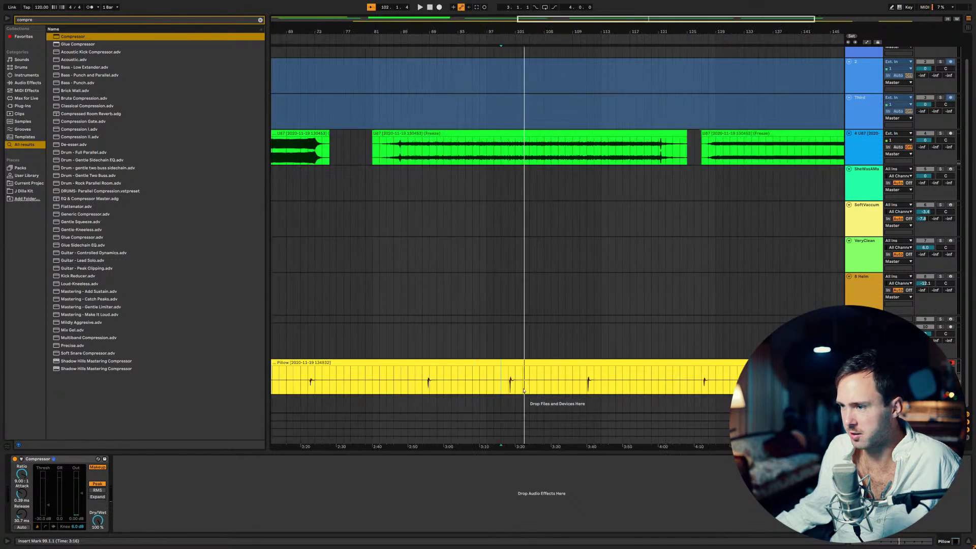
{"action": "scroll", "coordinate": [568, 400], "scroll_direction": "up", "scroll_amount": 8}
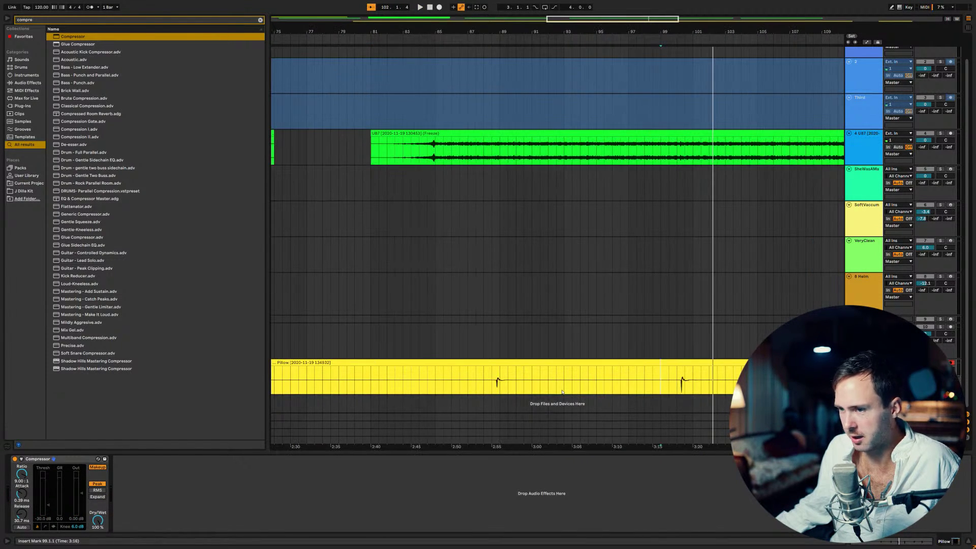
{"action": "scroll", "coordinate": [489, 396], "scroll_direction": "up", "scroll_amount": 3}
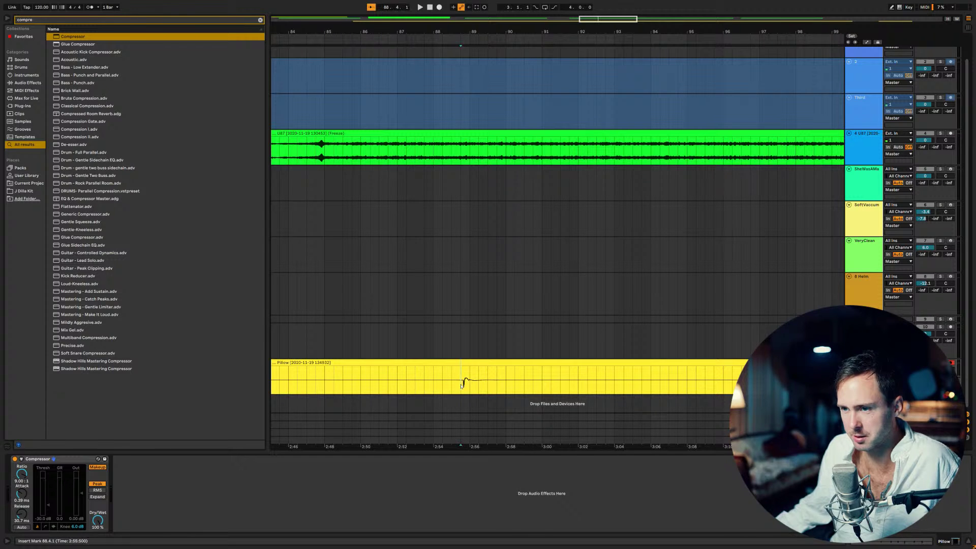
{"action": "key", "text": "space"}
{"action": "scroll", "coordinate": [488, 385], "scroll_direction": "up", "scroll_amount": 3}
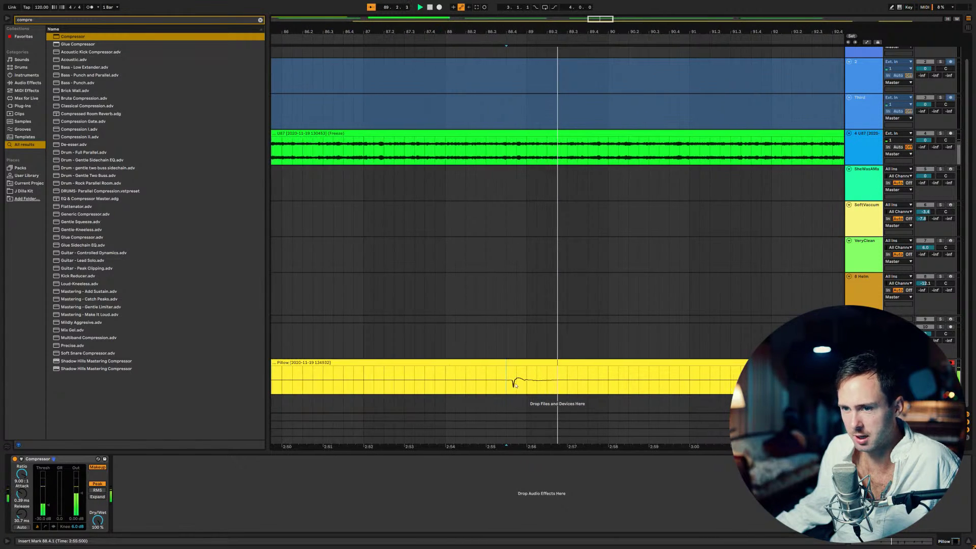
{"action": "key", "text": "ctrl+e"}
{"action": "key", "text": "space"}
{"action": "scroll", "coordinate": [398, 365], "scroll_direction": "right", "scroll_amount": 5}
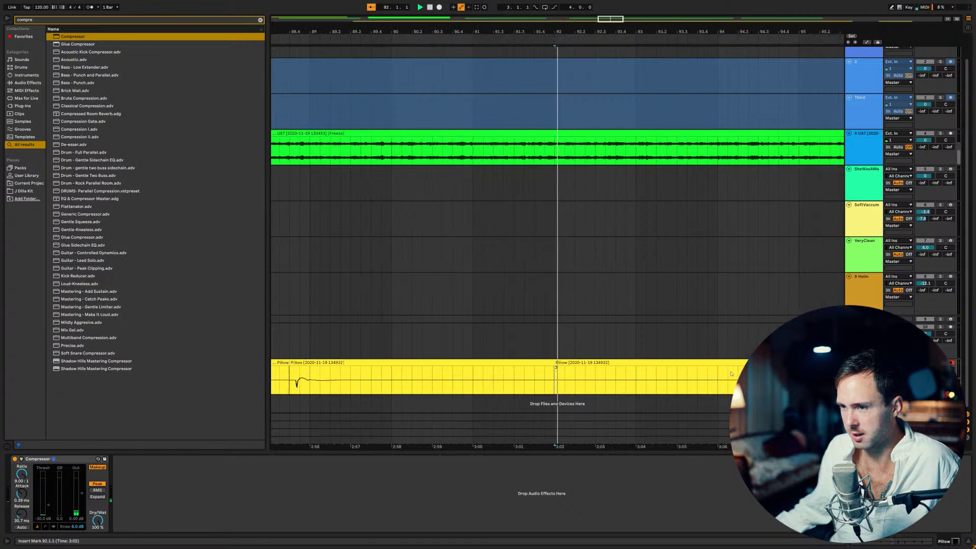
{"action": "left_click", "coordinate": [399, 364]}
{"action": "key", "text": "space"}
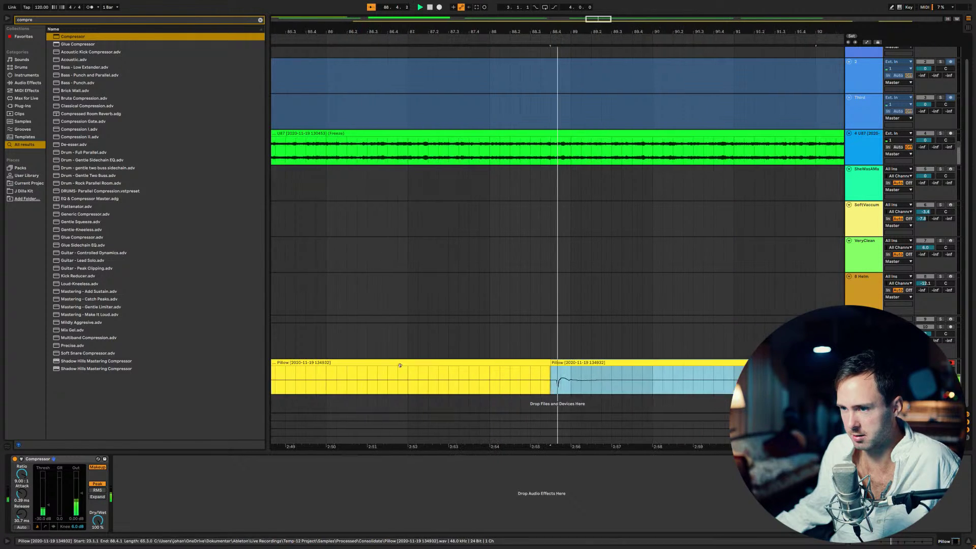
Step: Search the browser for Simpler and add an empty one on a new MIDI track
{"action": "key", "text": "ctrl+f"}
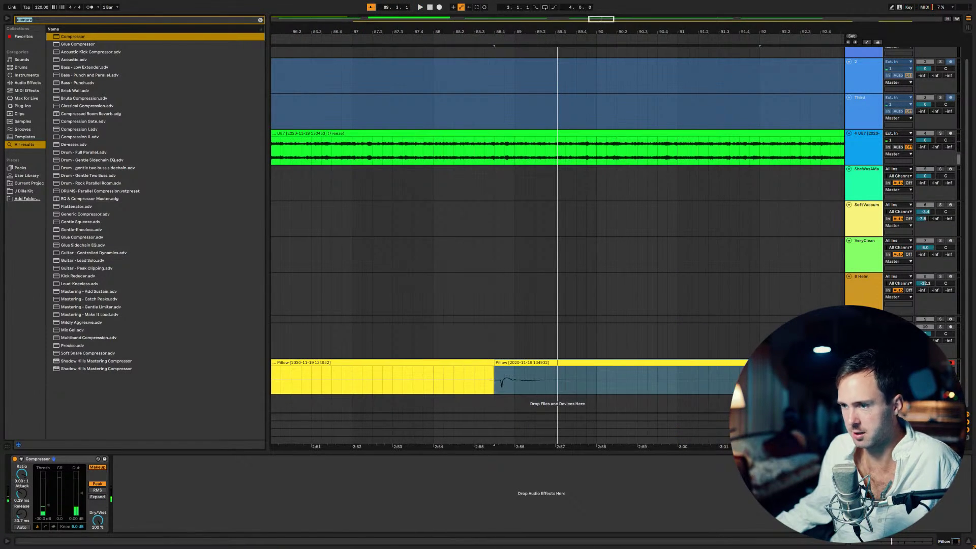
{"action": "type", "text": "simpler"}
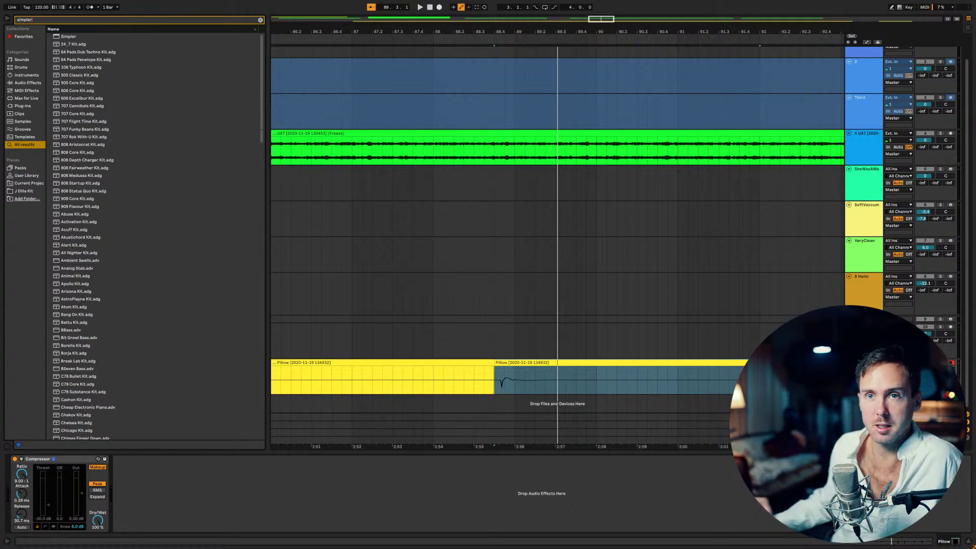
{"action": "double_click", "coordinate": [68, 36]}
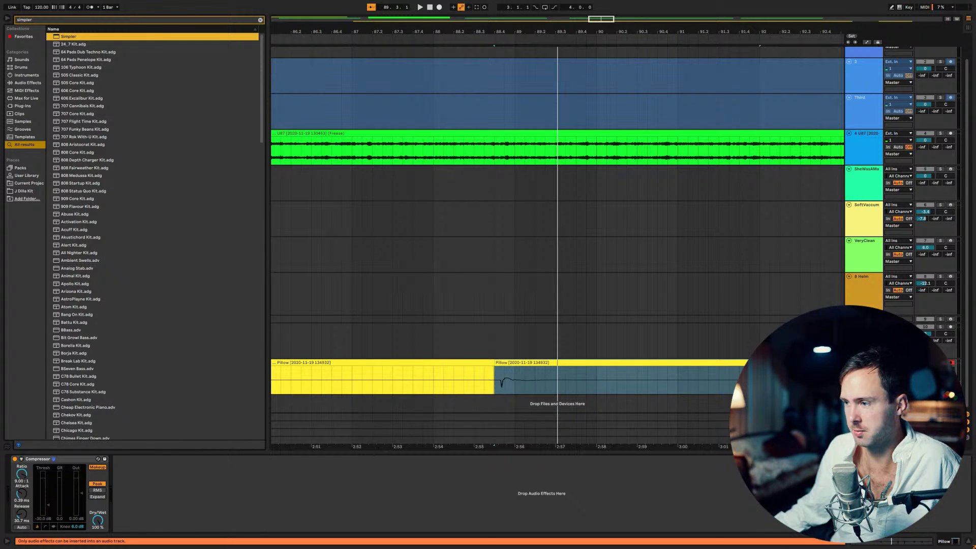
Step: Consolidate the isolated Pillow hit into its own clip and freeze the Pillow track
{"action": "left_click", "coordinate": [699, 365]}
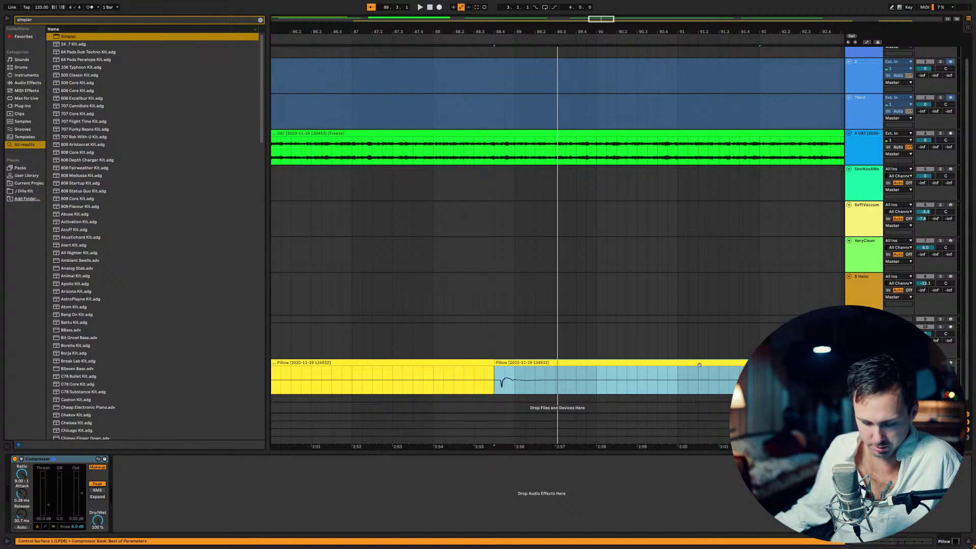
{"action": "key", "text": "ctrl+j"}
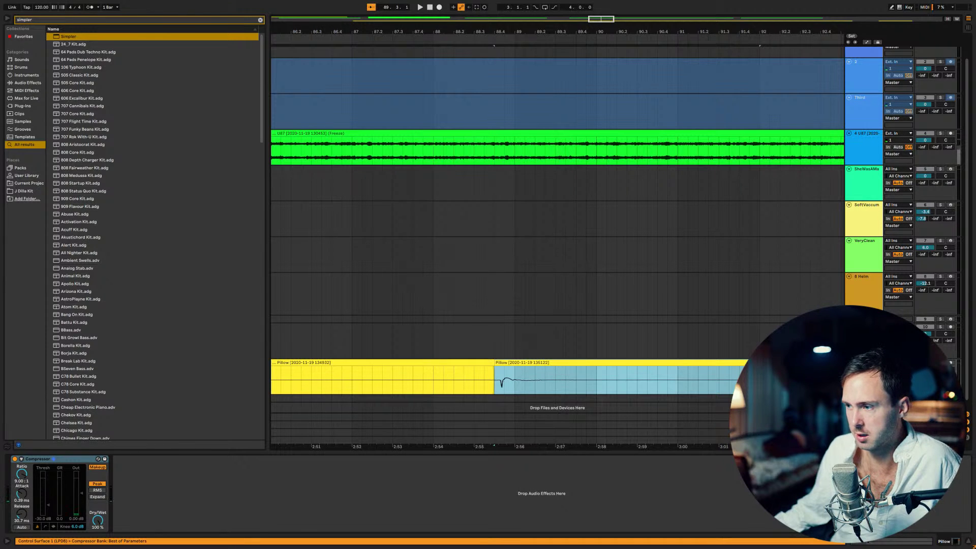
{"action": "scroll", "coordinate": [559, 228], "scroll_direction": "down", "scroll_amount": 1}
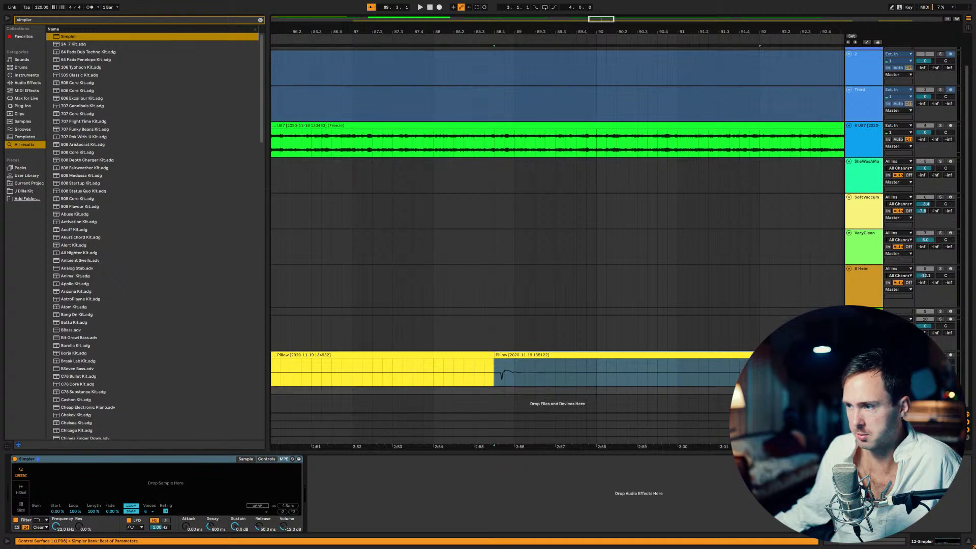
{"action": "right_click", "coordinate": [864, 363]}
{"action": "left_click", "coordinate": [894, 453]}
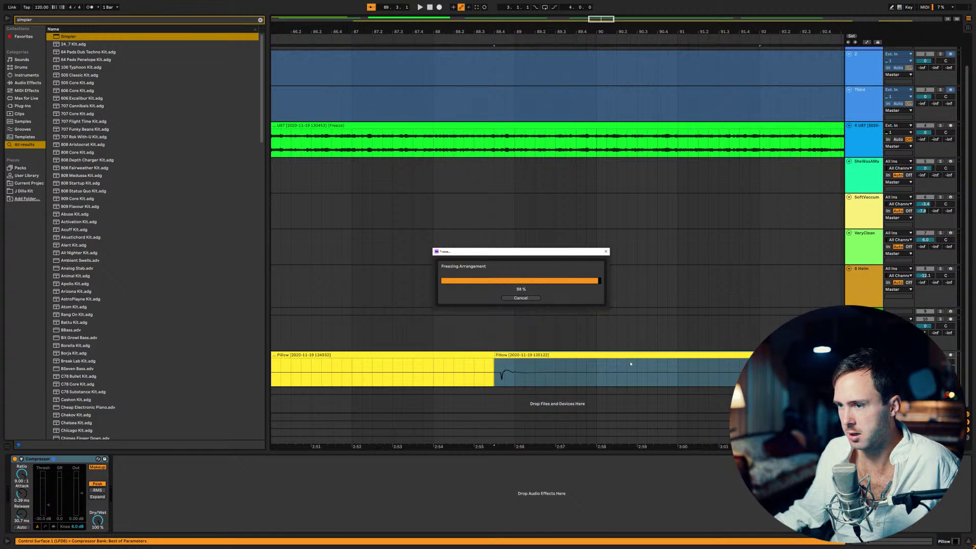
Step: Copy the frozen Pillow hit to the audio track above at 88.4.1, solo that track and play the hit
{"action": "left_click_drag", "start_coordinate": [499, 372], "coordinate": [558, 338]}
{"action": "key", "text": "space"}
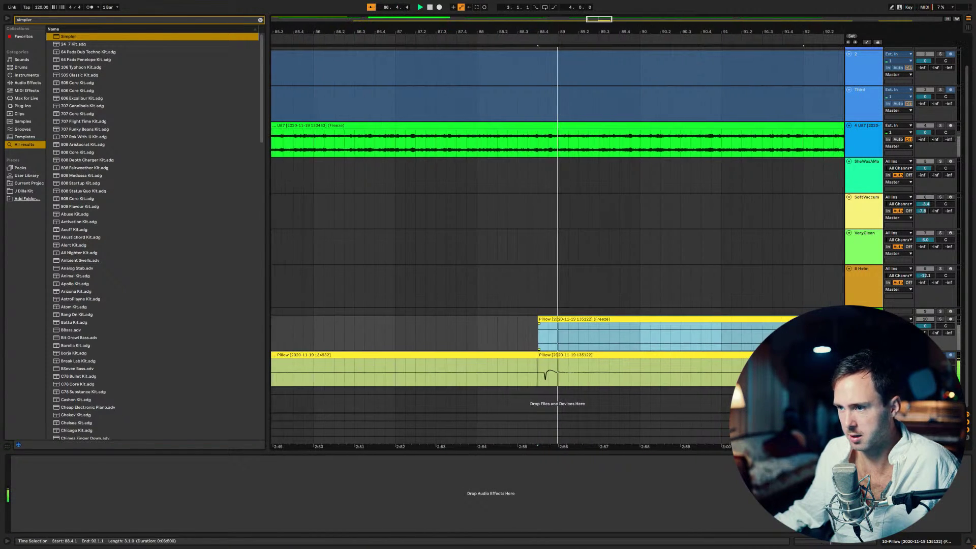
{"action": "left_click", "coordinate": [940, 319]}
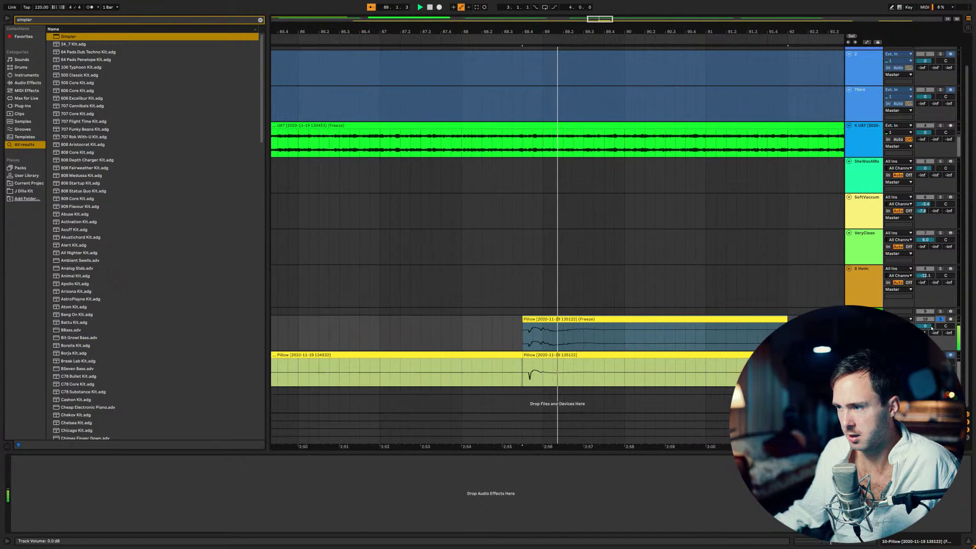
{"action": "left_click", "coordinate": [582, 328]}
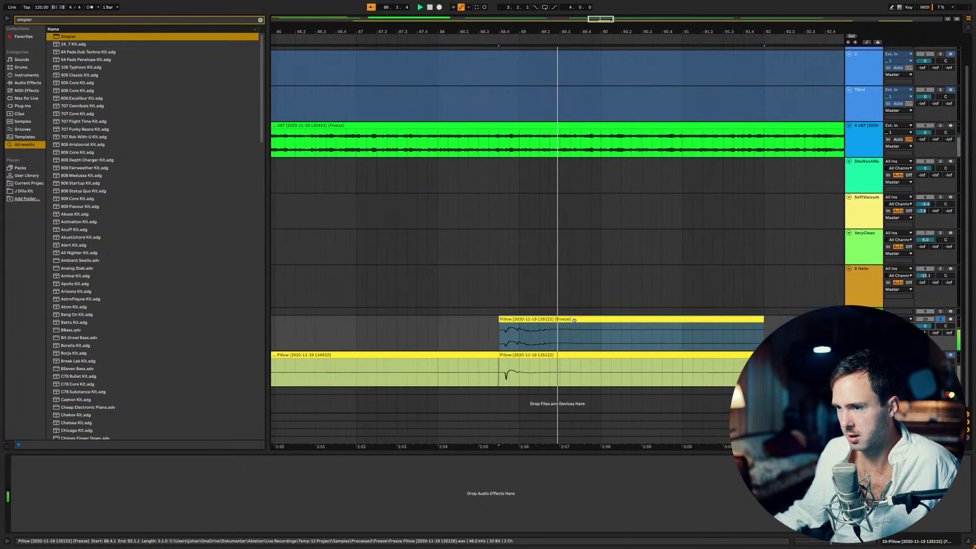
{"action": "key", "text": "space"}
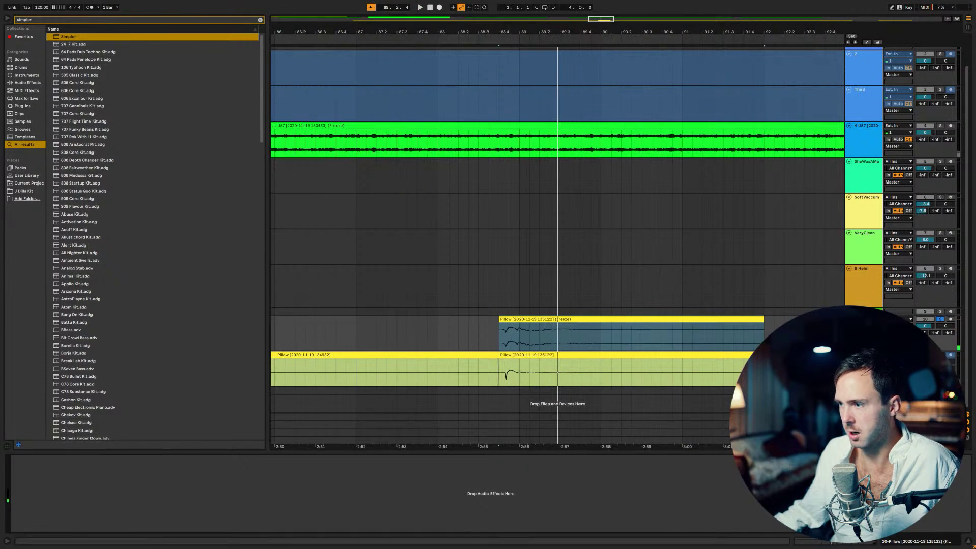
Step: Search for an EQ and add EQ Eight to the copied Pillow hit's audio track
{"action": "type", "text": "eq"}
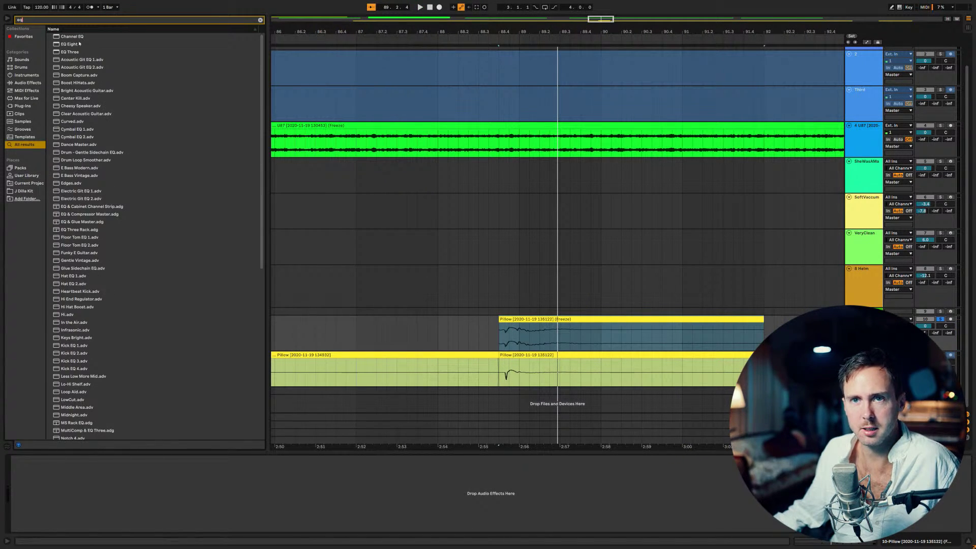
{"action": "left_click_drag", "start_coordinate": [76, 46], "coordinate": [107, 503]}
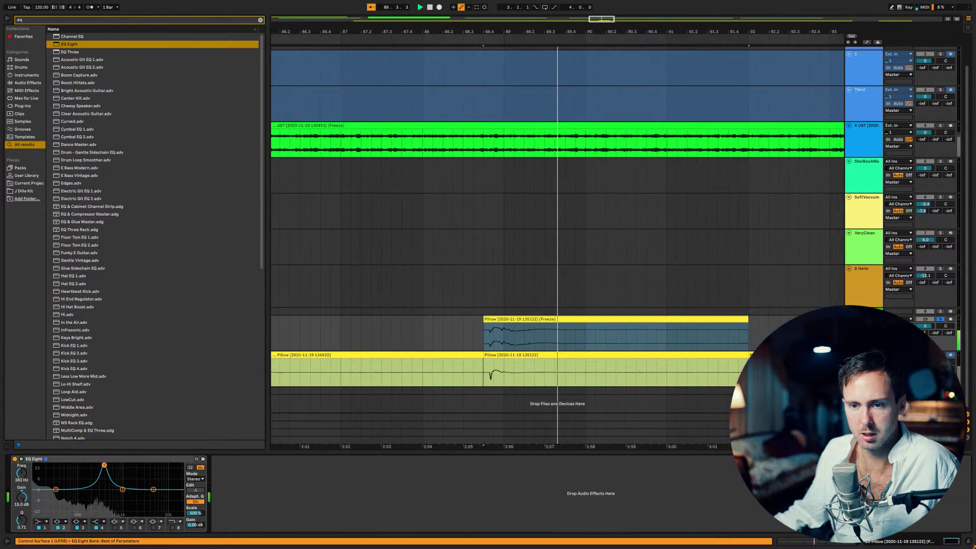
Step: Set the Q of EQ Eight's boosted band to 18 and remove the device from the copied Pillow hit's track
{"action": "left_click_drag", "start_coordinate": [22, 514], "coordinate": [21, 497]}
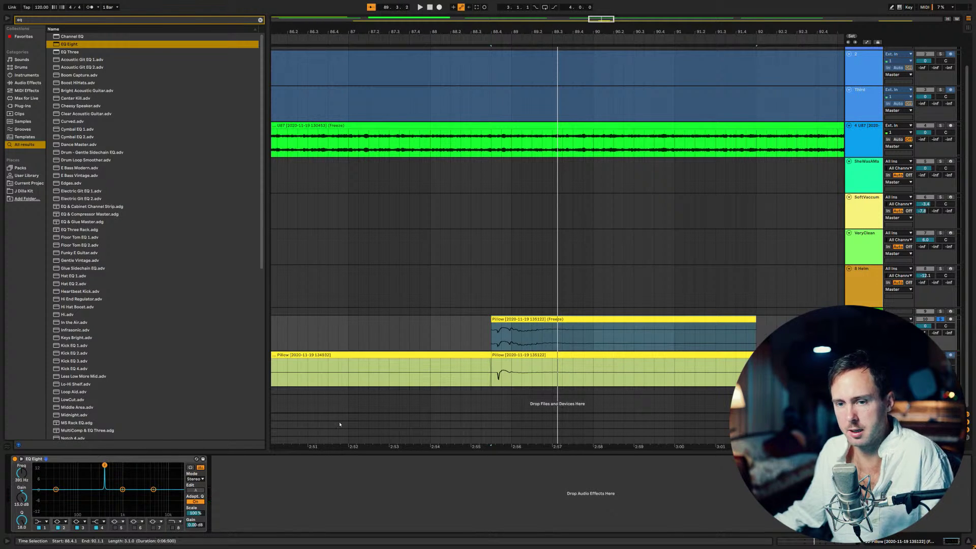
{"action": "left_click", "coordinate": [555, 318]}
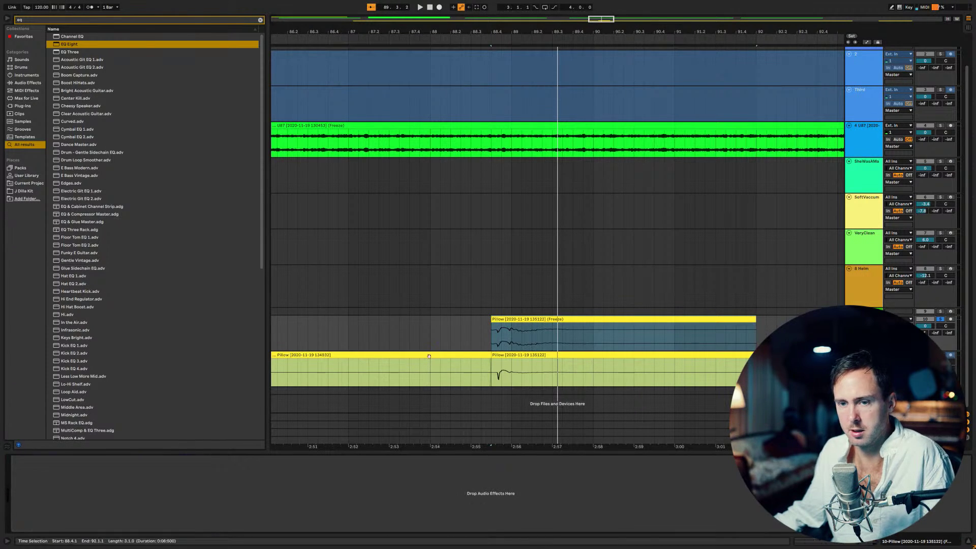
Step: Set the copied Pillow clip's warp mode to Complex, transpose it up 12 semitones and play it back
{"action": "double_click", "coordinate": [555, 318]}
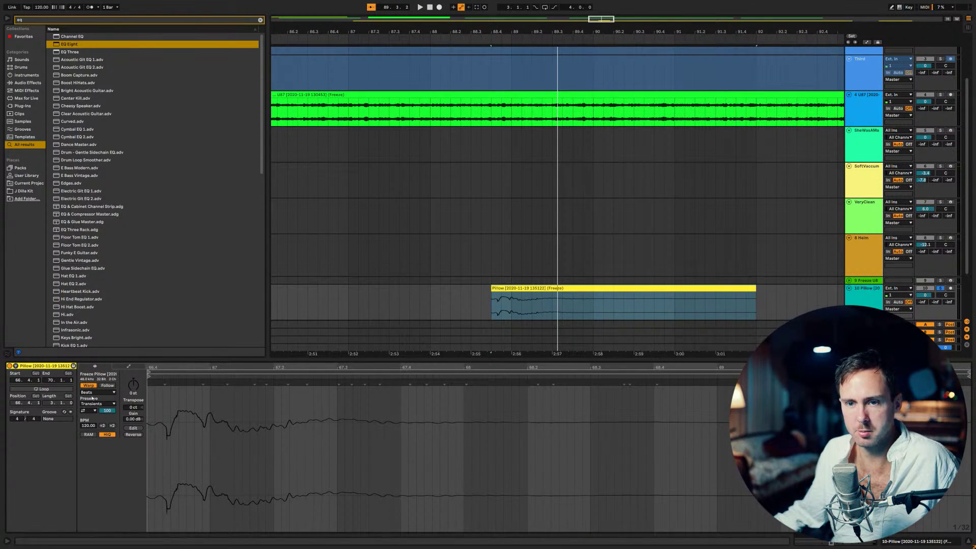
{"action": "left_click", "coordinate": [158, 401]}
{"action": "left_click", "coordinate": [98, 392]}
{"action": "left_click", "coordinate": [89, 422]}
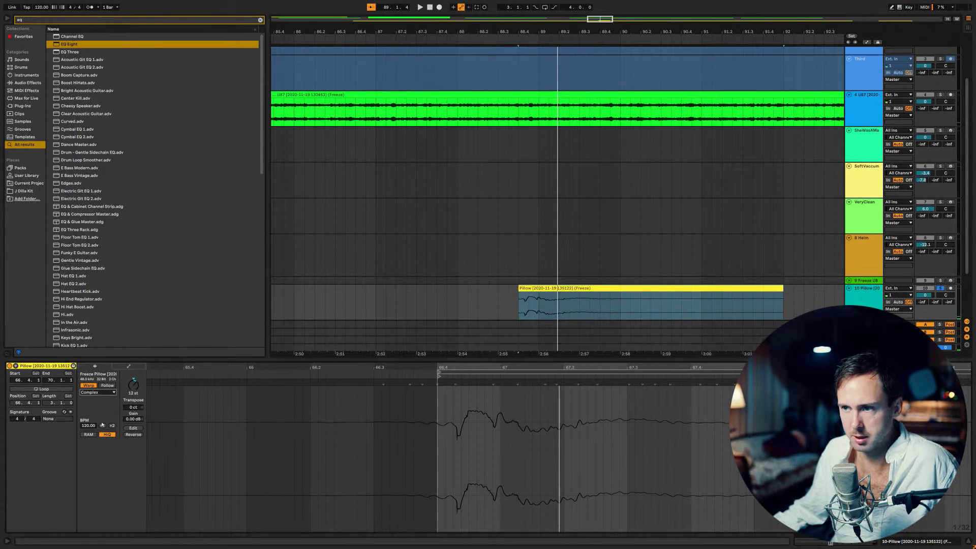
{"action": "key", "text": "space"}
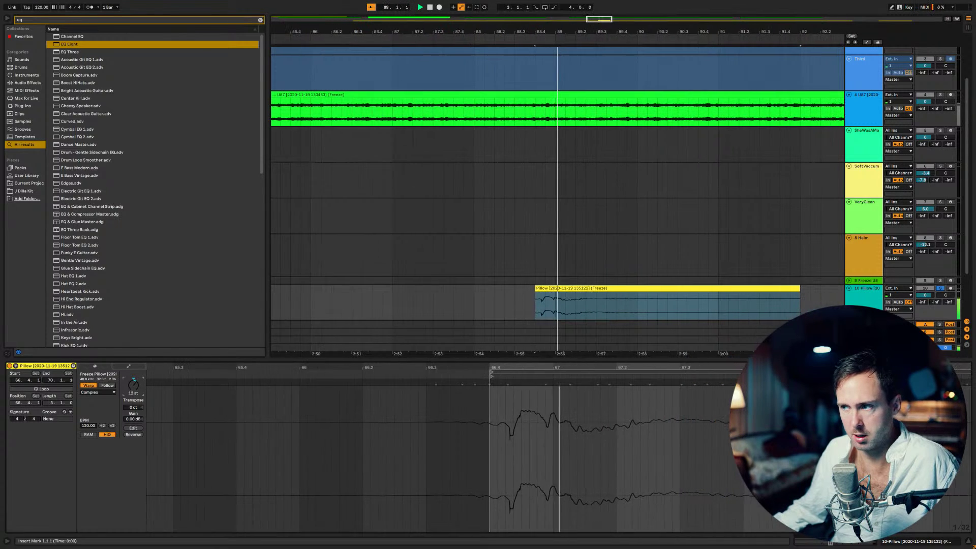
{"action": "left_click", "coordinate": [608, 431]}
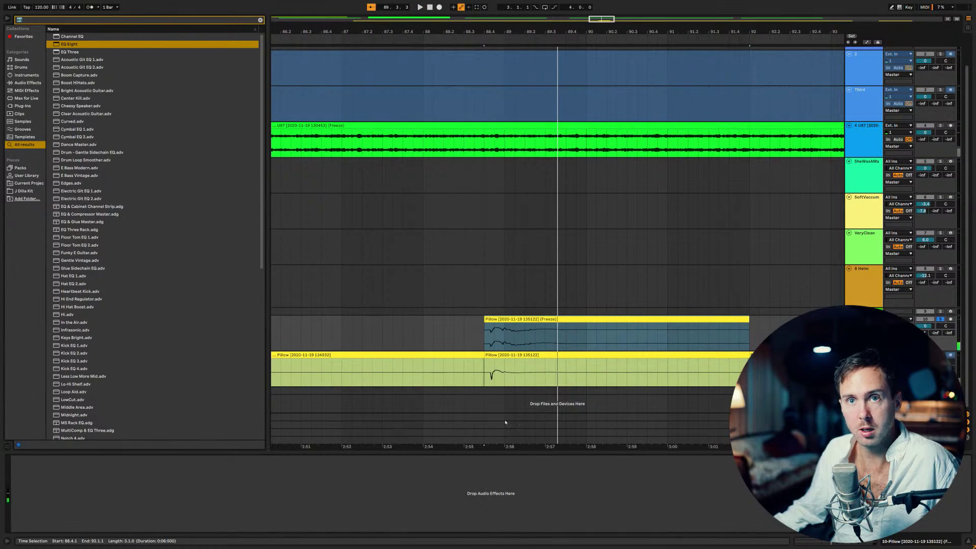
Step: Add EQ Eight to the copied Pillow hit's track and create a narrow 15 dB boost at 185 Hz with 200% scale
{"action": "left_click_drag", "start_coordinate": [69, 43], "coordinate": [77, 465]}
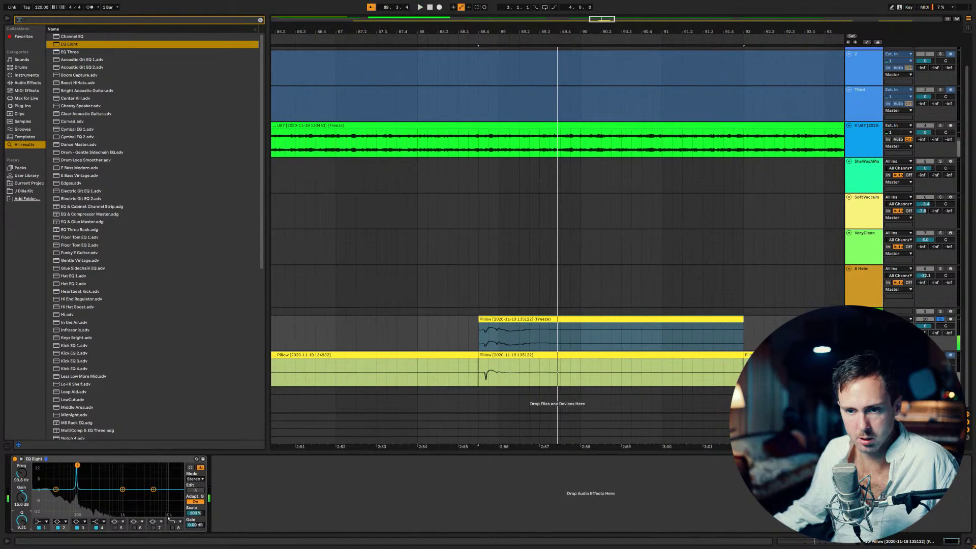
{"action": "left_click_drag", "start_coordinate": [195, 512], "coordinate": [196, 478]}
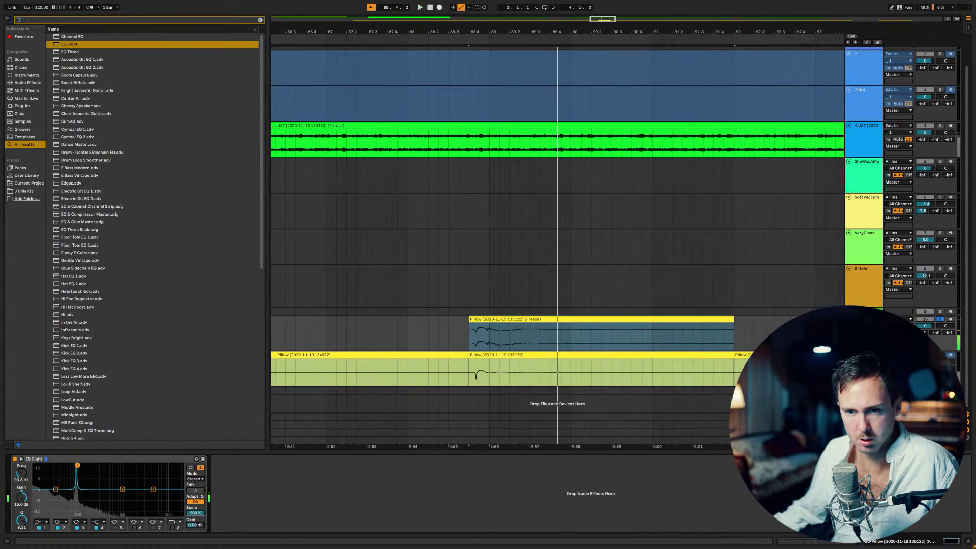
{"action": "left_click_drag", "start_coordinate": [75, 470], "coordinate": [89, 465]}
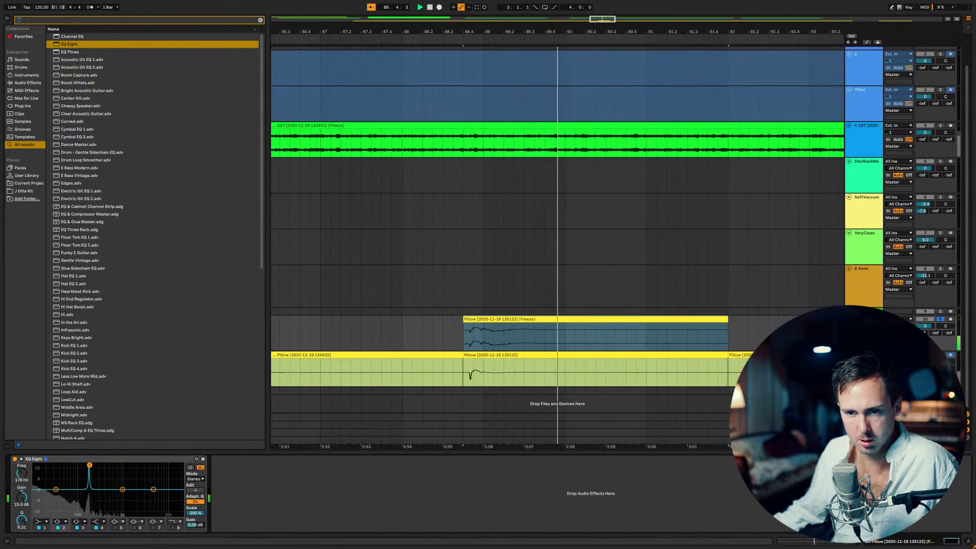
{"action": "left_click_drag", "start_coordinate": [21, 476], "coordinate": [21, 474]}
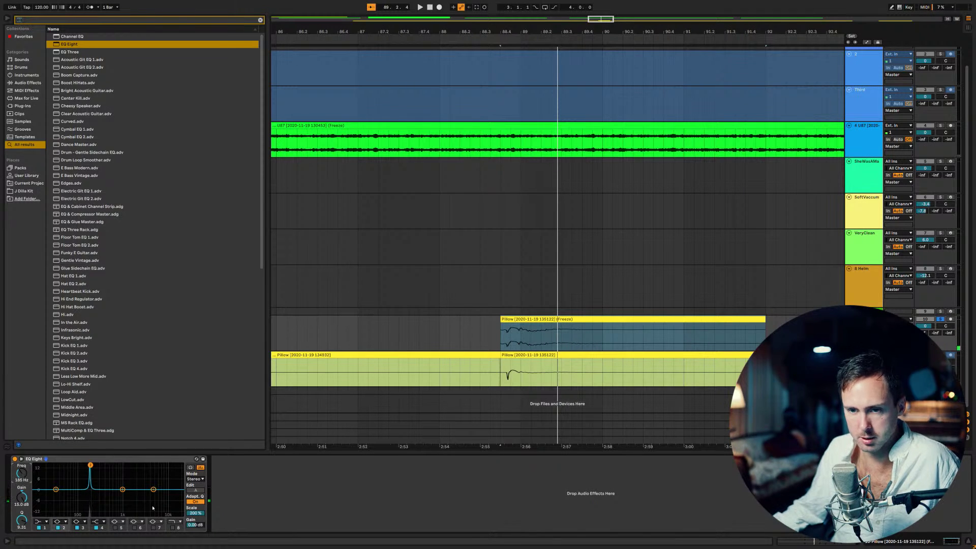
Step: Boost EQ Eight's third band by 15 dB at 92.5 Hz with a Q of 18 and play the hit
{"action": "left_click", "coordinate": [122, 490]}
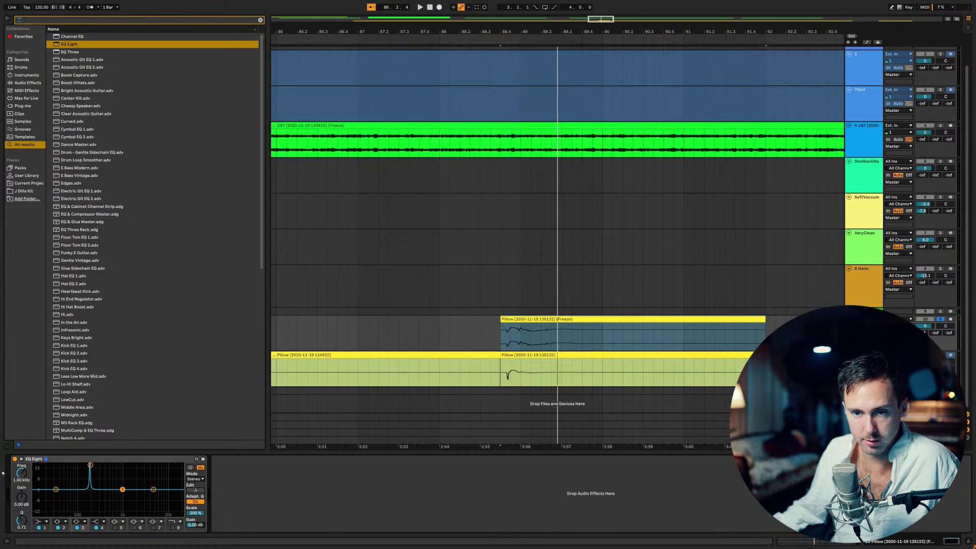
{"action": "left_click", "coordinate": [21, 480]}
{"action": "type", "text": "92.5"}
{"action": "key", "text": "Return"}
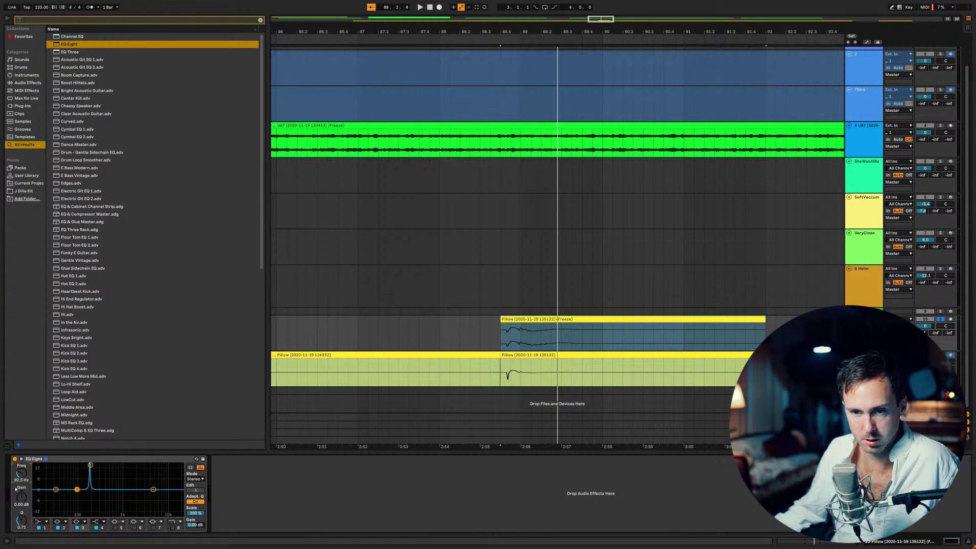
{"action": "left_click_drag", "start_coordinate": [25, 503], "coordinate": [26, 473]}
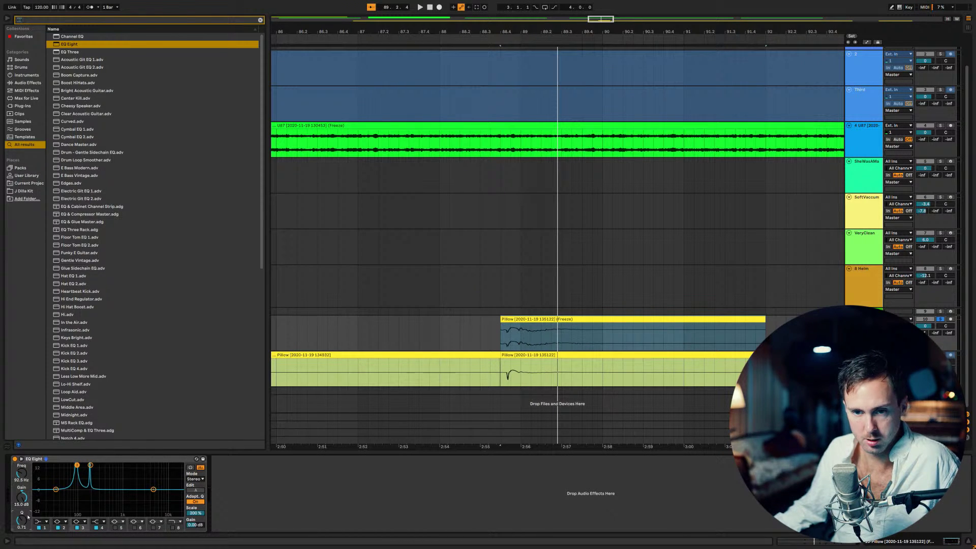
{"action": "left_click_drag", "start_coordinate": [21, 524], "coordinate": [24, 521]}
{"action": "key", "text": "space"}
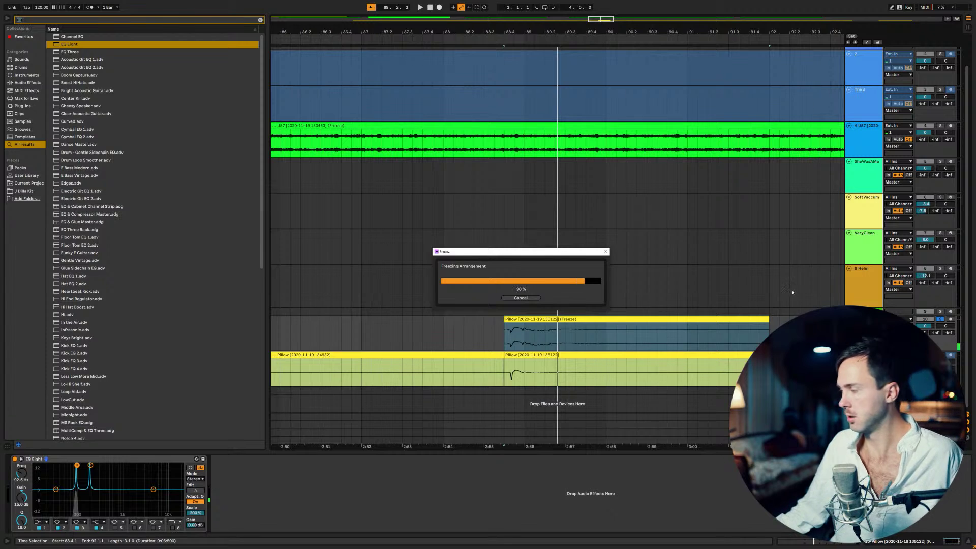
Step: Freeze the equalised Pillow track, copy its hit to a new track below and load that clip into Simpler
{"action": "left_click_drag", "start_coordinate": [563, 319], "coordinate": [554, 397]}
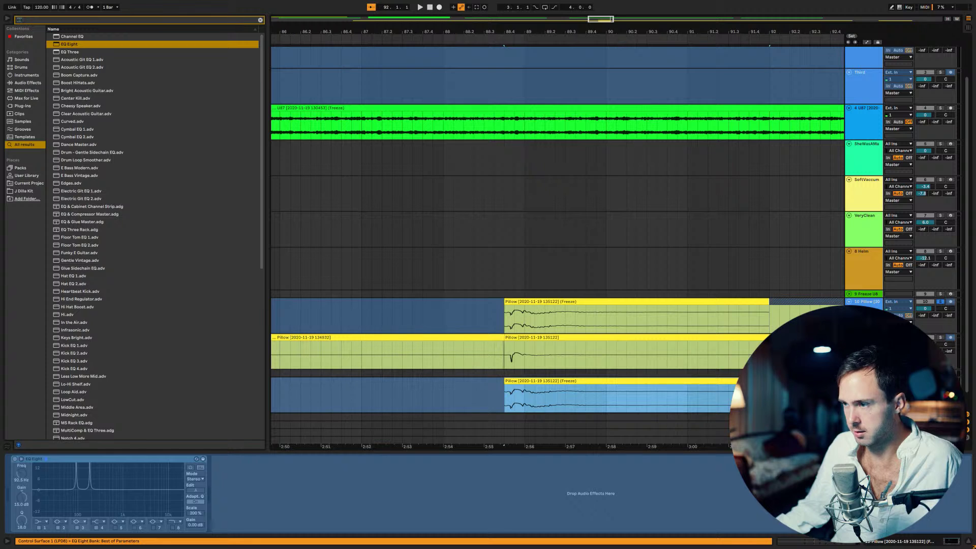
{"action": "left_click", "coordinate": [562, 382]}
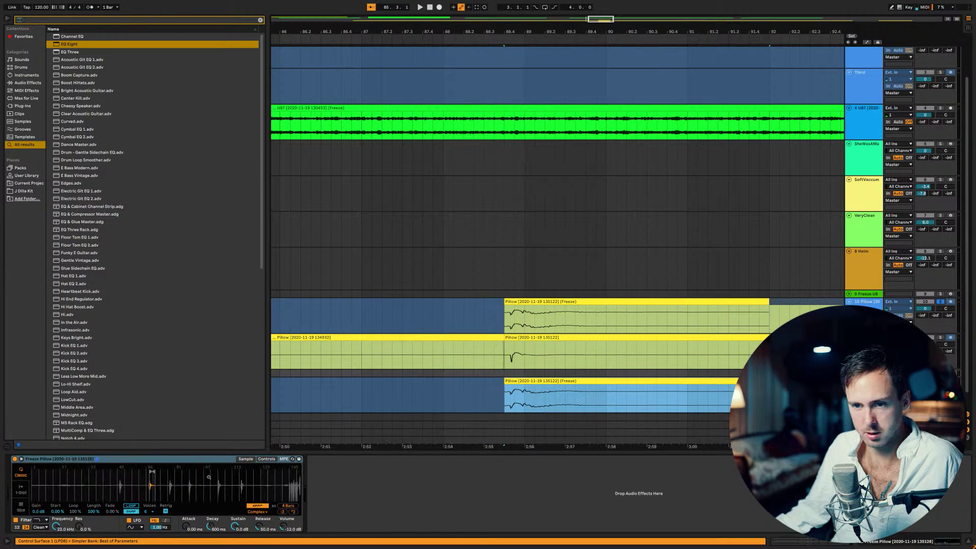
Step: Move Simpler's sample start to the Pillow hit's attack, turn off Warp and set the transposition to +48 semitones
{"action": "scroll", "coordinate": [130, 483], "scroll_direction": "up", "scroll_amount": 10}
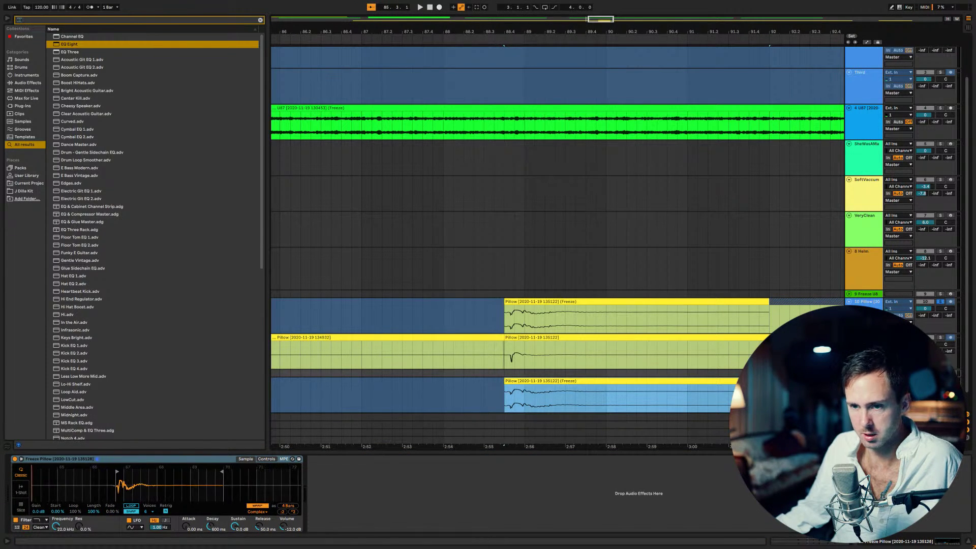
{"action": "scroll", "coordinate": [115, 483], "scroll_direction": "up", "scroll_amount": 5}
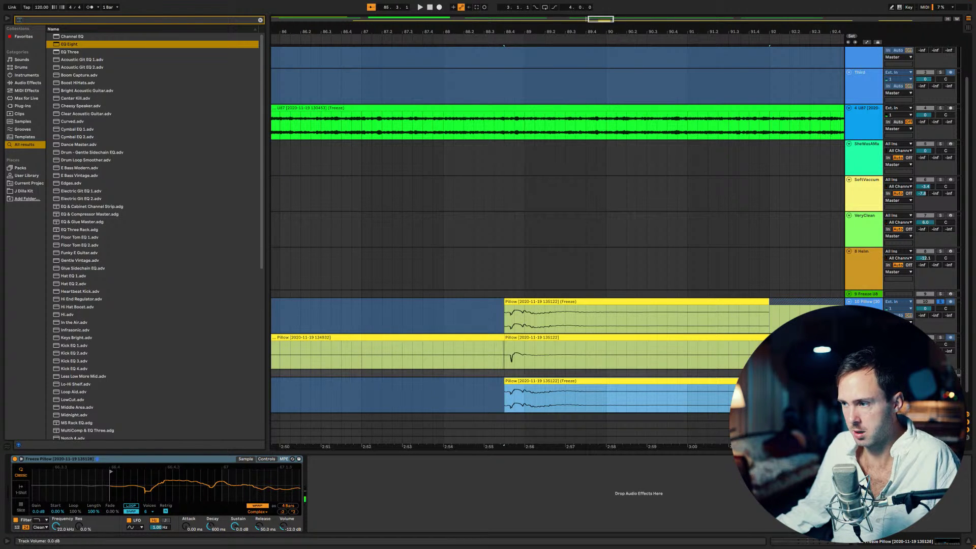
{"action": "left_click", "coordinate": [120, 475]}
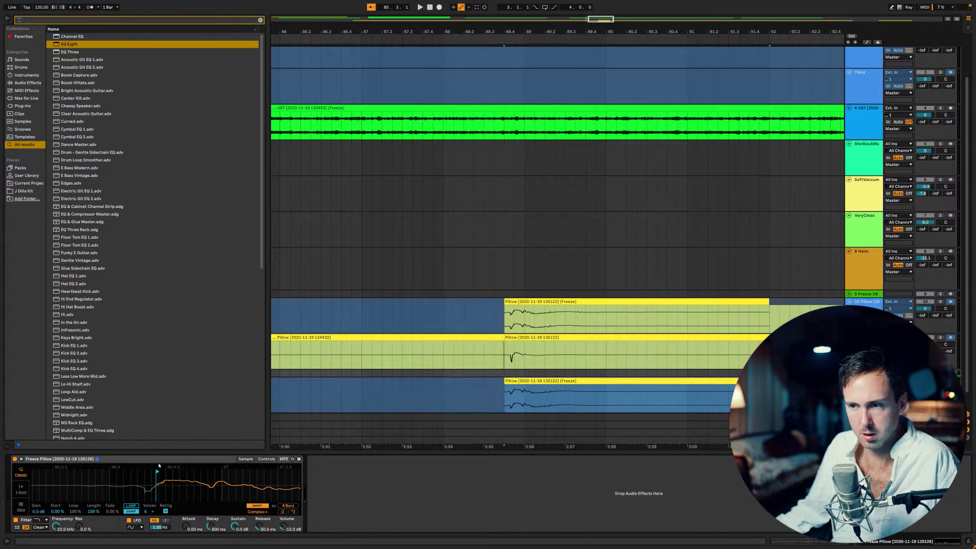
{"action": "left_click", "coordinate": [258, 506]}
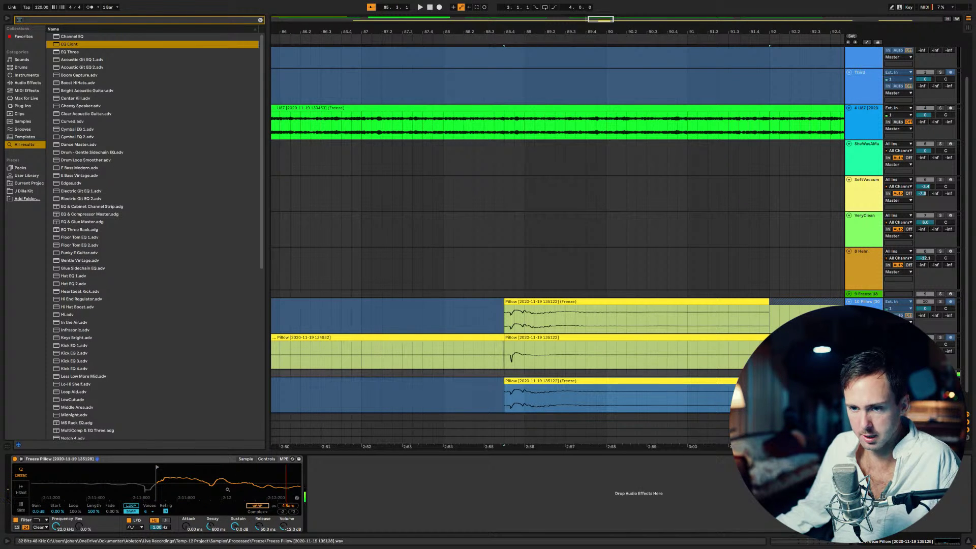
{"action": "left_click", "coordinate": [266, 459]}
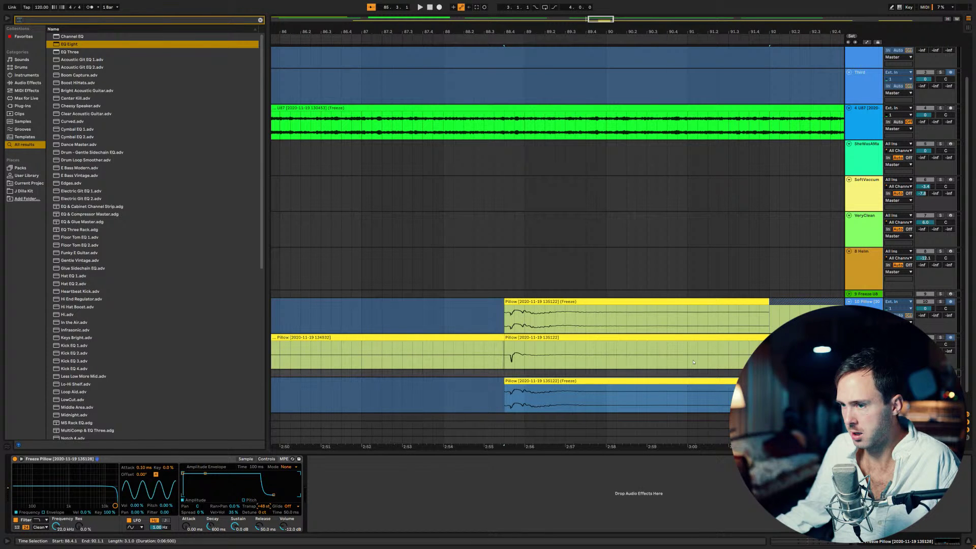
Step: Insert an empty audio track below the frozen EQ track and copy the frozen Pillow hit onto it at 88.4.1
{"action": "scroll", "coordinate": [691, 362], "scroll_direction": "down", "scroll_amount": 1}
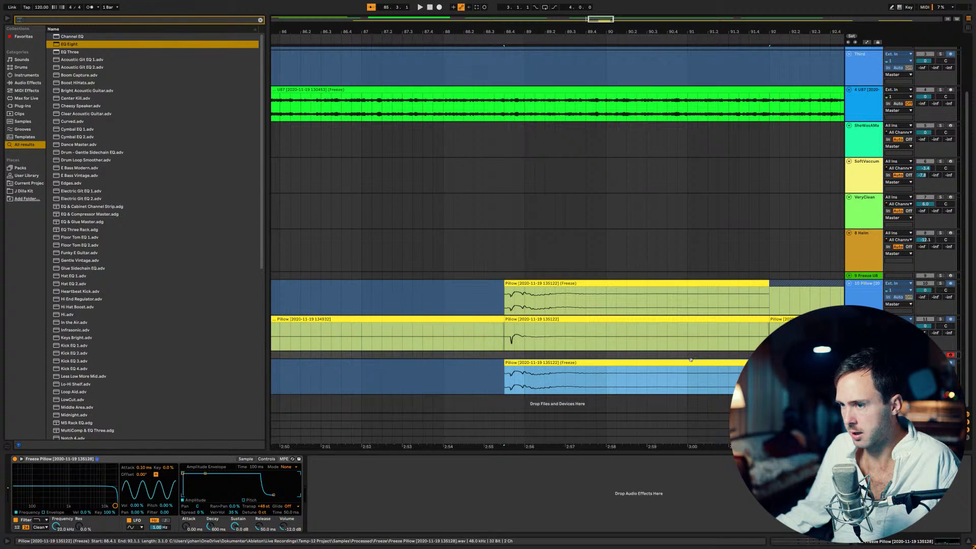
{"action": "key", "text": "Return"}
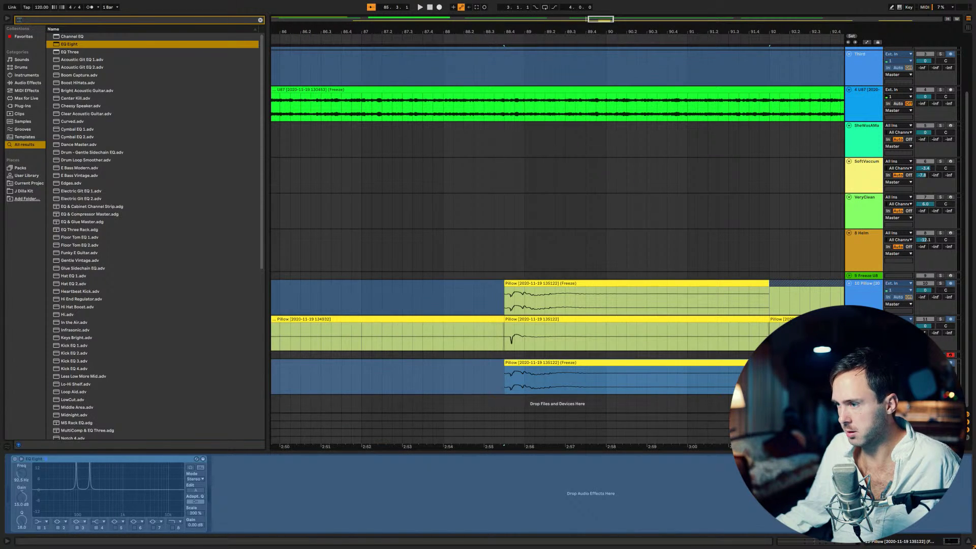
{"action": "key", "text": "Down"}
{"action": "left_click", "coordinate": [696, 346]}
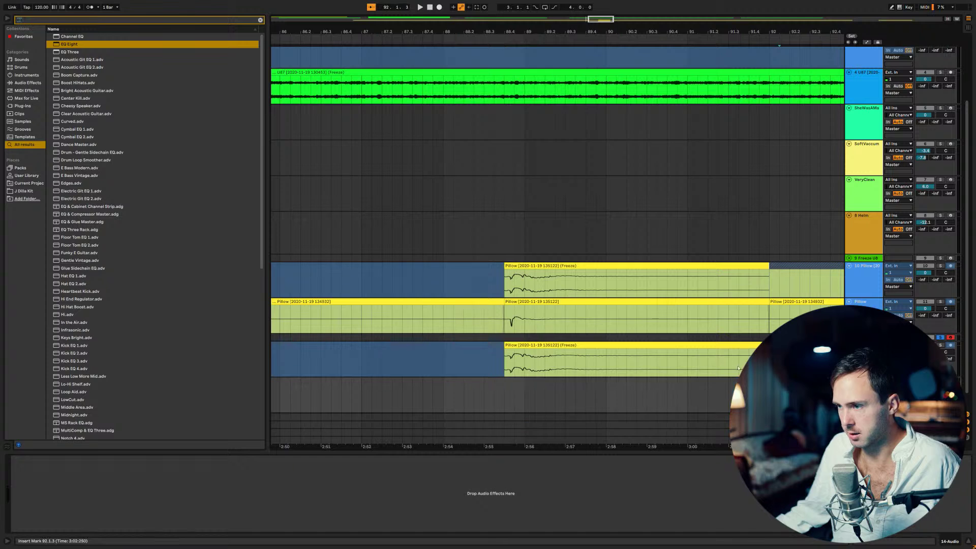
{"action": "left_click_drag", "start_coordinate": [696, 346], "coordinate": [695, 382]}
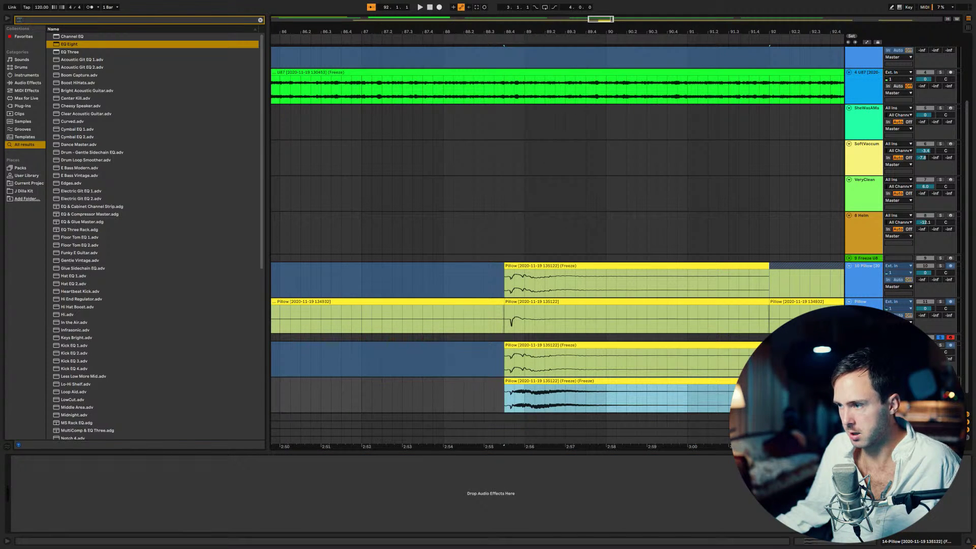
Step: Load the newly rendered Pillow hit into Simpler and move its sample start just past the initial dip
{"action": "left_click", "coordinate": [640, 382]}
{"action": "left_click", "coordinate": [639, 380]}
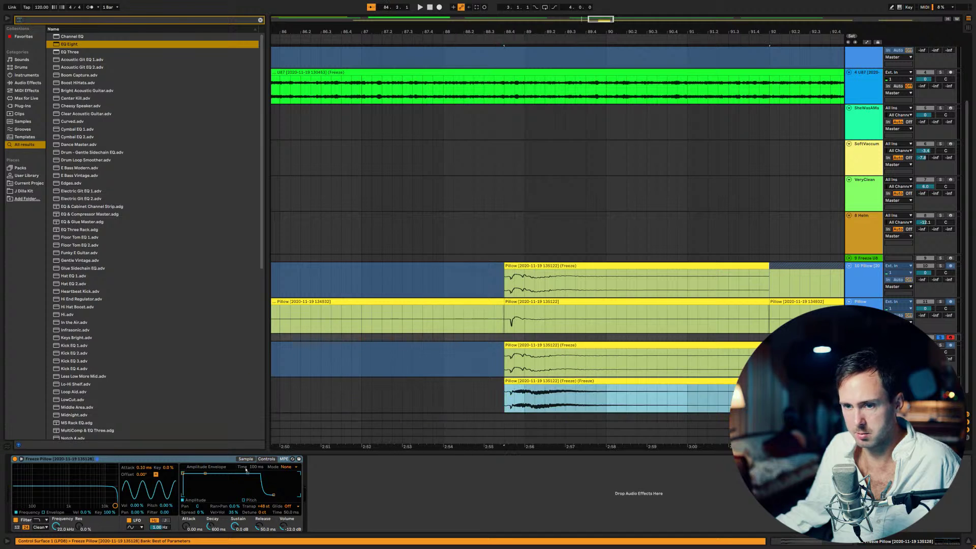
{"action": "left_click", "coordinate": [246, 459]}
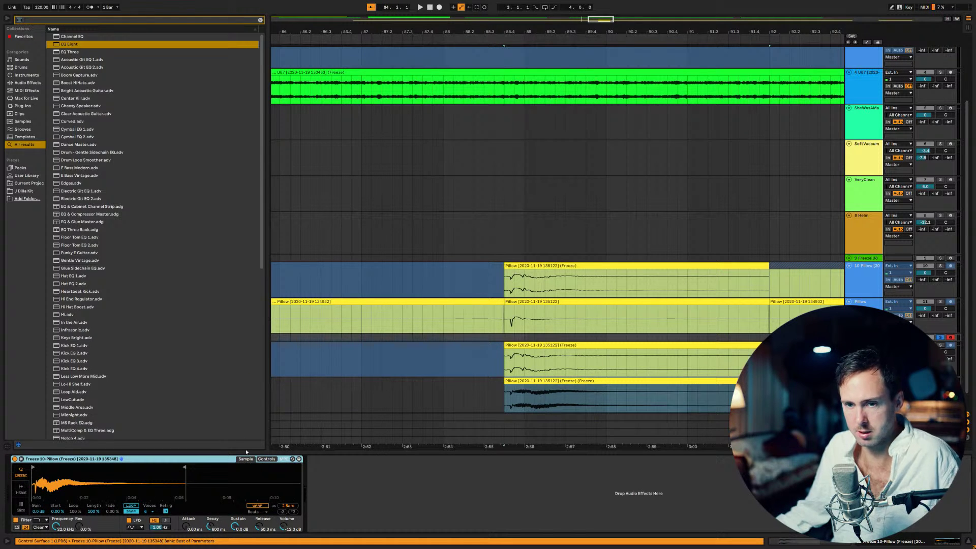
{"action": "scroll", "coordinate": [76, 483], "scroll_direction": "up", "scroll_amount": 5}
{"action": "scroll", "coordinate": [76, 483], "scroll_direction": "up", "scroll_amount": 2}
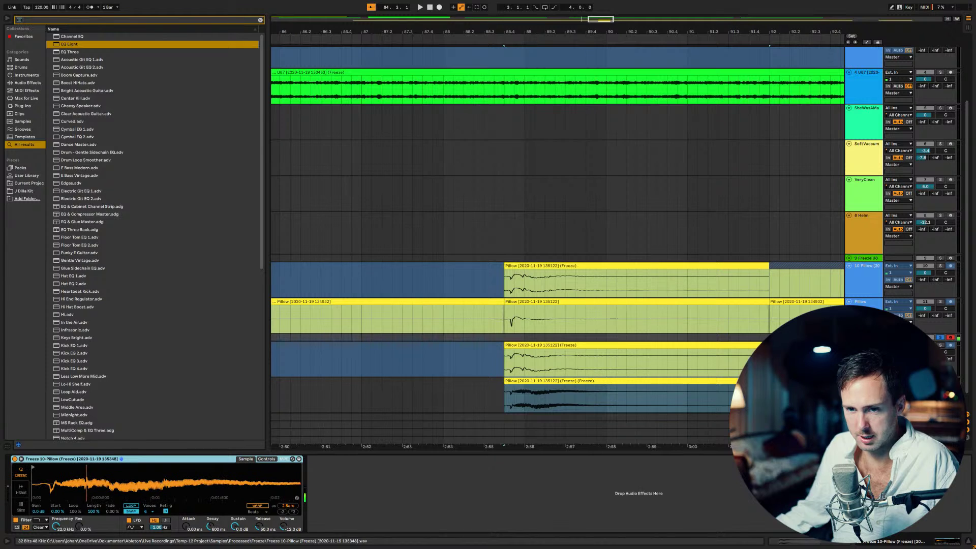
{"action": "left_click_drag", "start_coordinate": [30, 465], "coordinate": [56, 466]}
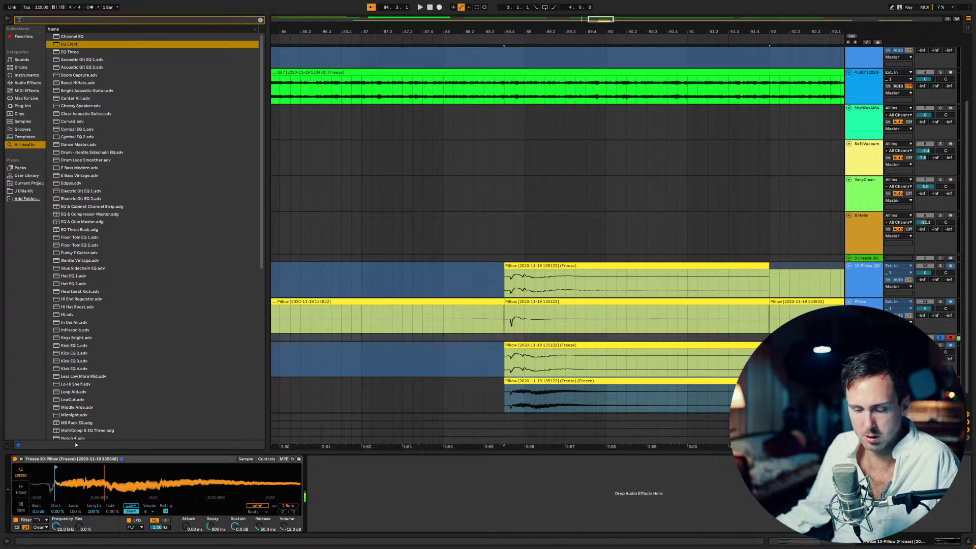
Step: Configure Simpler with a raised output volume, 32 voices and a transposition of +12 semitones
{"action": "left_click_drag", "start_coordinate": [283, 527], "coordinate": [283, 503]}
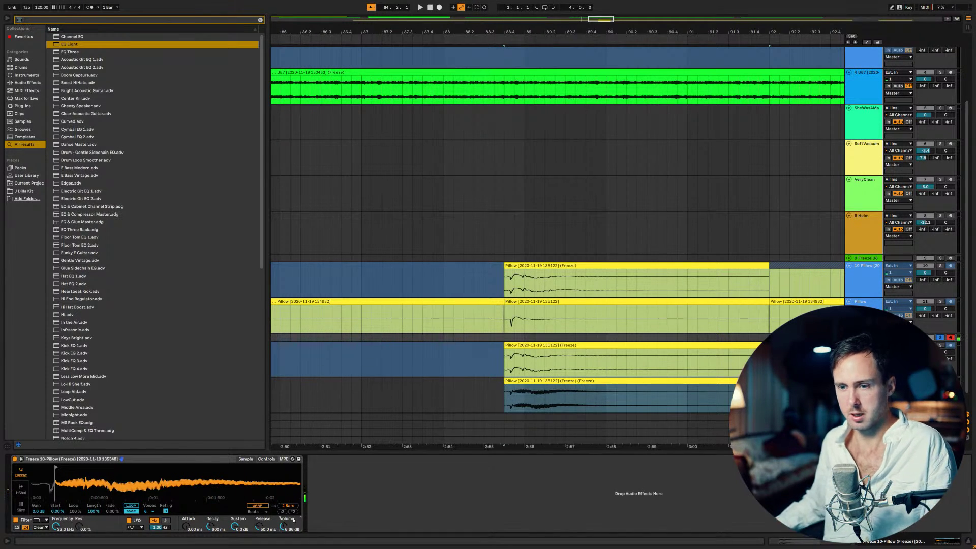
{"action": "left_click", "coordinate": [152, 512]}
{"action": "left_click", "coordinate": [149, 450]}
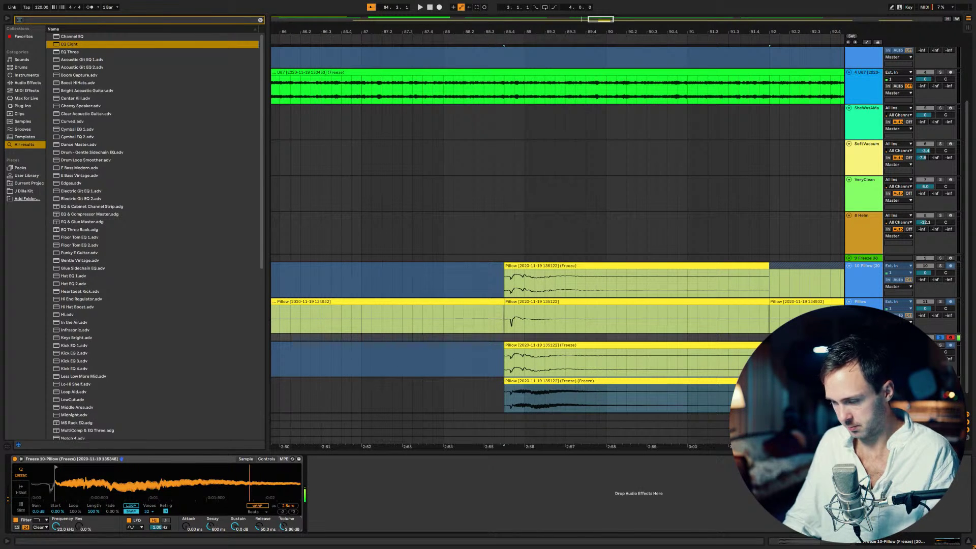
{"action": "left_click", "coordinate": [267, 459]}
{"action": "left_click_drag", "start_coordinate": [260, 507], "coordinate": [260, 488]}
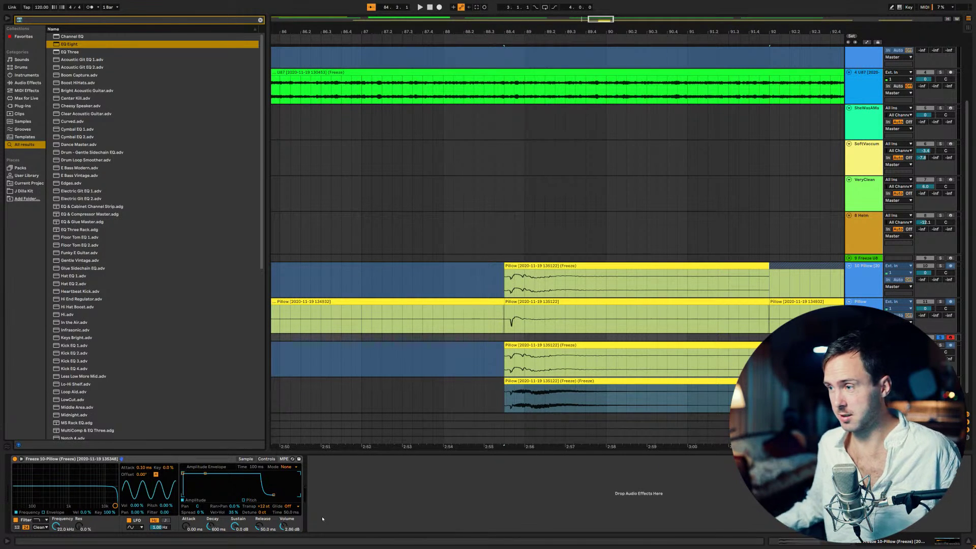
Step: Add EQ Eight after Simpler and set its first band to a low cut at 111 Hz
{"action": "left_click", "coordinate": [76, 44]}
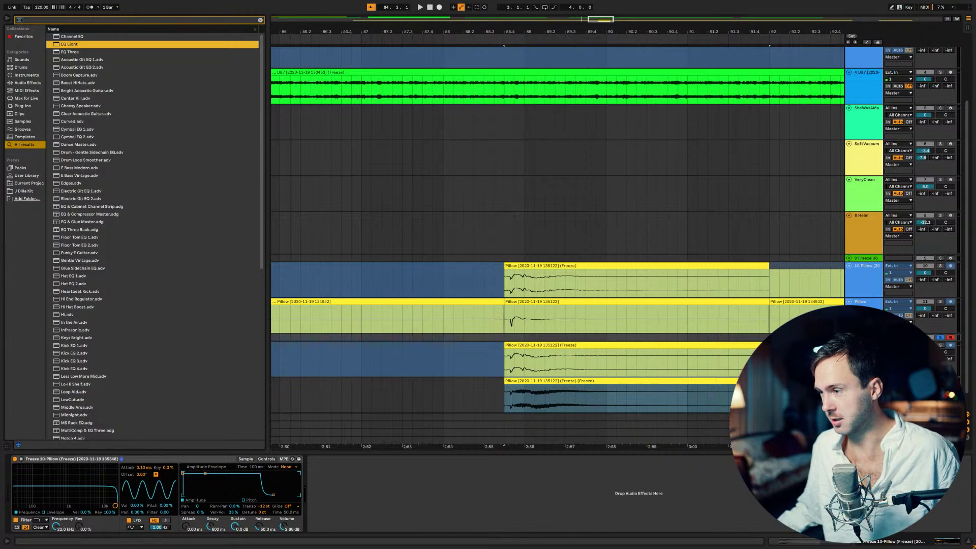
{"action": "key", "text": "Return"}
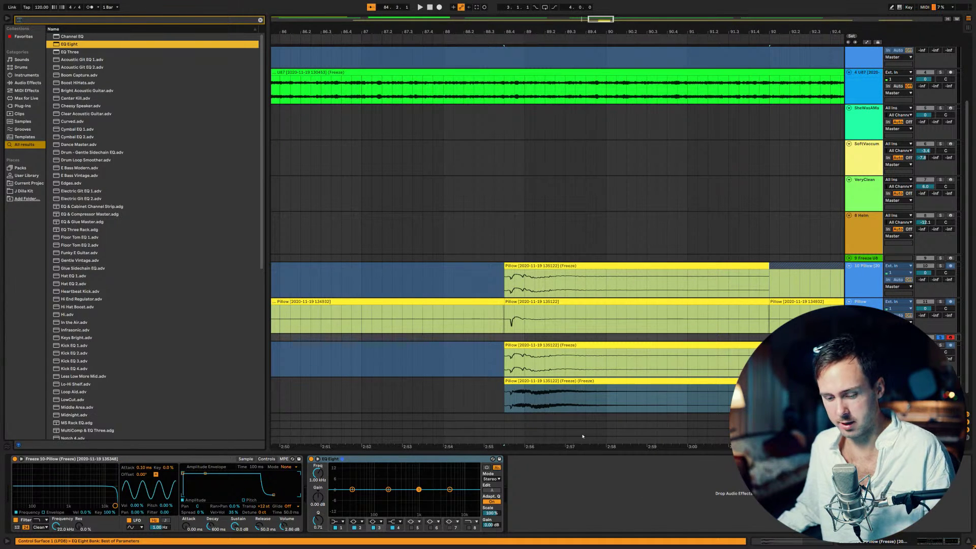
{"action": "left_click", "coordinate": [336, 521]}
{"action": "left_click", "coordinate": [335, 479]}
{"action": "left_click_drag", "start_coordinate": [351, 495], "coordinate": [367, 496]}
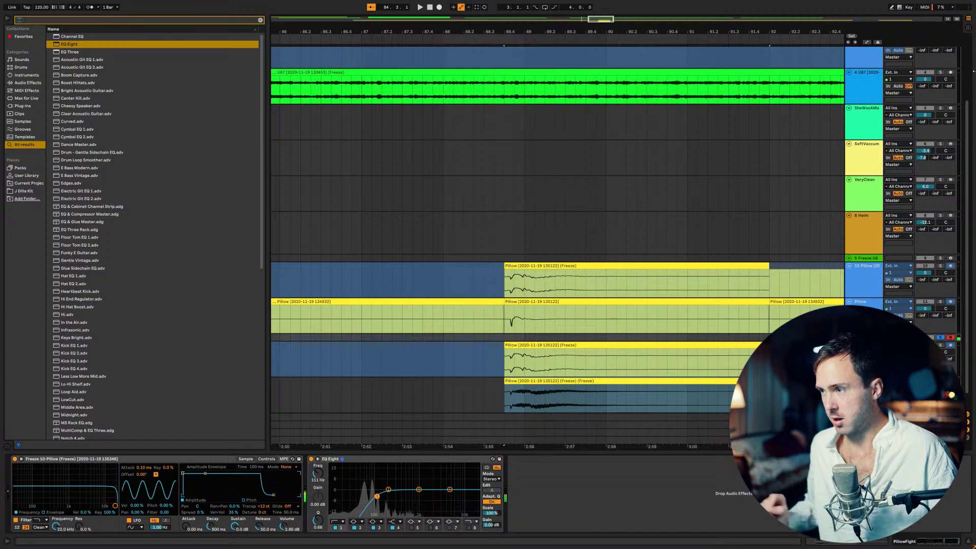
Step: Move the PillowFight track above the Pillow audio tracks, group those tracks as "Pillowfight" and fold the group
{"action": "scroll", "coordinate": [874, 229], "scroll_direction": "down", "scroll_amount": 2}
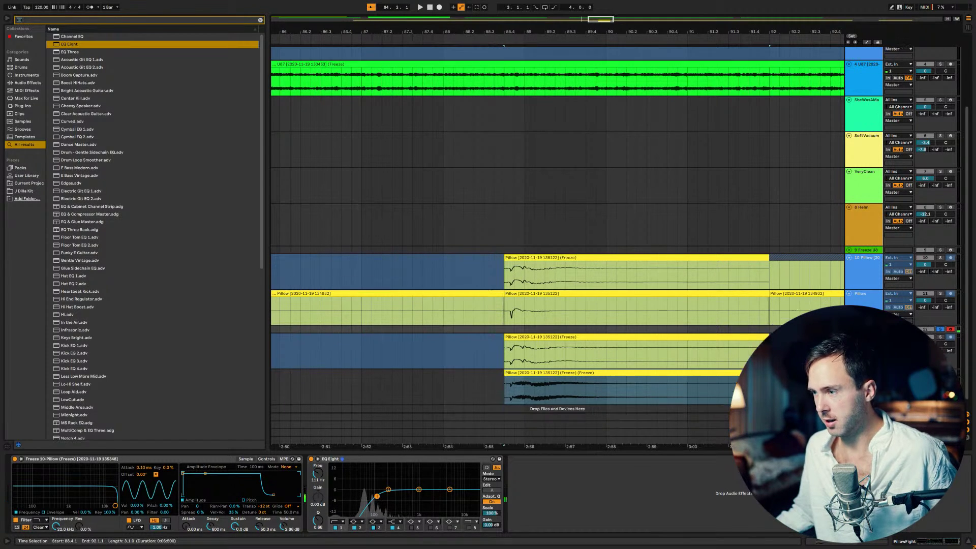
{"action": "left_click", "coordinate": [881, 260]}
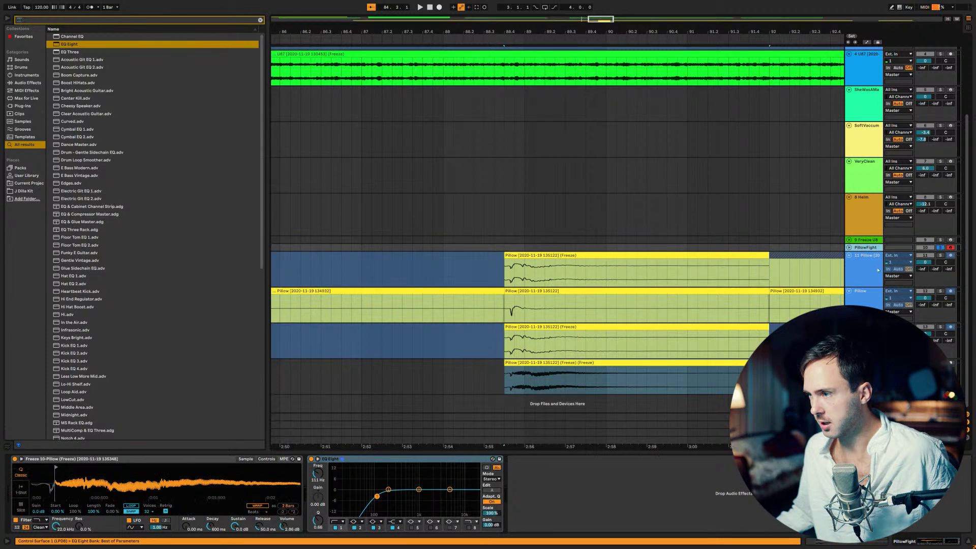
{"action": "left_click", "coordinate": [864, 376]}
{"action": "key", "text": "ctrl+g"}
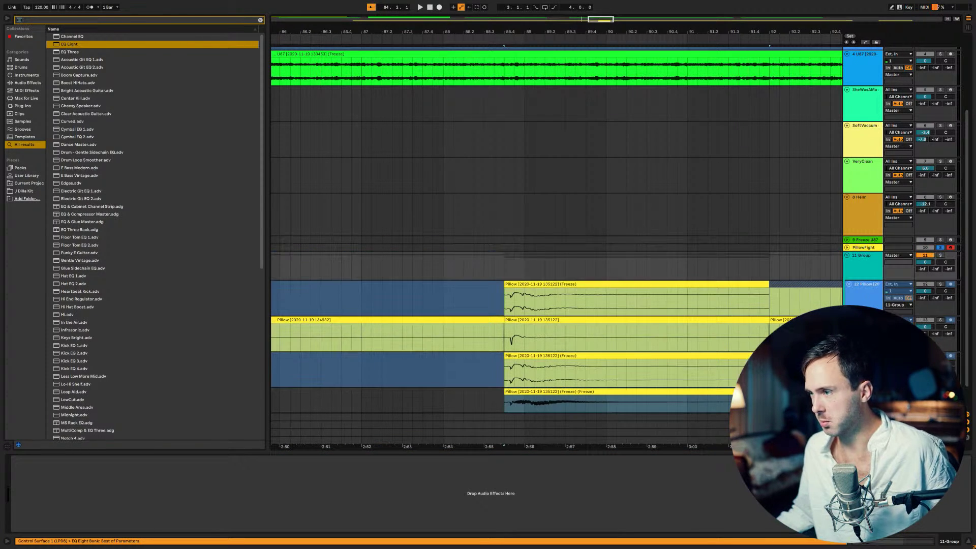
{"action": "key", "text": "ctrl+r"}
{"action": "type", "text": "Pi"}
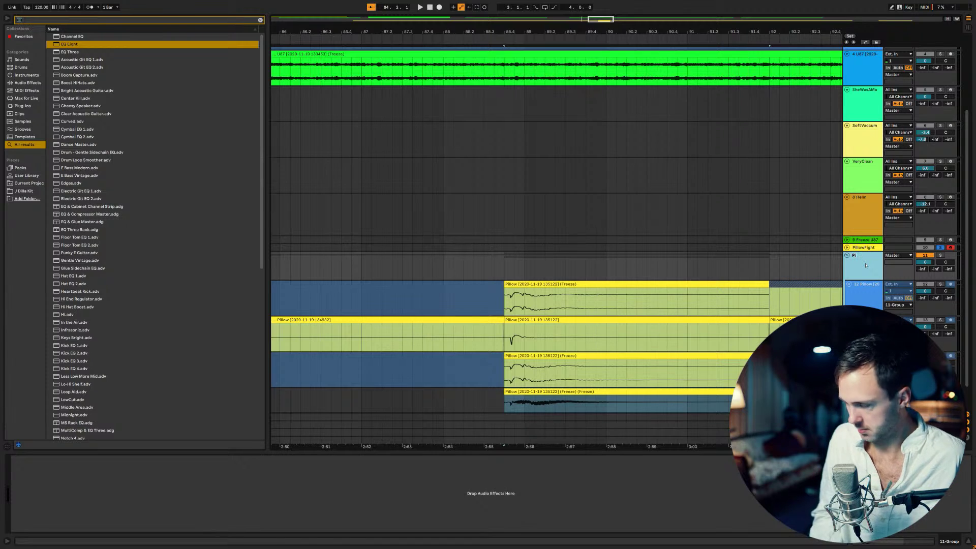
{"action": "key", "text": "Return"}
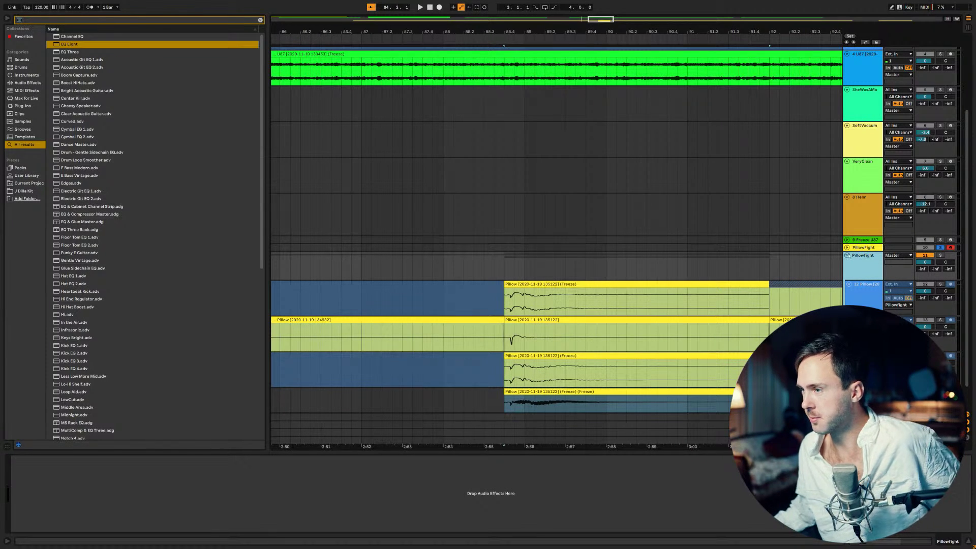
{"action": "left_click", "coordinate": [847, 255]}
Step: Insert an audio track below the Pillowfight group and record a take on it from 88.4.1
{"action": "left_click", "coordinate": [939, 344]}
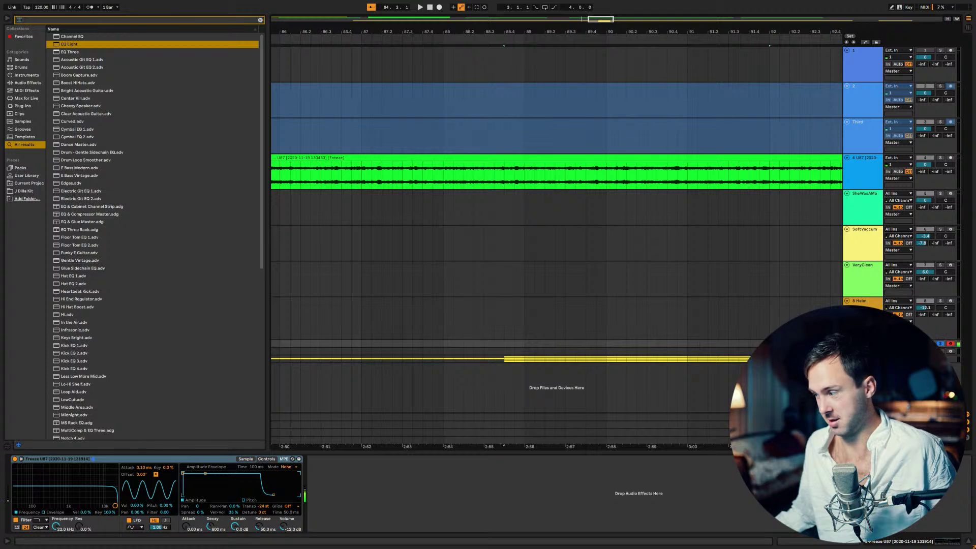
{"action": "left_click", "coordinate": [960, 387]}
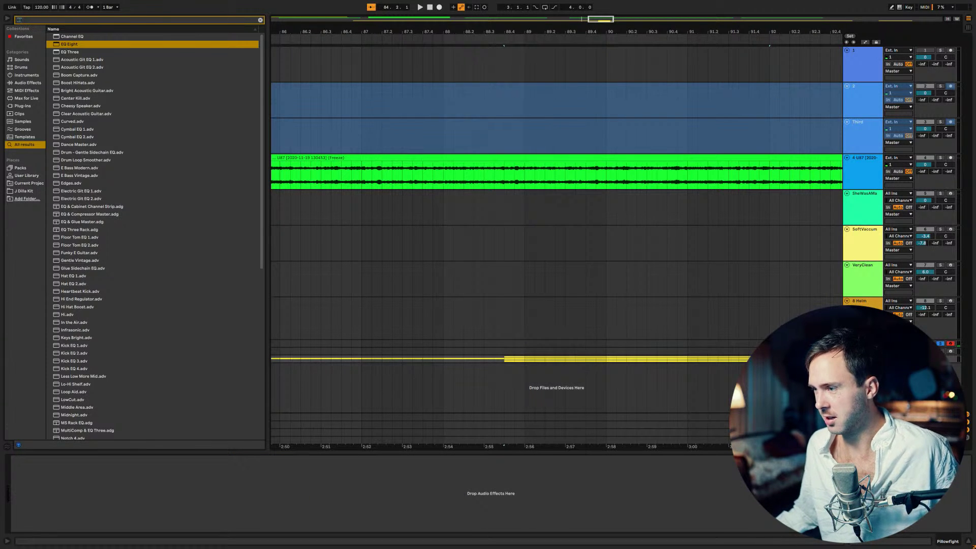
{"action": "key", "text": "ctrl+t"}
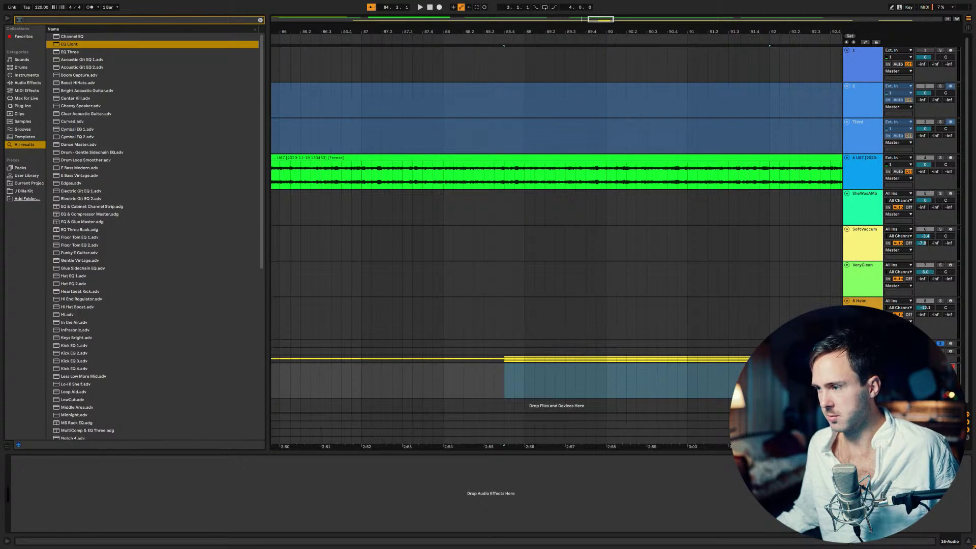
{"action": "left_click", "coordinate": [439, 7]}
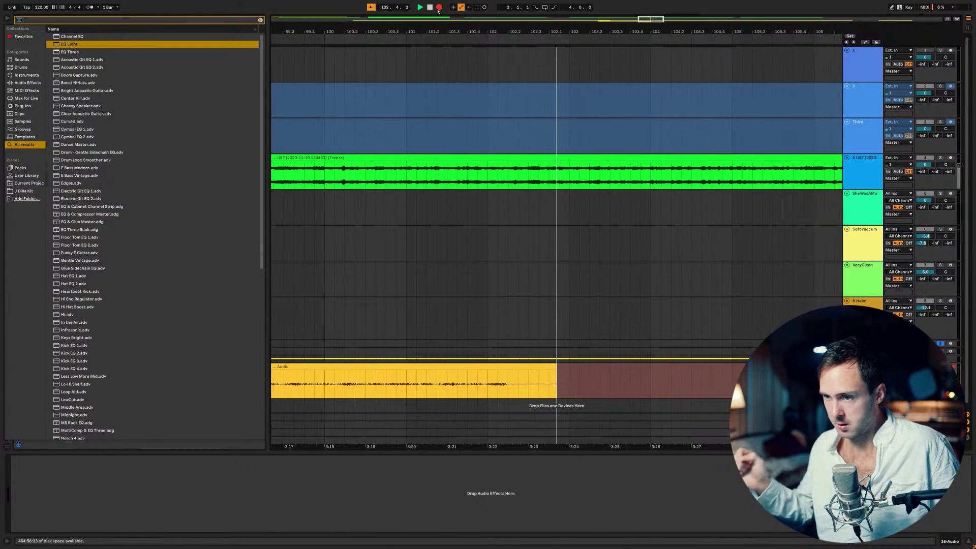
{"action": "left_click", "coordinate": [438, 8]}
{"action": "left_click_drag", "start_coordinate": [662, 19], "coordinate": [661, 14]}
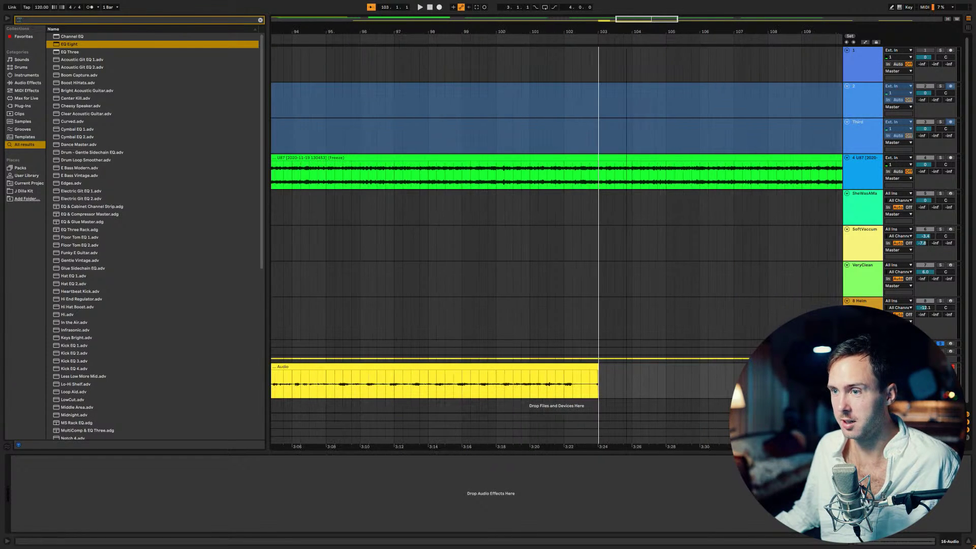
Step: Set the recorded clip's warp mode to Re-Pitch, halve its tempo to 60 BPM and play it back
{"action": "left_click", "coordinate": [366, 325]}
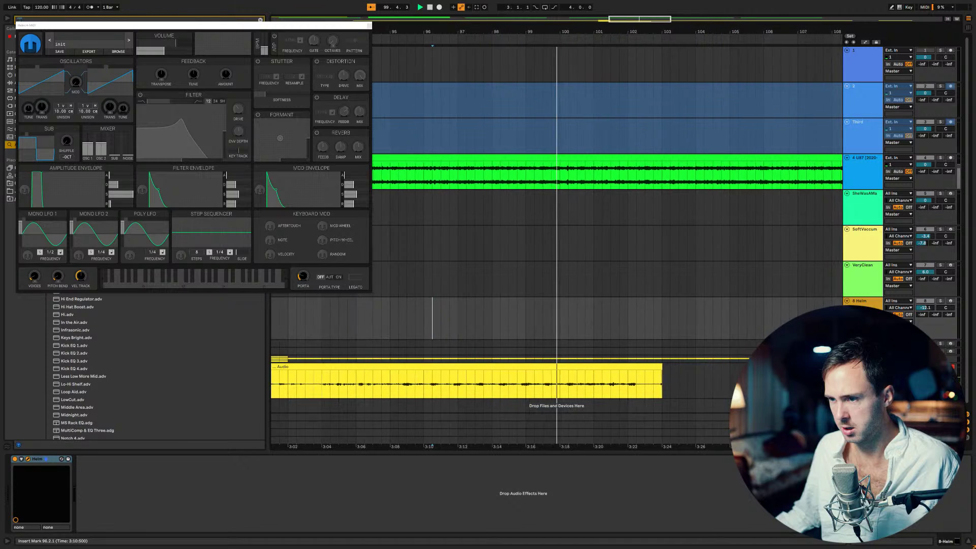
{"action": "left_click", "coordinate": [593, 368]}
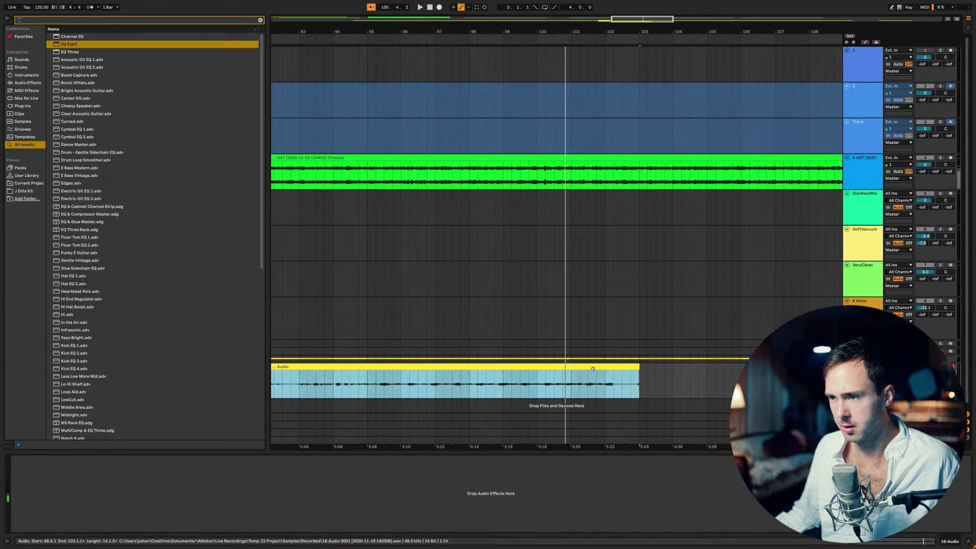
{"action": "double_click", "coordinate": [593, 369]}
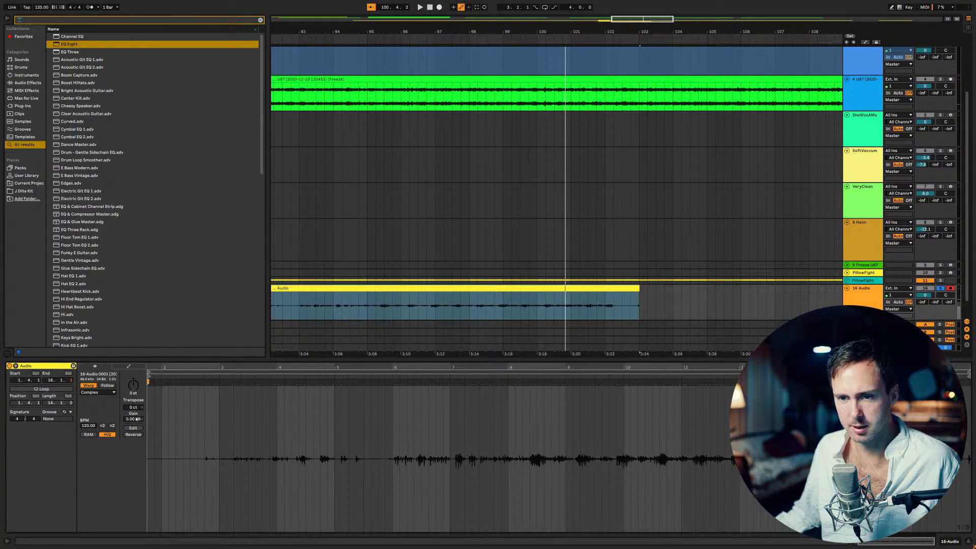
{"action": "left_click", "coordinate": [98, 393]}
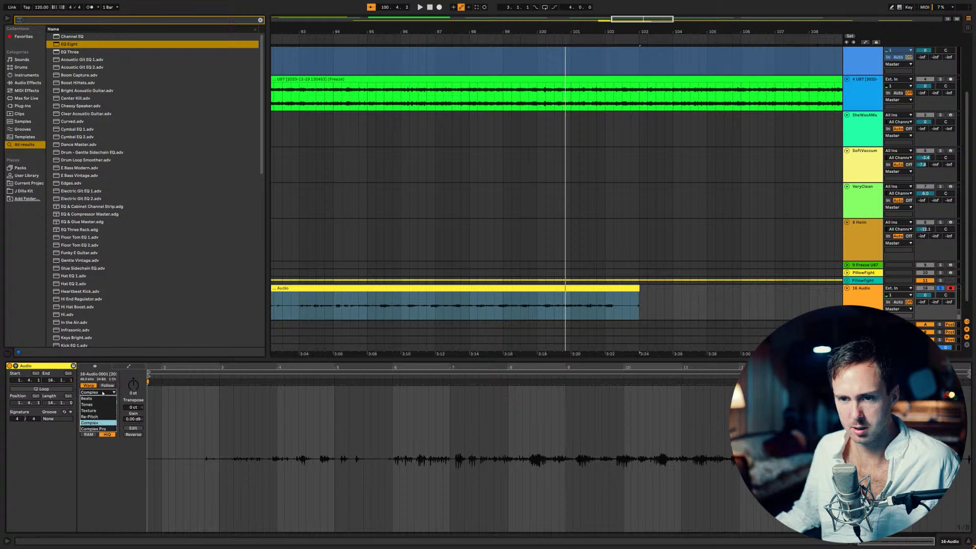
{"action": "left_click", "coordinate": [103, 416]}
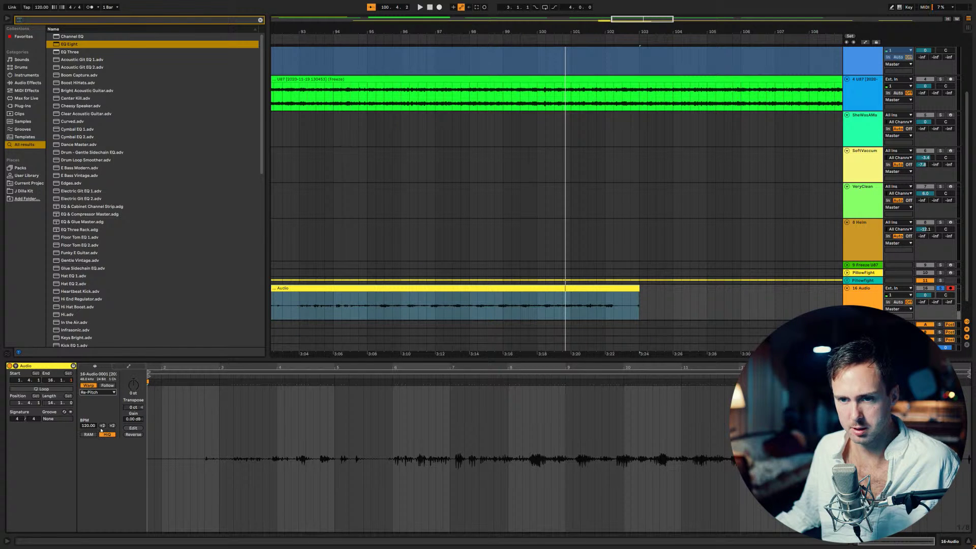
{"action": "left_click", "coordinate": [103, 426]}
{"action": "left_click", "coordinate": [323, 307]}
{"action": "scroll", "coordinate": [322, 307], "scroll_direction": "left", "scroll_amount": 10}
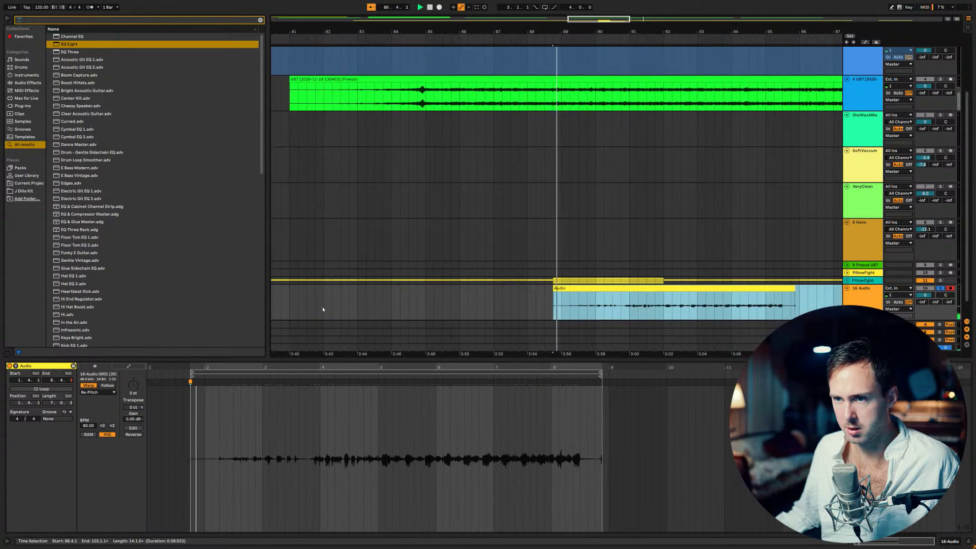
{"action": "left_click", "coordinate": [686, 314]}
{"action": "key", "text": "space"}
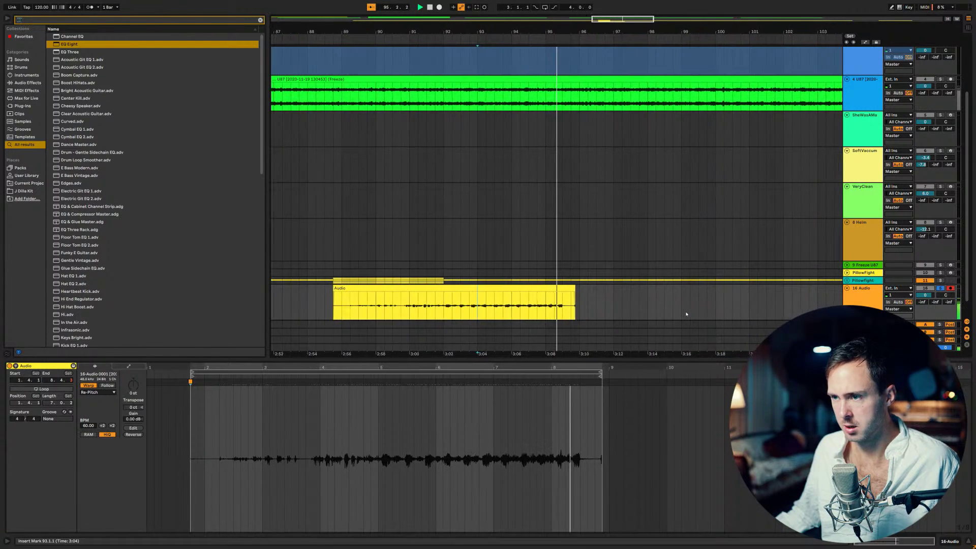
Step: Record a second take from 96.2.1 on the same track and warp it in Re-Pitch mode at 30 BPM
{"action": "left_click", "coordinate": [571, 305]}
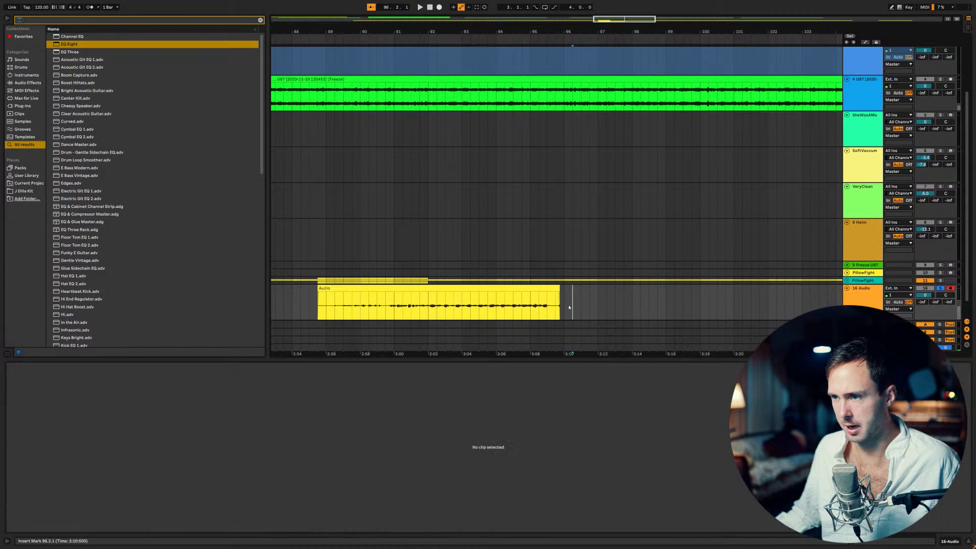
{"action": "left_click", "coordinate": [440, 8]}
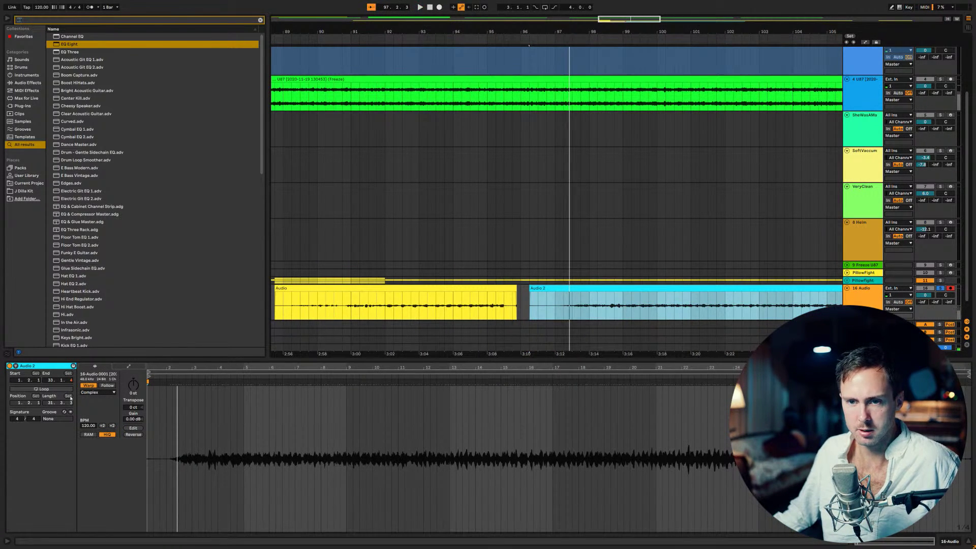
{"action": "left_click", "coordinate": [98, 391]}
{"action": "left_click", "coordinate": [98, 417]}
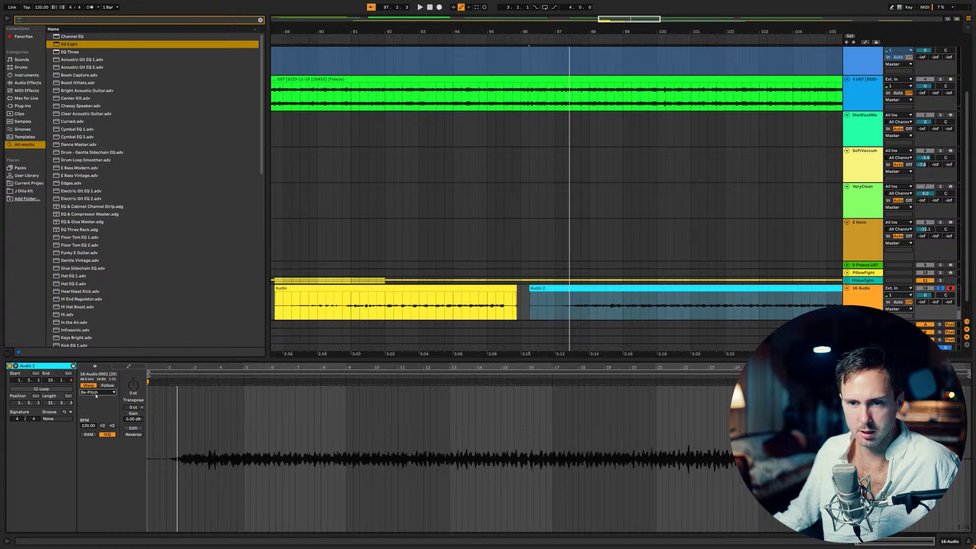
{"action": "left_click", "coordinate": [104, 426]}
{"action": "left_click", "coordinate": [103, 426]}
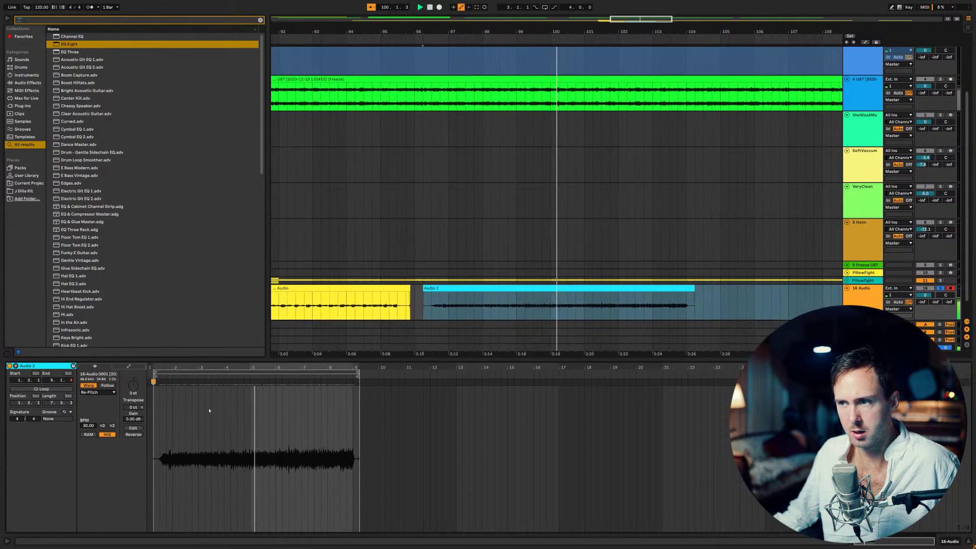
Step: Add EQ Eight to the recording track and give its second band a narrow 15 dB boost with Q 18
{"action": "left_click", "coordinate": [851, 294]}
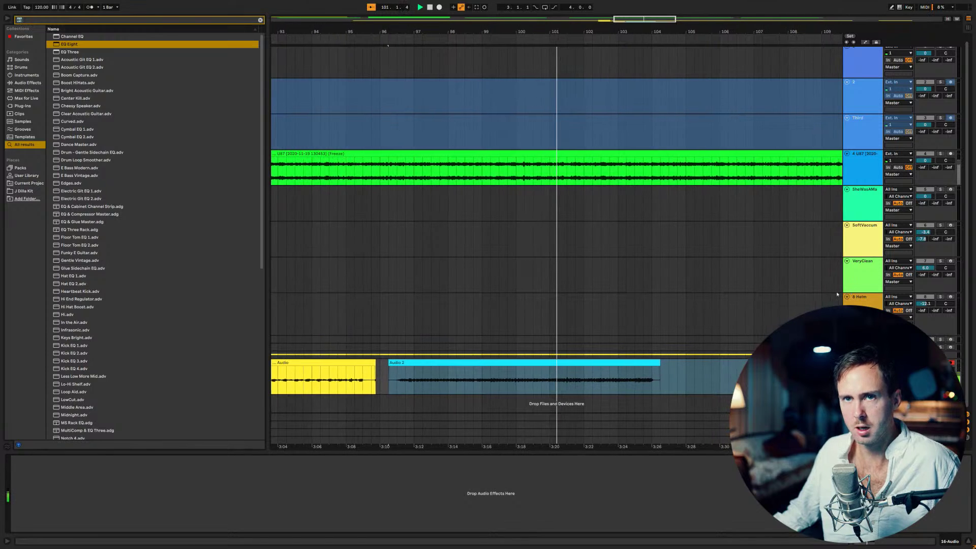
{"action": "left_click_drag", "start_coordinate": [66, 44], "coordinate": [563, 381]}
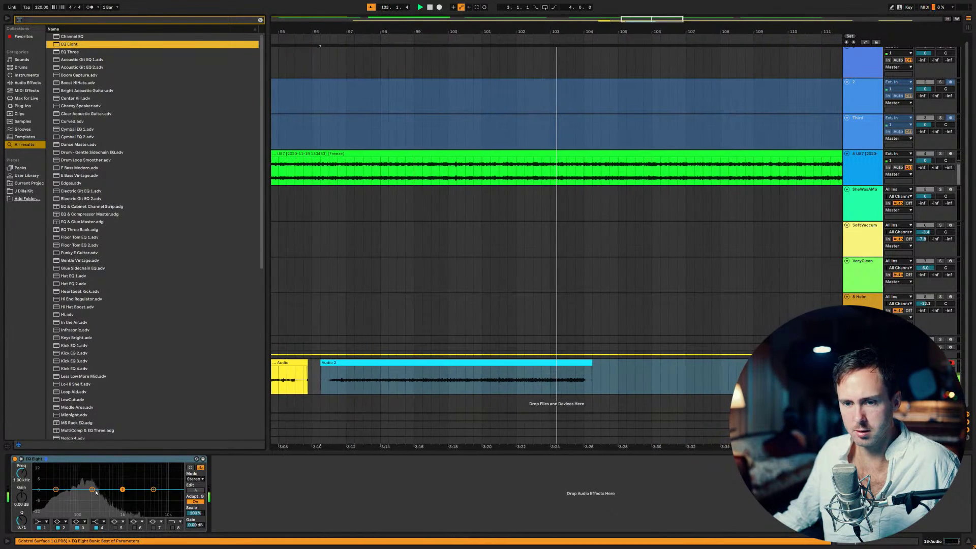
{"action": "key", "text": "space"}
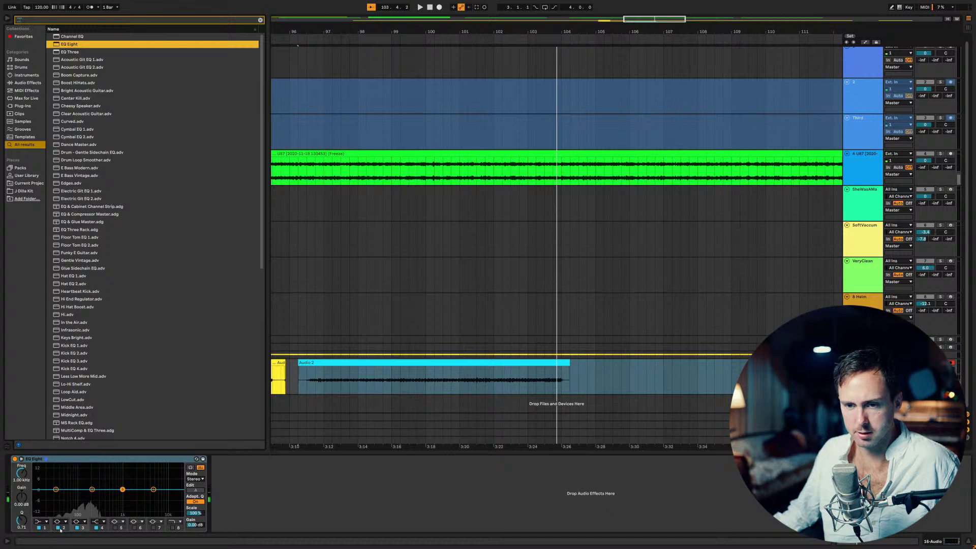
{"action": "left_click", "coordinate": [65, 528]}
{"action": "left_click_drag", "start_coordinate": [21, 497], "coordinate": [21, 478]}
{"action": "key", "text": "space"}
{"action": "left_click_drag", "start_coordinate": [21, 519], "coordinate": [28, 495]}
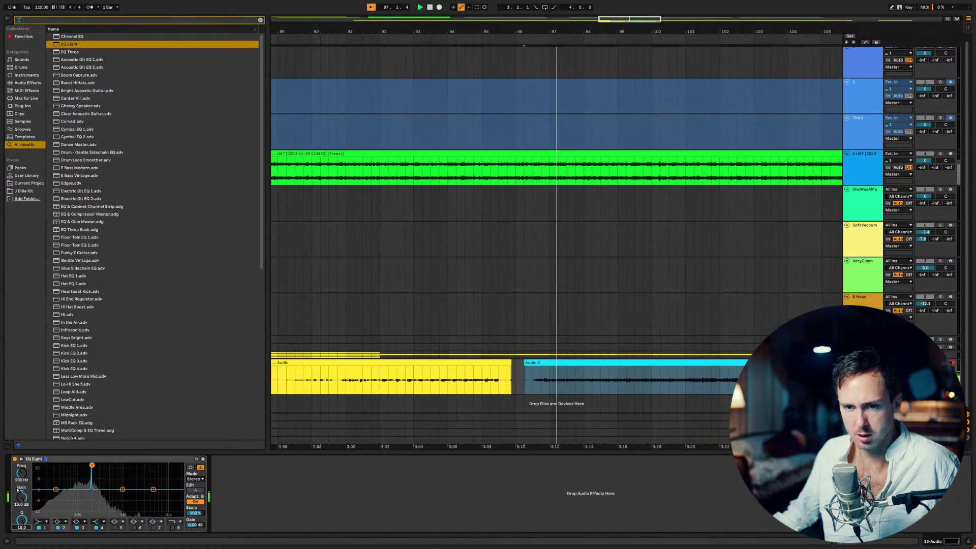
Step: Sweep the second band's boost to 262 Hz and raise the EQ scale to 200%
{"action": "left_click_drag", "start_coordinate": [80, 466], "coordinate": [104, 465]}
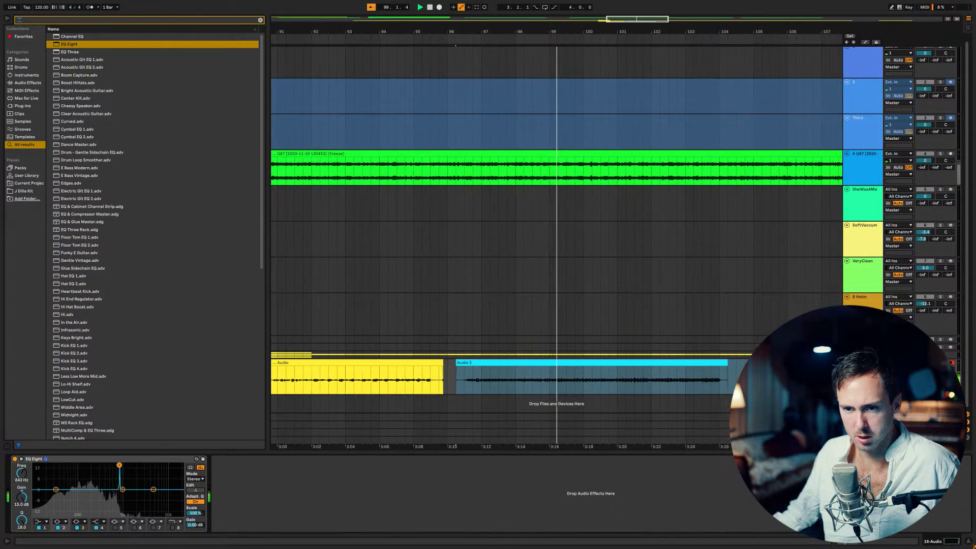
{"action": "left_click_drag", "start_coordinate": [198, 514], "coordinate": [198, 501]}
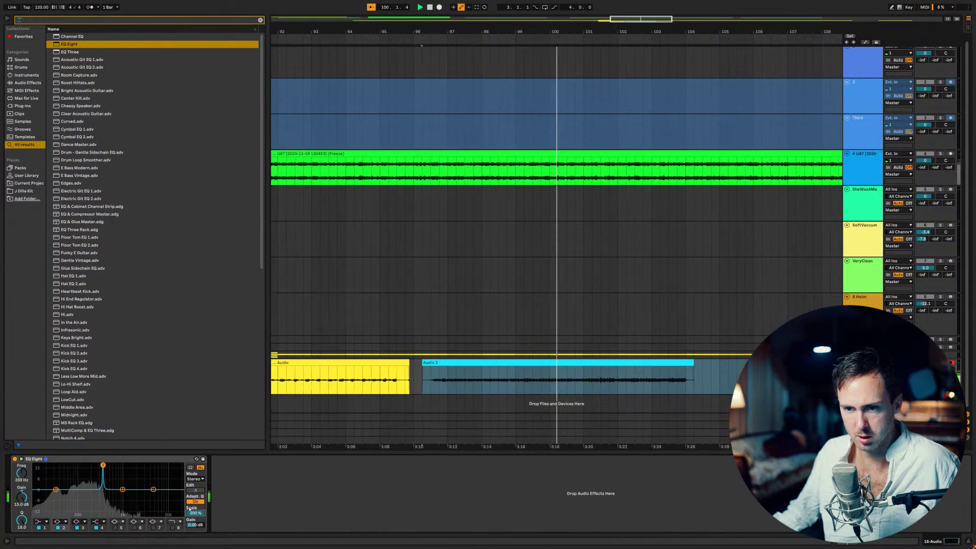
{"action": "left_click_drag", "start_coordinate": [100, 465], "coordinate": [97, 465]}
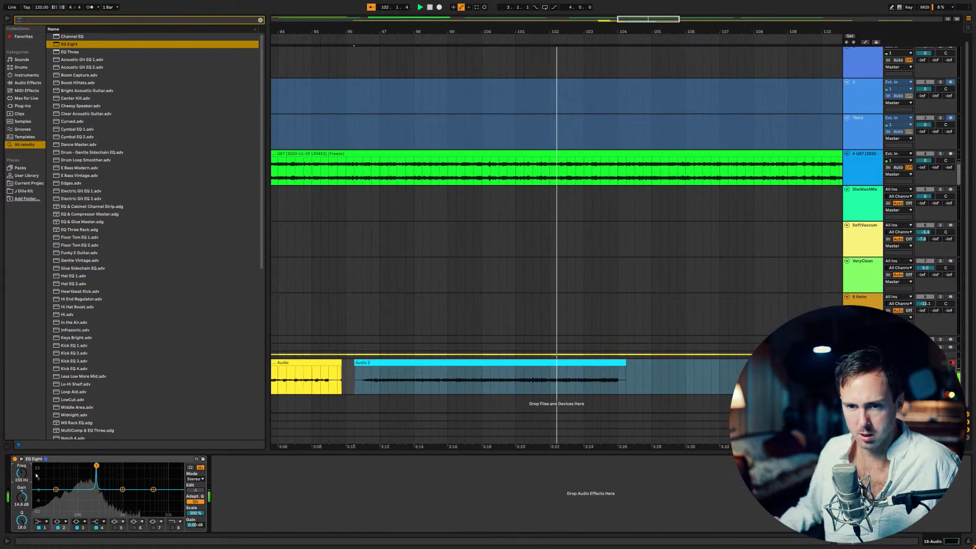
{"action": "key", "text": "Up"}
{"action": "key", "text": "Up"}
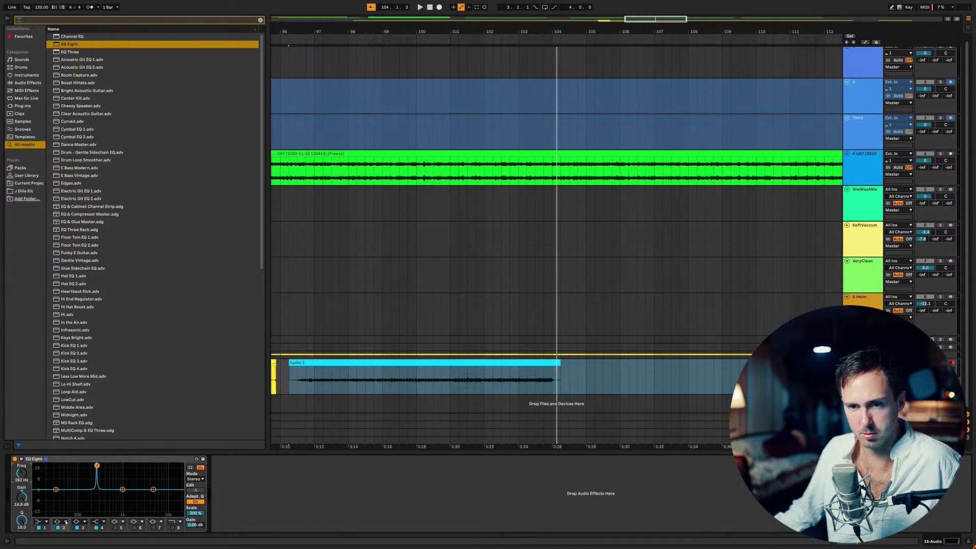
Step: Turn the fourth EQ band into a bell boost at 131 Hz with 15 dB gain and Q 18, and audition it
{"action": "left_click", "coordinate": [92, 523]}
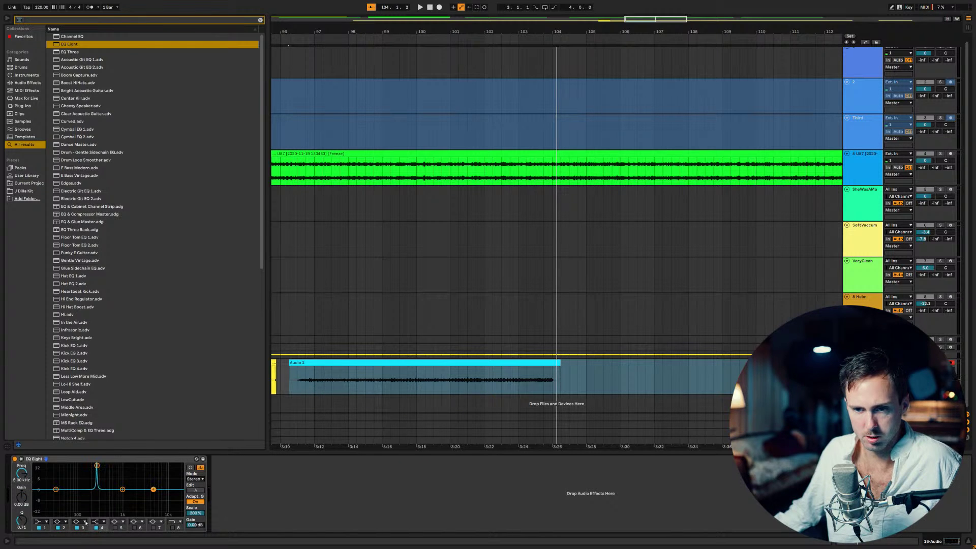
{"action": "left_click_drag", "start_coordinate": [21, 478], "coordinate": [22, 487]}
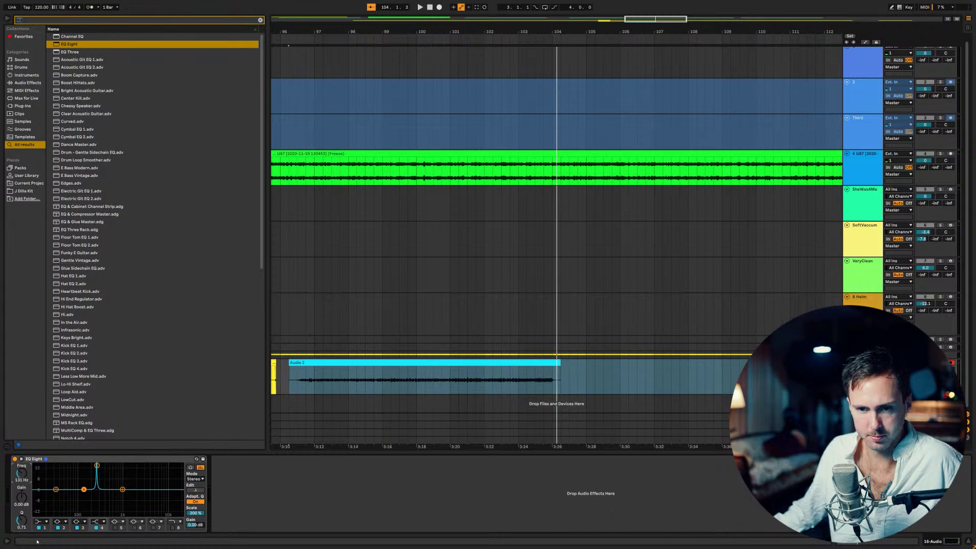
{"action": "left_click_drag", "start_coordinate": [21, 519], "coordinate": [24, 483]}
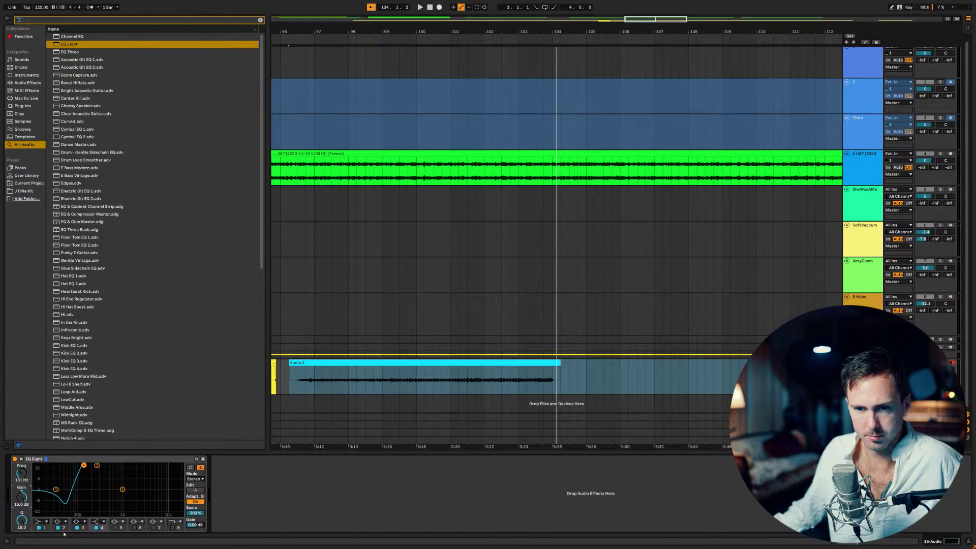
{"action": "left_click", "coordinate": [101, 522]}
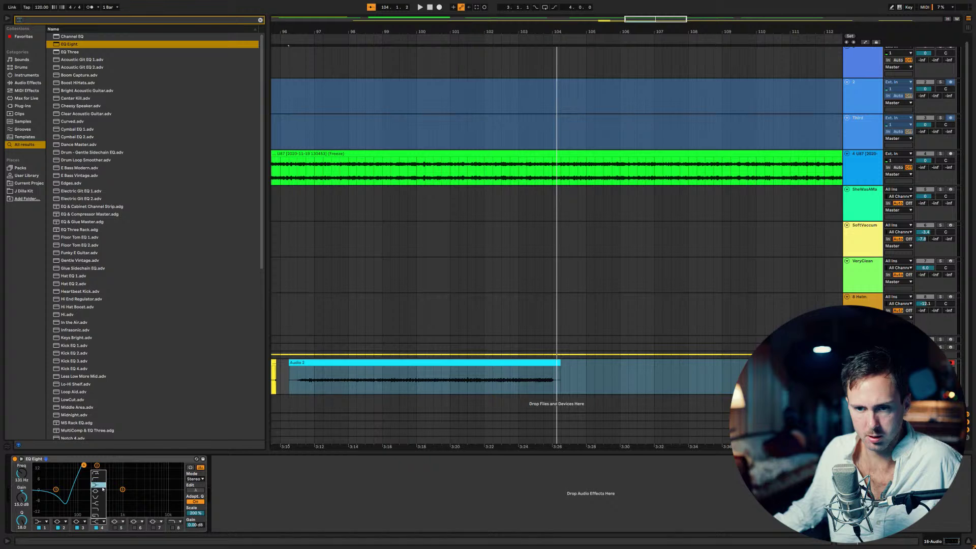
{"action": "left_click", "coordinate": [106, 495]}
{"action": "key", "text": "space"}
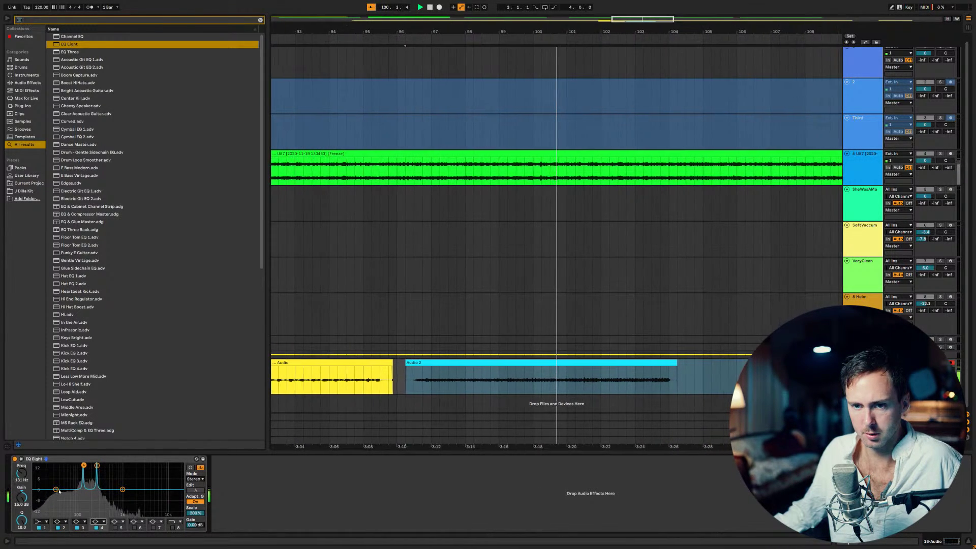
{"action": "key", "text": "space"}
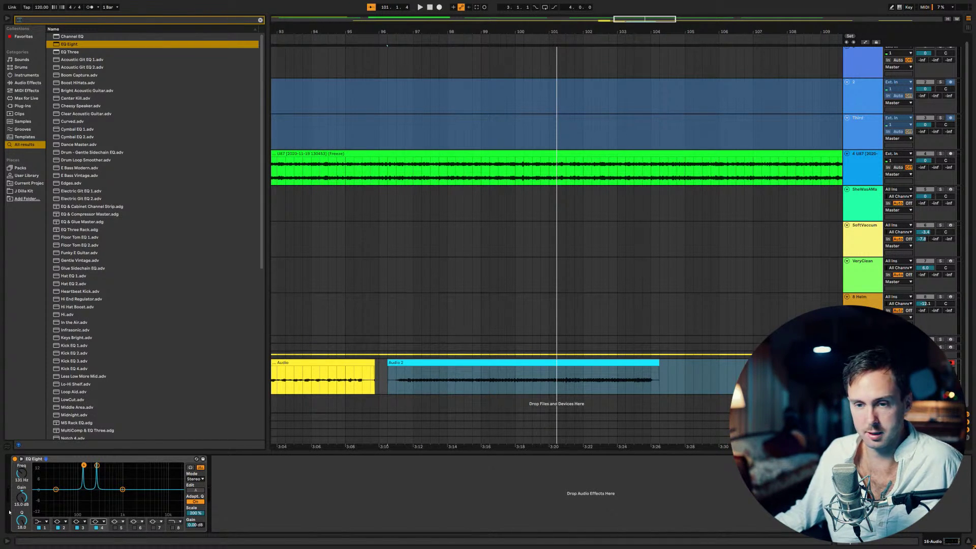
Step: Enable the fifth EQ band at 65.5 Hz and boost it 15 dB with Q 18 during playback
{"action": "left_click", "coordinate": [116, 527]}
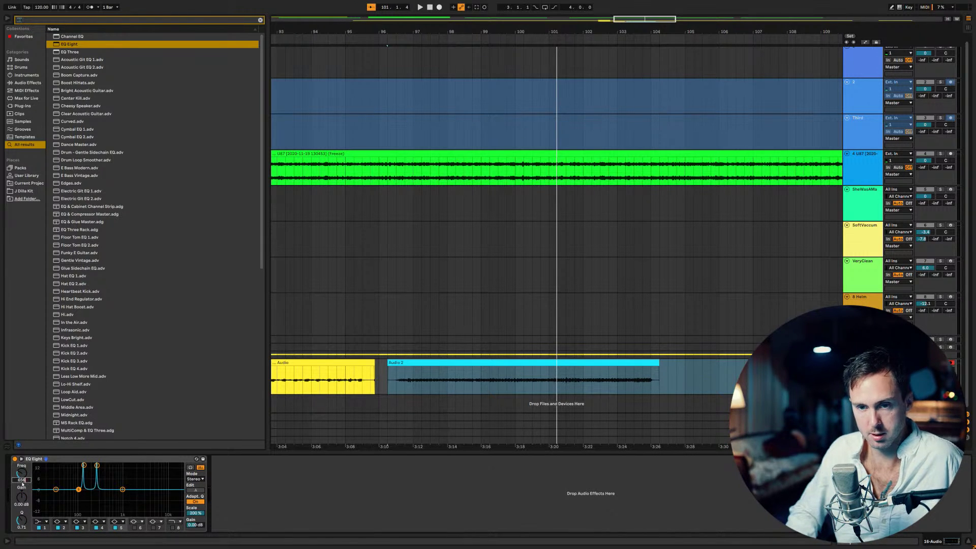
{"action": "left_click", "coordinate": [23, 480]}
{"action": "type", "text": "65.5"}
{"action": "key", "text": "Return"}
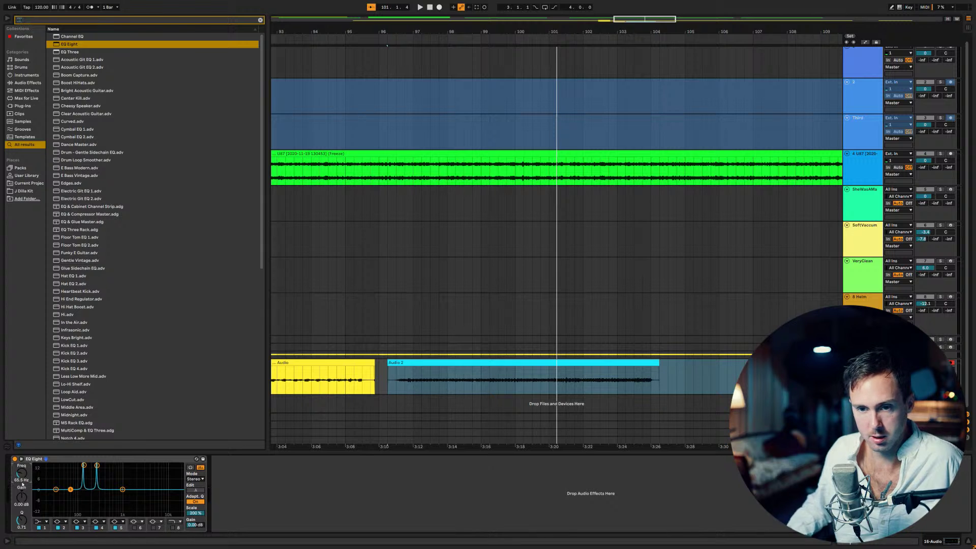
{"action": "key", "text": "space"}
{"action": "left_click_drag", "start_coordinate": [23, 501], "coordinate": [24, 500]}
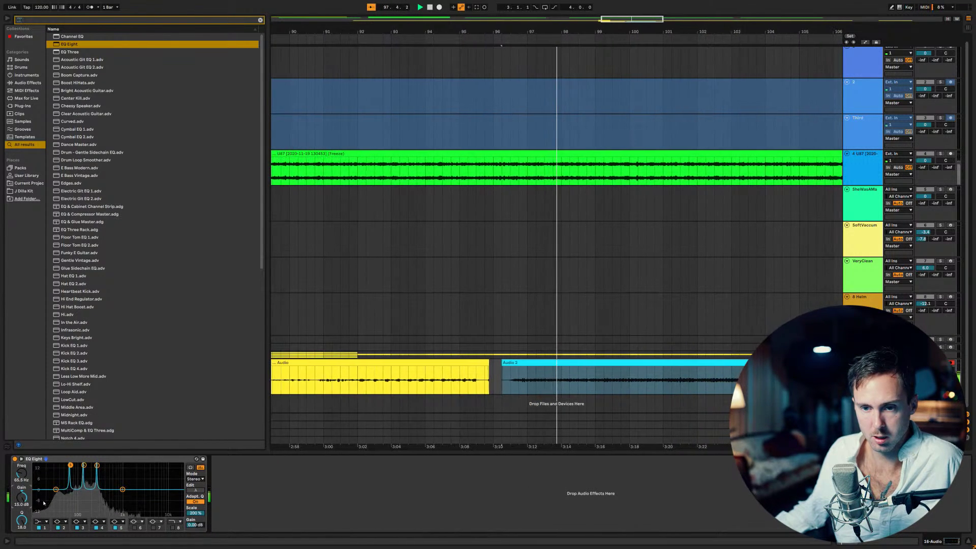
Step: Audition the take with the 131 Hz and 262 Hz boosts switched off, and switch them back on one by one
{"action": "left_click", "coordinate": [96, 528]}
{"action": "left_click", "coordinate": [97, 528]}
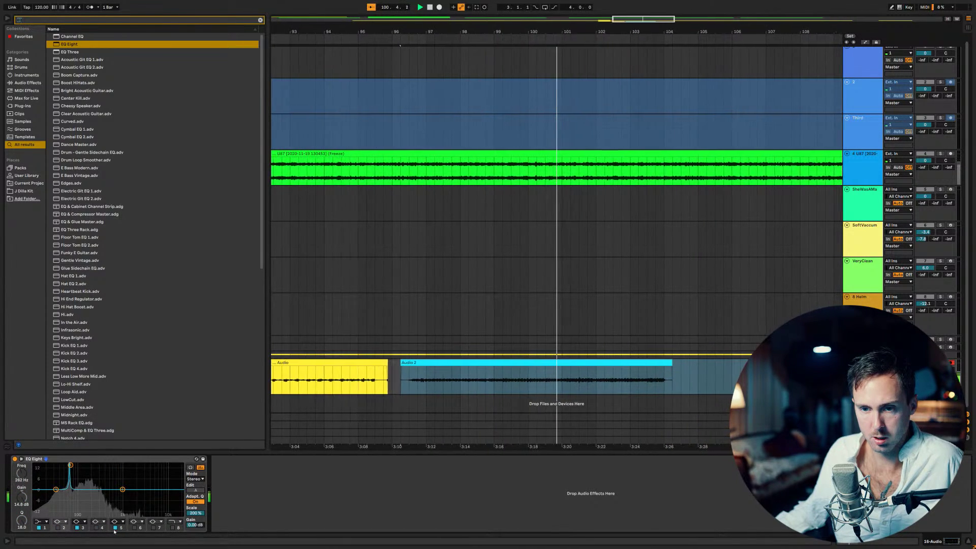
{"action": "left_click", "coordinate": [57, 527]}
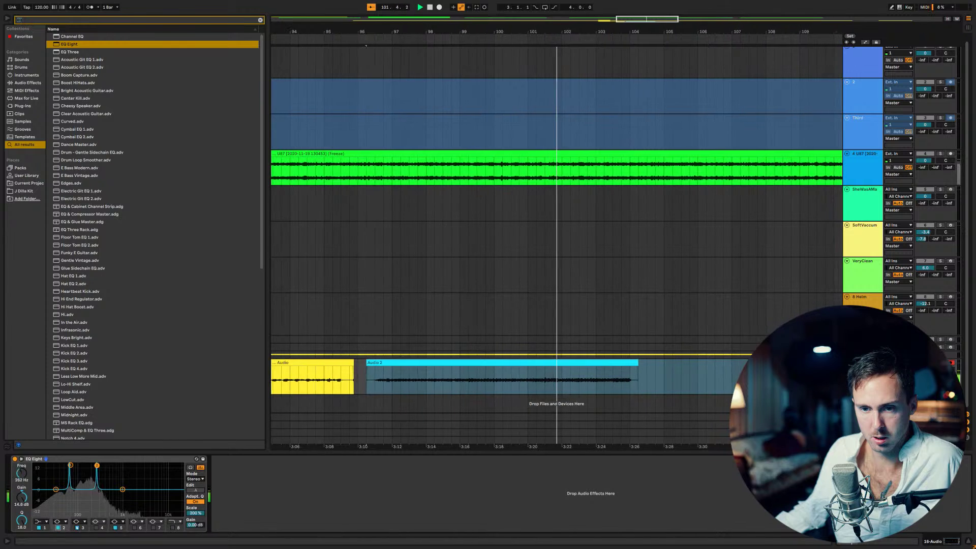
{"action": "left_click", "coordinate": [96, 527]}
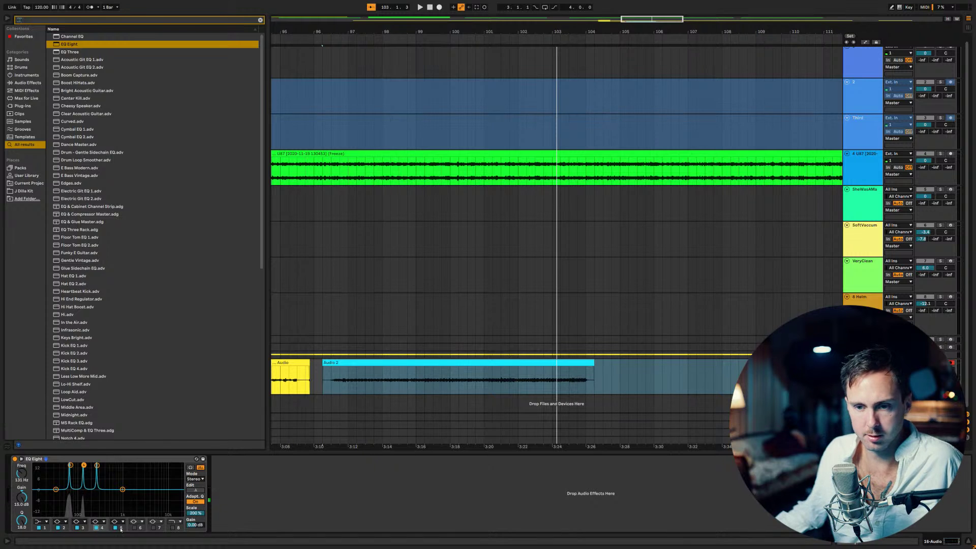
{"action": "key", "text": "space"}
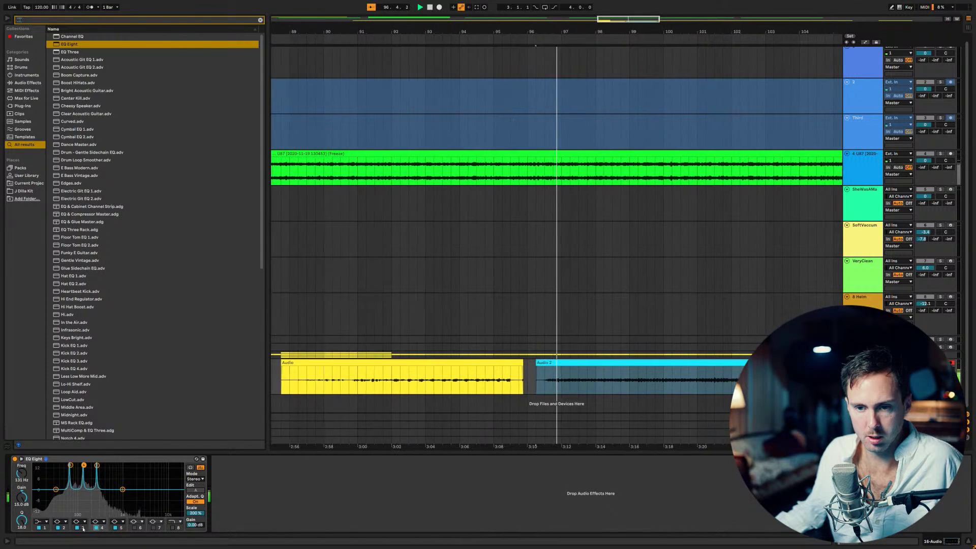
Step: Enable the sixth EQ band and turn the third band into a 196 Hz boost with 9.38 dB gain and Q 18
{"action": "left_click", "coordinate": [134, 527]}
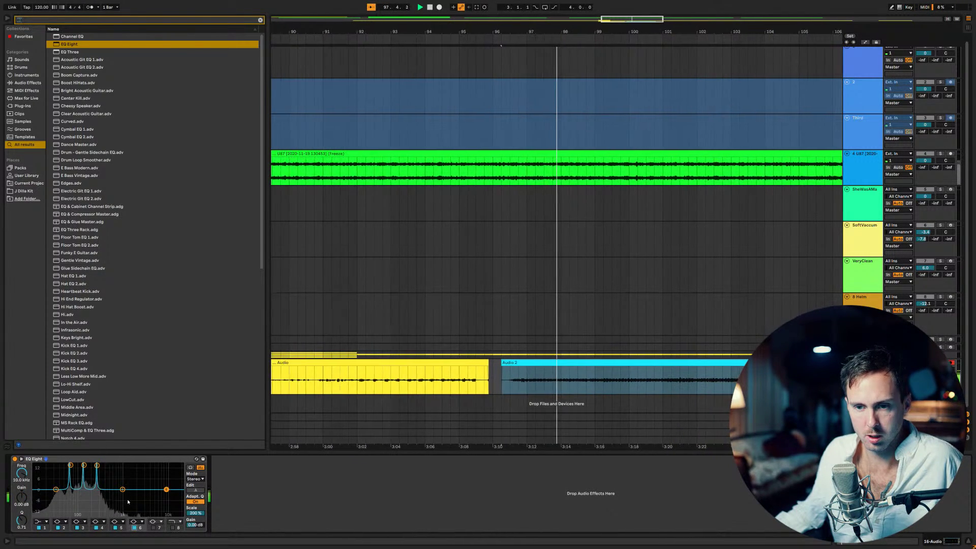
{"action": "left_click", "coordinate": [84, 466]}
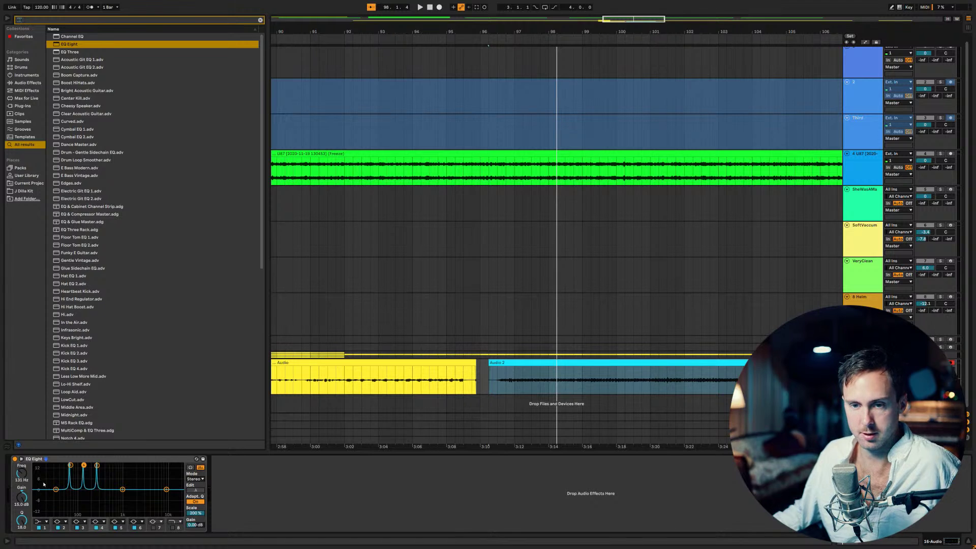
{"action": "left_click", "coordinate": [122, 490]}
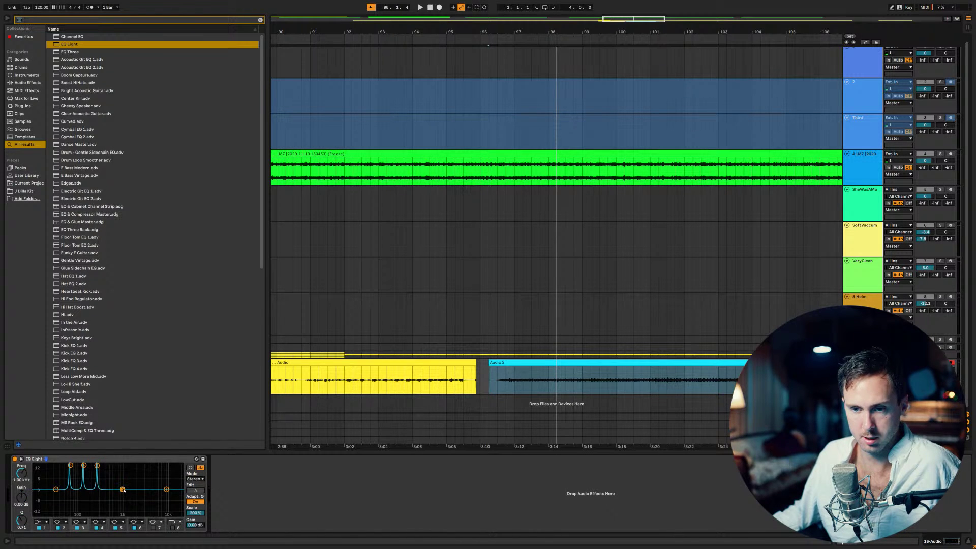
{"action": "left_click", "coordinate": [21, 477]}
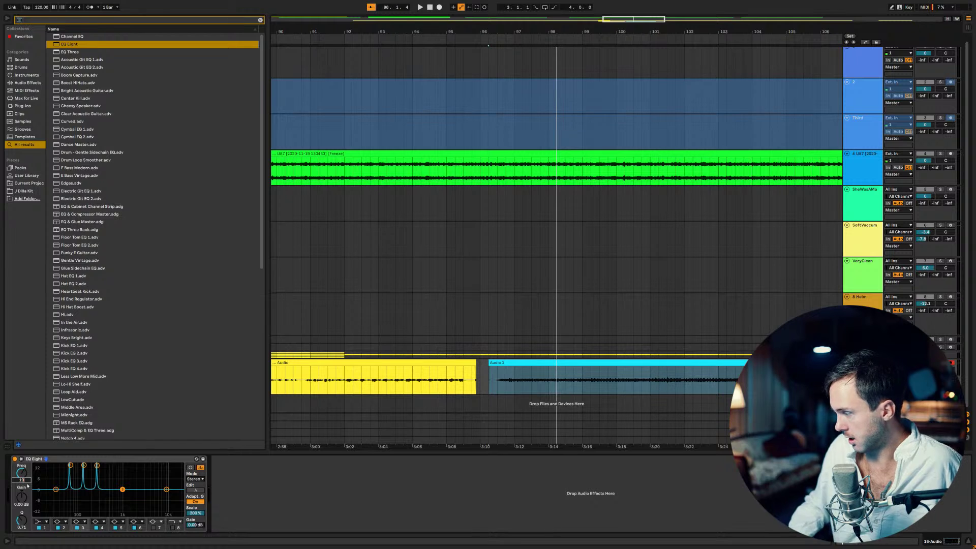
{"action": "key", "text": "Return"}
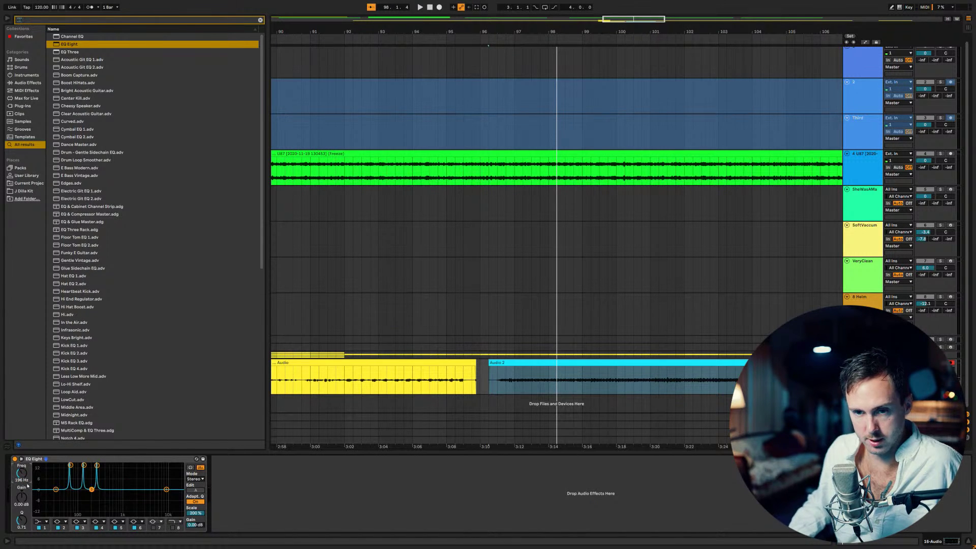
{"action": "key", "text": "space"}
{"action": "left_click_drag", "start_coordinate": [21, 519], "coordinate": [21, 485]}
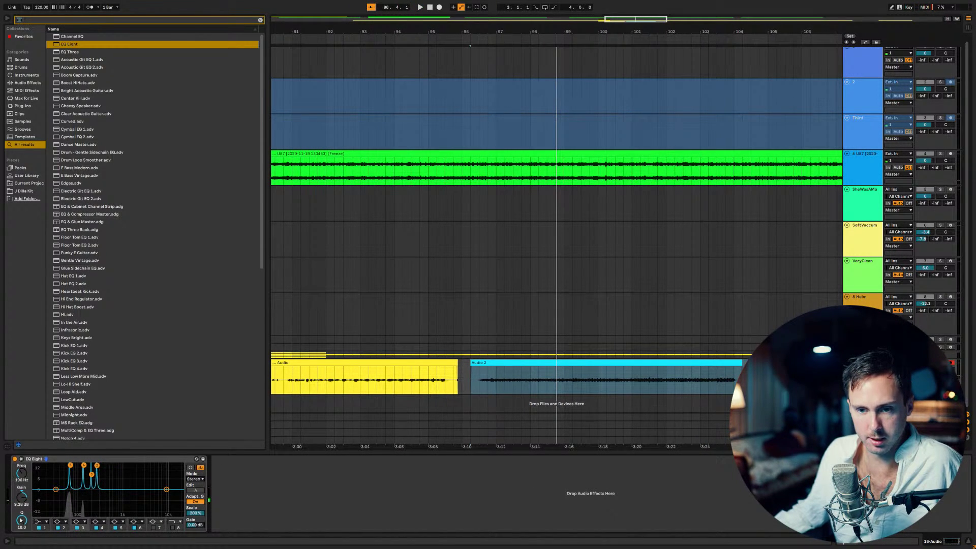
Step: Audition wider Q values and different gains on the boosts, leaving the 262 Hz band at 15 dB with Q 6.16
{"action": "left_click_drag", "start_coordinate": [21, 520], "coordinate": [21, 533]}
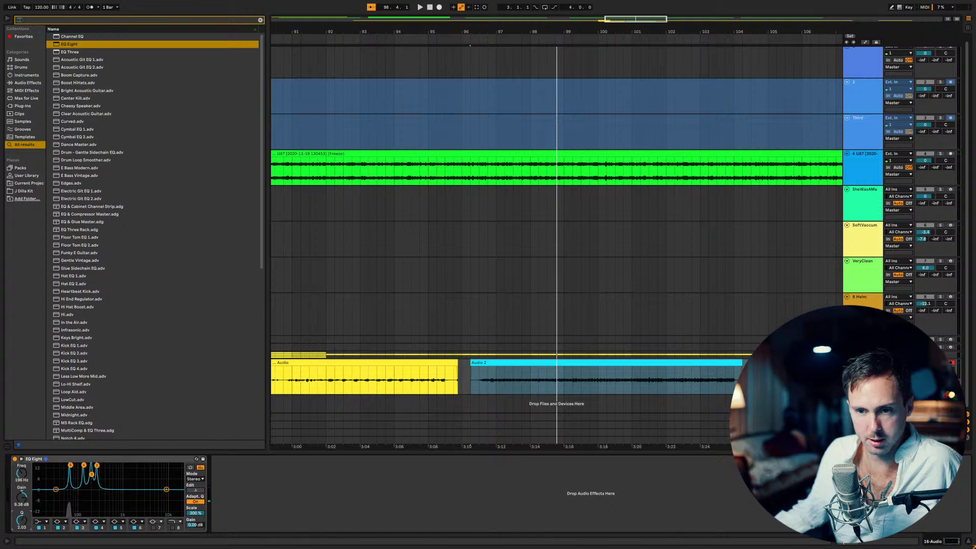
{"action": "key", "text": "space"}
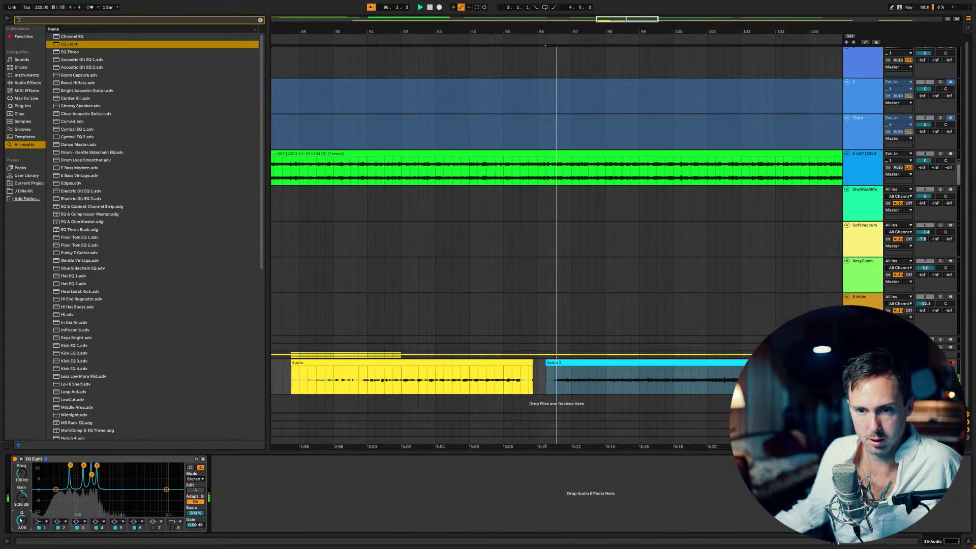
{"action": "mouse_move", "coordinate": [22, 520]}
{"action": "left_mouse_down"}
{"action": "mouse_move", "coordinate": [21, 501]}
{"action": "mouse_move", "coordinate": [21, 520]}
{"action": "left_mouse_up"}
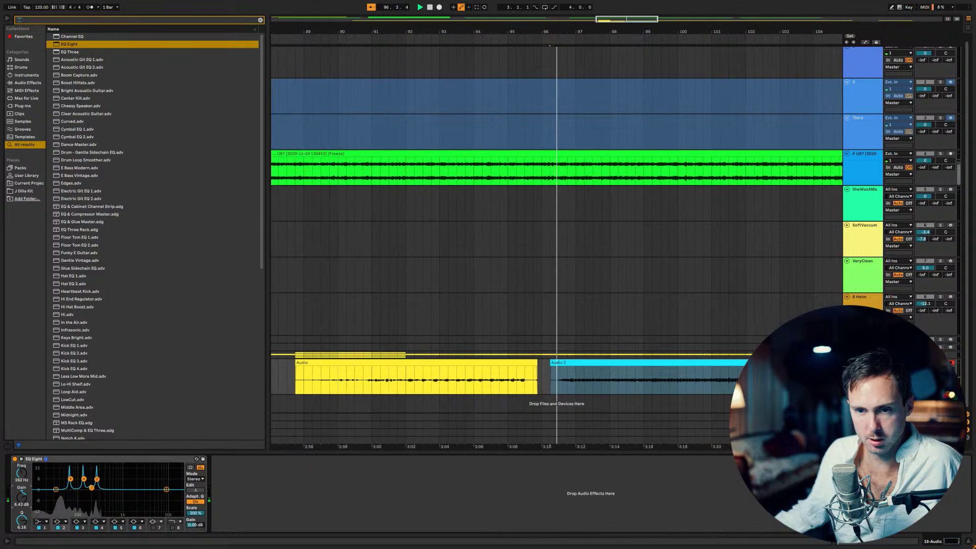
{"action": "left_click_drag", "start_coordinate": [21, 497], "coordinate": [21, 477]}
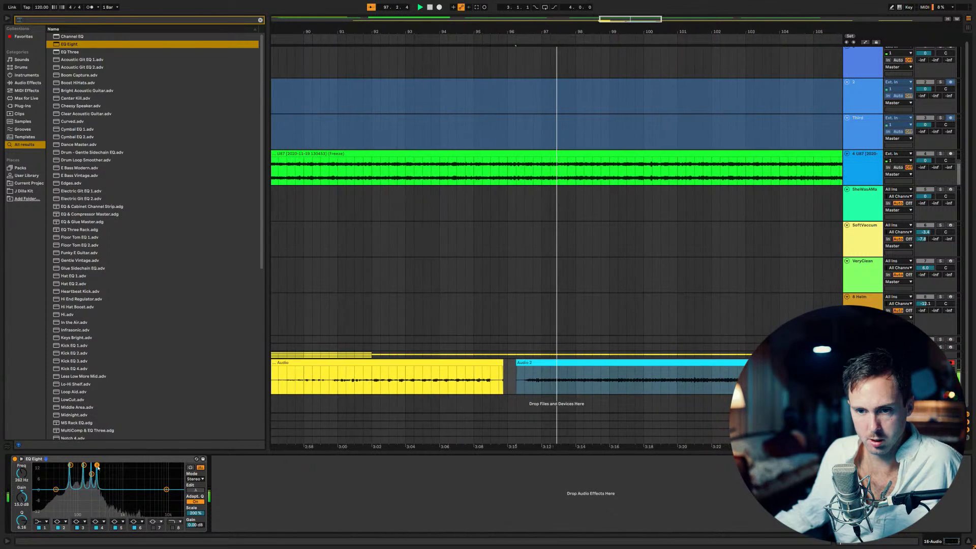
{"action": "left_click_drag", "start_coordinate": [22, 497], "coordinate": [22, 508]}
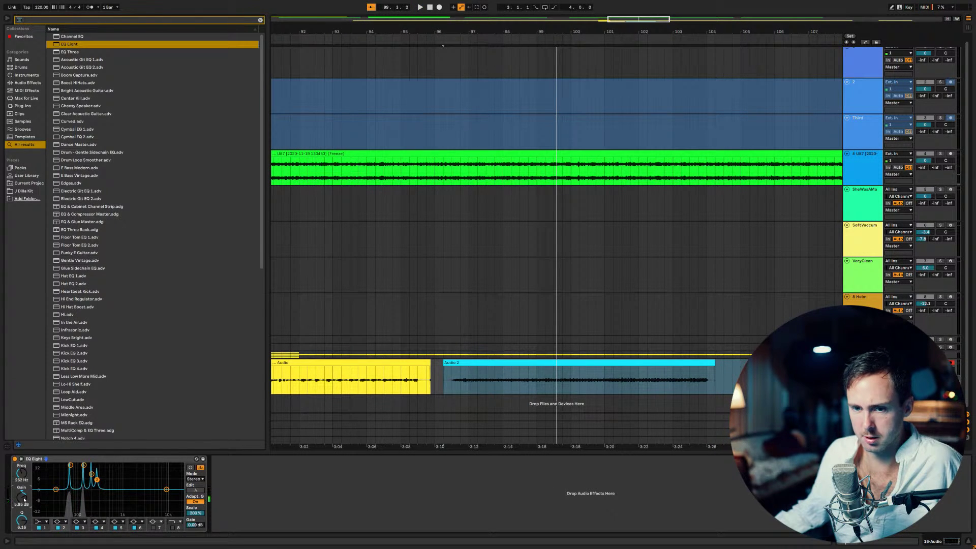
{"action": "key", "text": "space"}
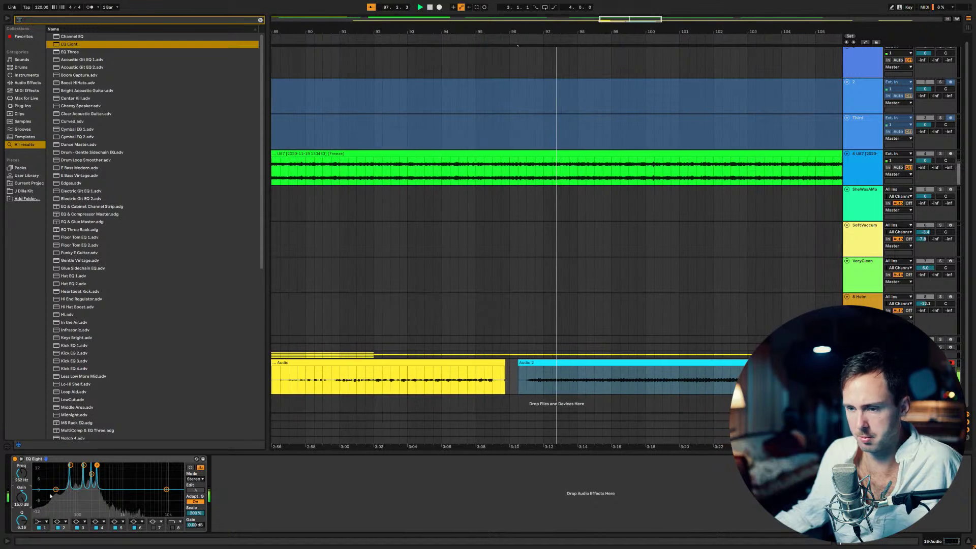
{"action": "key", "text": "space"}
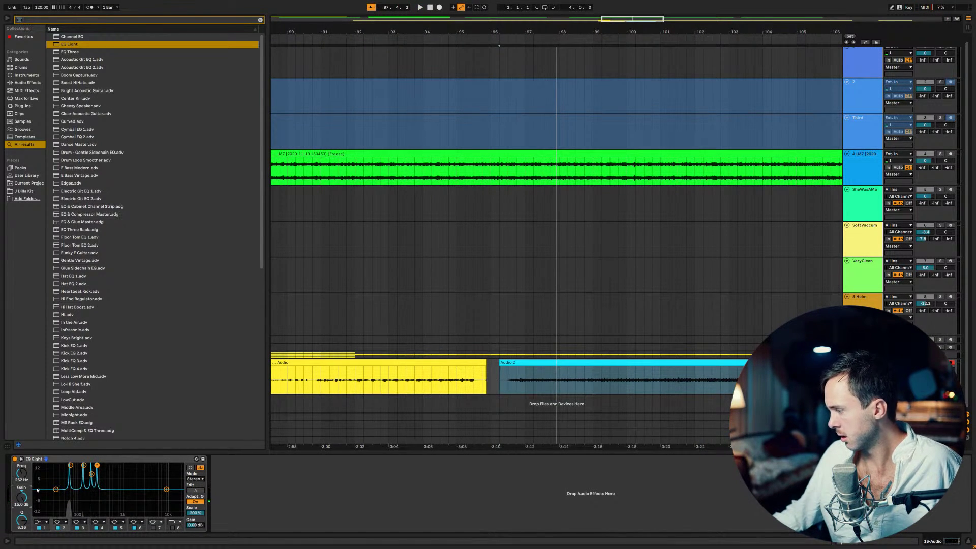
{"action": "key", "text": "space"}
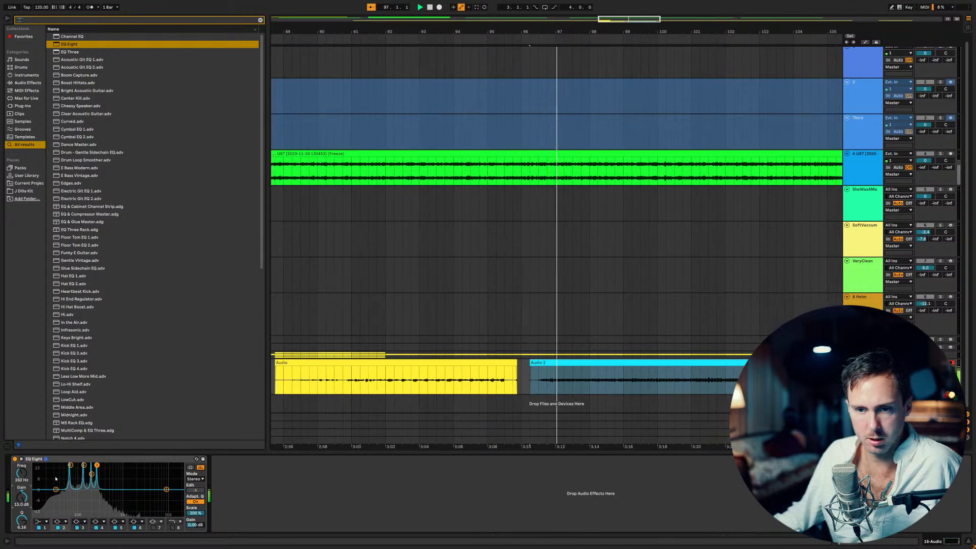
Step: Set the sixth EQ band's frequency to 524 Hz
{"action": "left_click", "coordinate": [21, 480]}
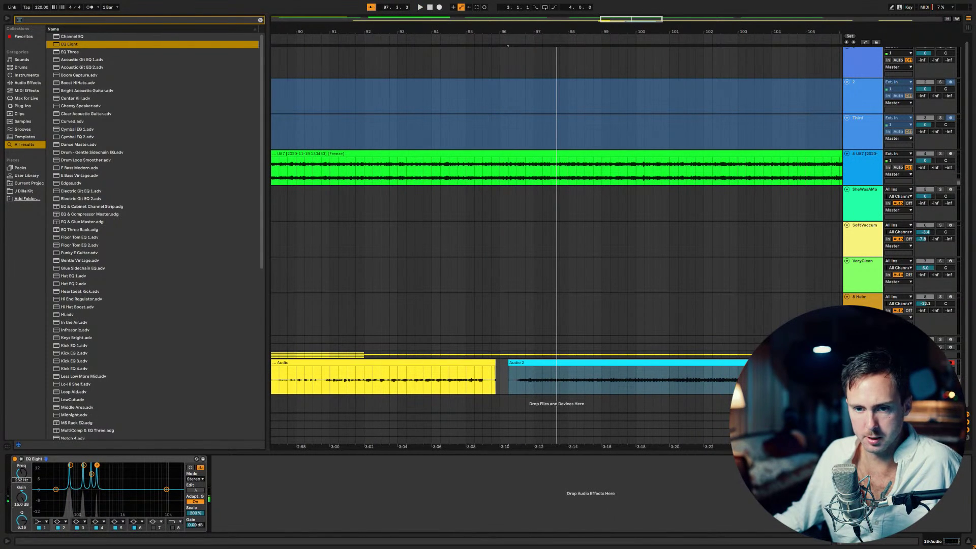
{"action": "left_click", "coordinate": [159, 529]}
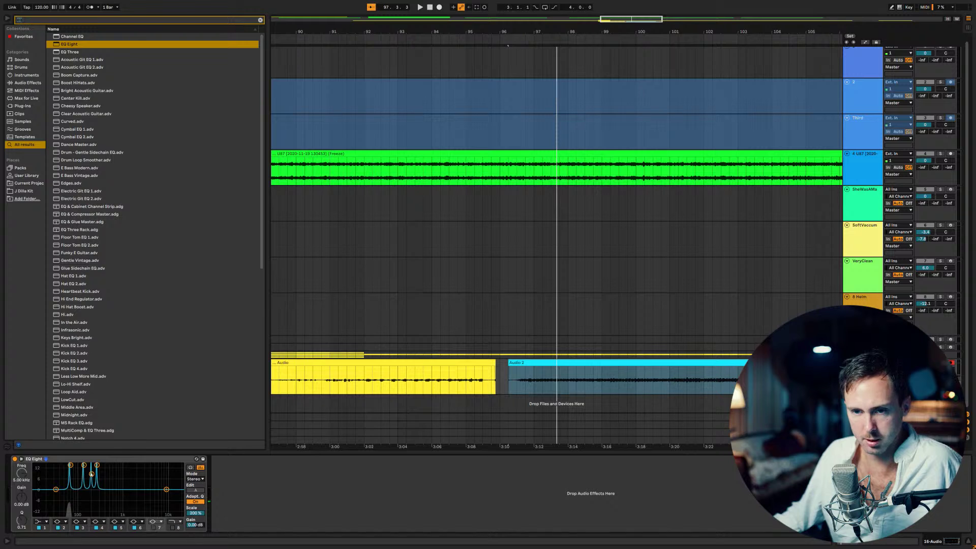
{"action": "left_click", "coordinate": [97, 466]}
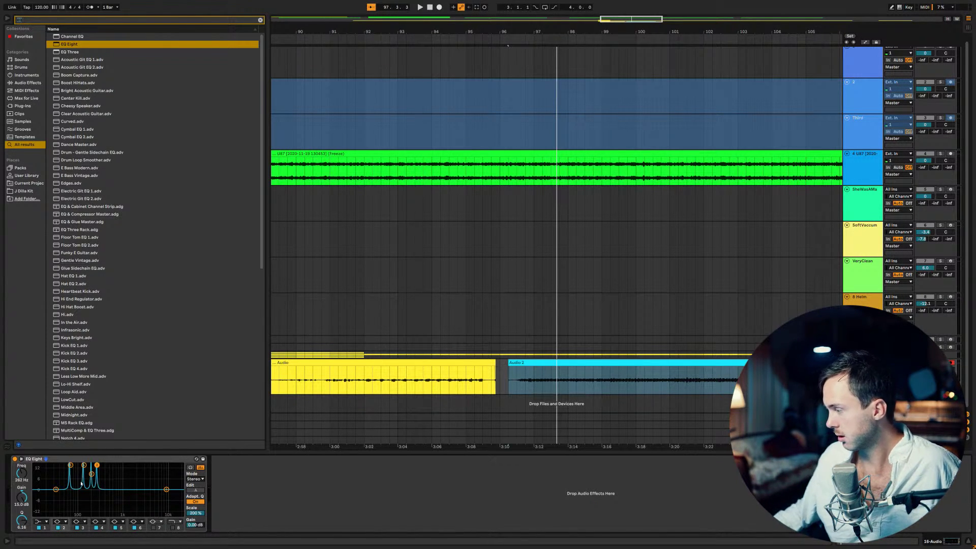
{"action": "left_click", "coordinate": [144, 530]}
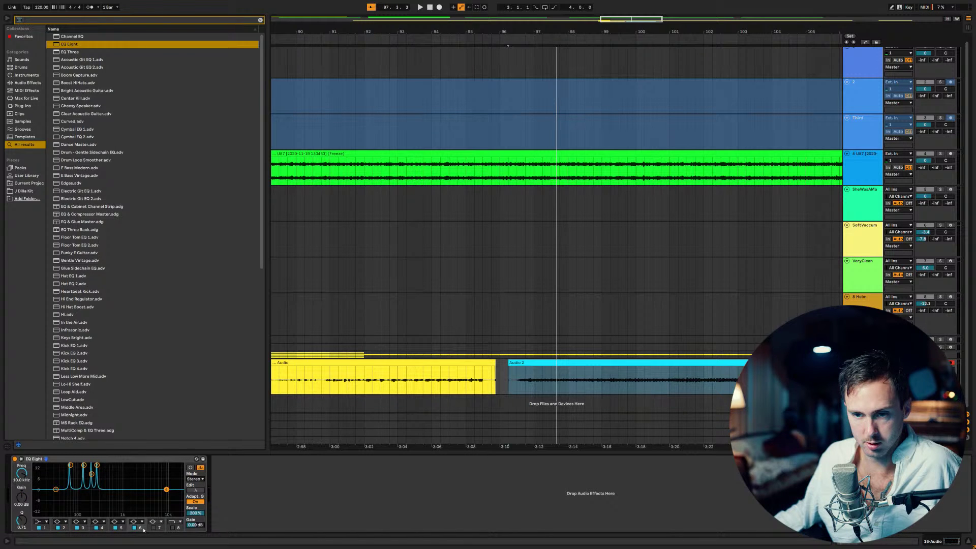
{"action": "left_click", "coordinate": [16, 484]}
{"action": "type", "text": "524"}
{"action": "key", "text": "Return"}
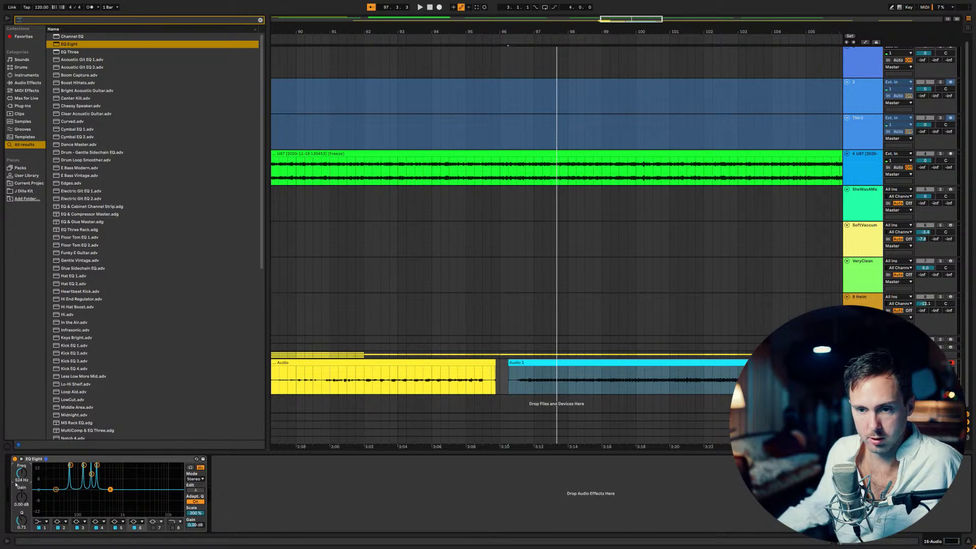
Step: Boost the 524 Hz band by 9.52 dB with Q 11.4 while playing the take
{"action": "key", "text": "space"}
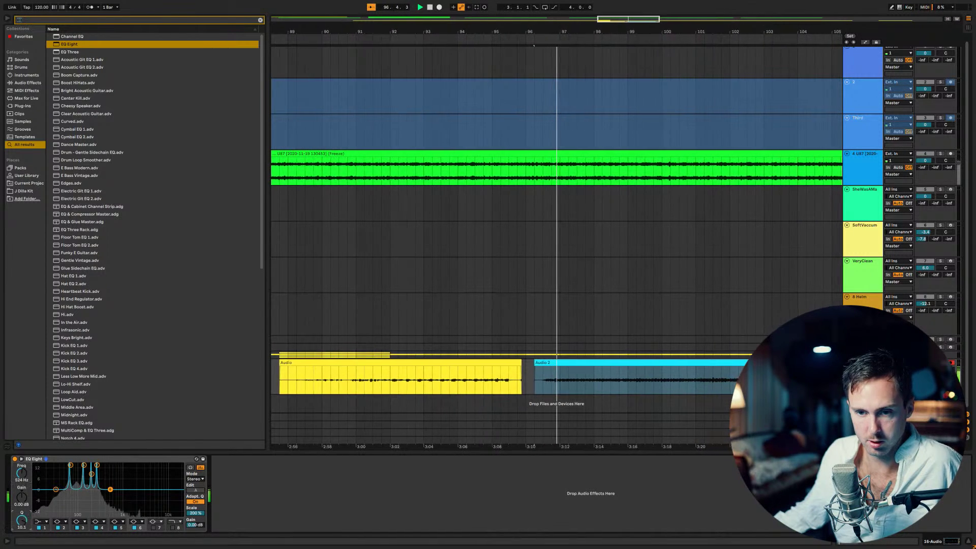
{"action": "left_click", "coordinate": [25, 501]}
{"action": "type", "text": "12.4"}
{"action": "key", "text": "Return"}
{"action": "left_click_drag", "start_coordinate": [22, 505], "coordinate": [22, 520]}
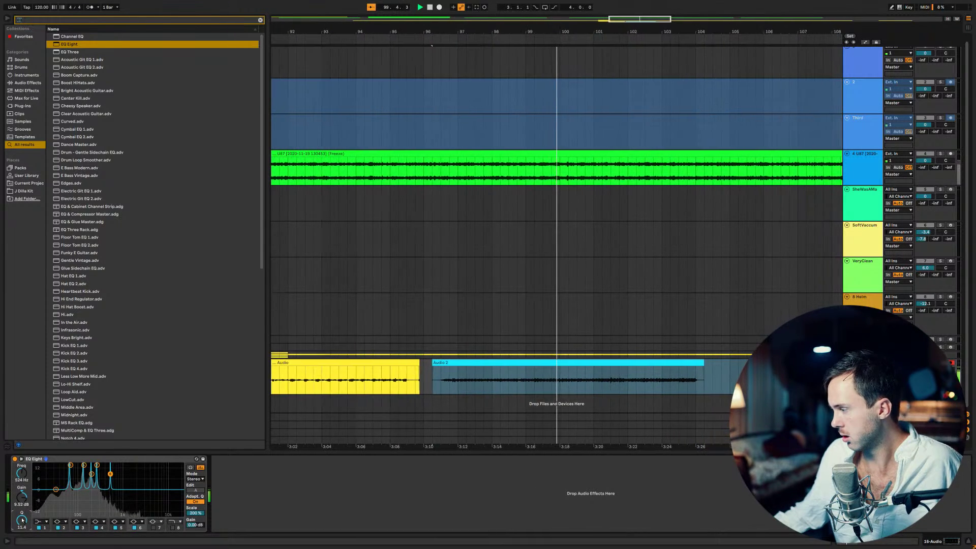
{"action": "key", "text": "space"}
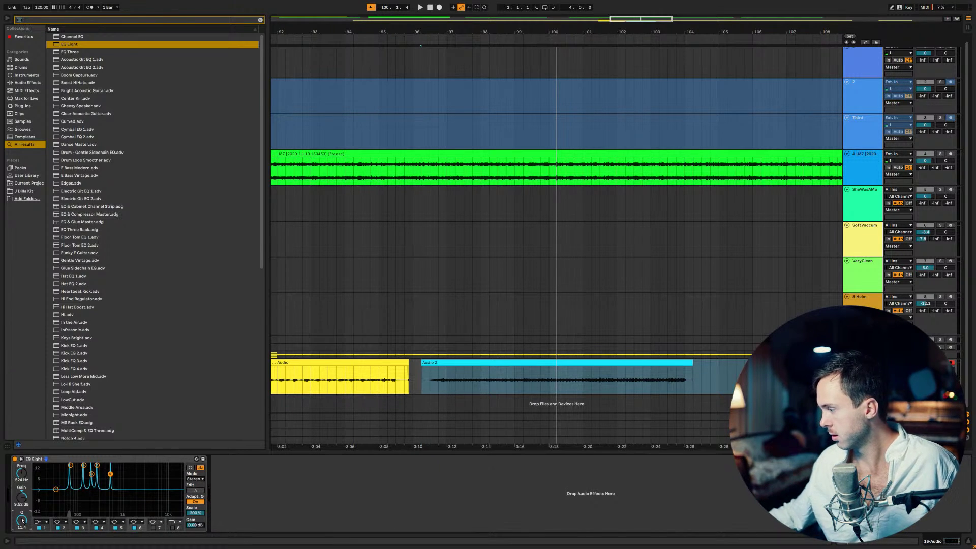
Step: Enable the seventh EQ band at 786 Hz and give it a 6.48 dB boost with Q 2.27 during playback
{"action": "left_click", "coordinate": [153, 528]}
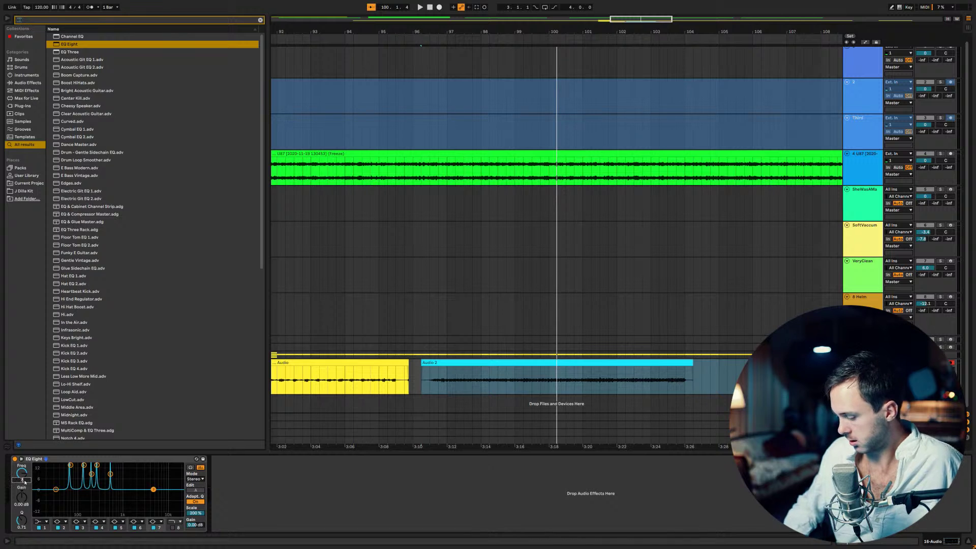
{"action": "left_click", "coordinate": [24, 481]}
{"action": "type", "text": "786"}
{"action": "key", "text": "Return"}
{"action": "key", "text": "space"}
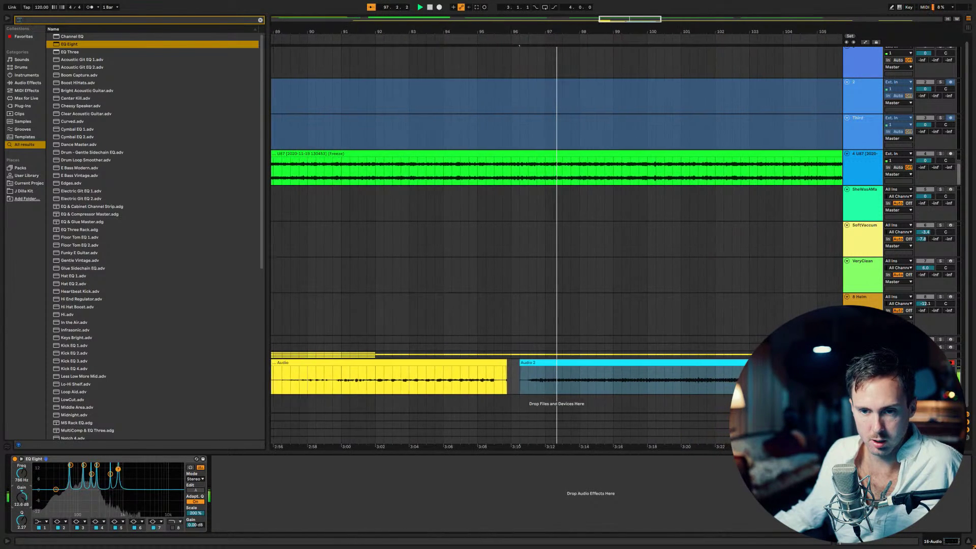
{"action": "left_click_drag", "start_coordinate": [21, 498], "coordinate": [21, 495]}
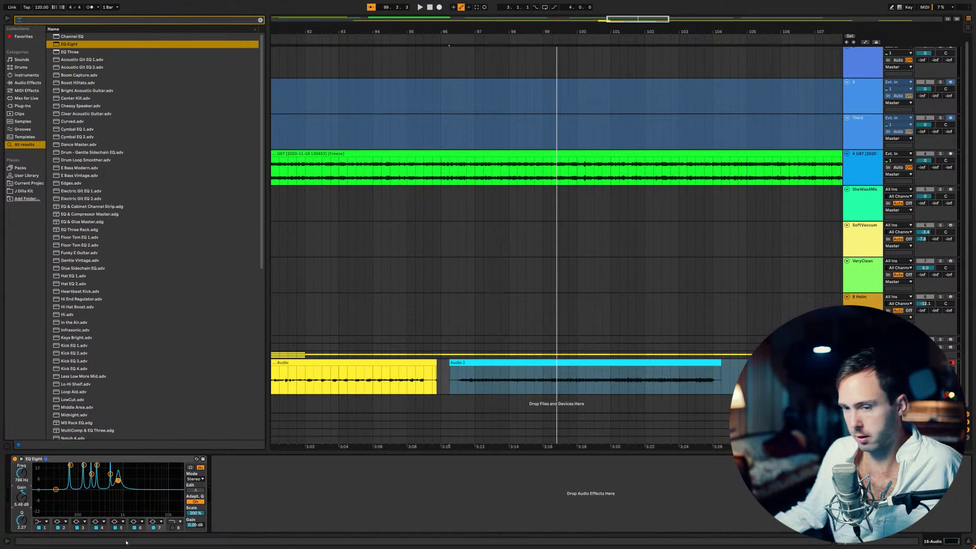
Step: Enable the eighth EQ band, set its frequency to 393 Hz and change its filter type to a bell
{"action": "left_click", "coordinate": [172, 527]}
{"action": "left_click", "coordinate": [21, 477]}
{"action": "type", "text": "39"}
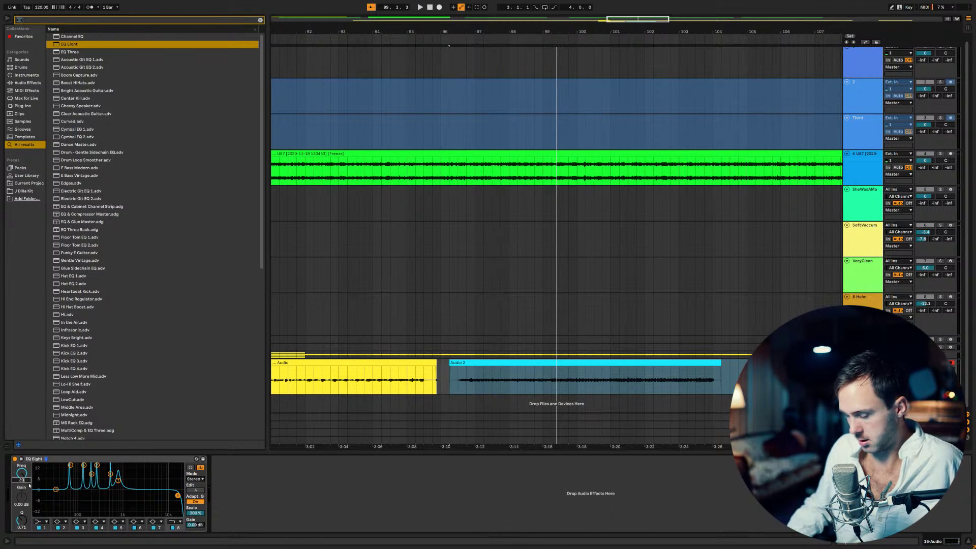
{"action": "type", "text": "3"}
{"action": "key", "text": "Return"}
{"action": "left_click", "coordinate": [170, 522]}
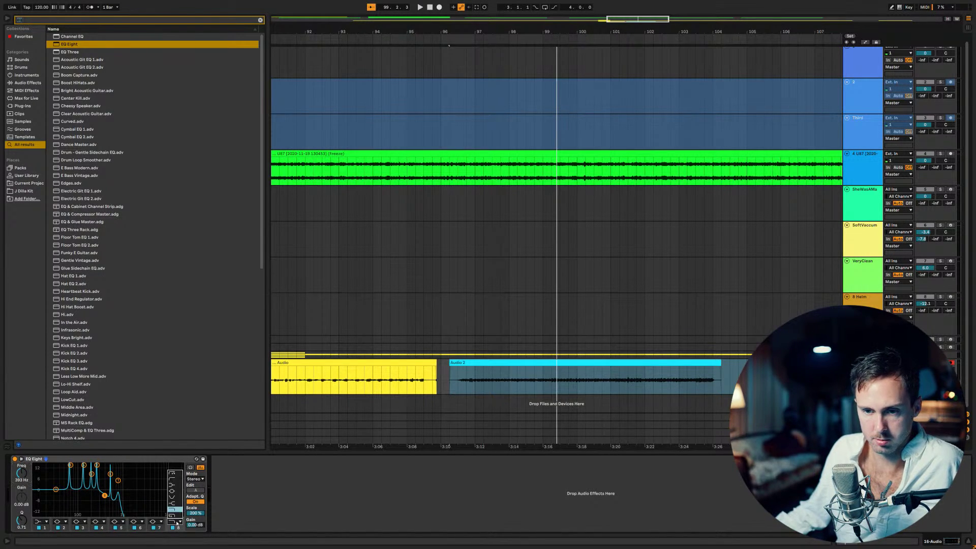
{"action": "left_click", "coordinate": [174, 493]}
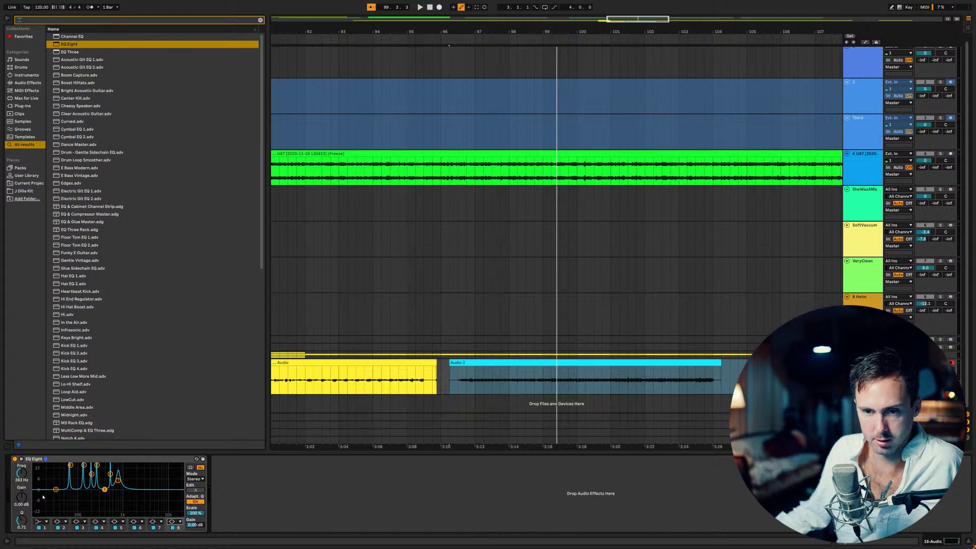
Step: Boost the 393 Hz EQ band by 5.00 dB with a Q of 2.82
{"action": "key", "text": "space"}
{"action": "left_click_drag", "start_coordinate": [22, 497], "coordinate": [22, 481]}
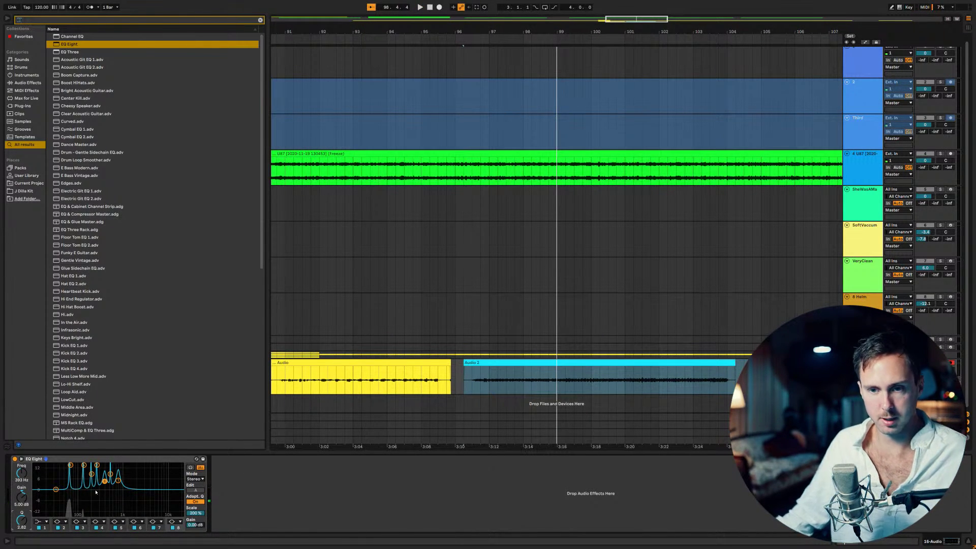
Step: During playback, turn the first EQ band into a low cut with its cutoff near the 65.5 Hz boost, comparing with that boost bypassed
{"action": "left_click", "coordinate": [70, 466]}
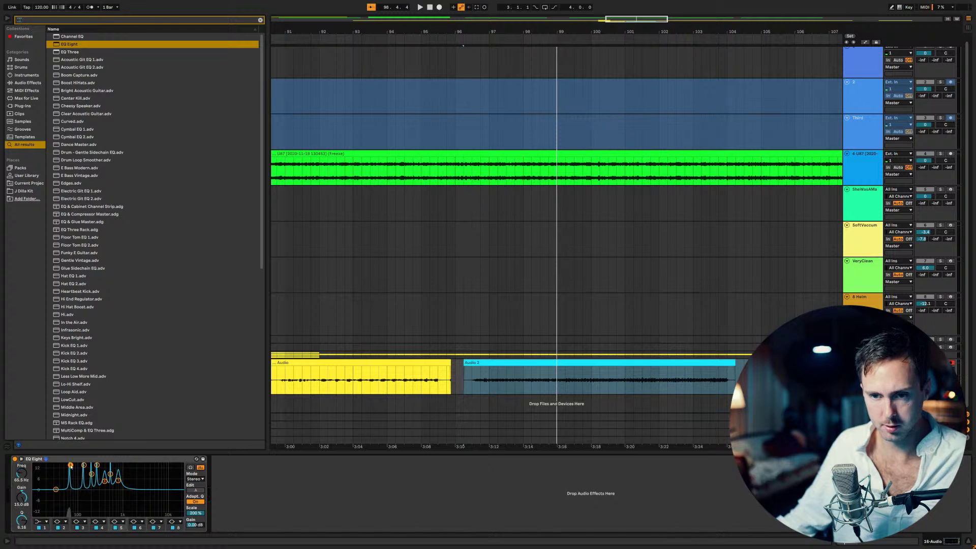
{"action": "left_click", "coordinate": [116, 528]}
{"action": "key", "text": "space"}
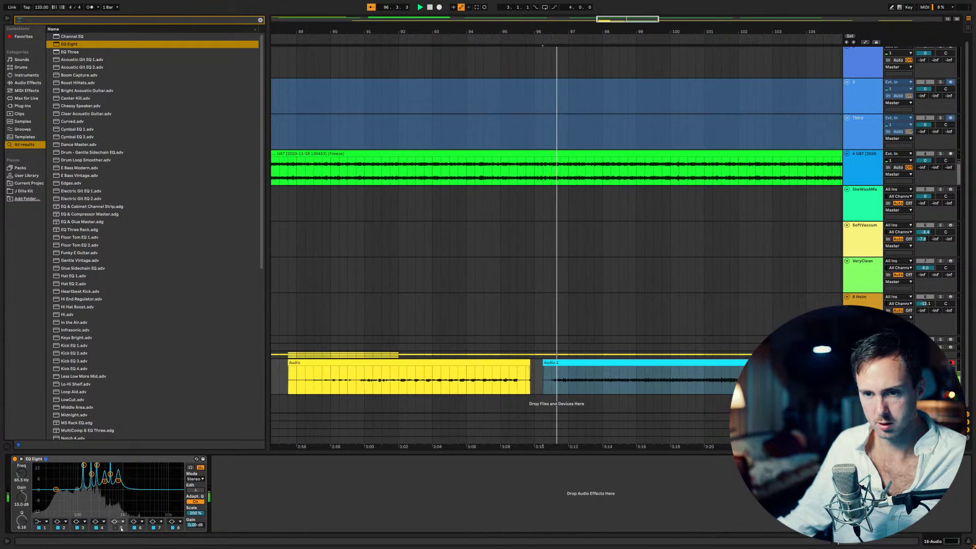
{"action": "left_click", "coordinate": [46, 522]}
{"action": "left_click", "coordinate": [38, 479]}
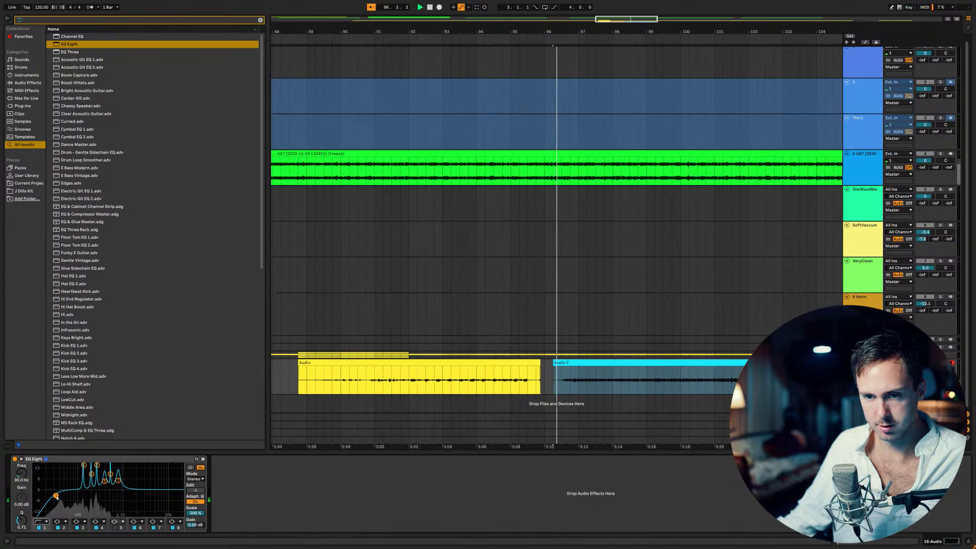
{"action": "mouse_move", "coordinate": [69, 493]}
{"action": "left_mouse_down"}
{"action": "mouse_move", "coordinate": [100, 493]}
{"action": "mouse_move", "coordinate": [85, 502]}
{"action": "left_mouse_up"}
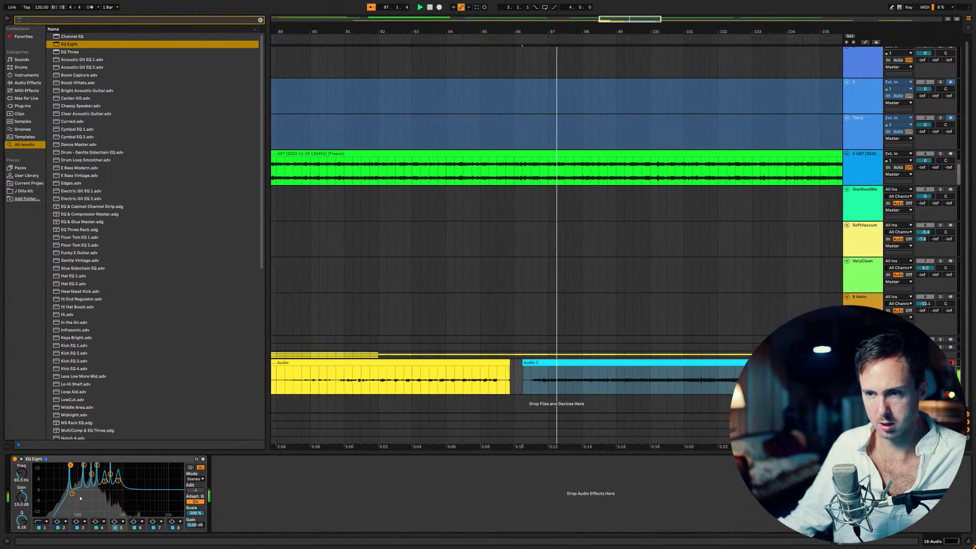
{"action": "key", "text": "space"}
Step: Freeze the EQ track and copy its frozen Audio 2 clip onto the audio track below
{"action": "right_click", "coordinate": [872, 184]}
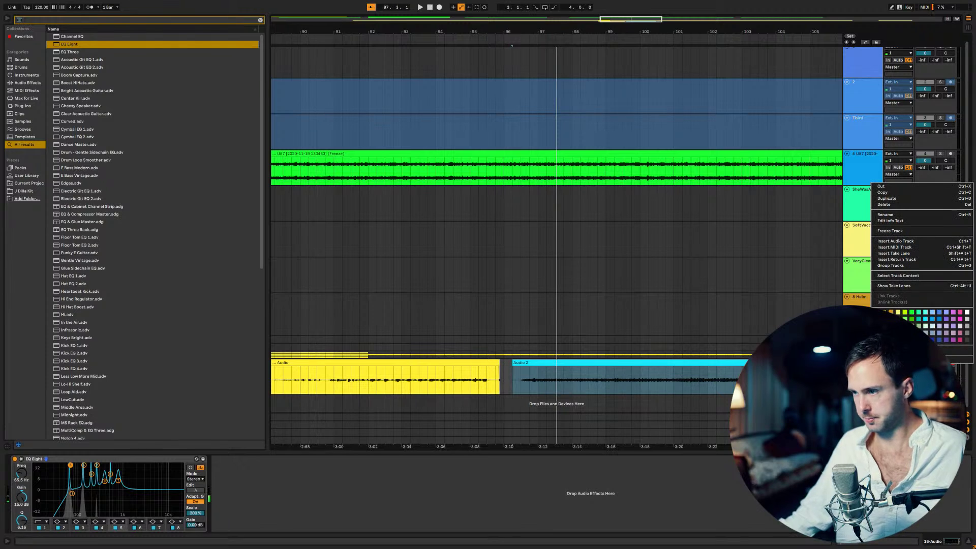
{"action": "left_click", "coordinate": [905, 231]}
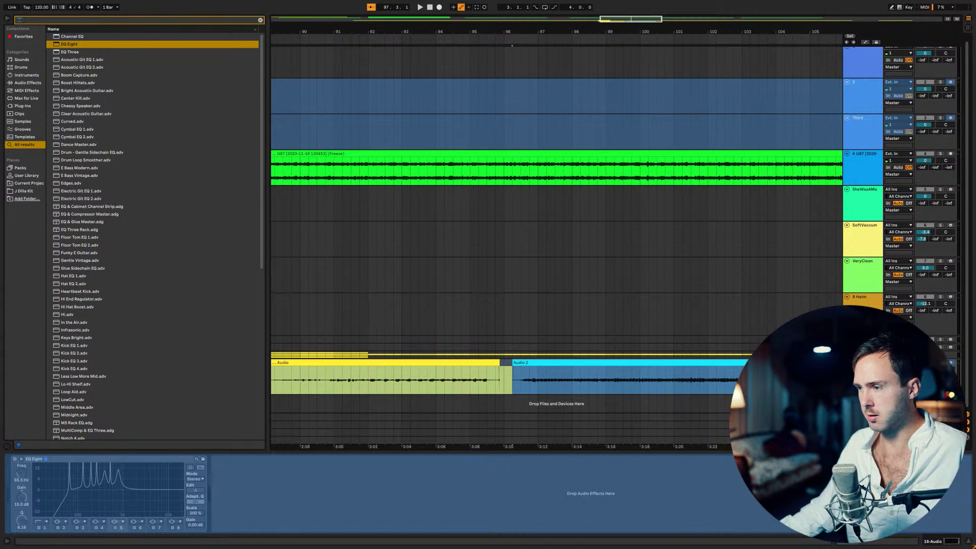
{"action": "scroll", "coordinate": [619, 229], "scroll_direction": "down", "scroll_amount": 2}
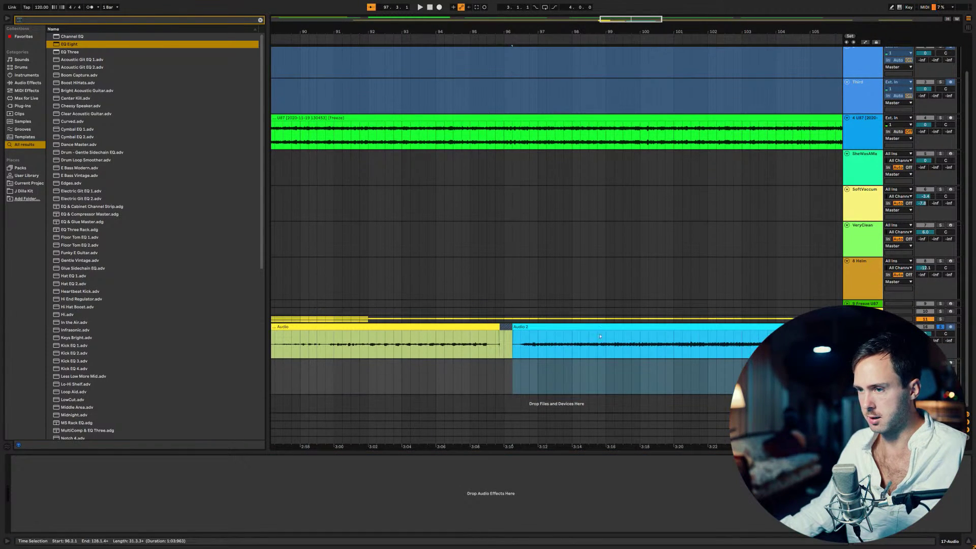
{"action": "left_click", "coordinate": [592, 351]}
{"action": "key", "text": "ctrl+alt+b"}
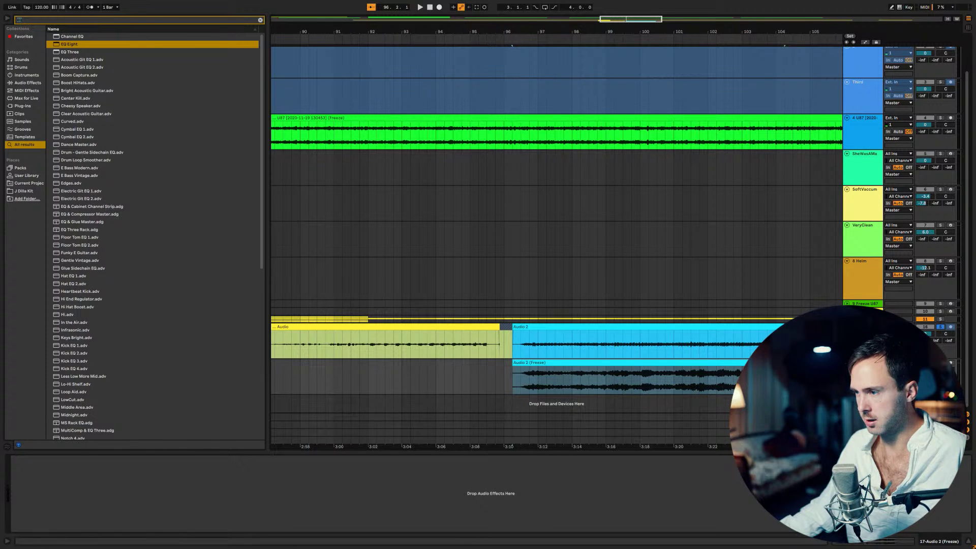
Step: Load the frozen clip into a new Simpler instrument and move the sample start to where the louder sound begins
{"action": "type", "text": "sim"}
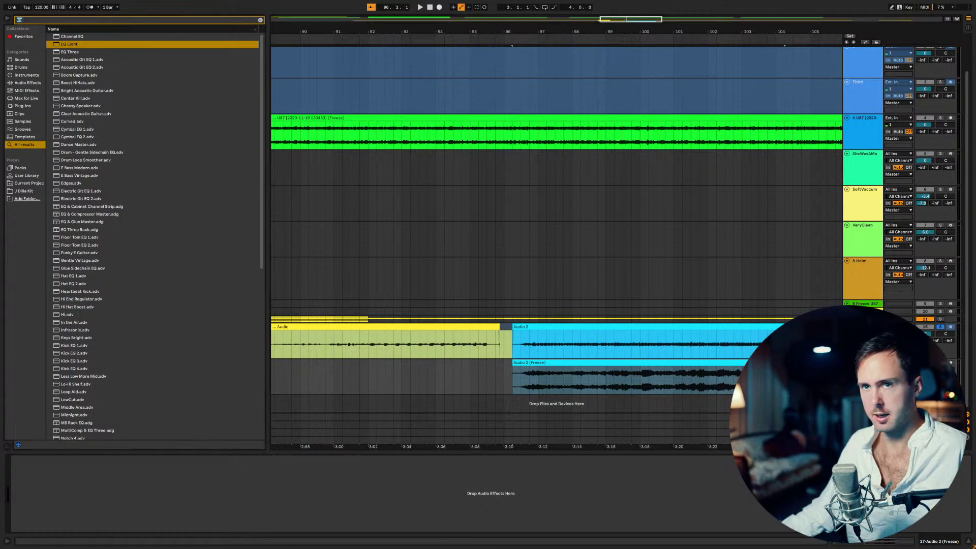
{"action": "type", "text": "pl"}
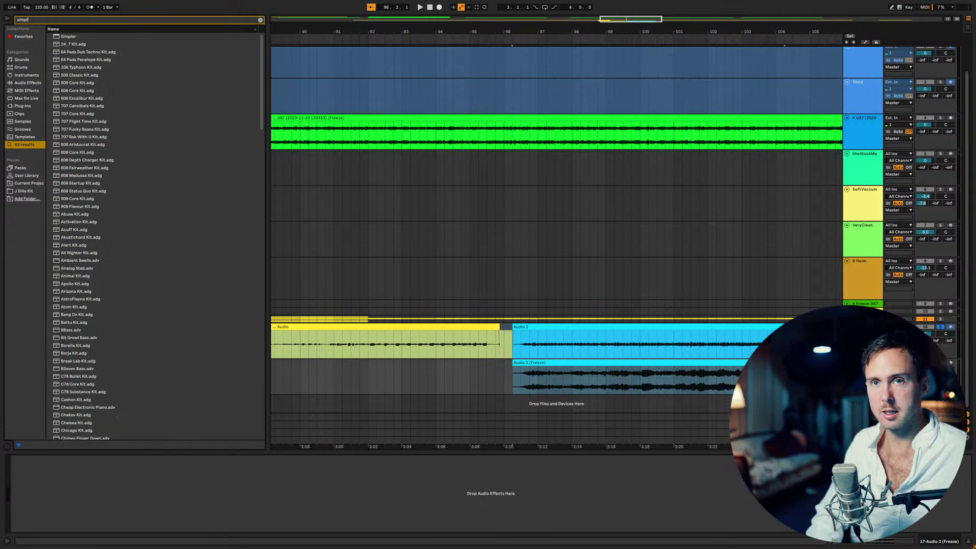
{"action": "key", "text": "Down"}
{"action": "key", "text": "Return"}
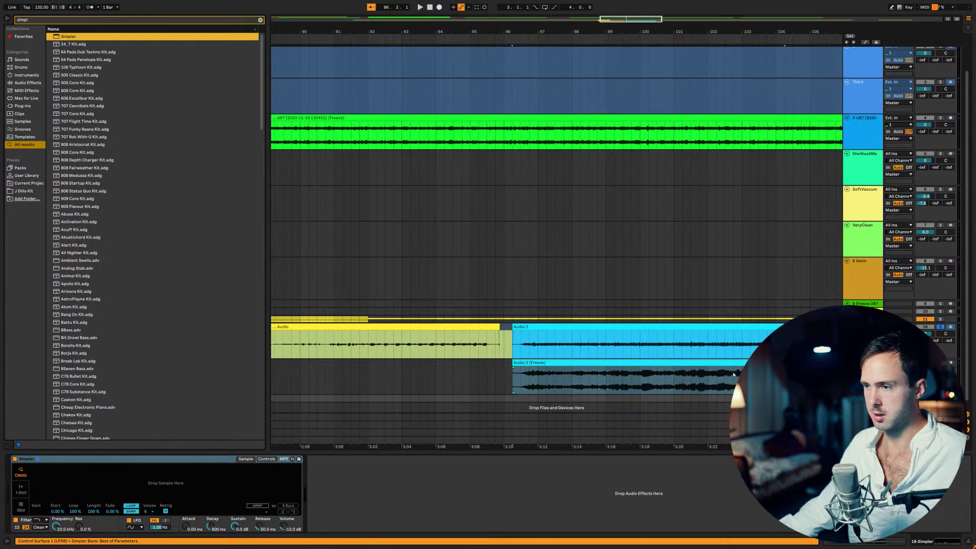
{"action": "left_click_drag", "start_coordinate": [732, 365], "coordinate": [297, 486]}
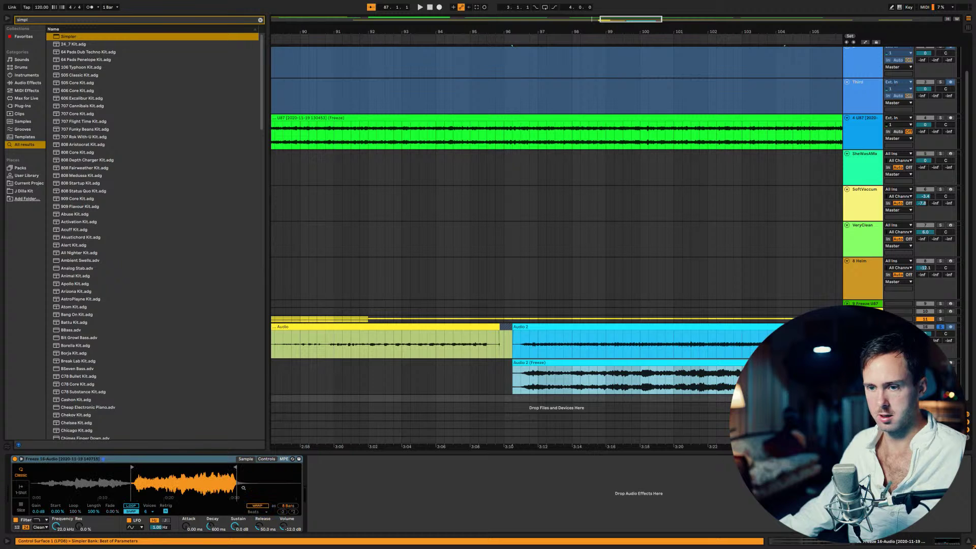
{"action": "scroll", "coordinate": [132, 483], "scroll_direction": "up", "scroll_amount": 5}
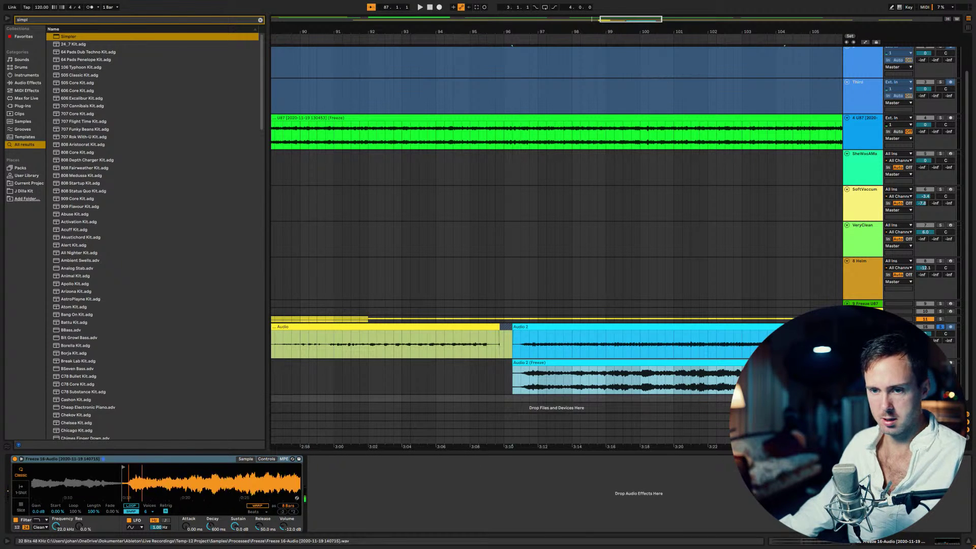
{"action": "left_click_drag", "start_coordinate": [78, 465], "coordinate": [186, 467]}
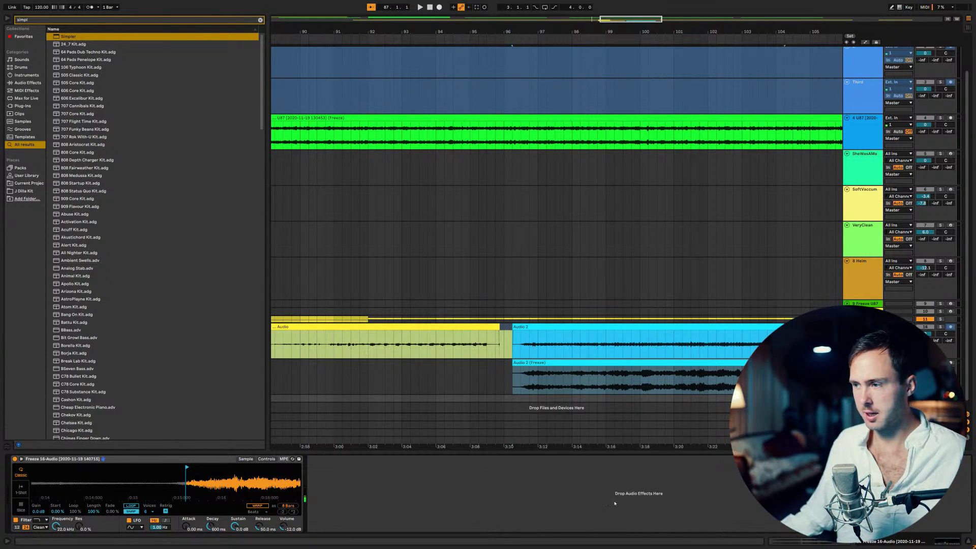
Step: Unfreeze and solo the EQ track, then switch off the 196 Hz and 786 Hz EQ bands during playback
{"action": "right_click", "coordinate": [905, 329]}
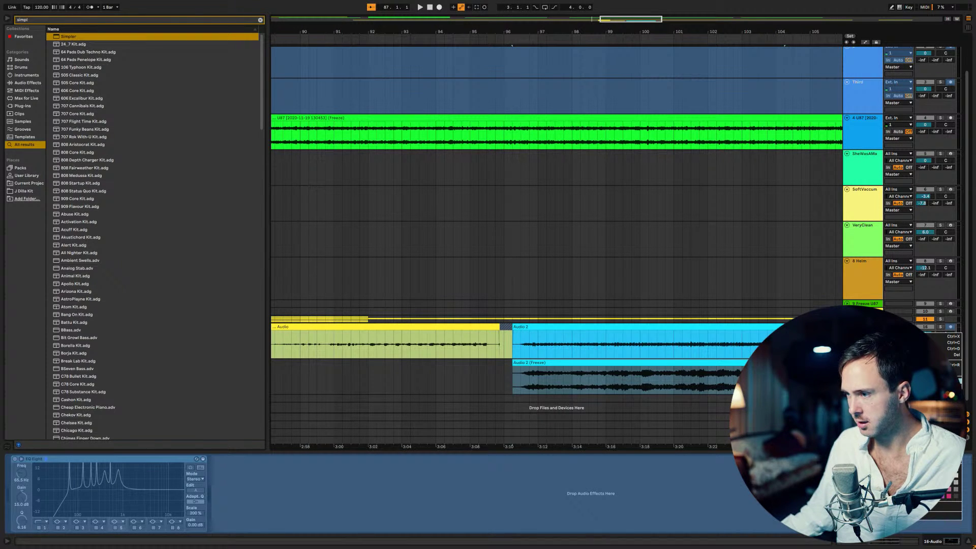
{"action": "left_click", "coordinate": [521, 370]}
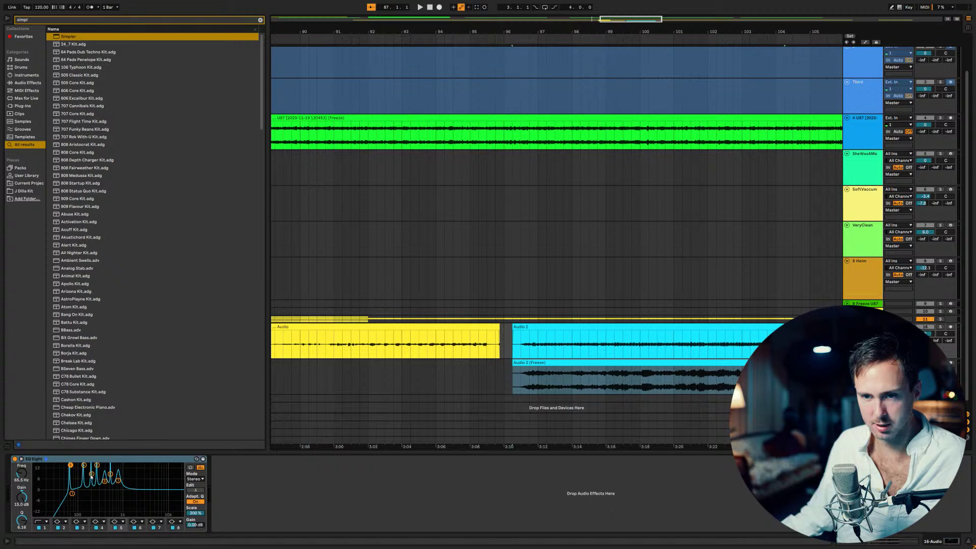
{"action": "left_click", "coordinate": [91, 475]}
{"action": "key", "text": "space"}
{"action": "left_click", "coordinate": [940, 326]}
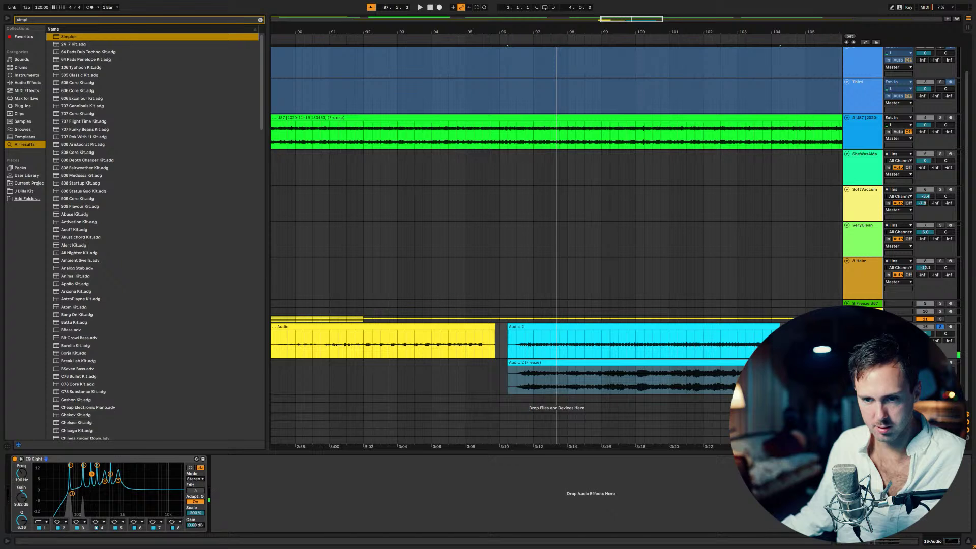
{"action": "left_click", "coordinate": [77, 527]}
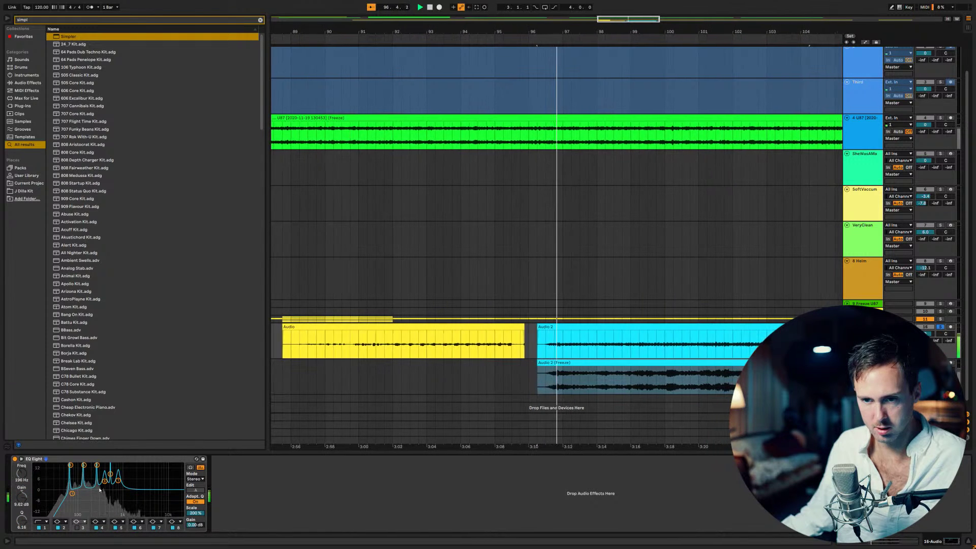
{"action": "left_click", "coordinate": [151, 529]}
{"action": "left_click", "coordinate": [152, 528]}
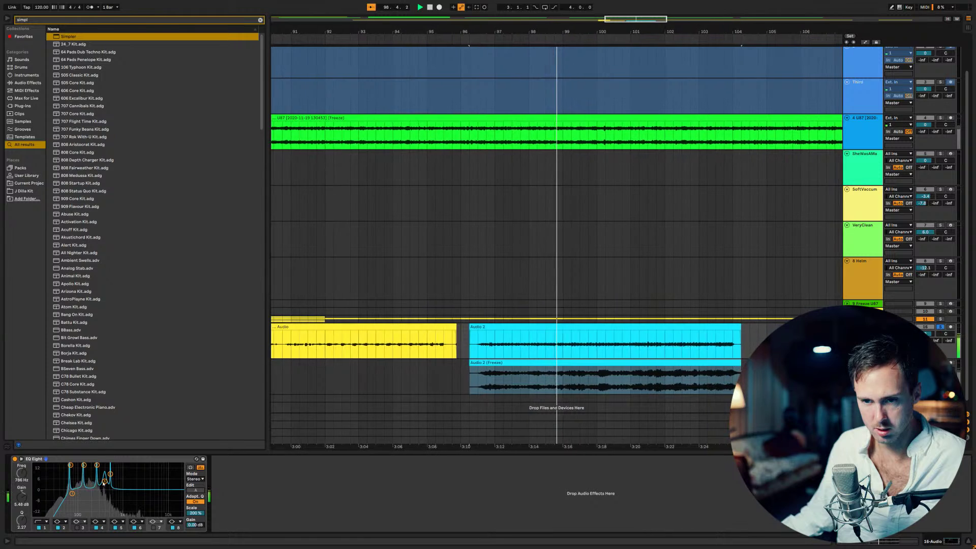
{"action": "key", "text": "space"}
Step: Freeze the EQ track again and load its new frozen Audio 2 clip into Simpler, with the earlier frozen clip moved aside to bar 104
{"action": "right_click", "coordinate": [935, 335]}
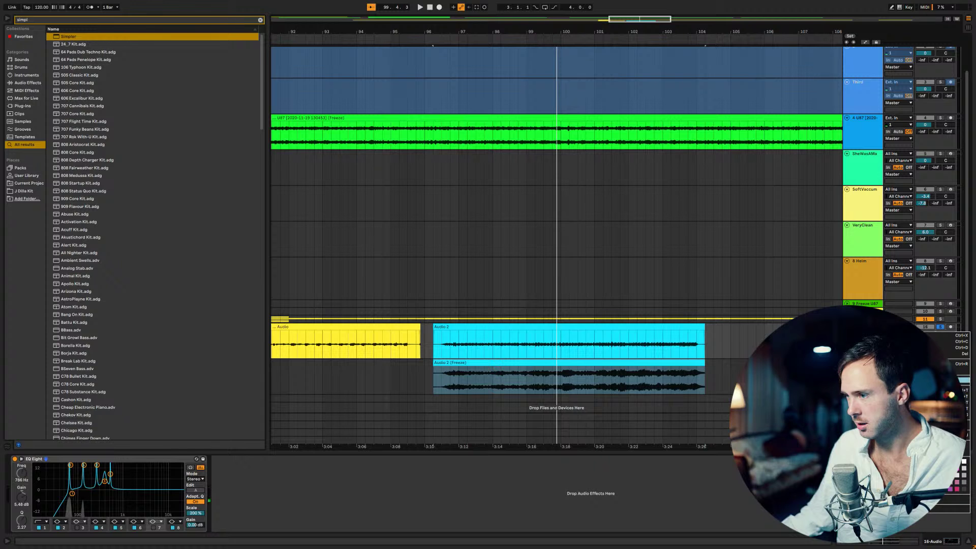
{"action": "left_click", "coordinate": [960, 379]}
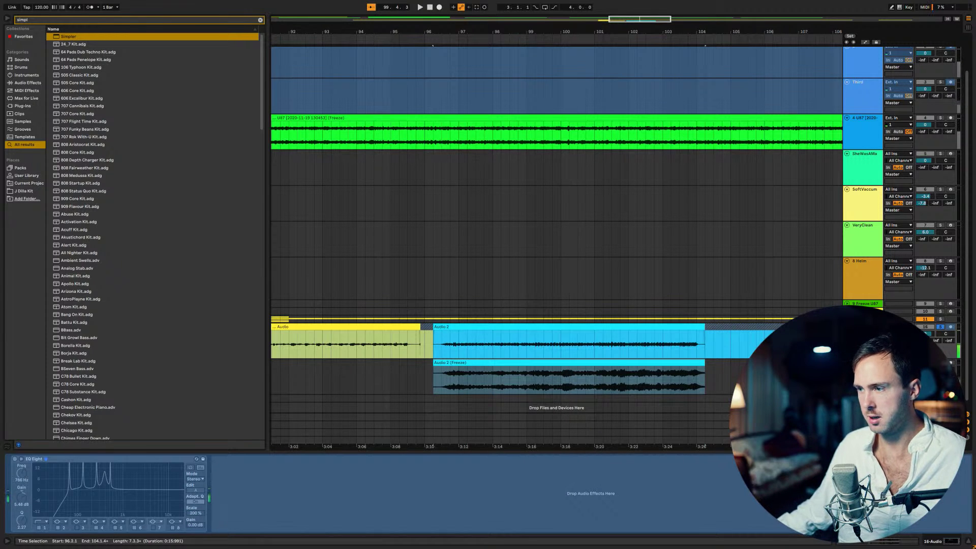
{"action": "left_click", "coordinate": [456, 360]}
{"action": "left_click_drag", "start_coordinate": [456, 359], "coordinate": [457, 361]}
{"action": "left_click_drag", "start_coordinate": [461, 363], "coordinate": [741, 359]}
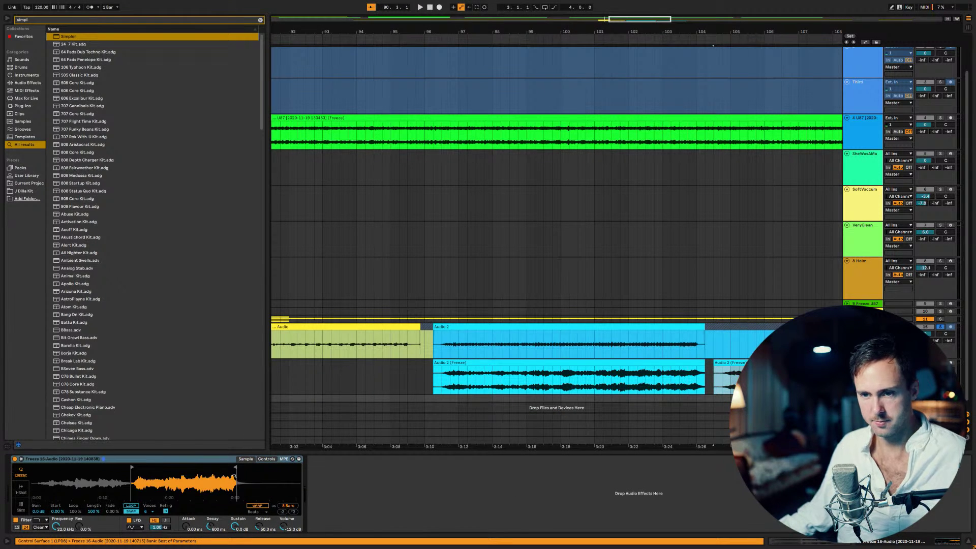
Step: Move Simpler's sample start to the onset of the louder section and set the voices to 32
{"action": "scroll", "coordinate": [141, 489], "scroll_direction": "up", "scroll_amount": 5}
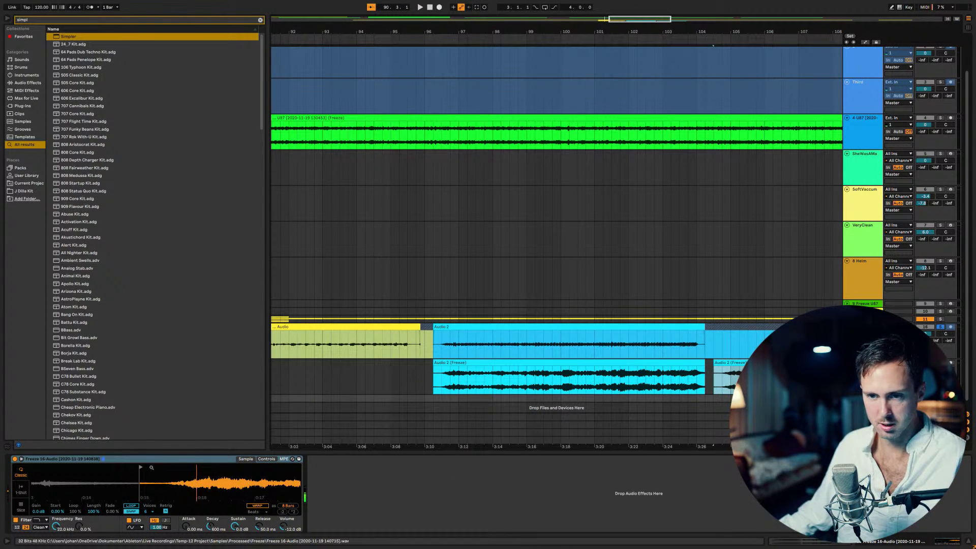
{"action": "left_click_drag", "start_coordinate": [148, 468], "coordinate": [192, 468]}
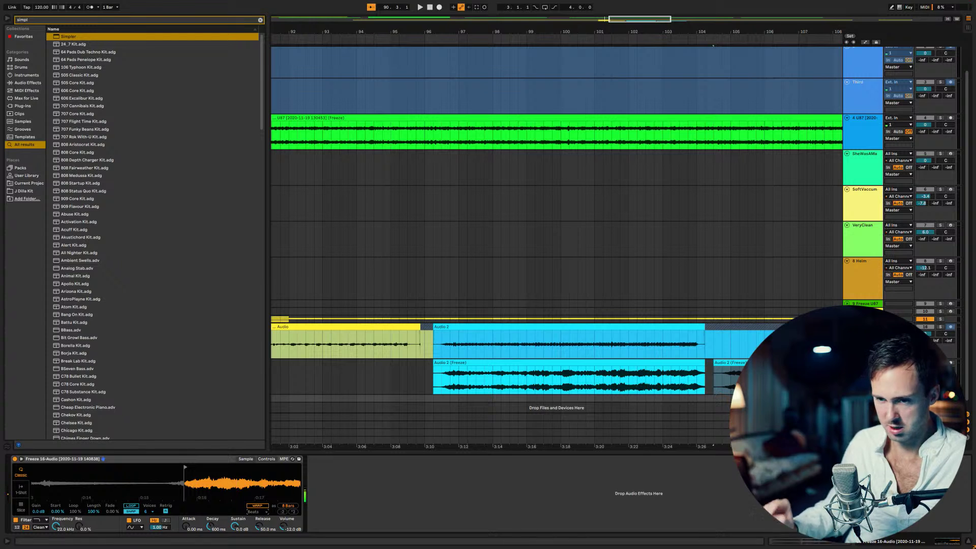
{"action": "left_click", "coordinate": [145, 511]}
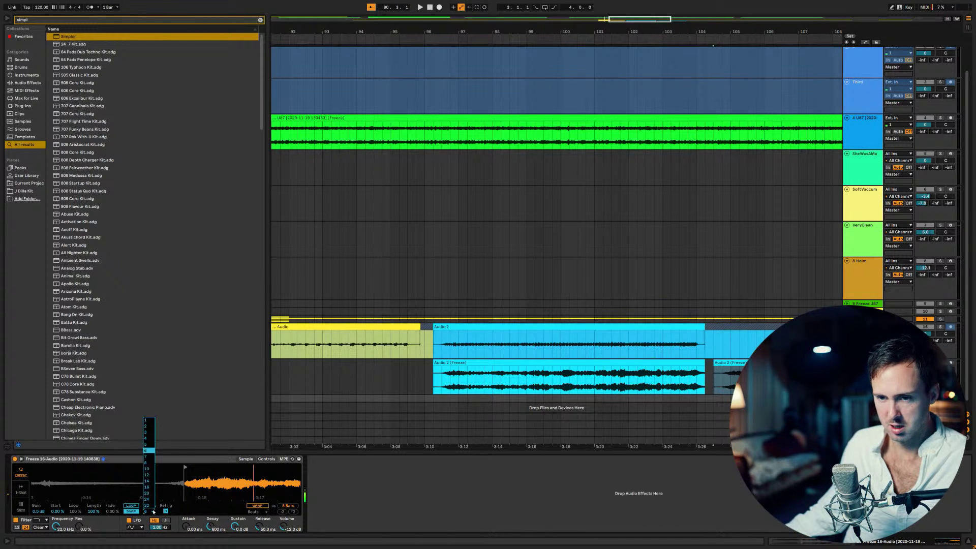
{"action": "left_click", "coordinate": [148, 505]}
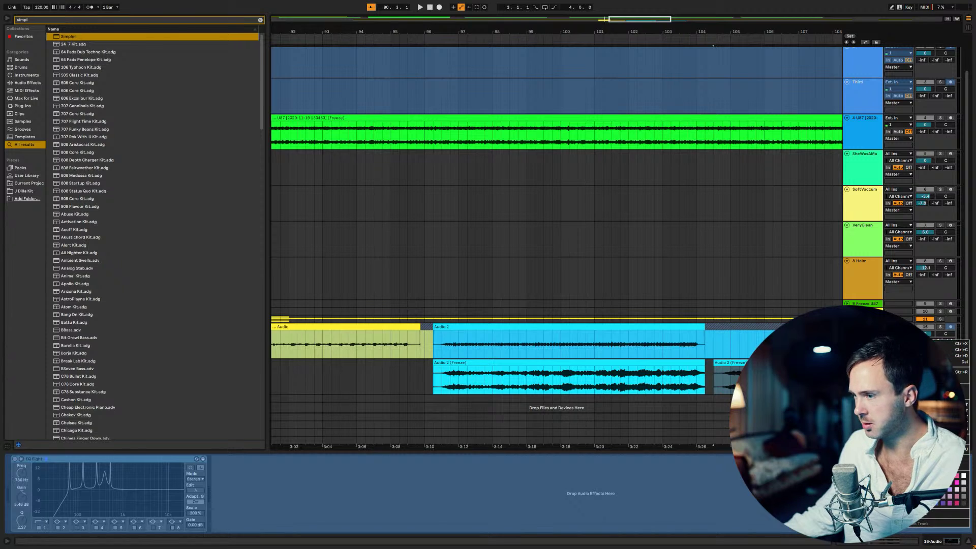
Step: Unfreeze the EQ track and duplicate its EQ Eight while playing the take from bar 97
{"action": "left_click", "coordinate": [144, 472]}
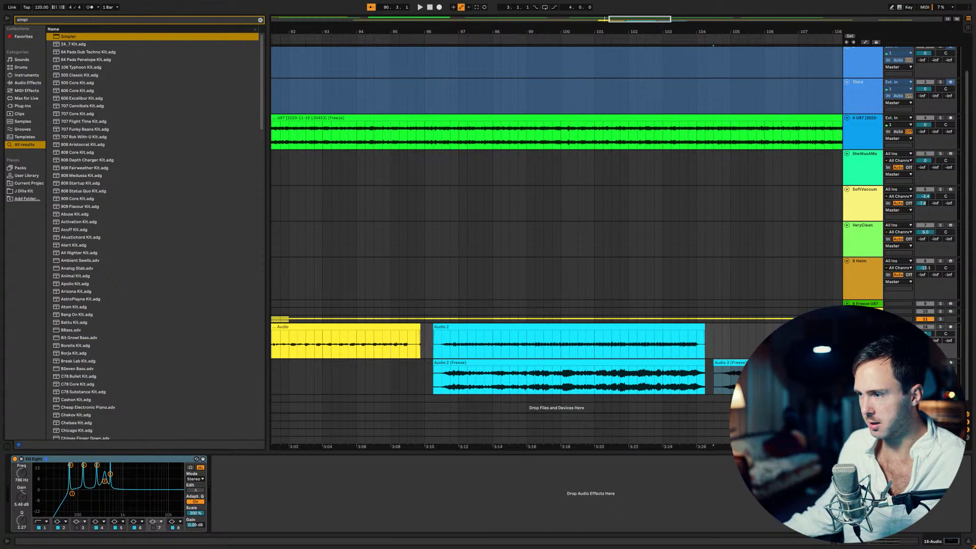
{"action": "left_click", "coordinate": [464, 339]}
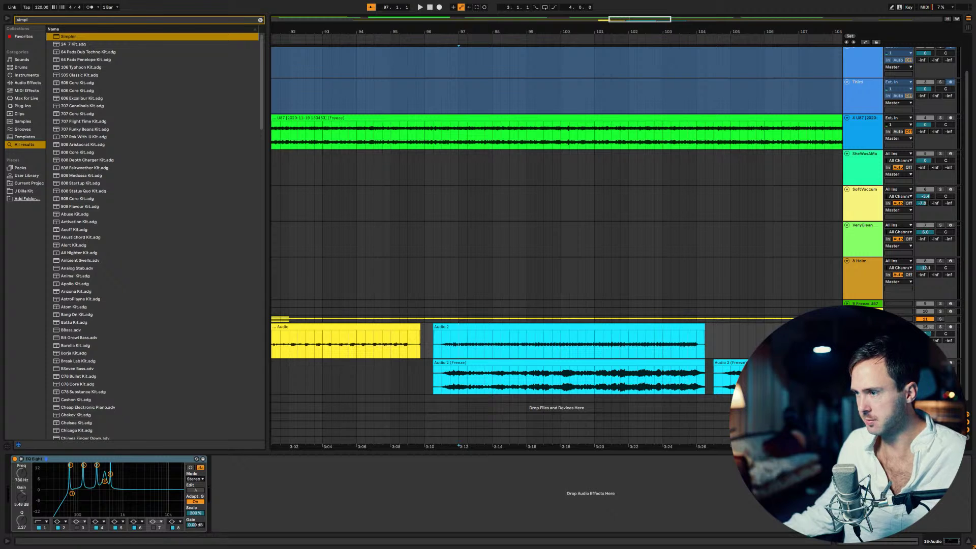
{"action": "key", "text": "space"}
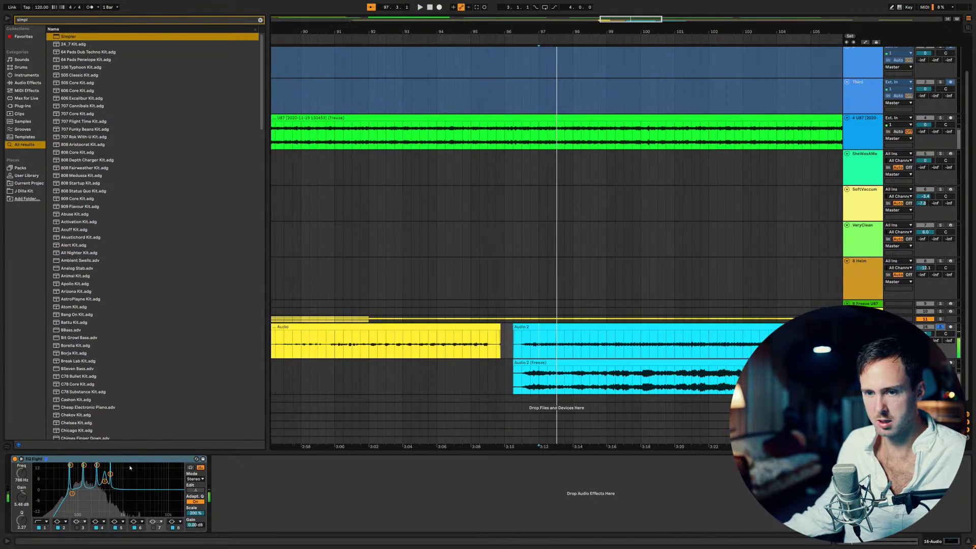
{"action": "left_click", "coordinate": [133, 457]}
{"action": "key", "text": "ctrl+d"}
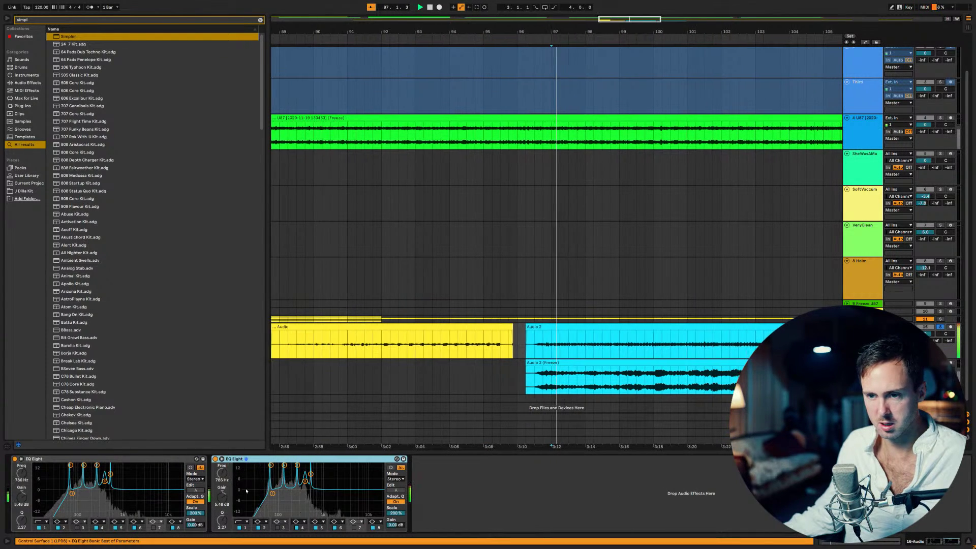
Step: Try lowering the Scale of the duplicated EQ Eight during playback
{"action": "left_click_drag", "start_coordinate": [395, 512], "coordinate": [395, 539]}
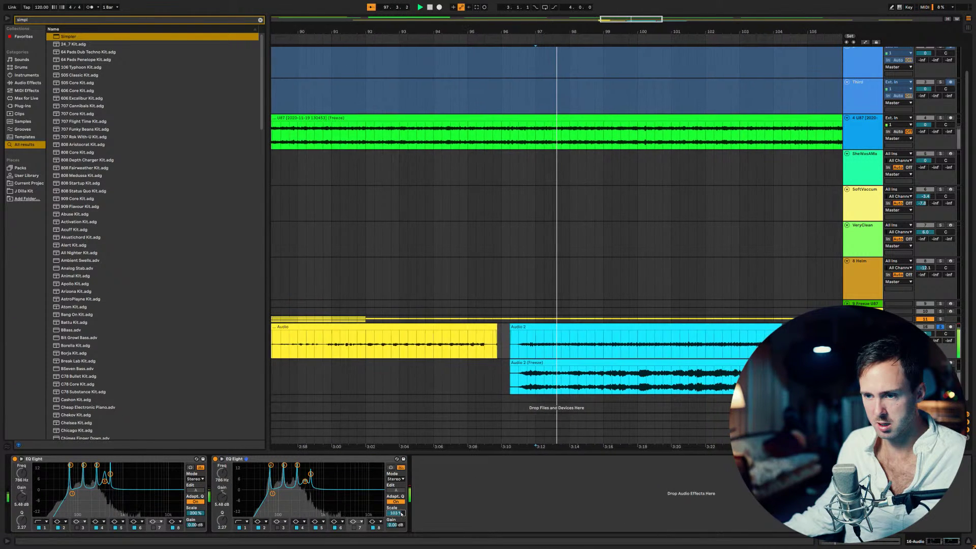
{"action": "key", "text": "ctrl+z"}
{"action": "key", "text": "space"}
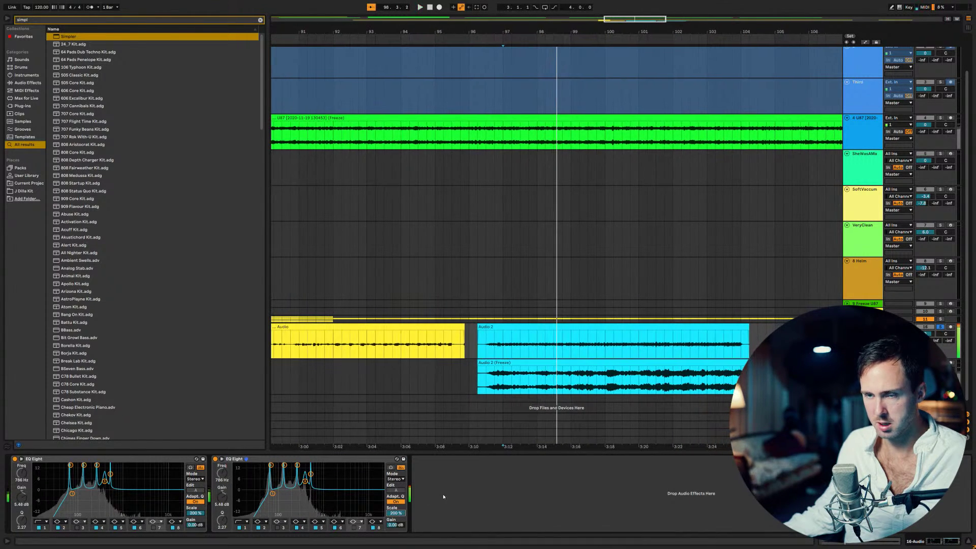
Step: Add a Utility after the two EQ Eights and lower its gain to about -26 dB while playing the take
{"action": "key", "text": "ctrl+f"}
{"action": "type", "text": "uti"}
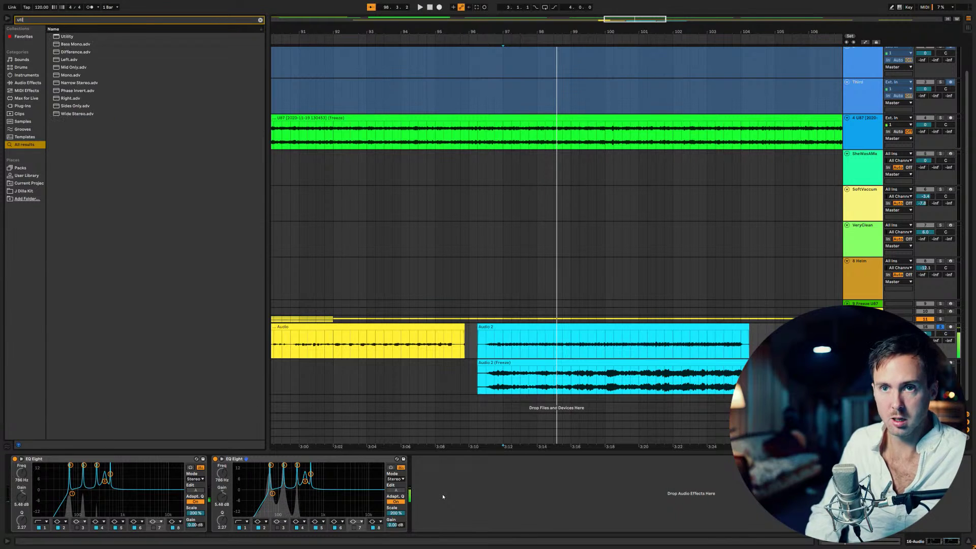
{"action": "key", "text": "Down"}
{"action": "key", "text": "Return"}
{"action": "key", "text": "space"}
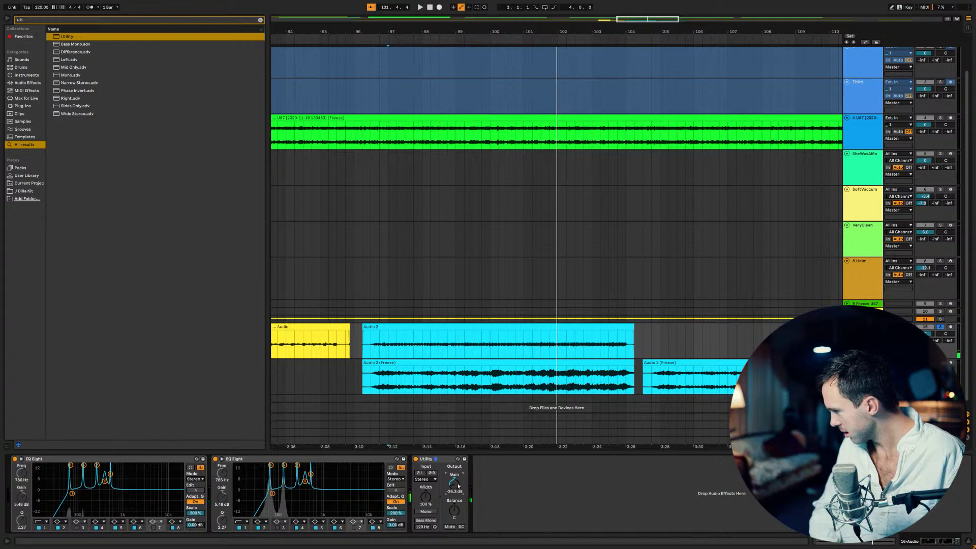
Step: Raise the Scale of the duplicated EQ Eight to about 103% while playing the take
{"action": "key", "text": "space"}
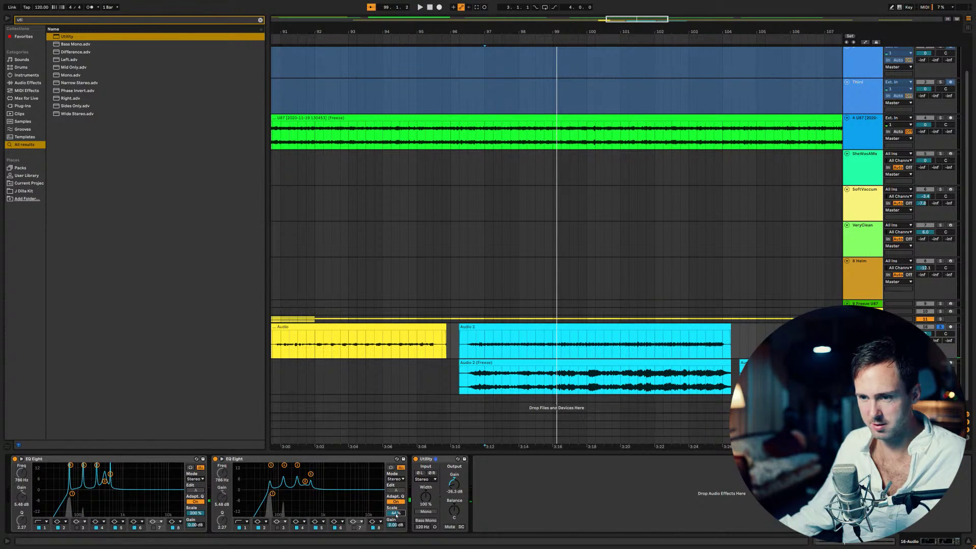
{"action": "key", "text": "space"}
{"action": "left_click_drag", "start_coordinate": [396, 515], "coordinate": [396, 485]}
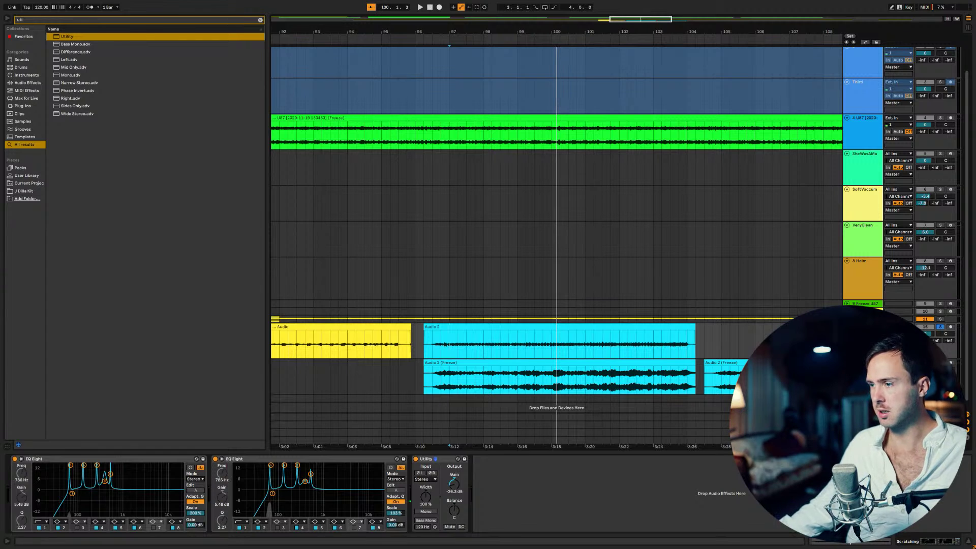
Step: Freeze the EQ track and copy its frozen clip to the audio track below at about bar 114
{"action": "right_click", "coordinate": [864, 329]}
{"action": "left_click", "coordinate": [910, 416]}
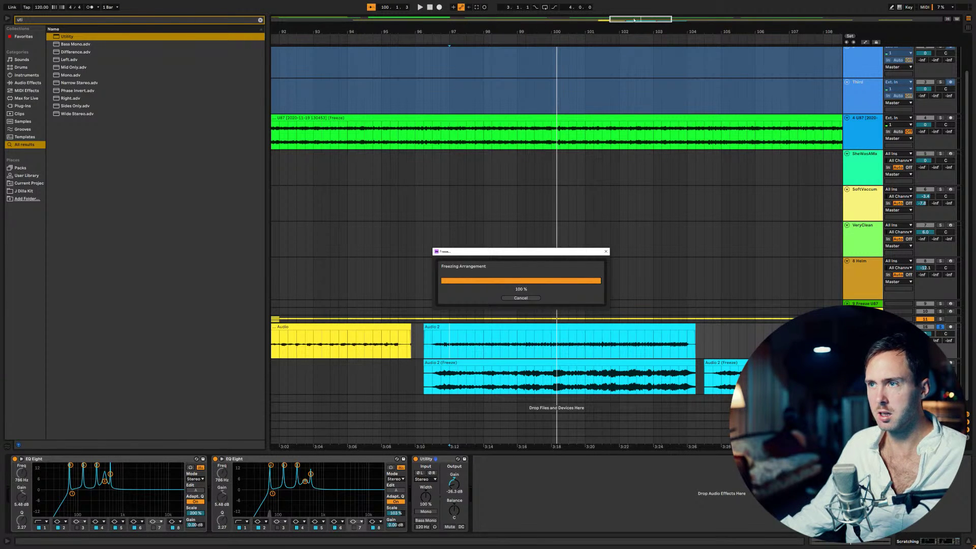
{"action": "scroll", "coordinate": [555, 321], "scroll_direction": "down", "scroll_amount": 5}
{"action": "left_click_drag", "start_coordinate": [556, 321], "coordinate": [732, 376]}
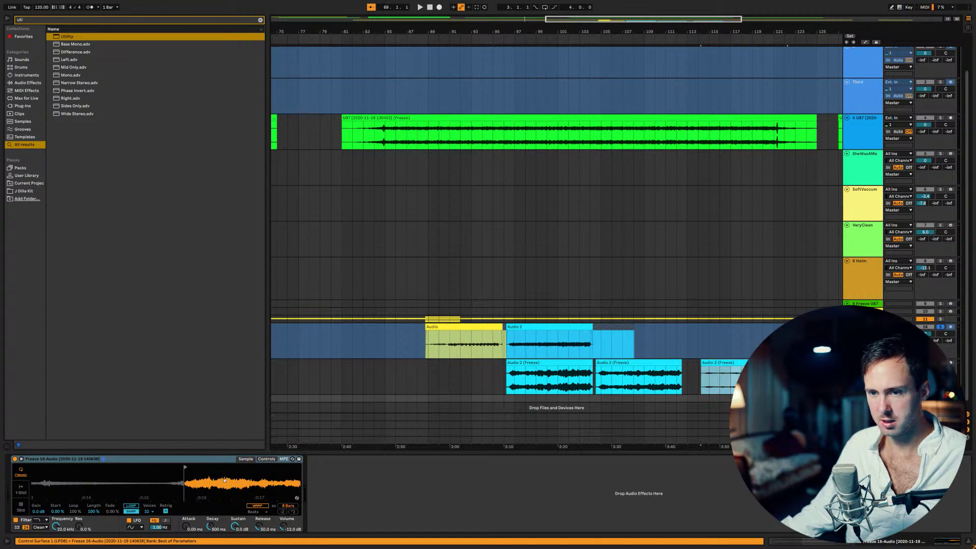
Step: In the new take's Simpler, move the sample start to the onset of the louder section and raise the volume to about -2.3 dB
{"action": "left_click_drag", "start_coordinate": [201, 500], "coordinate": [173, 511]}
{"action": "left_click_drag", "start_coordinate": [179, 466], "coordinate": [206, 471]}
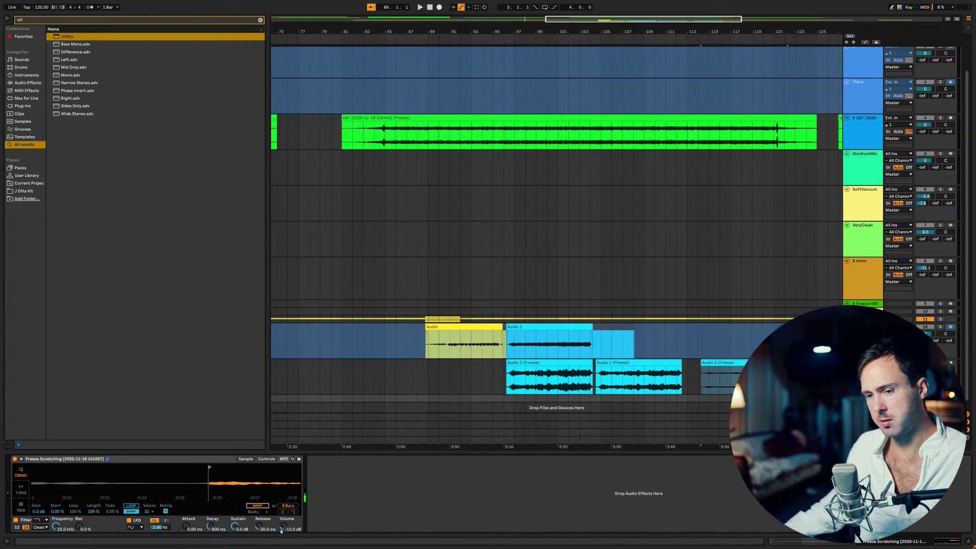
{"action": "left_click_drag", "start_coordinate": [281, 531], "coordinate": [281, 523]}
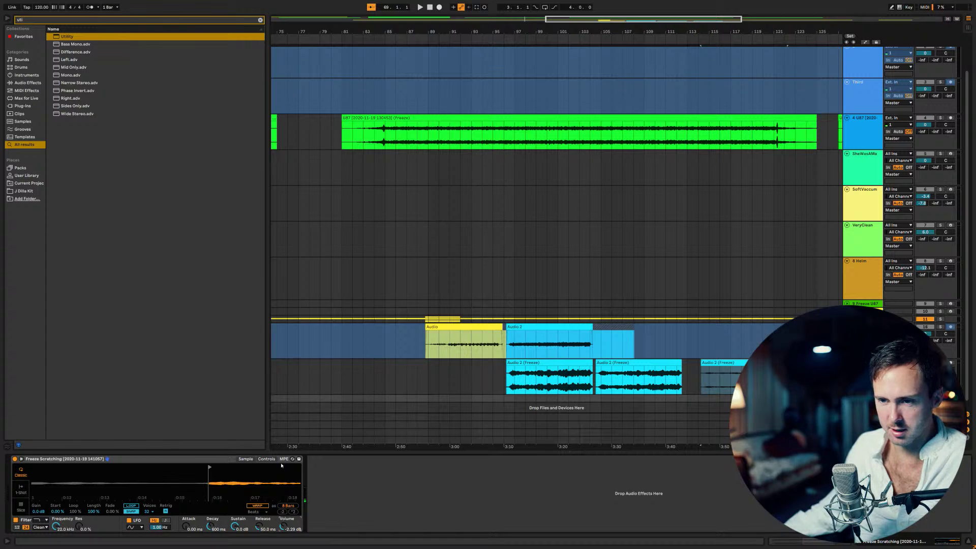
Step: Enable looping in the Scratching Simpler, with Loop at 57.0%, Length at 95.3% and Fade at 37.8%
{"action": "left_click", "coordinate": [267, 459]}
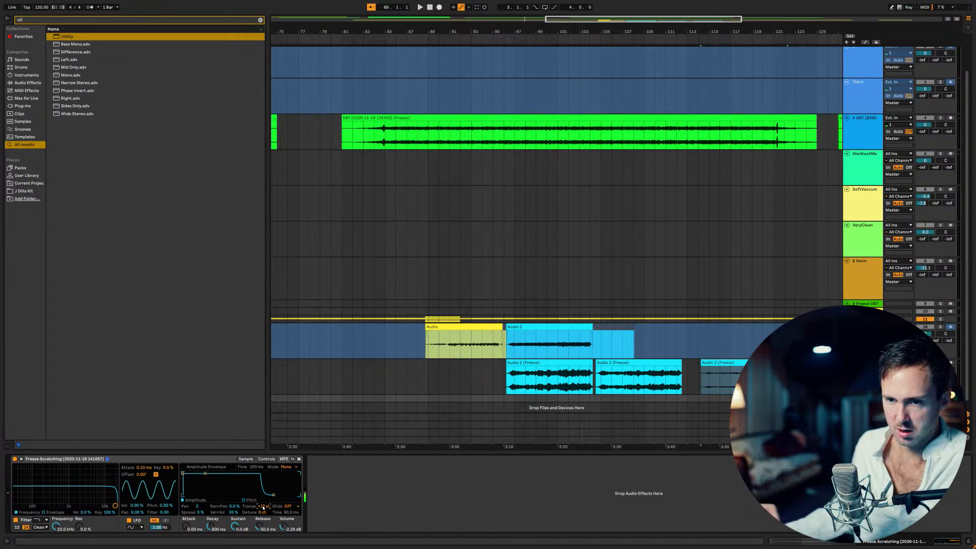
{"action": "left_click", "coordinate": [246, 459]}
{"action": "scroll", "coordinate": [168, 483], "scroll_direction": "down", "scroll_amount": 5}
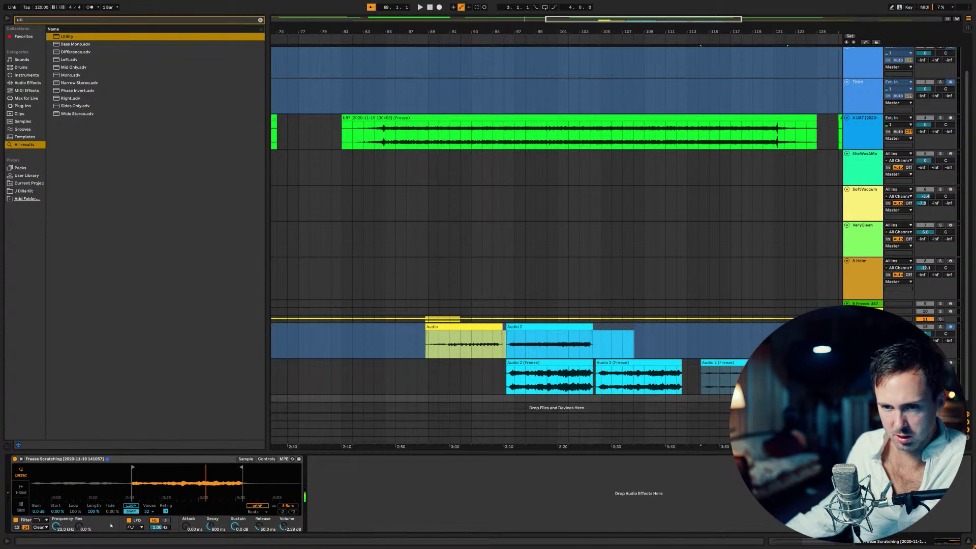
{"action": "left_click", "coordinate": [130, 506]}
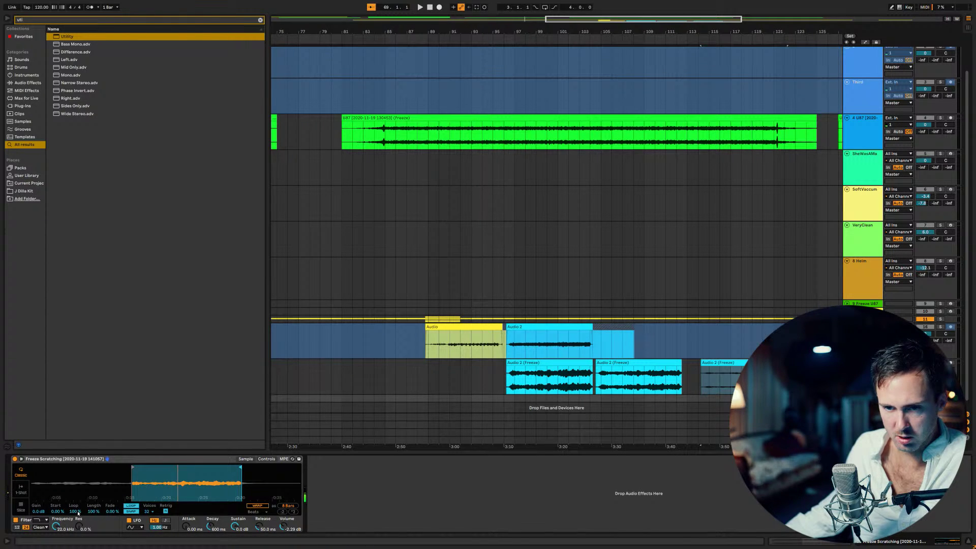
{"action": "left_click_drag", "start_coordinate": [74, 511], "coordinate": [75, 540]}
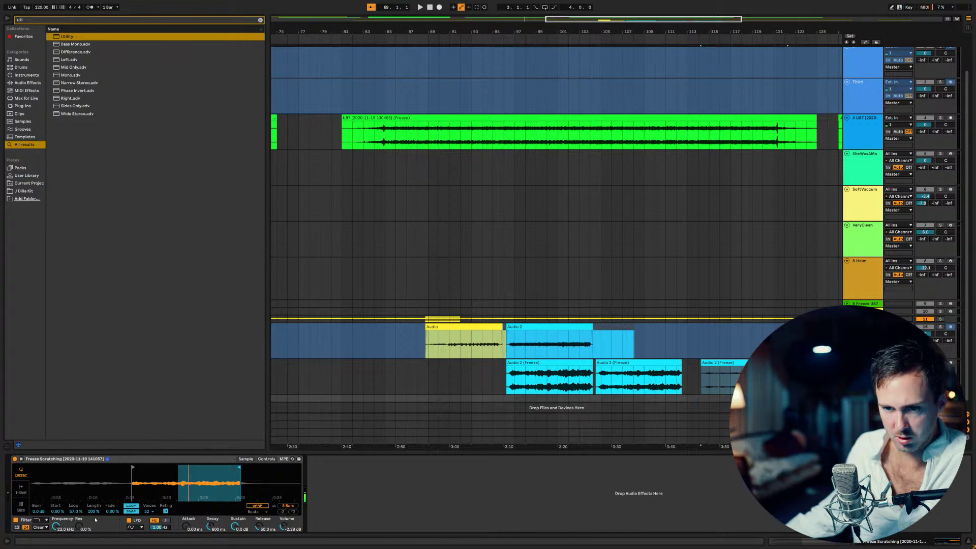
{"action": "left_click_drag", "start_coordinate": [97, 512], "coordinate": [113, 497]}
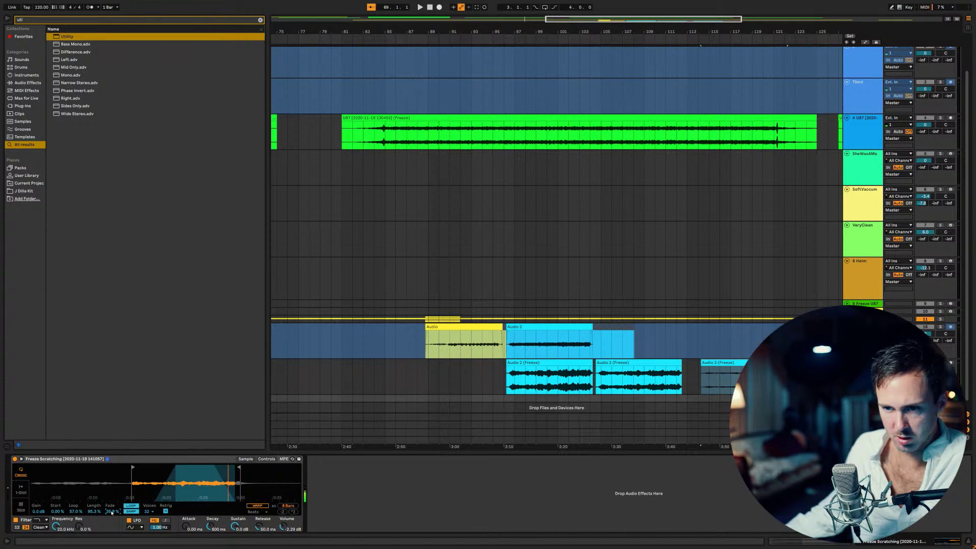
{"action": "left_click_drag", "start_coordinate": [111, 513], "coordinate": [111, 502]}
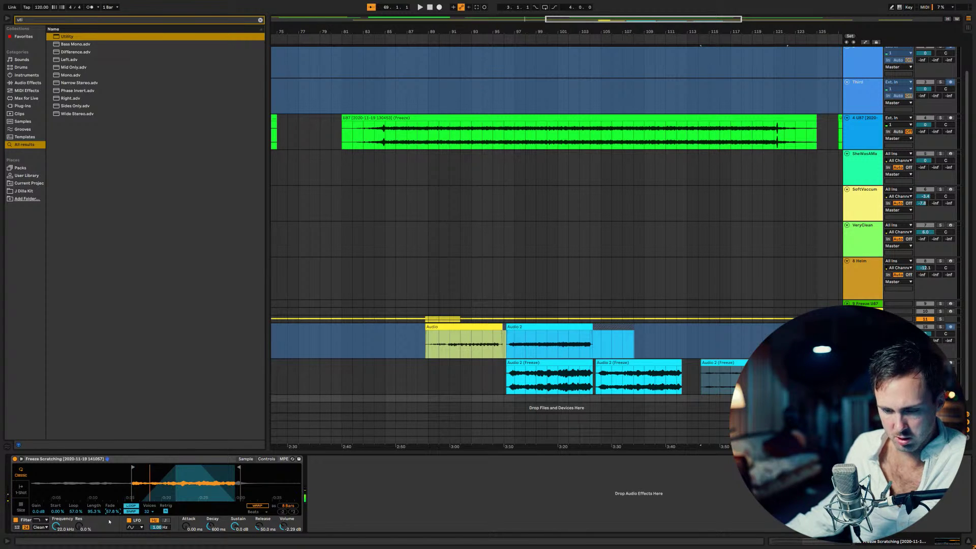
Step: Change Simpler's volume again and lengthen its attack to about 0.38 ms
{"action": "double_click", "coordinate": [284, 527]}
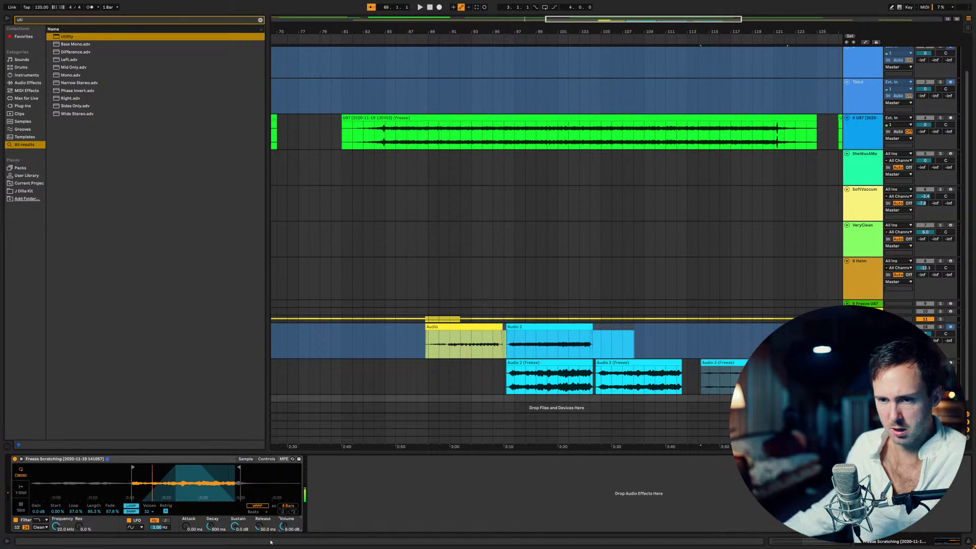
{"action": "left_click_drag", "start_coordinate": [194, 531], "coordinate": [194, 527]}
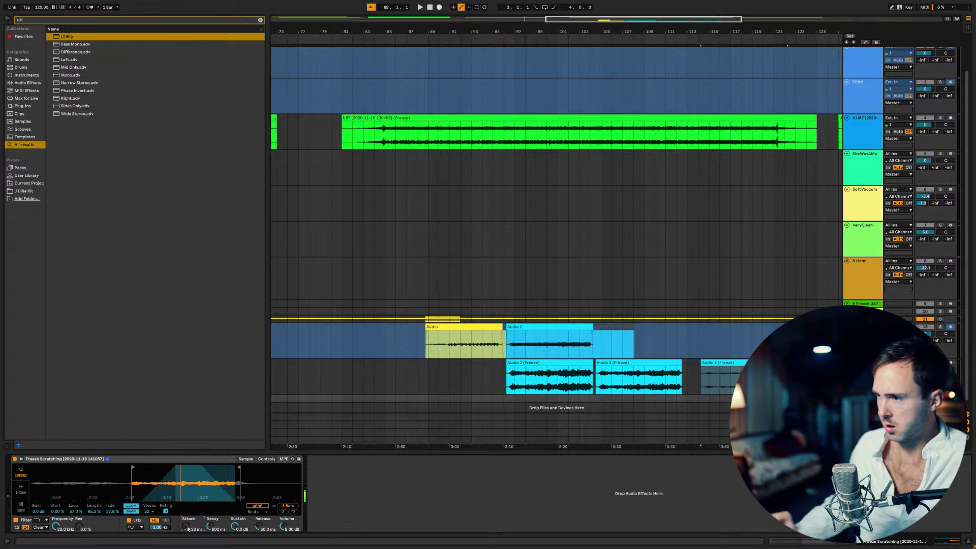
Step: Move the new Simpler track directly above SheWasAMachine, then turn off its solo and keep it armed
{"action": "scroll", "coordinate": [610, 229], "scroll_direction": "down", "scroll_amount": 1}
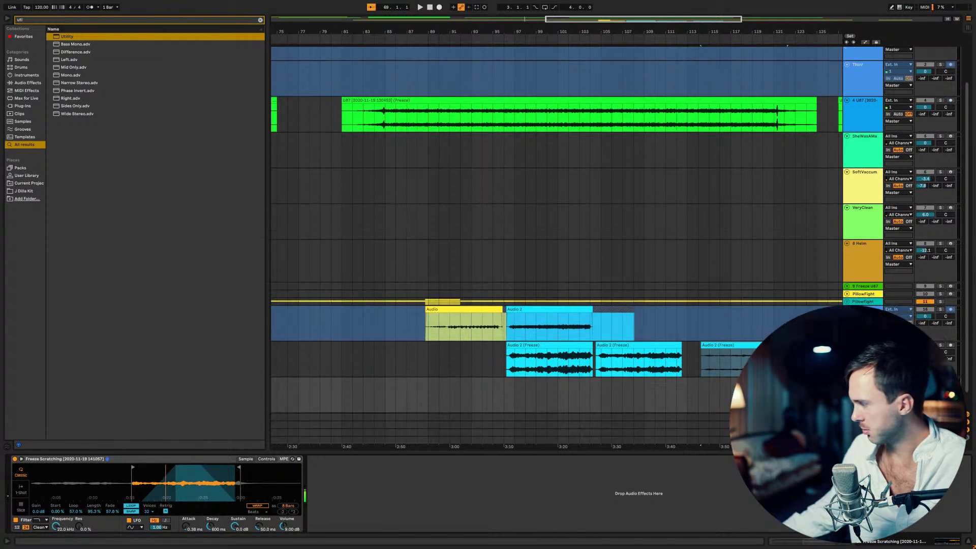
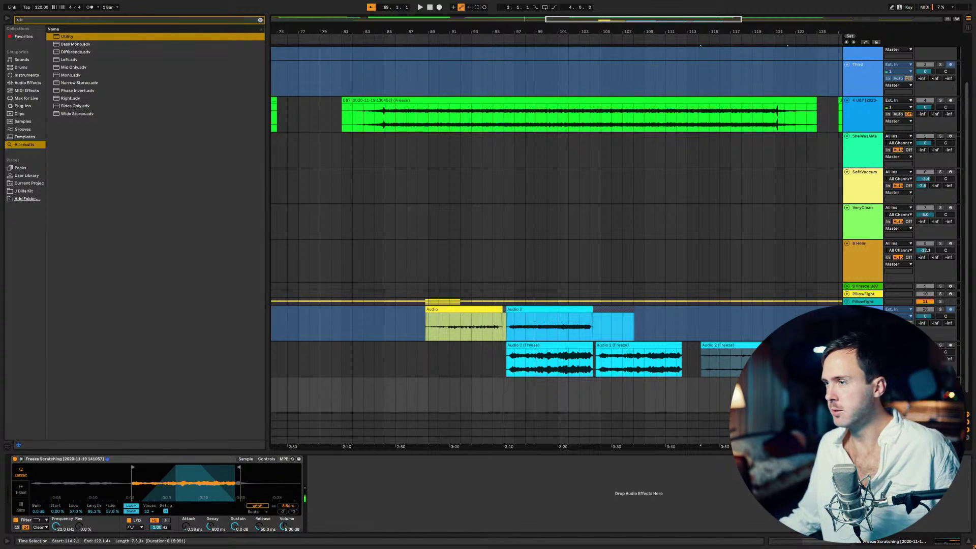
{"action": "scroll", "coordinate": [870, 259], "scroll_direction": "up", "scroll_amount": 3}
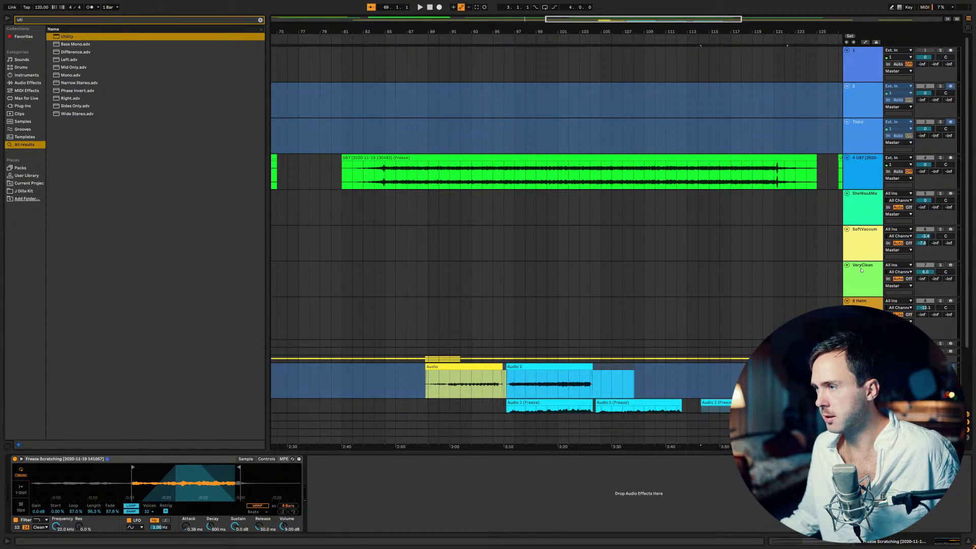
{"action": "scroll", "coordinate": [861, 270], "scroll_direction": "down", "scroll_amount": 4}
{"action": "left_click_drag", "start_coordinate": [875, 115], "coordinate": [874, 112]}
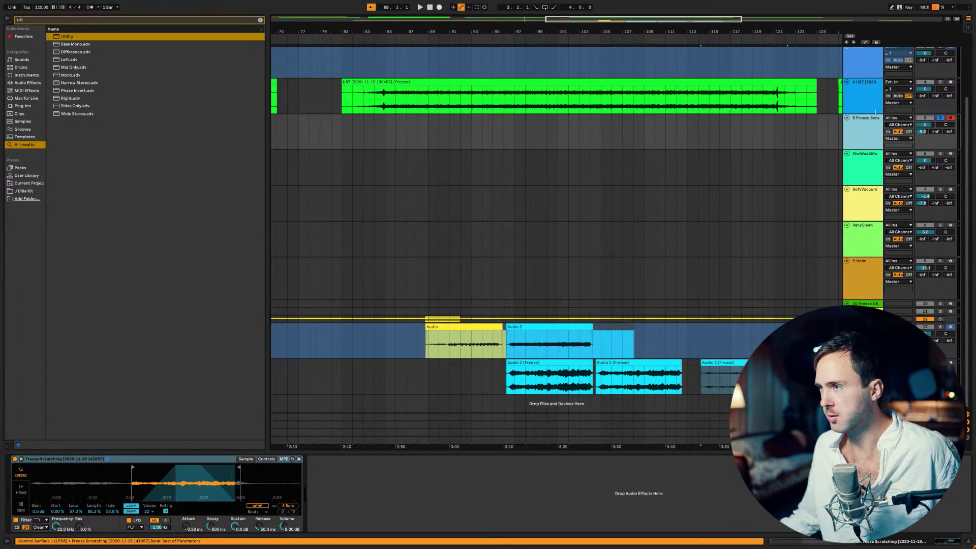
{"action": "left_click", "coordinate": [950, 118]}
{"action": "left_click", "coordinate": [940, 117]}
{"action": "left_click", "coordinate": [949, 118]}
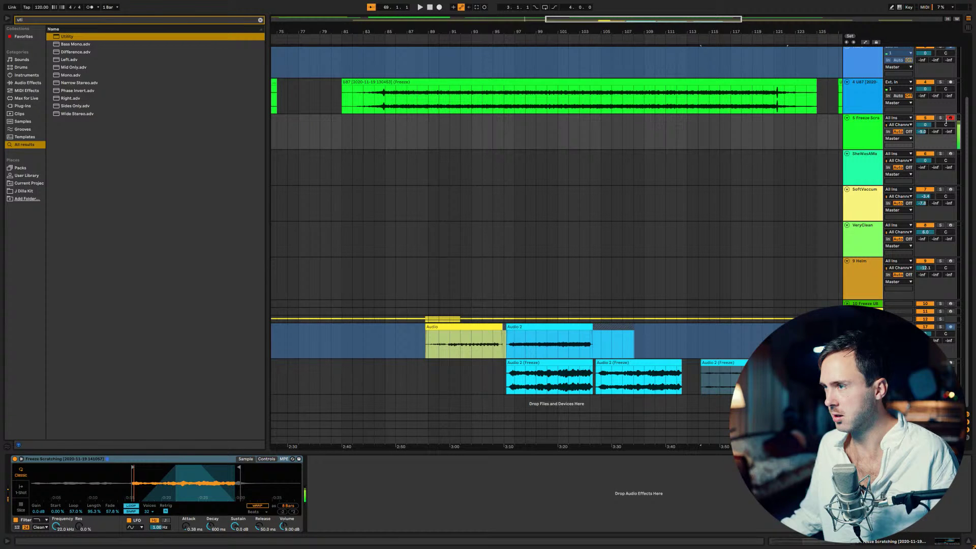
Step: Rename the new Simpler track Scratching
{"action": "left_click", "coordinate": [868, 129]}
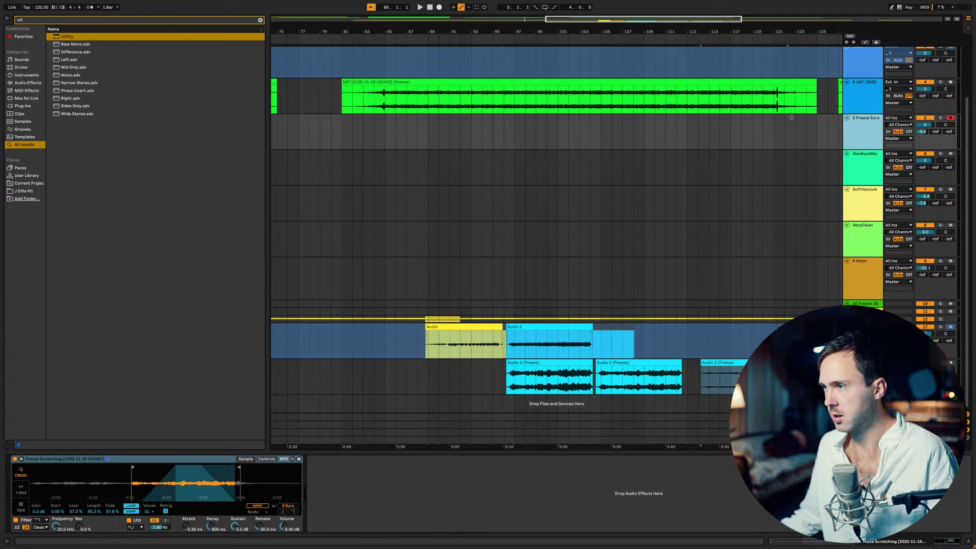
{"action": "double_click", "coordinate": [871, 118]}
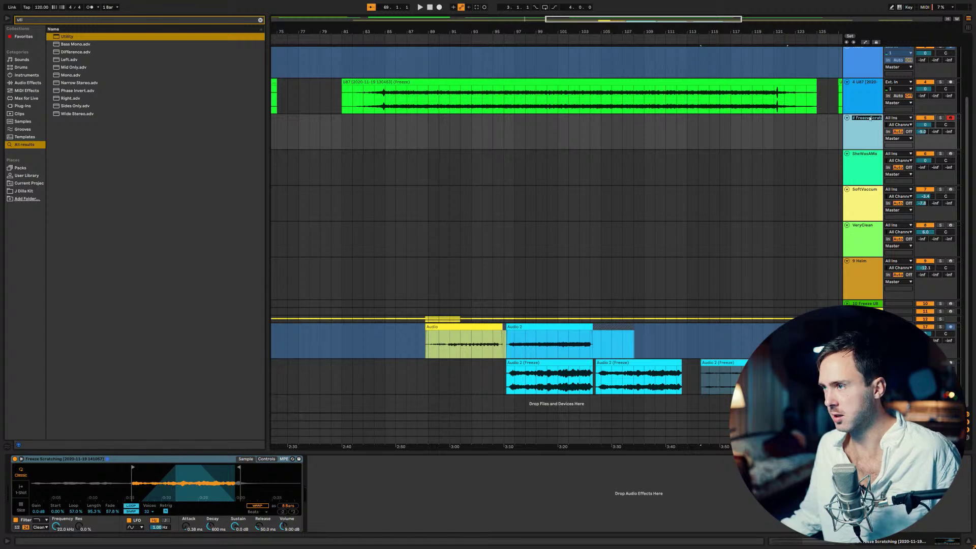
{"action": "key", "text": "BackSpace"}
{"action": "key", "text": "BackSpace"}
{"action": "key", "text": "BackSpace"}
{"action": "key", "text": "BackSpace"}
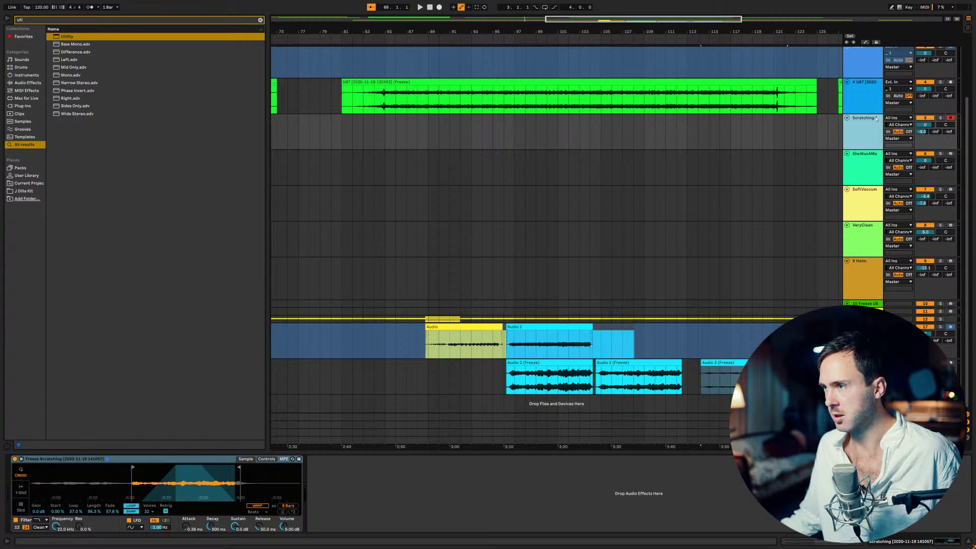
{"action": "key", "text": "ctrl+r"}
{"action": "type", "text": "Scratching"}
{"action": "key", "text": "Return"}
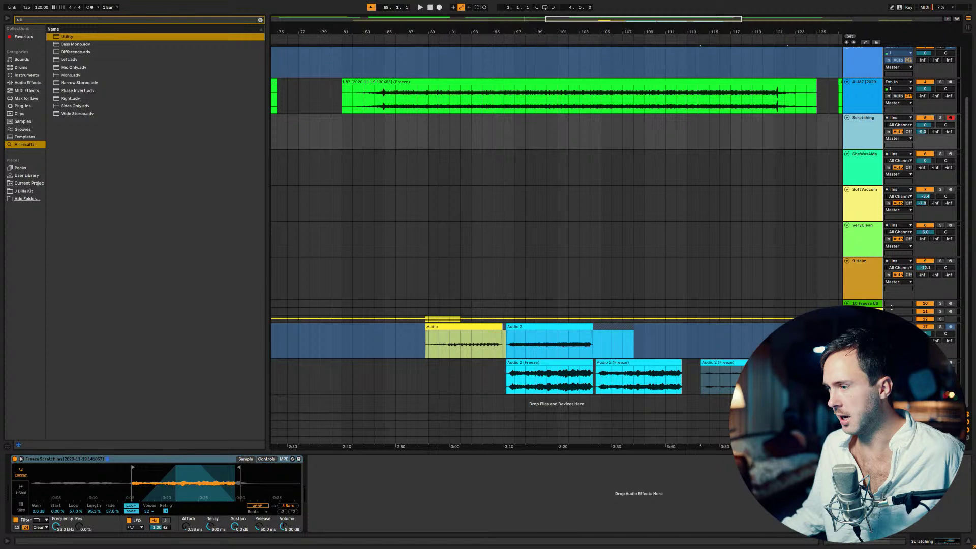
Step: Arm the Helm synth track alongside Scratching, then move the Helm track directly above the frozen U87 track
{"action": "scroll", "coordinate": [891, 306], "scroll_direction": "up", "scroll_amount": 3}
{"action": "scroll", "coordinate": [914, 285], "scroll_direction": "down", "scroll_amount": 3}
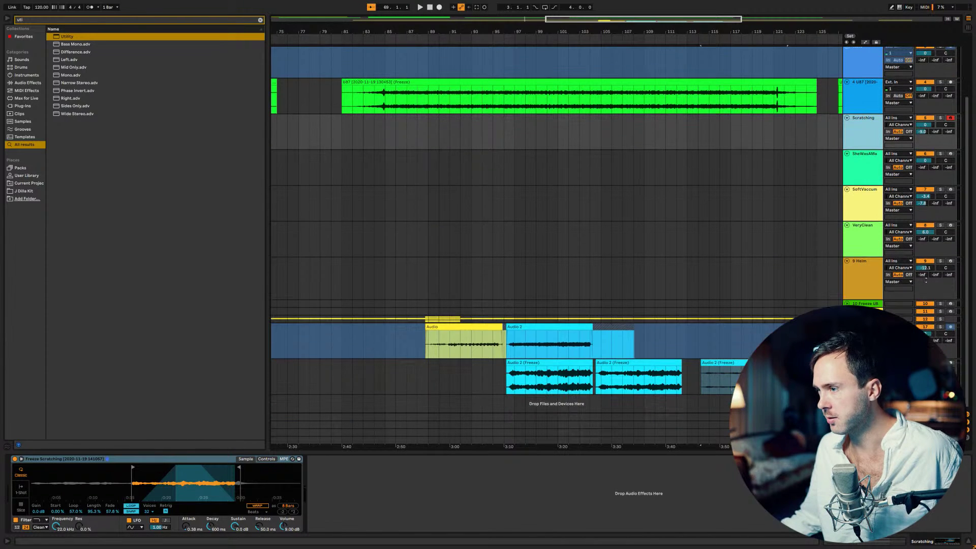
{"action": "left_click", "coordinate": [950, 261]}
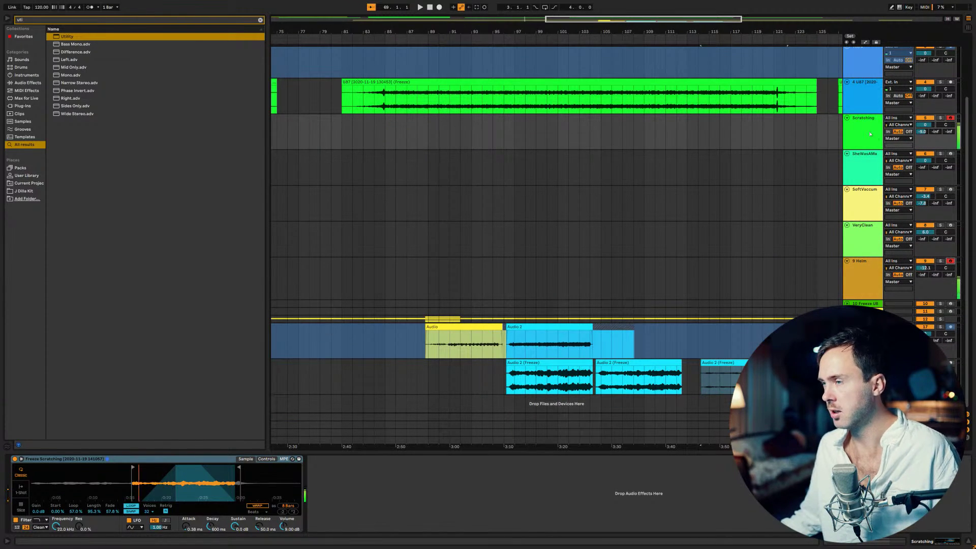
{"action": "left_click", "coordinate": [870, 135]}
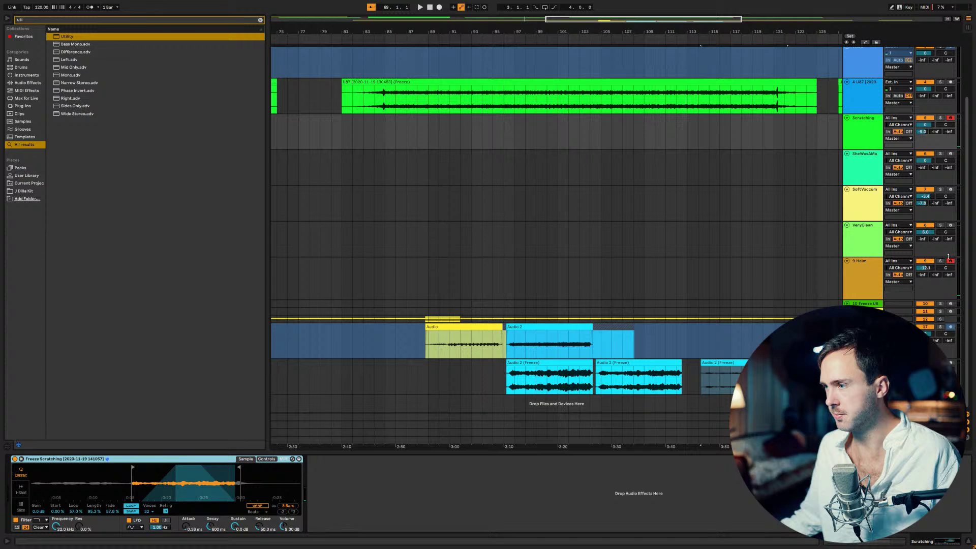
{"action": "left_click_drag", "start_coordinate": [948, 257], "coordinate": [859, 86]}
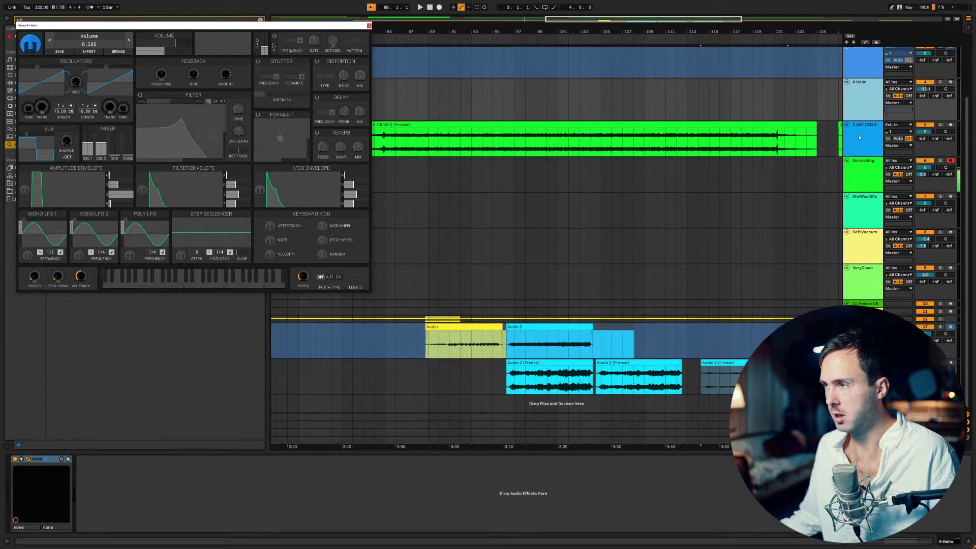
Step: Arm the SheWasAMachine, SoftVaccum and VeryClean tracks one after another to audition their instruments
{"action": "left_click", "coordinate": [950, 196]}
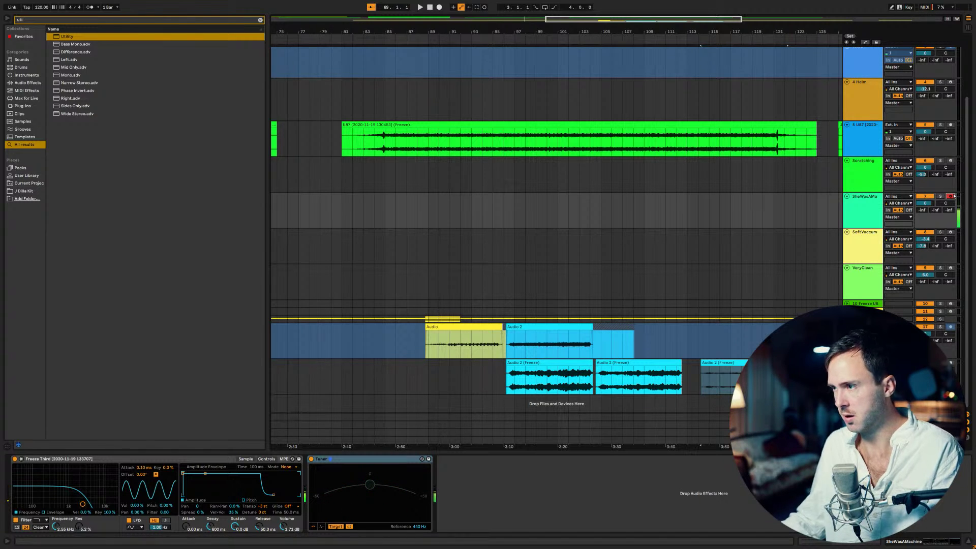
{"action": "left_click", "coordinate": [950, 232]}
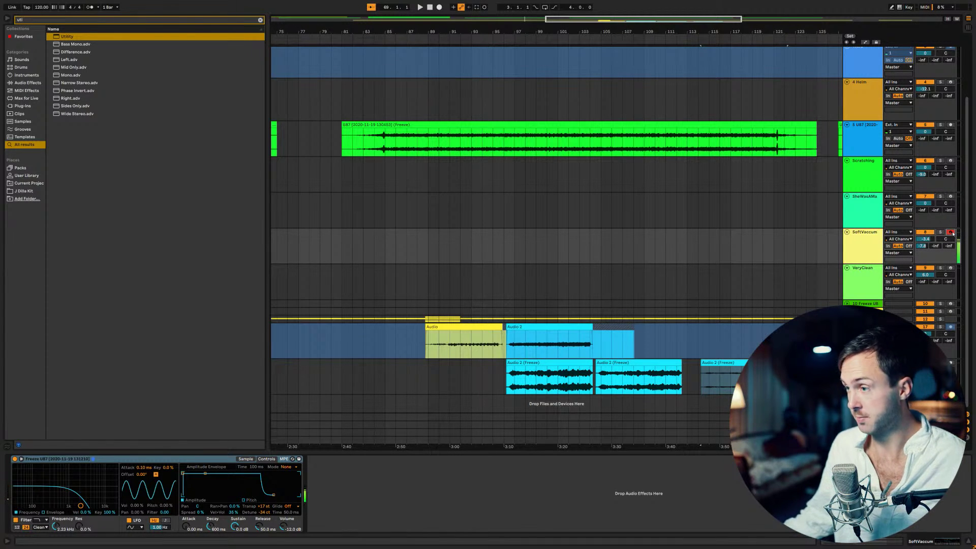
{"action": "left_click", "coordinate": [950, 268]}
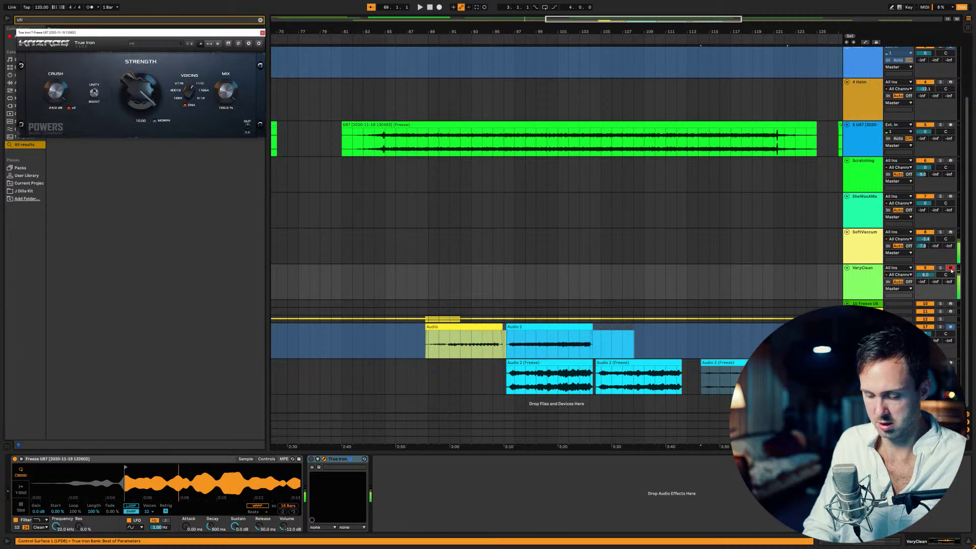
Step: Lengthen the amplitude attack of VeryClean's Simpler to about 0.52 ms
{"action": "left_click", "coordinate": [869, 283]}
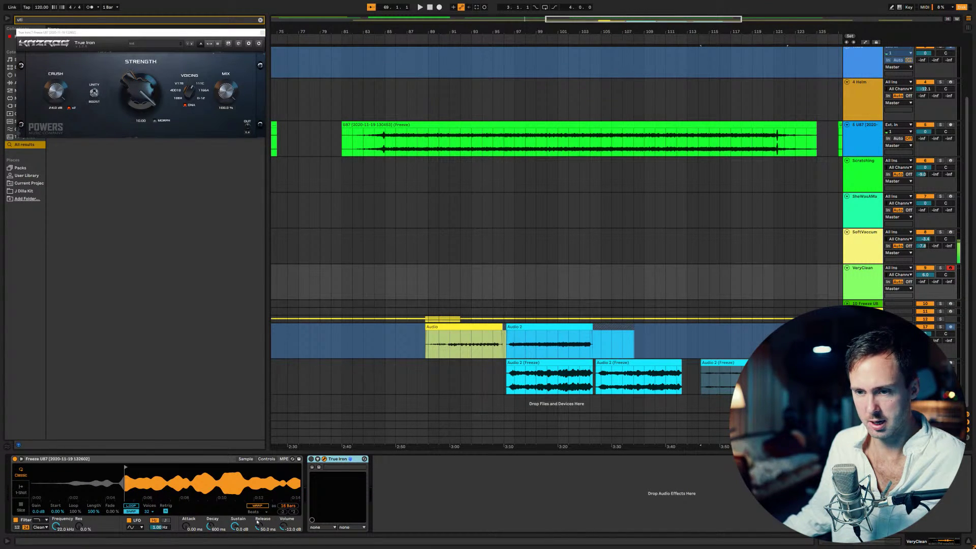
{"action": "left_click", "coordinate": [266, 458]}
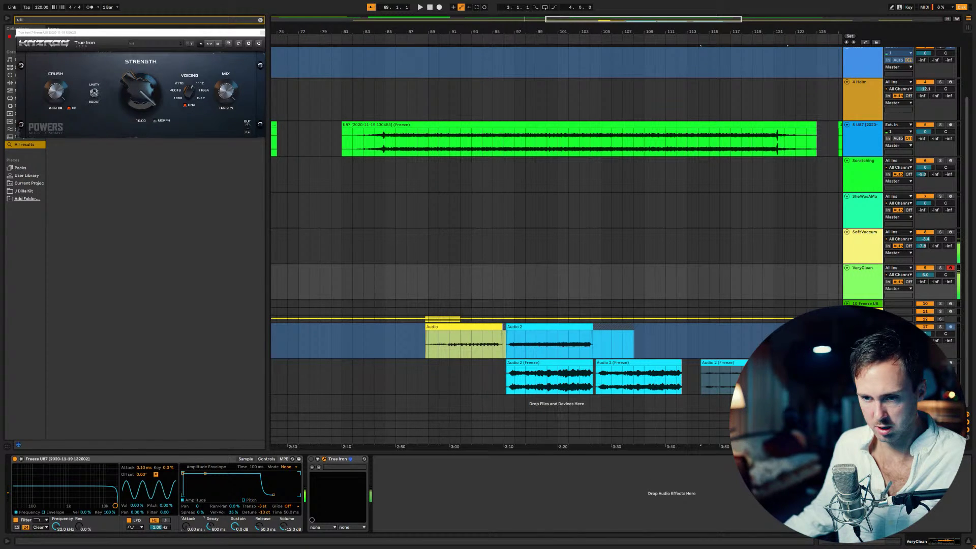
{"action": "left_click_drag", "start_coordinate": [186, 527], "coordinate": [185, 523]}
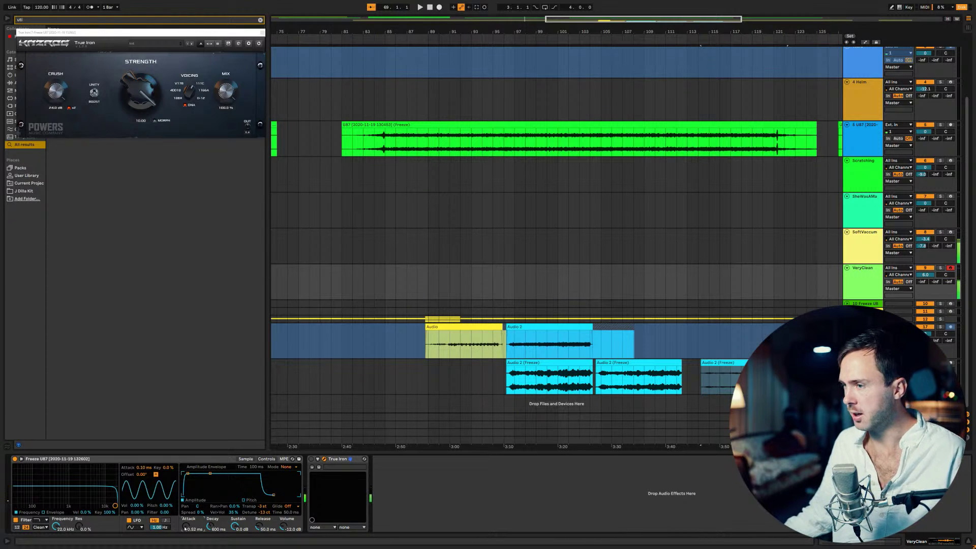
Step: Arm the Freeze U87 Simpler track below VeryClean and mute the SoftVaccum track
{"action": "left_click", "coordinate": [953, 307]}
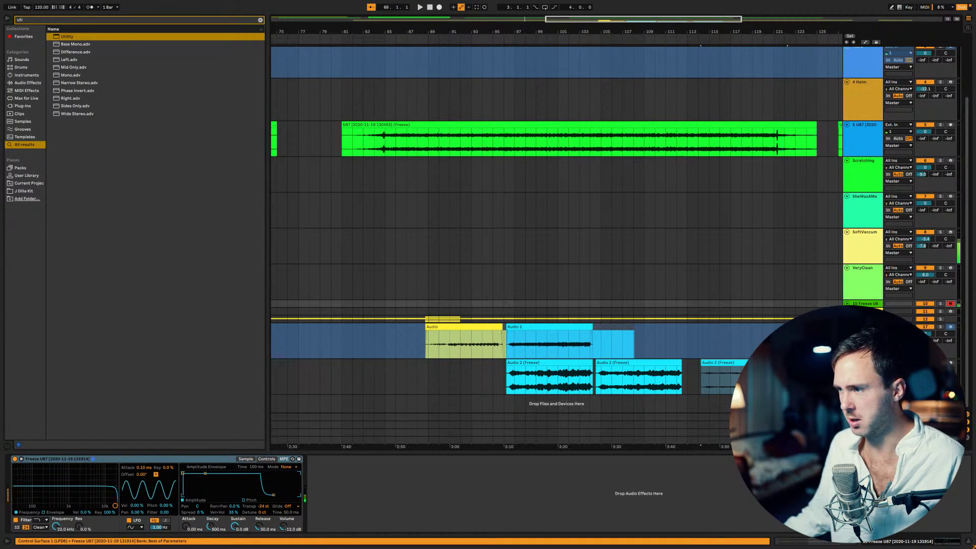
{"action": "left_click", "coordinate": [926, 233]}
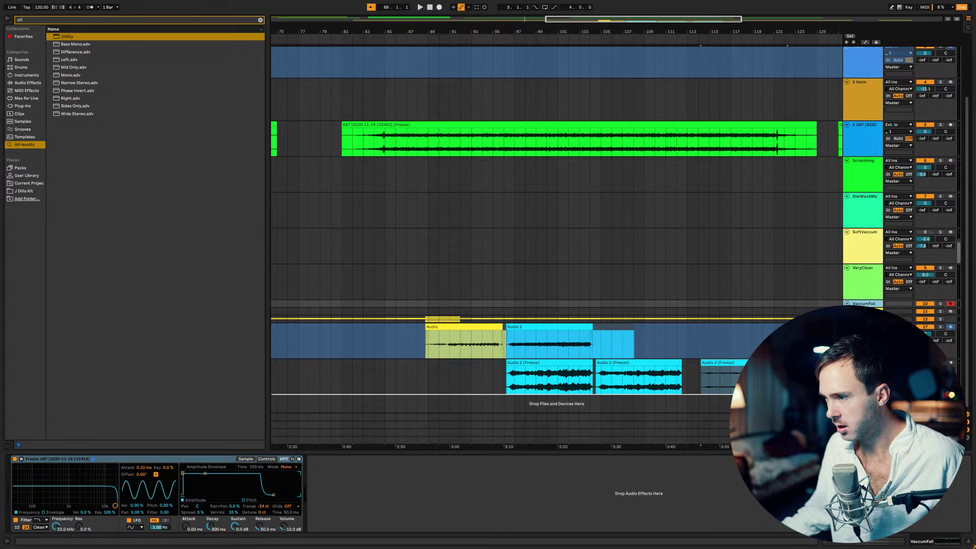
Step: Delete the VaccumFall track, then arm the PillowFight track below VeryClean for playing and expand it
{"action": "key", "text": "Delete"}
{"action": "left_click", "coordinate": [950, 304]}
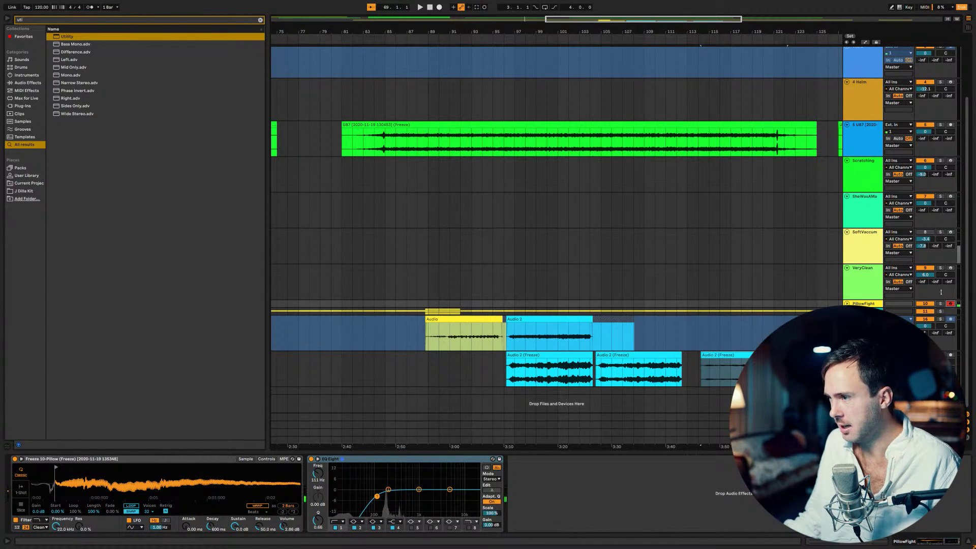
{"action": "scroll", "coordinate": [937, 285], "scroll_direction": "up", "scroll_amount": 1}
{"action": "scroll", "coordinate": [936, 285], "scroll_direction": "up", "scroll_amount": 1}
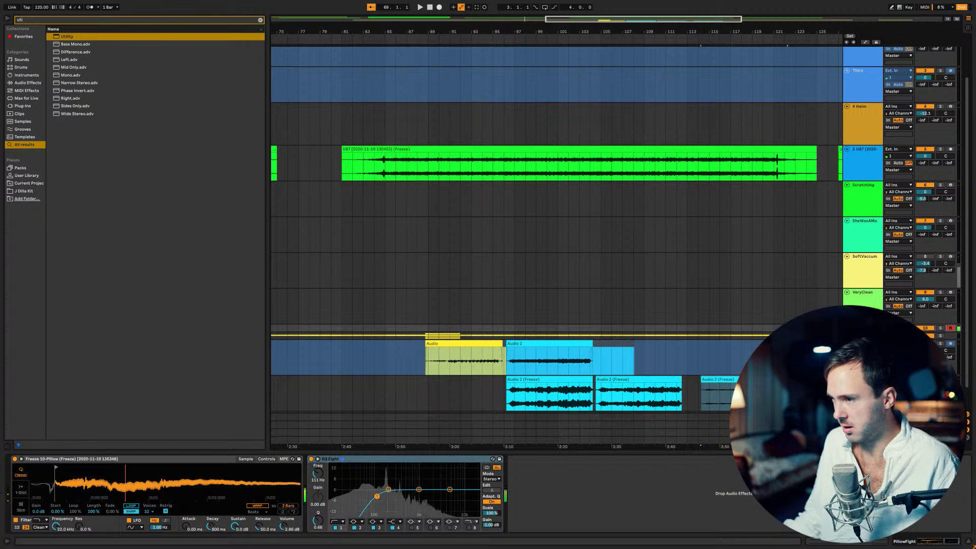
{"action": "scroll", "coordinate": [874, 218], "scroll_direction": "up", "scroll_amount": 3}
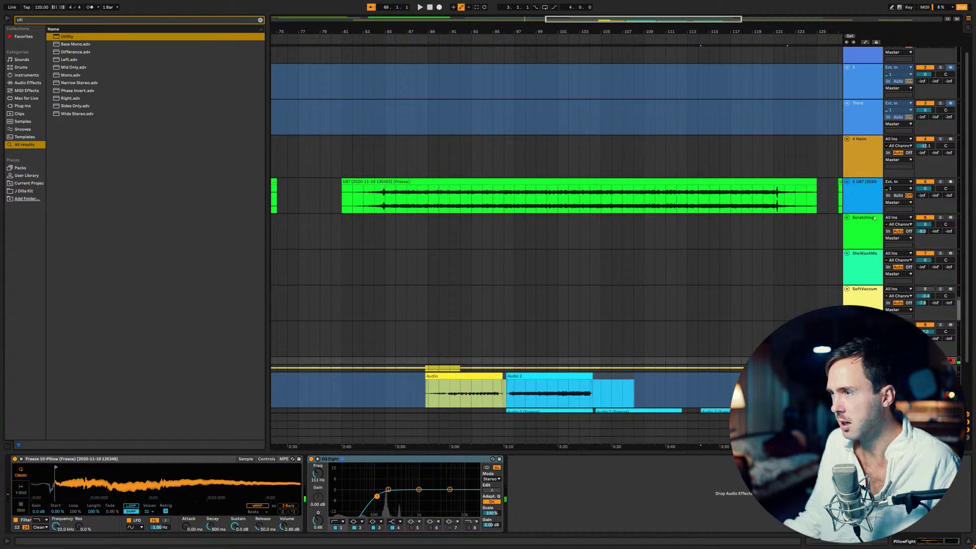
{"action": "scroll", "coordinate": [874, 218], "scroll_direction": "down", "scroll_amount": 4}
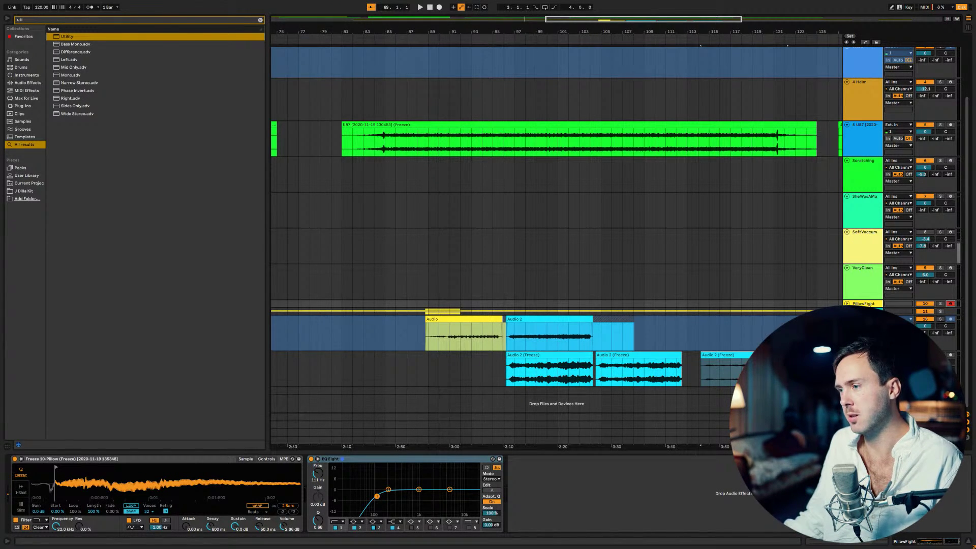
{"action": "left_click", "coordinate": [864, 304]}
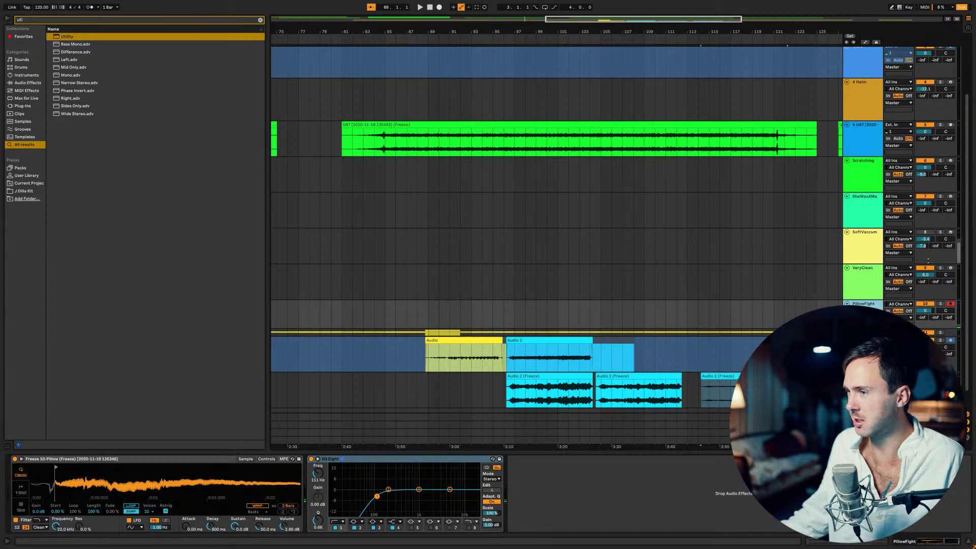
Step: Unmute and arm the SoftVaccum track to audition its Simpler instrument, and select the track
{"action": "left_click", "coordinate": [950, 232]}
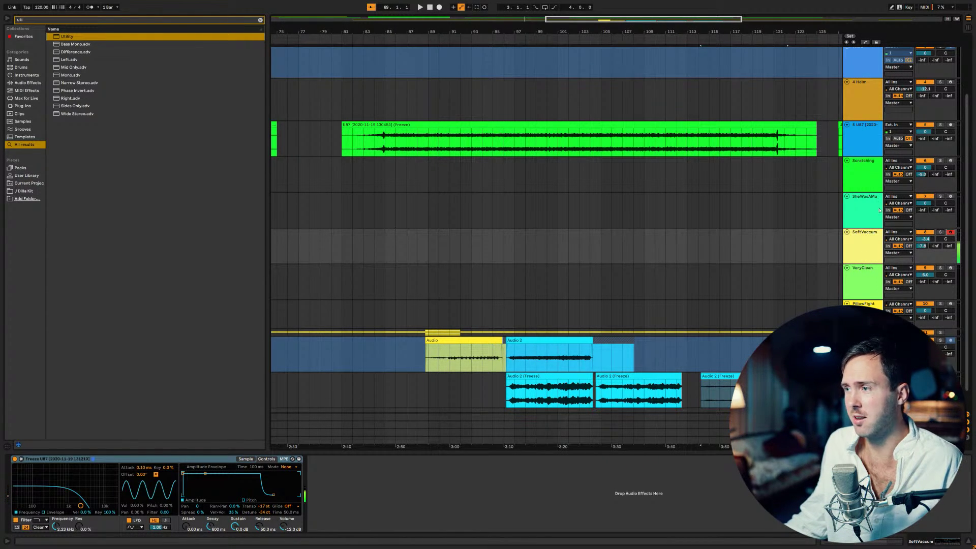
{"action": "scroll", "coordinate": [880, 210], "scroll_direction": "up", "scroll_amount": 3}
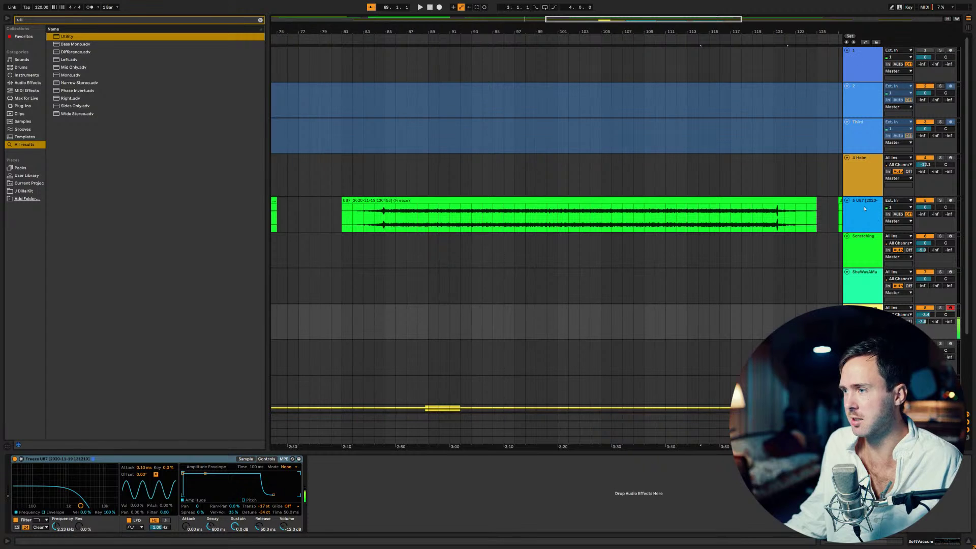
{"action": "scroll", "coordinate": [864, 208], "scroll_direction": "down", "scroll_amount": 4}
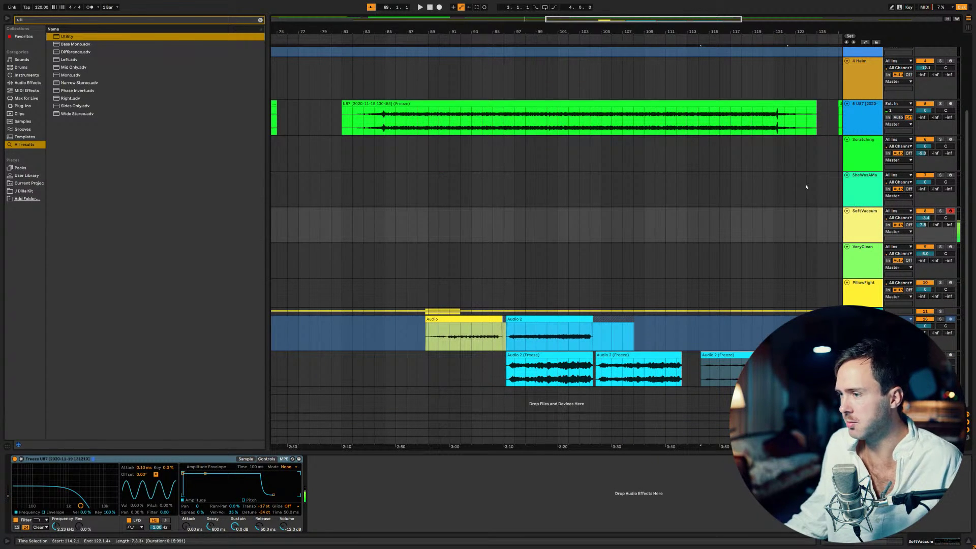
{"action": "left_click", "coordinate": [867, 222]}
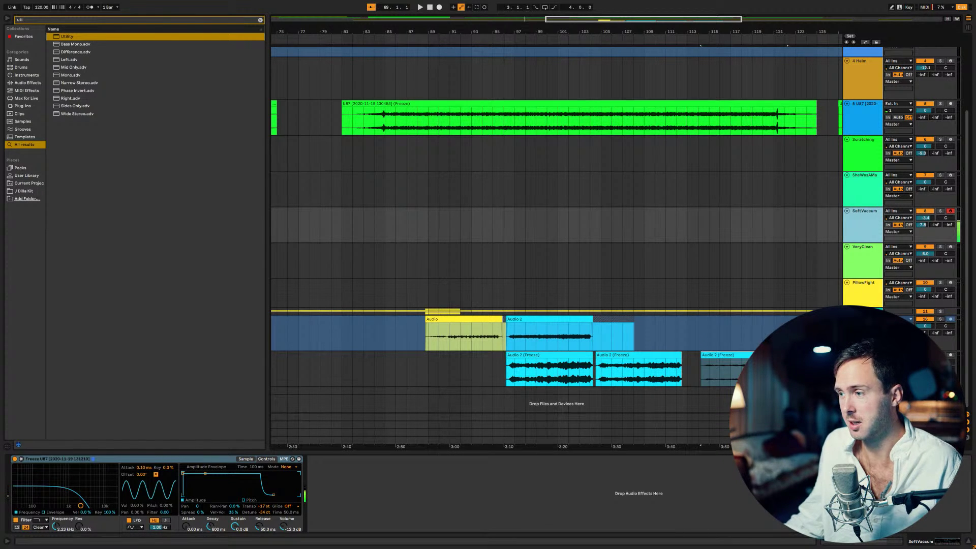
{"action": "scroll", "coordinate": [610, 228], "scroll_direction": "up", "scroll_amount": 2}
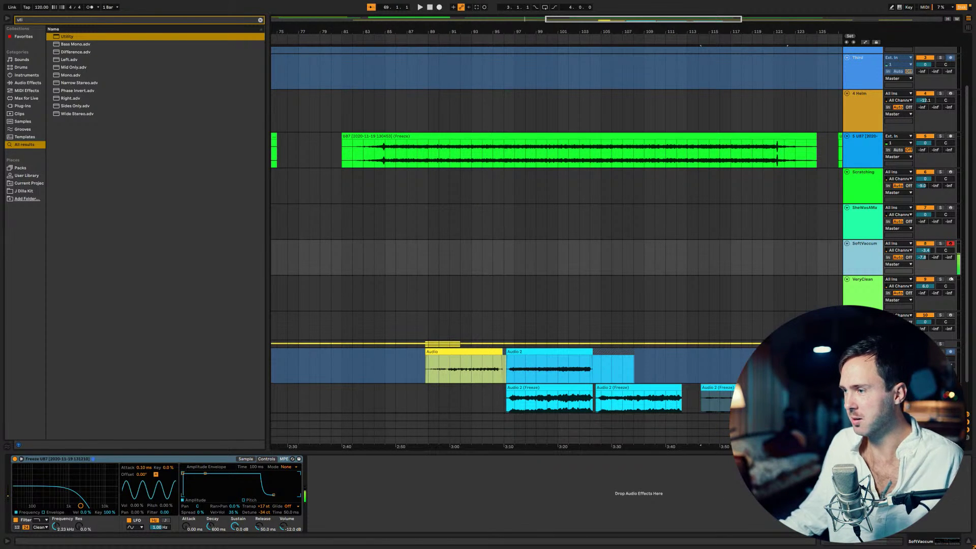
Step: Set the insert marker at bar 169 on the Helm track, beyond the existing frozen clips
{"action": "key", "text": "minus"}
{"action": "key", "text": "minus"}
{"action": "key", "text": "minus"}
{"action": "key", "text": "minus"}
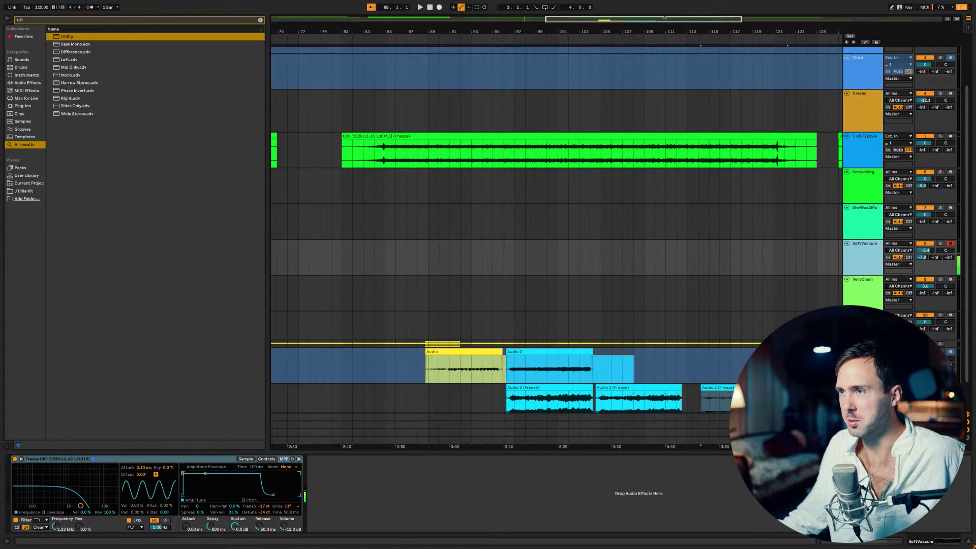
{"action": "left_click", "coordinate": [799, 130]}
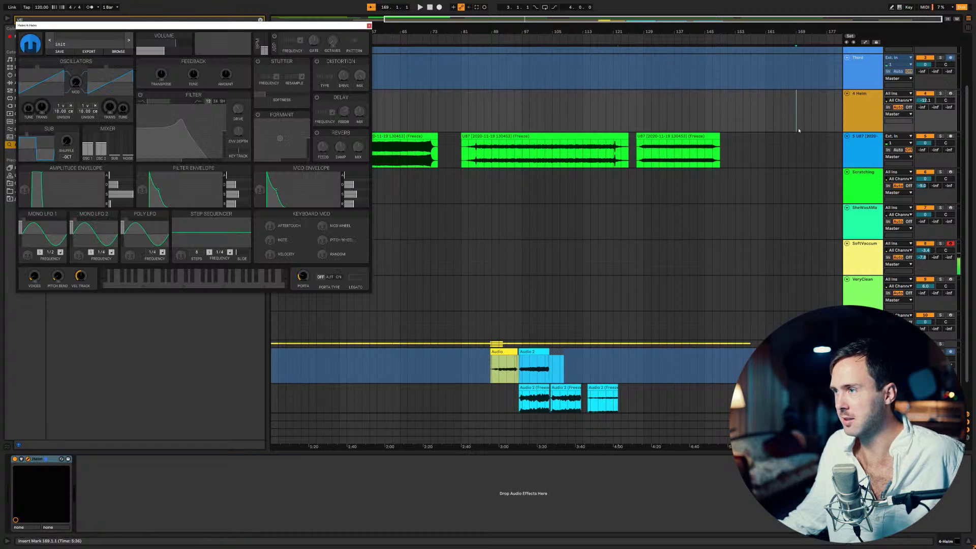
Step: Arm the Scratching, SheWasAMachine, VeryClean and PillowFight tracks together with SoftVaccum to layer their instruments
{"action": "left_click", "coordinate": [950, 173]}
{"action": "left_click", "coordinate": [951, 207]}
{"action": "left_click", "coordinate": [951, 280]}
{"action": "left_click", "coordinate": [950, 315]}
{"action": "scroll", "coordinate": [937, 330], "scroll_direction": "down", "scroll_amount": 2}
{"action": "scroll", "coordinate": [937, 330], "scroll_direction": "up", "scroll_amount": 3}
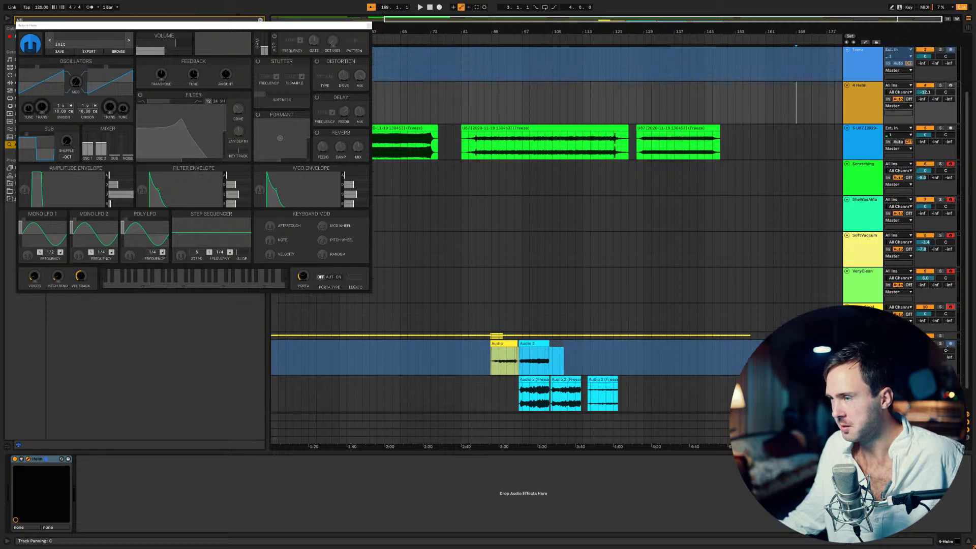